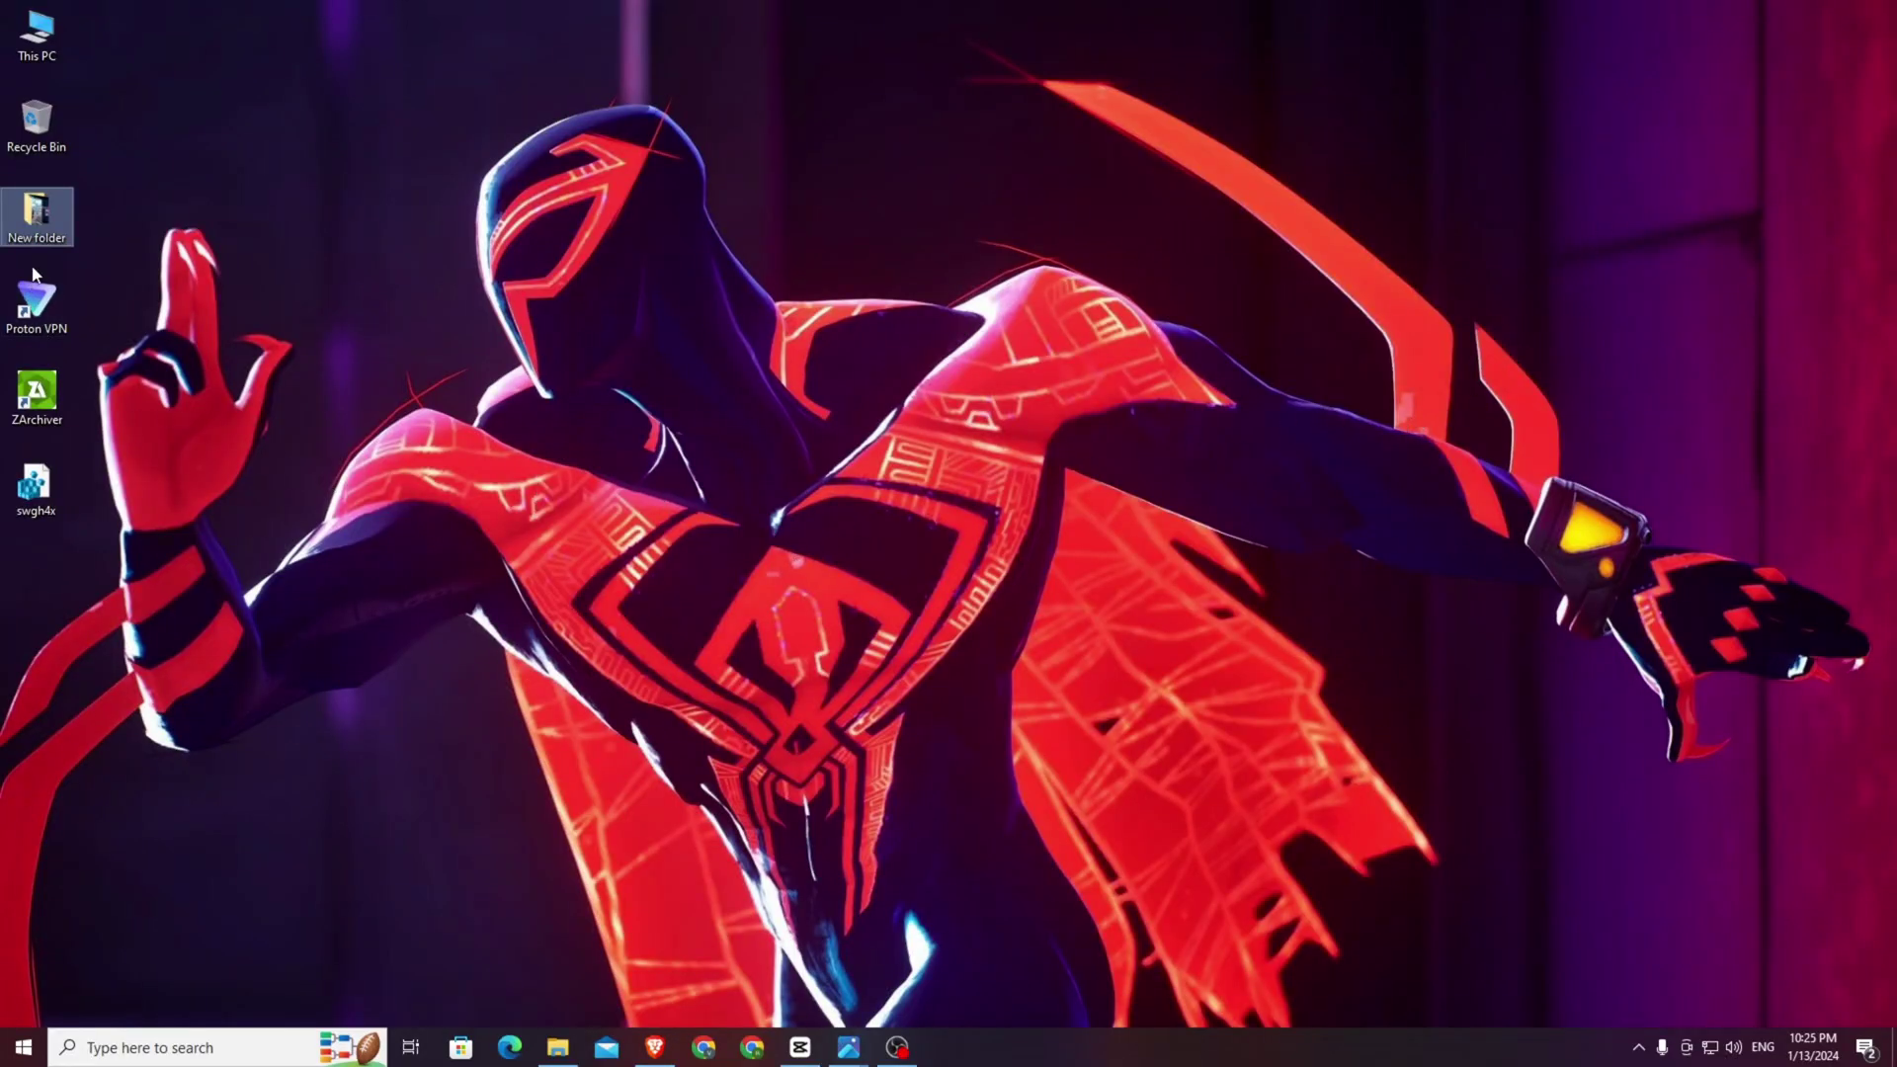
# Open New folder on the desktop and select the BS Ultra Ego Version Final Beta 1x archive.
pyautogui.doubleClick(30, 209)
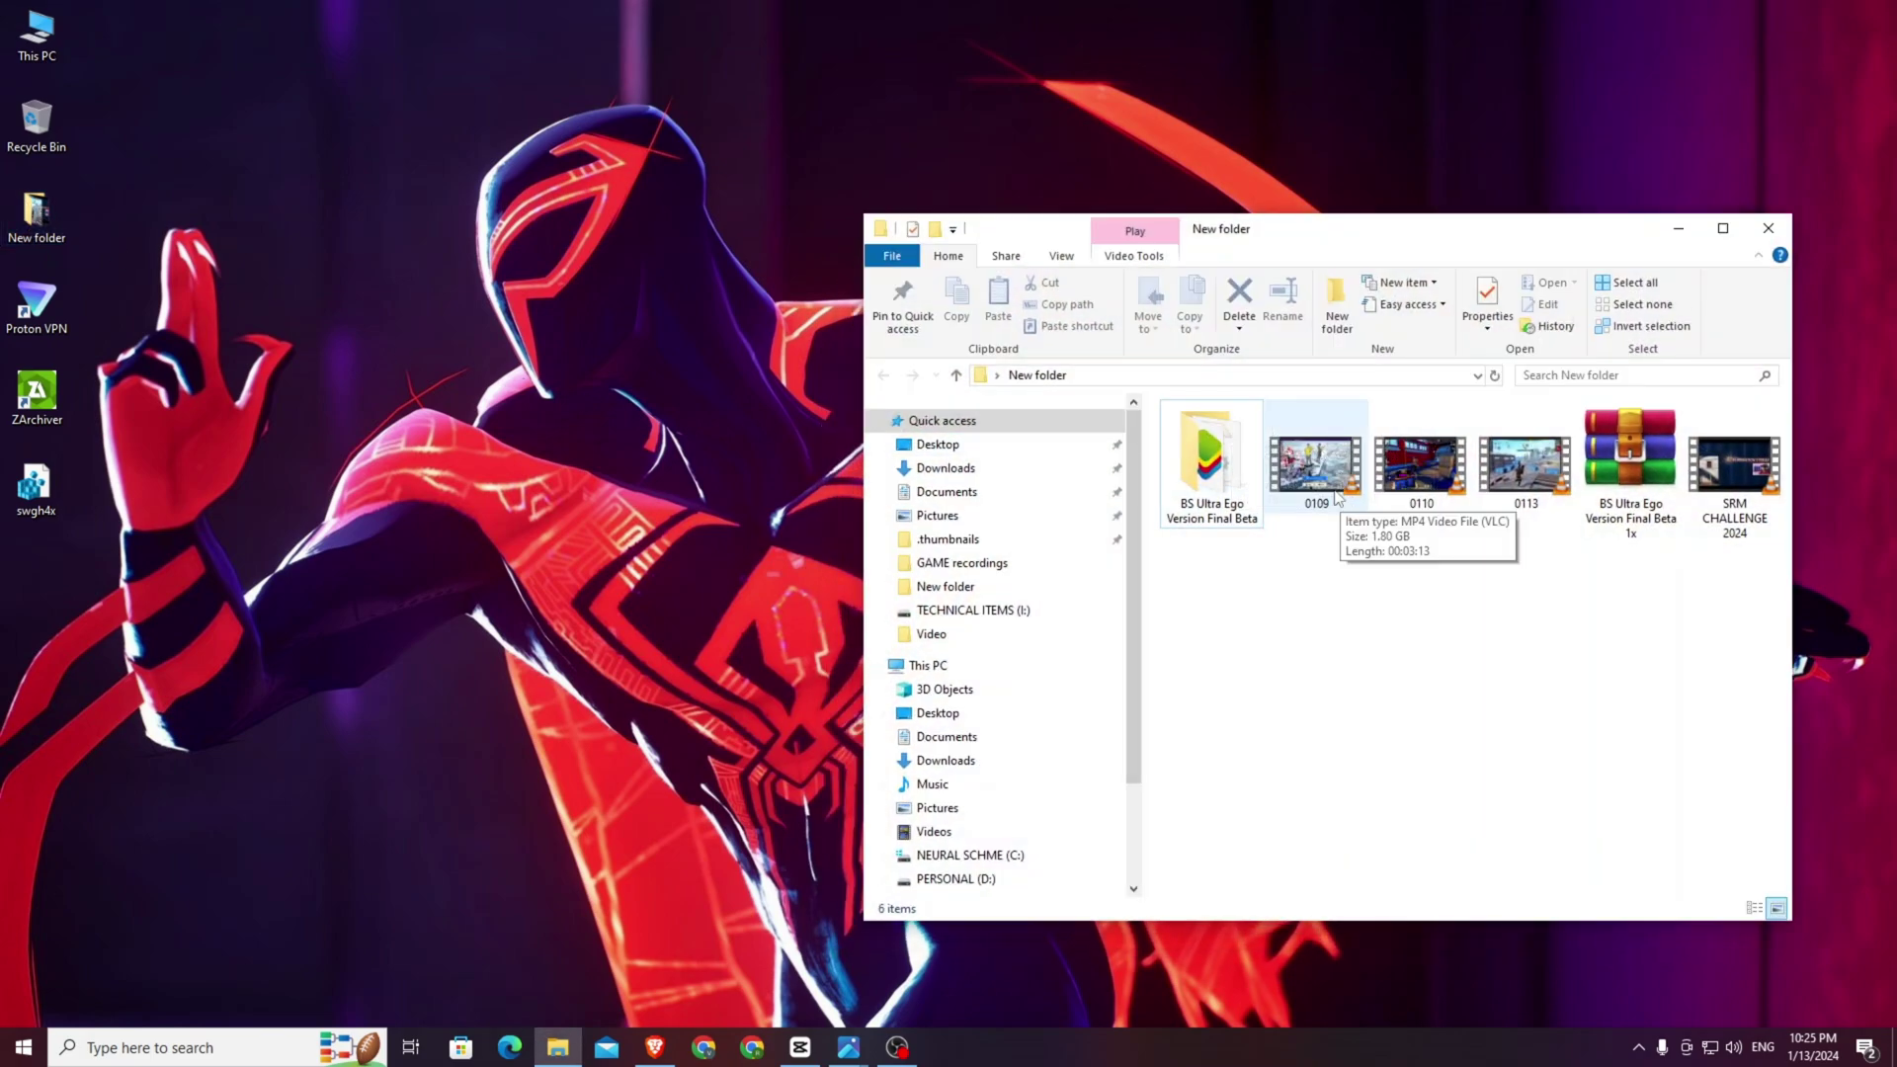
pyautogui.click(1633, 494)
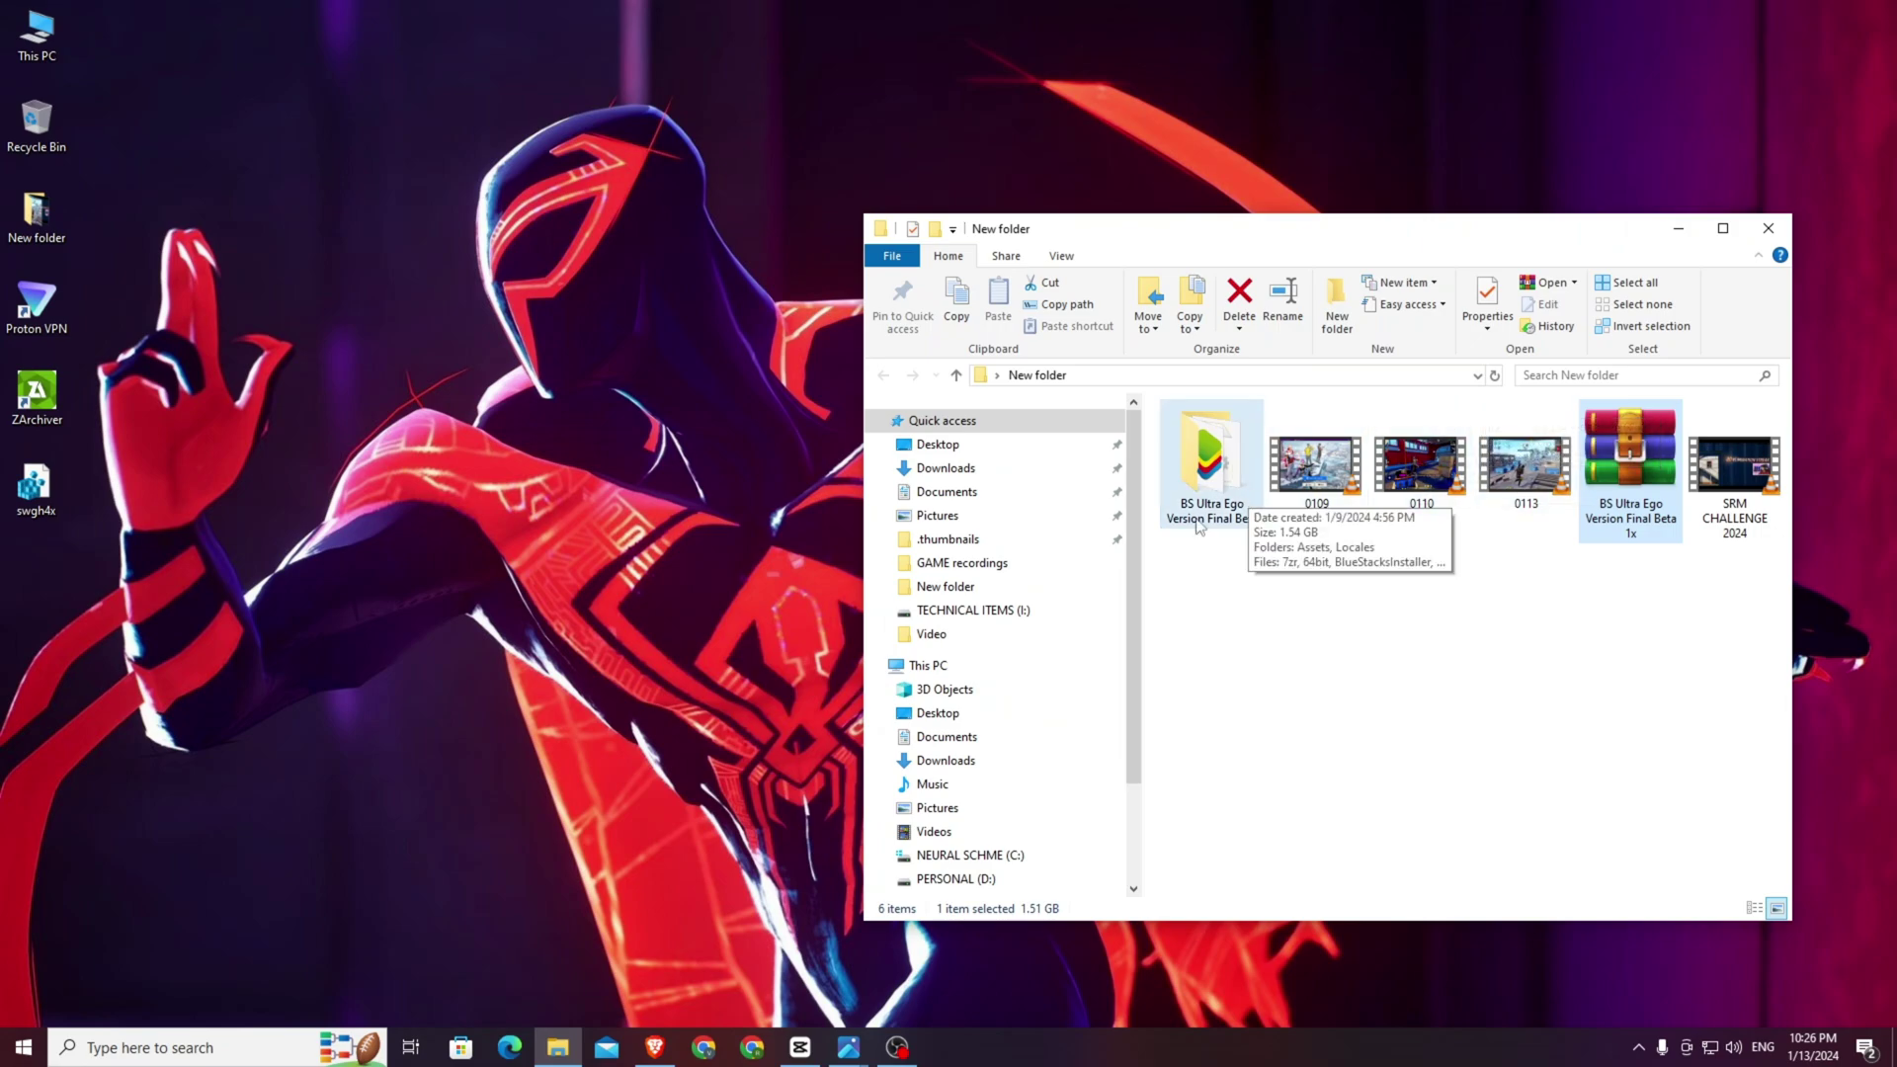
# View the SWG 46 OWN copy.jpg and maxresdefault copy.jpg thumbnails enlarged in the photo viewer, closing each one.
pyautogui.click(848, 1048)
pyautogui.click(811, 947)
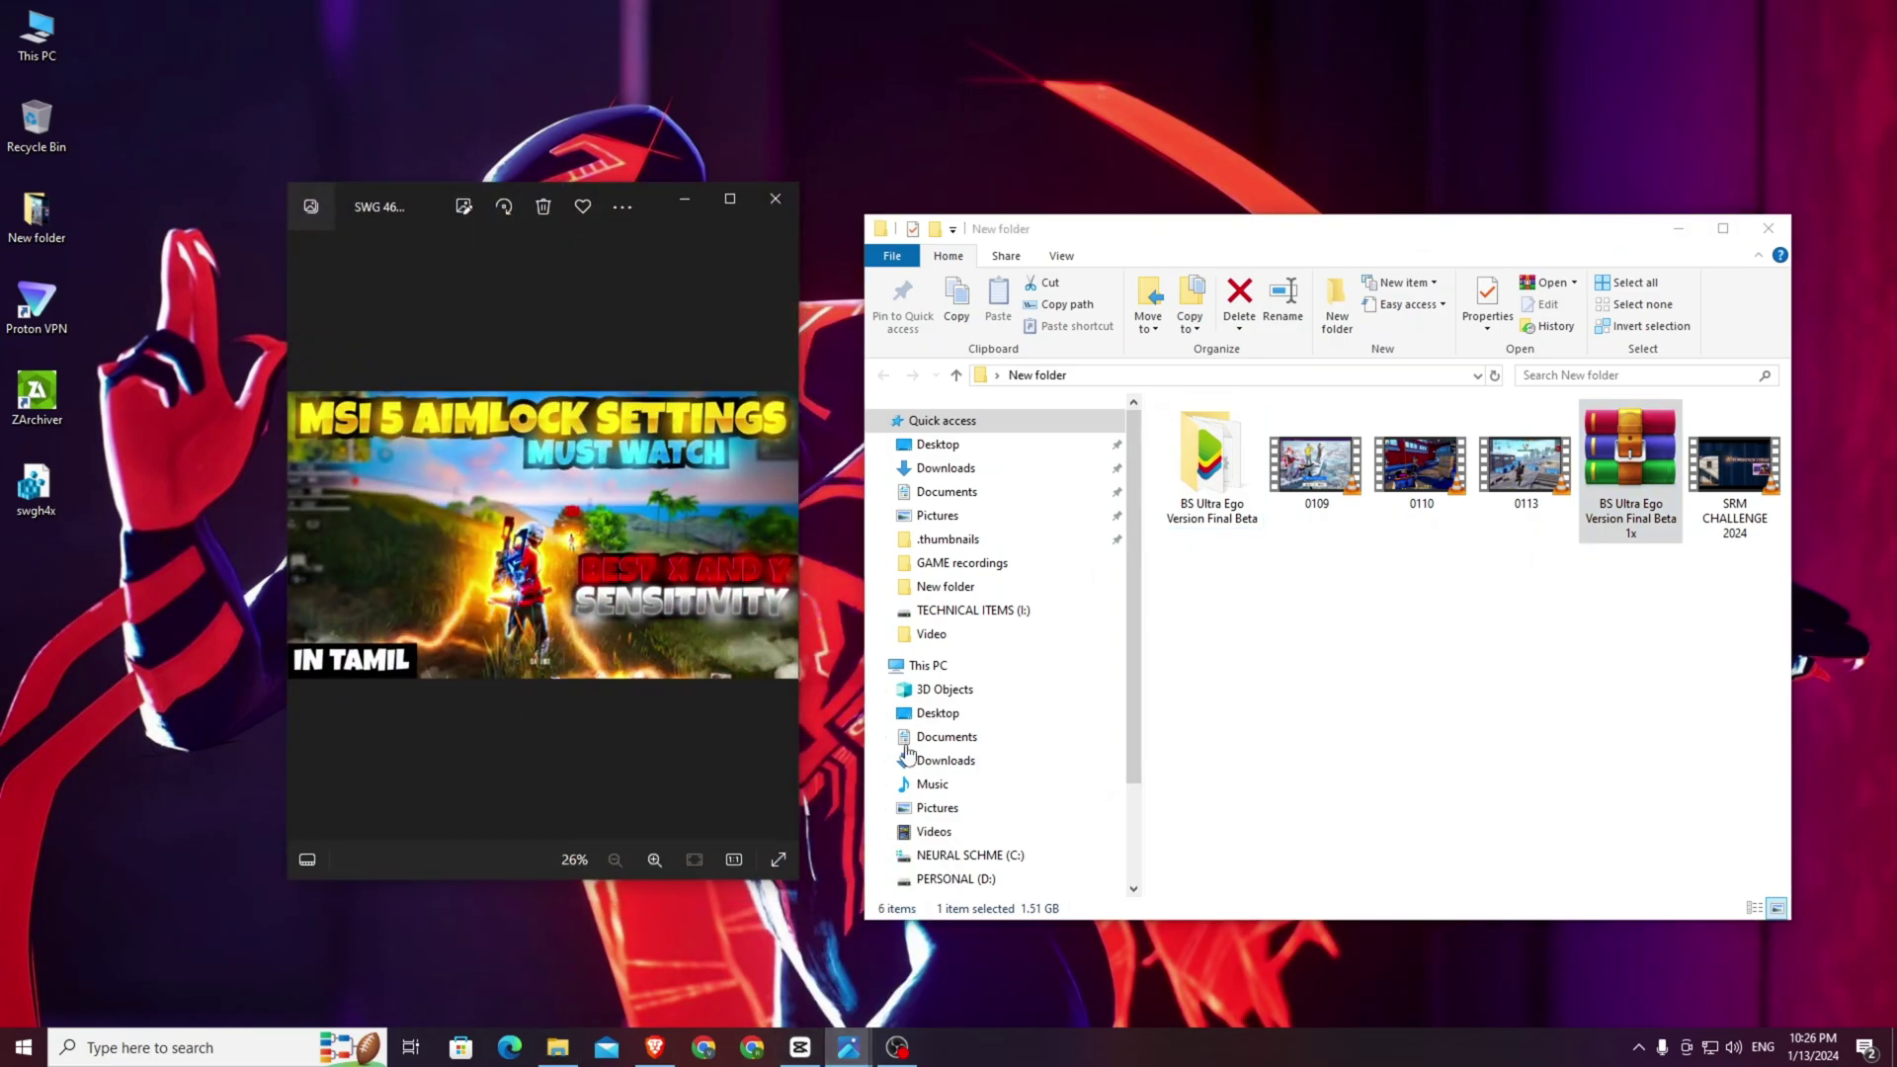
pyautogui.click(730, 203)
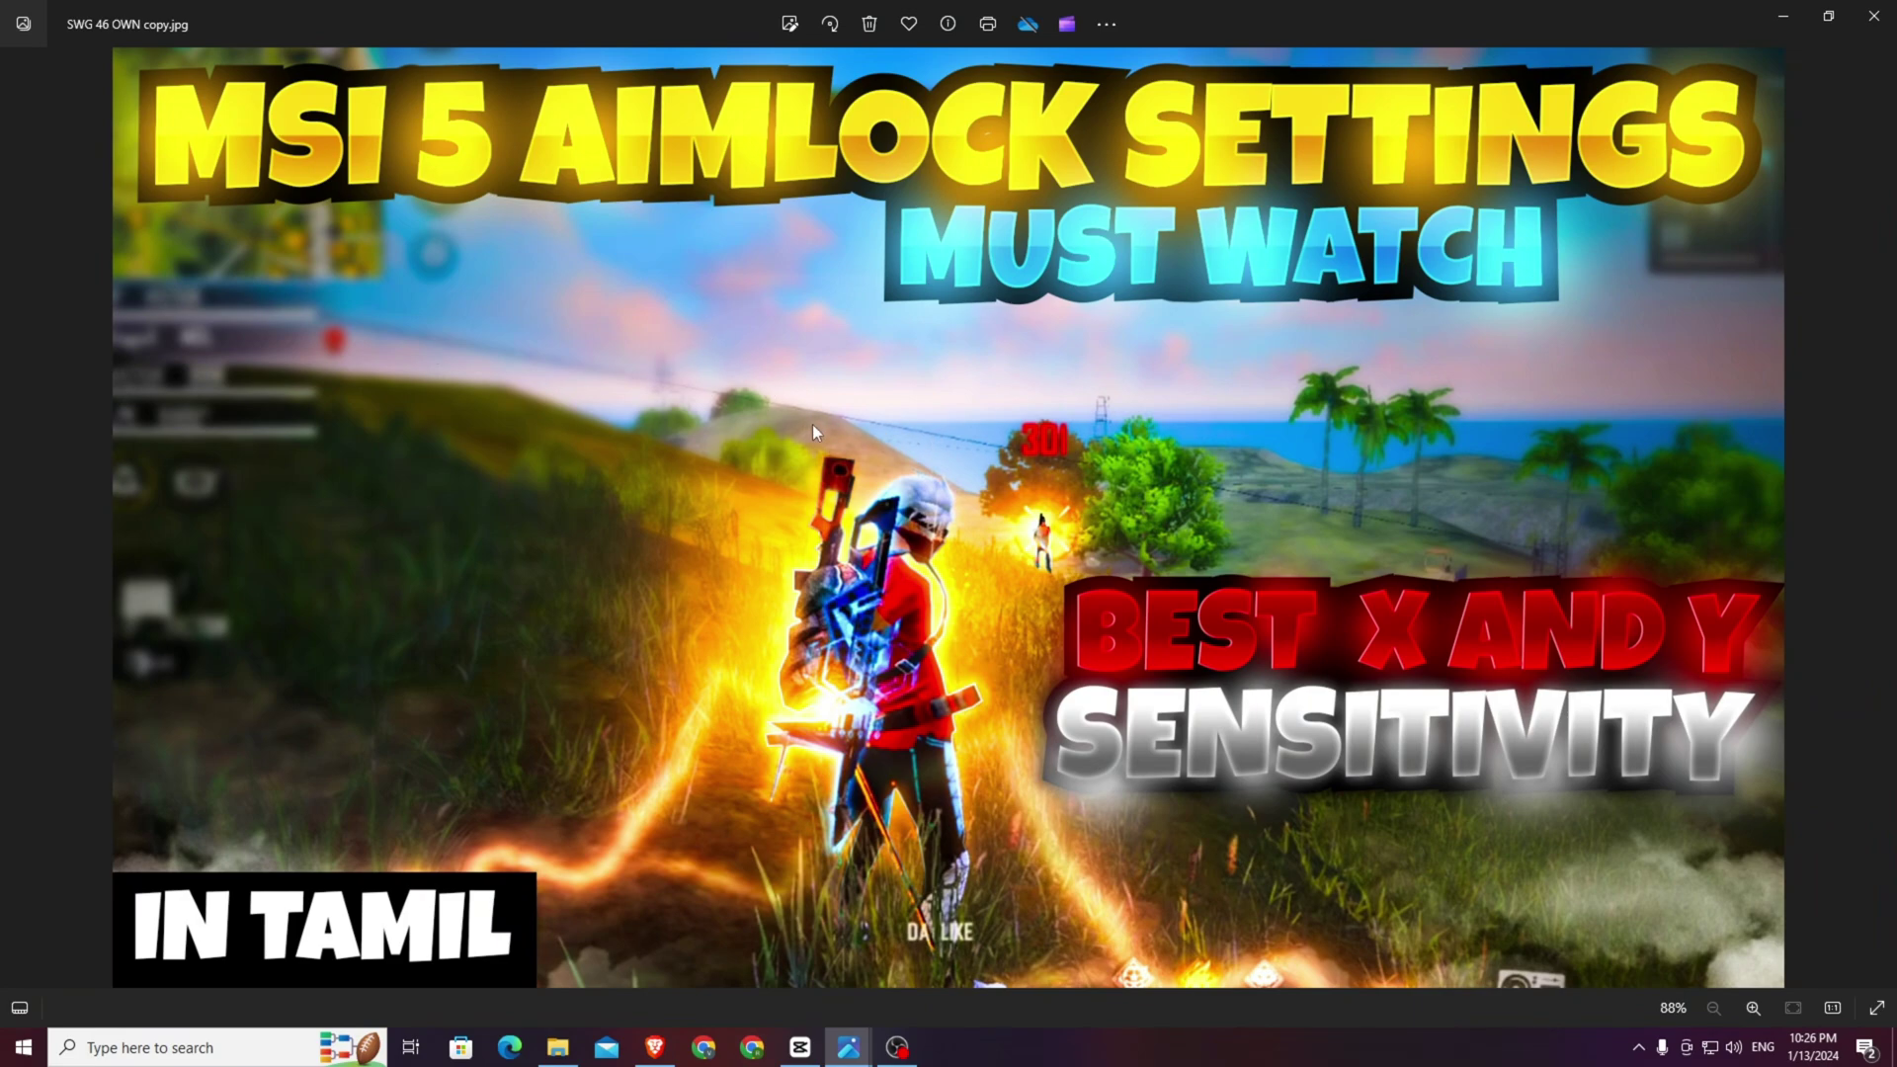
pyautogui.click(1871, 19)
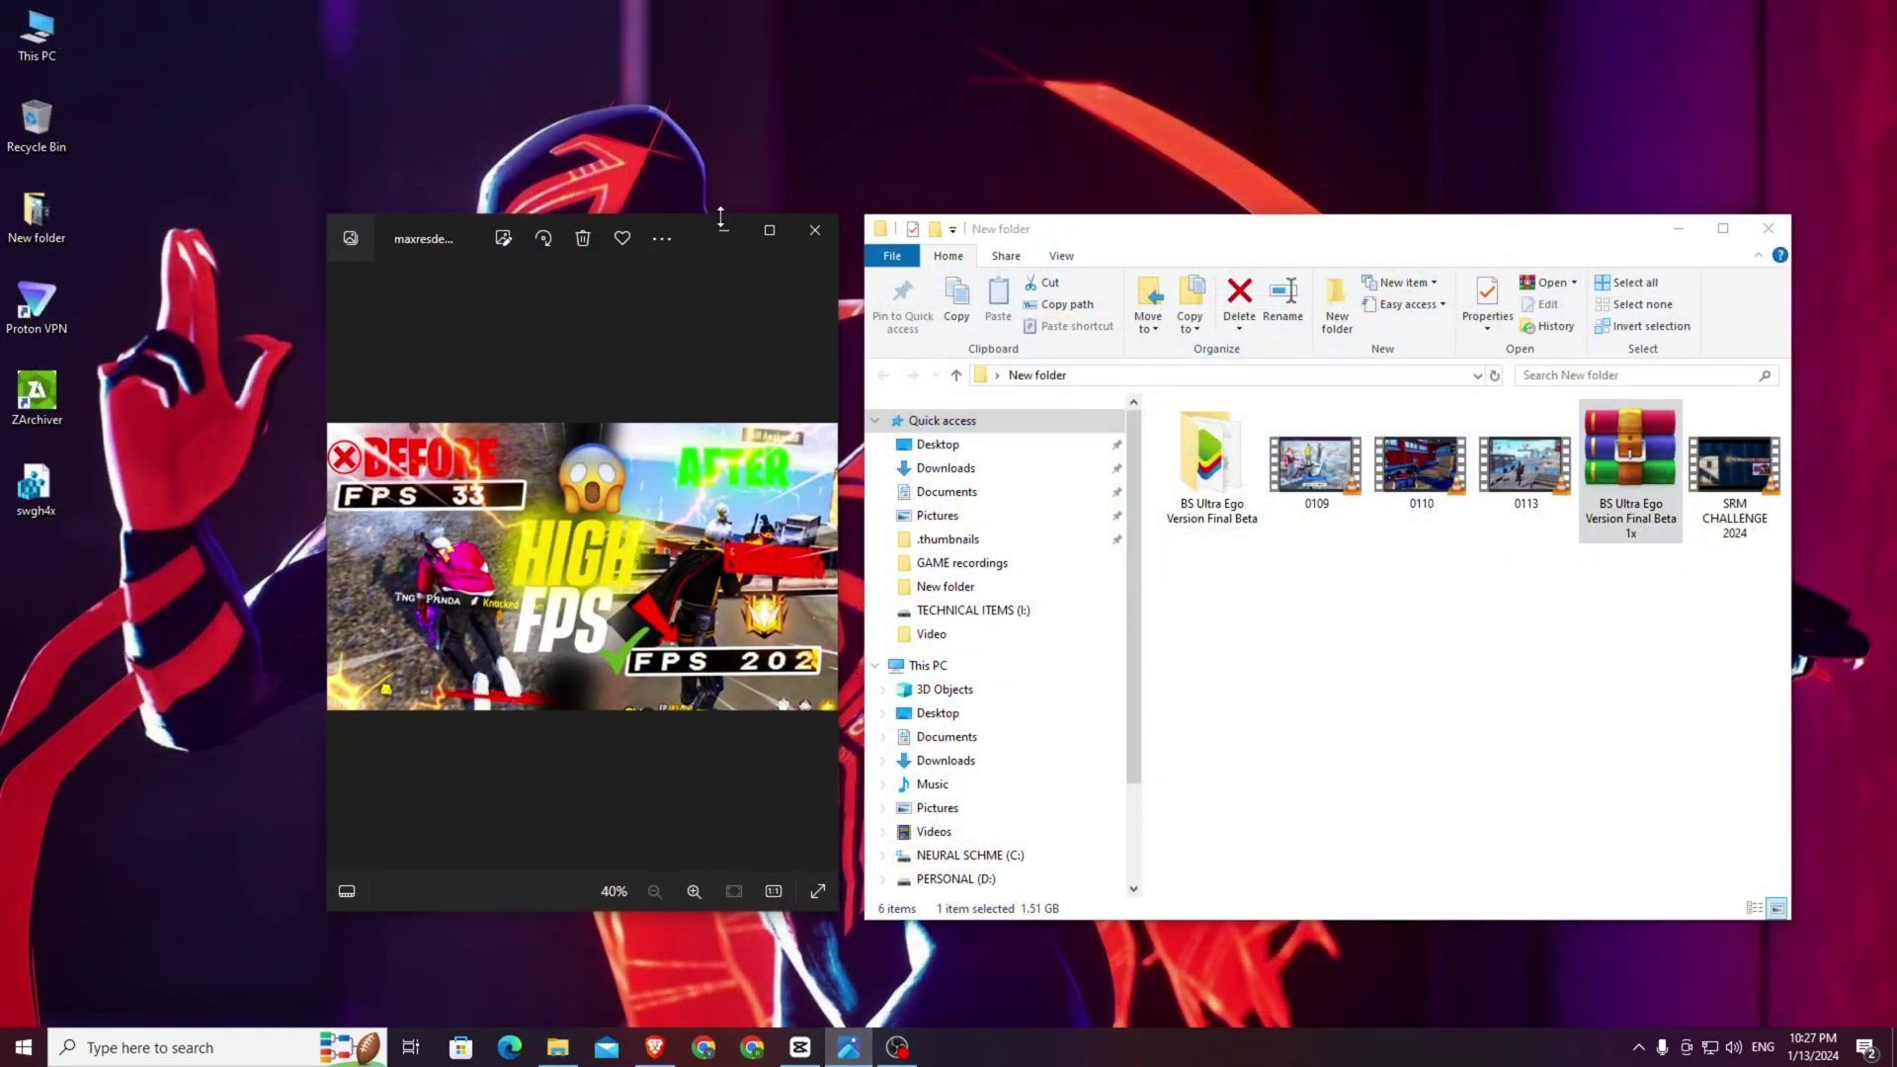
pyautogui.click(767, 231)
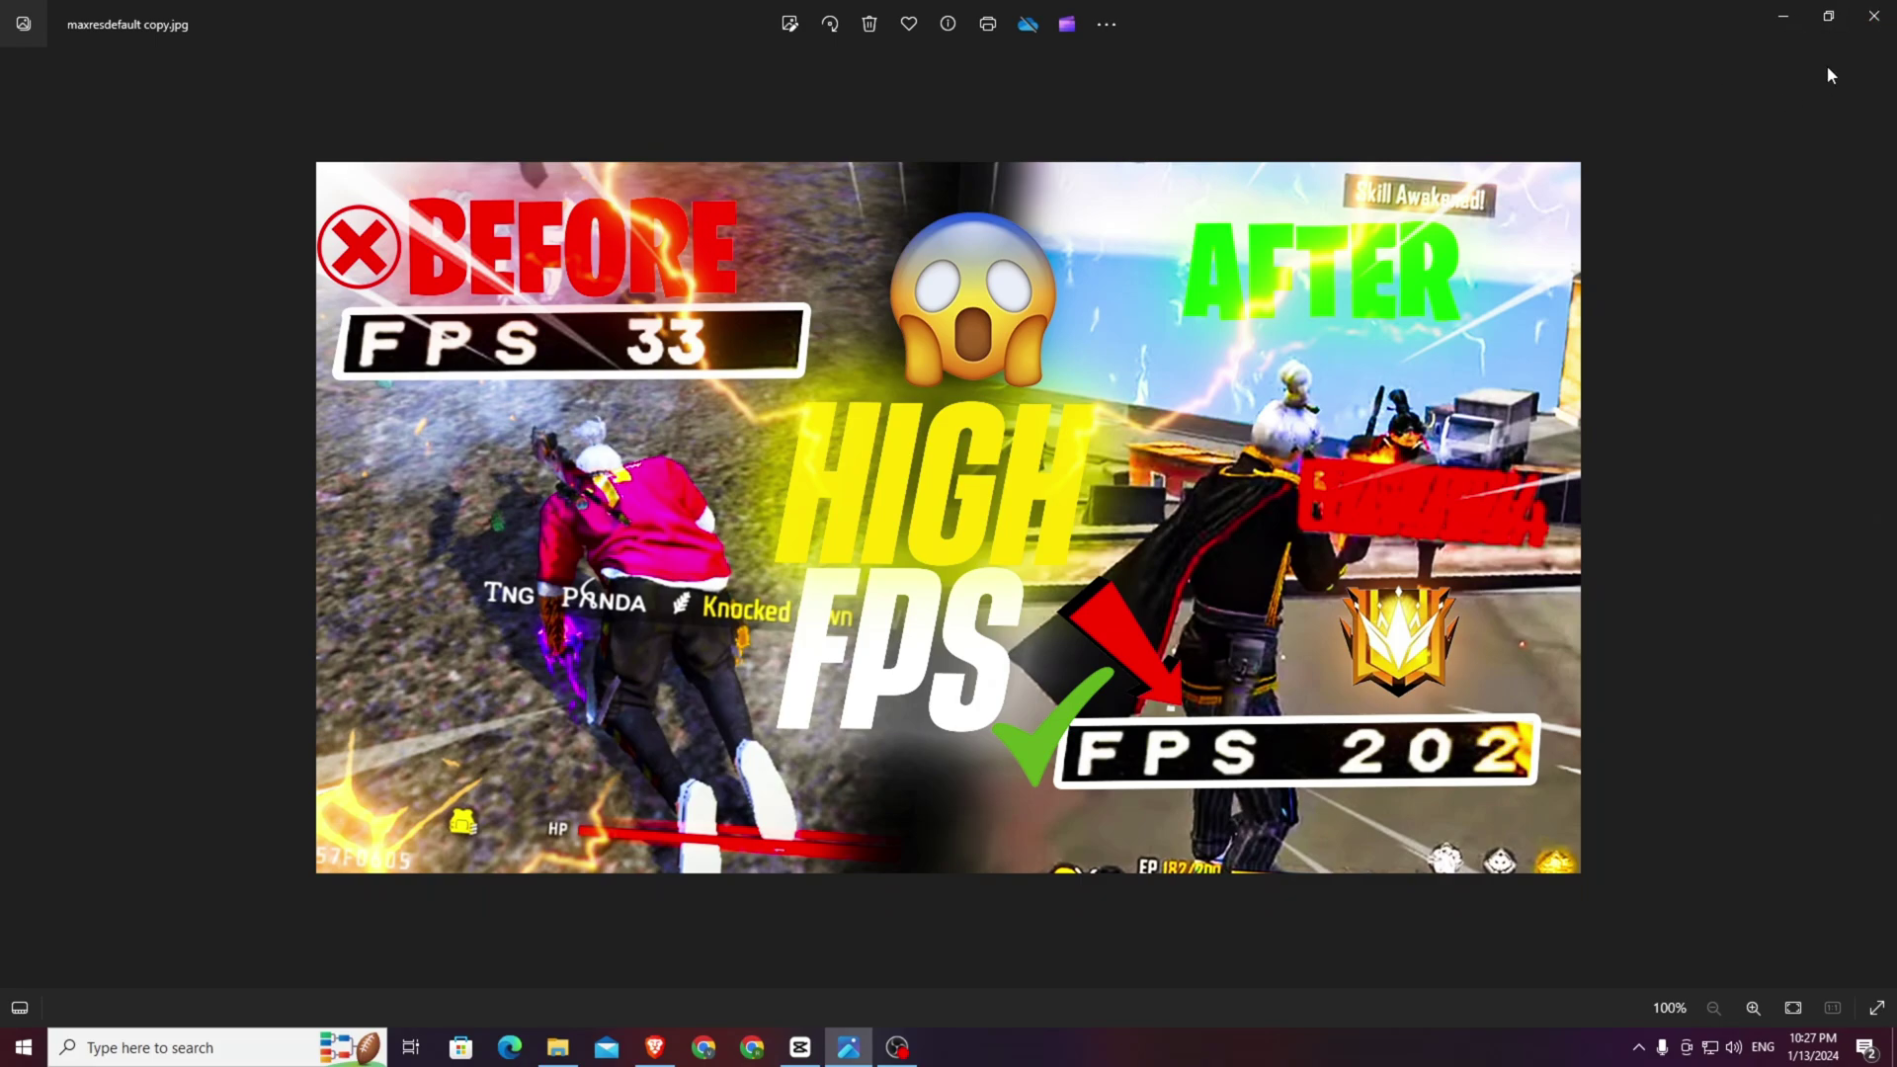
pyautogui.click(1875, 15)
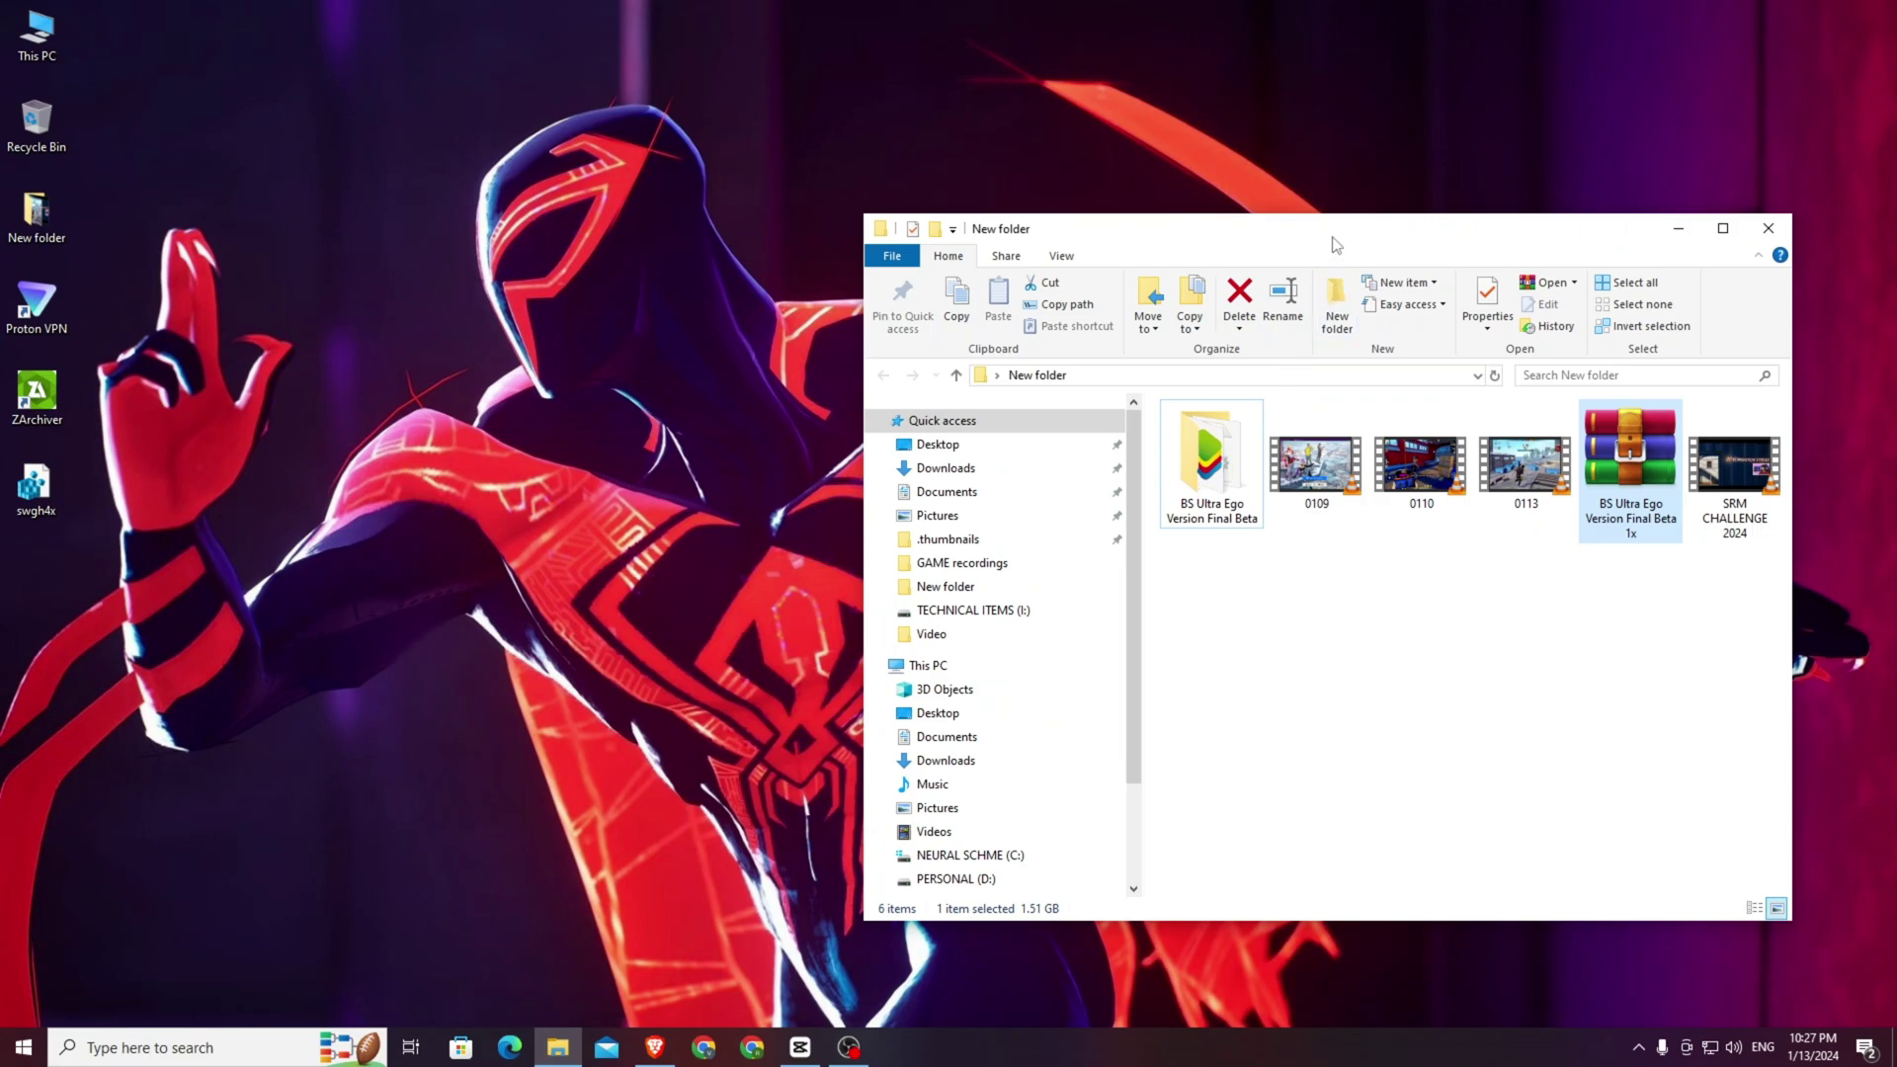
pyautogui.moveTo(1333, 238); pyautogui.dragTo(1045, 243)
pyautogui.click(1481, 231)
pyautogui.rightClick(929, 323)
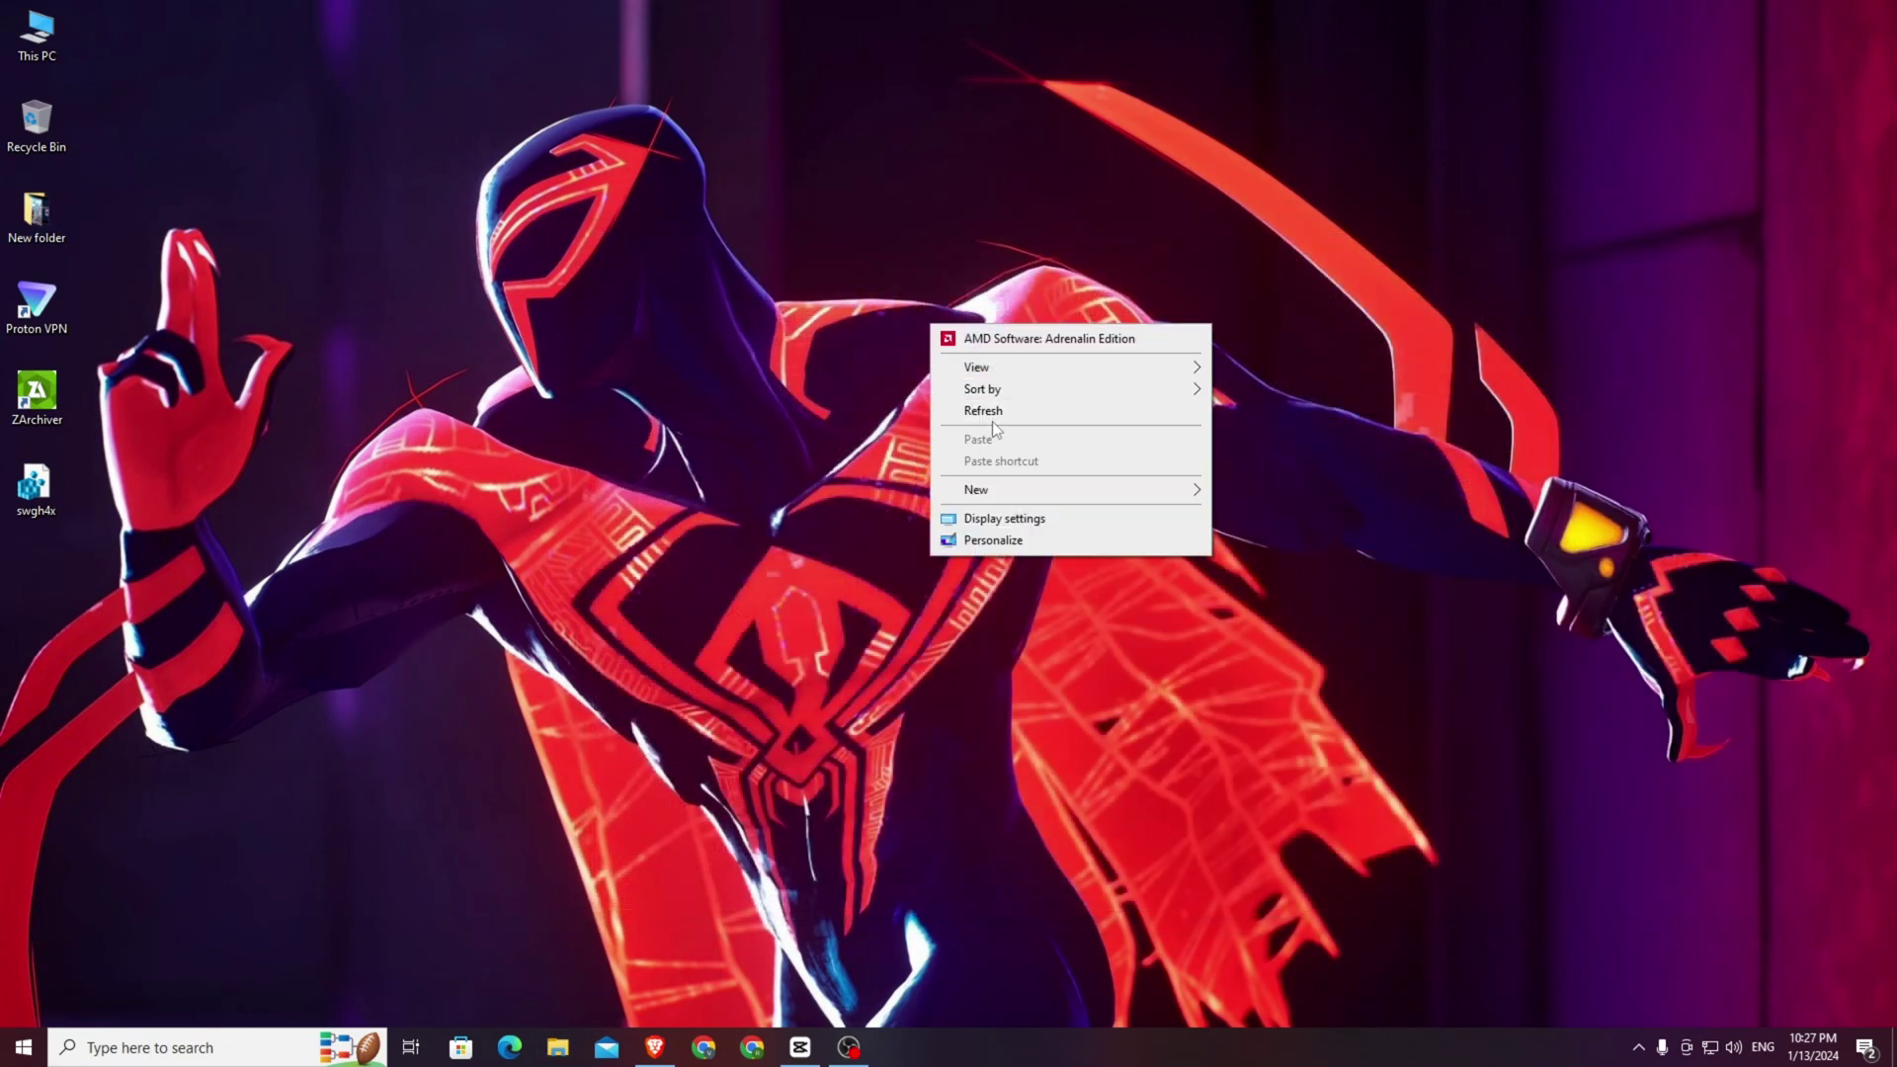
pyautogui.click(979, 413)
pyautogui.doubleClick(44, 240)
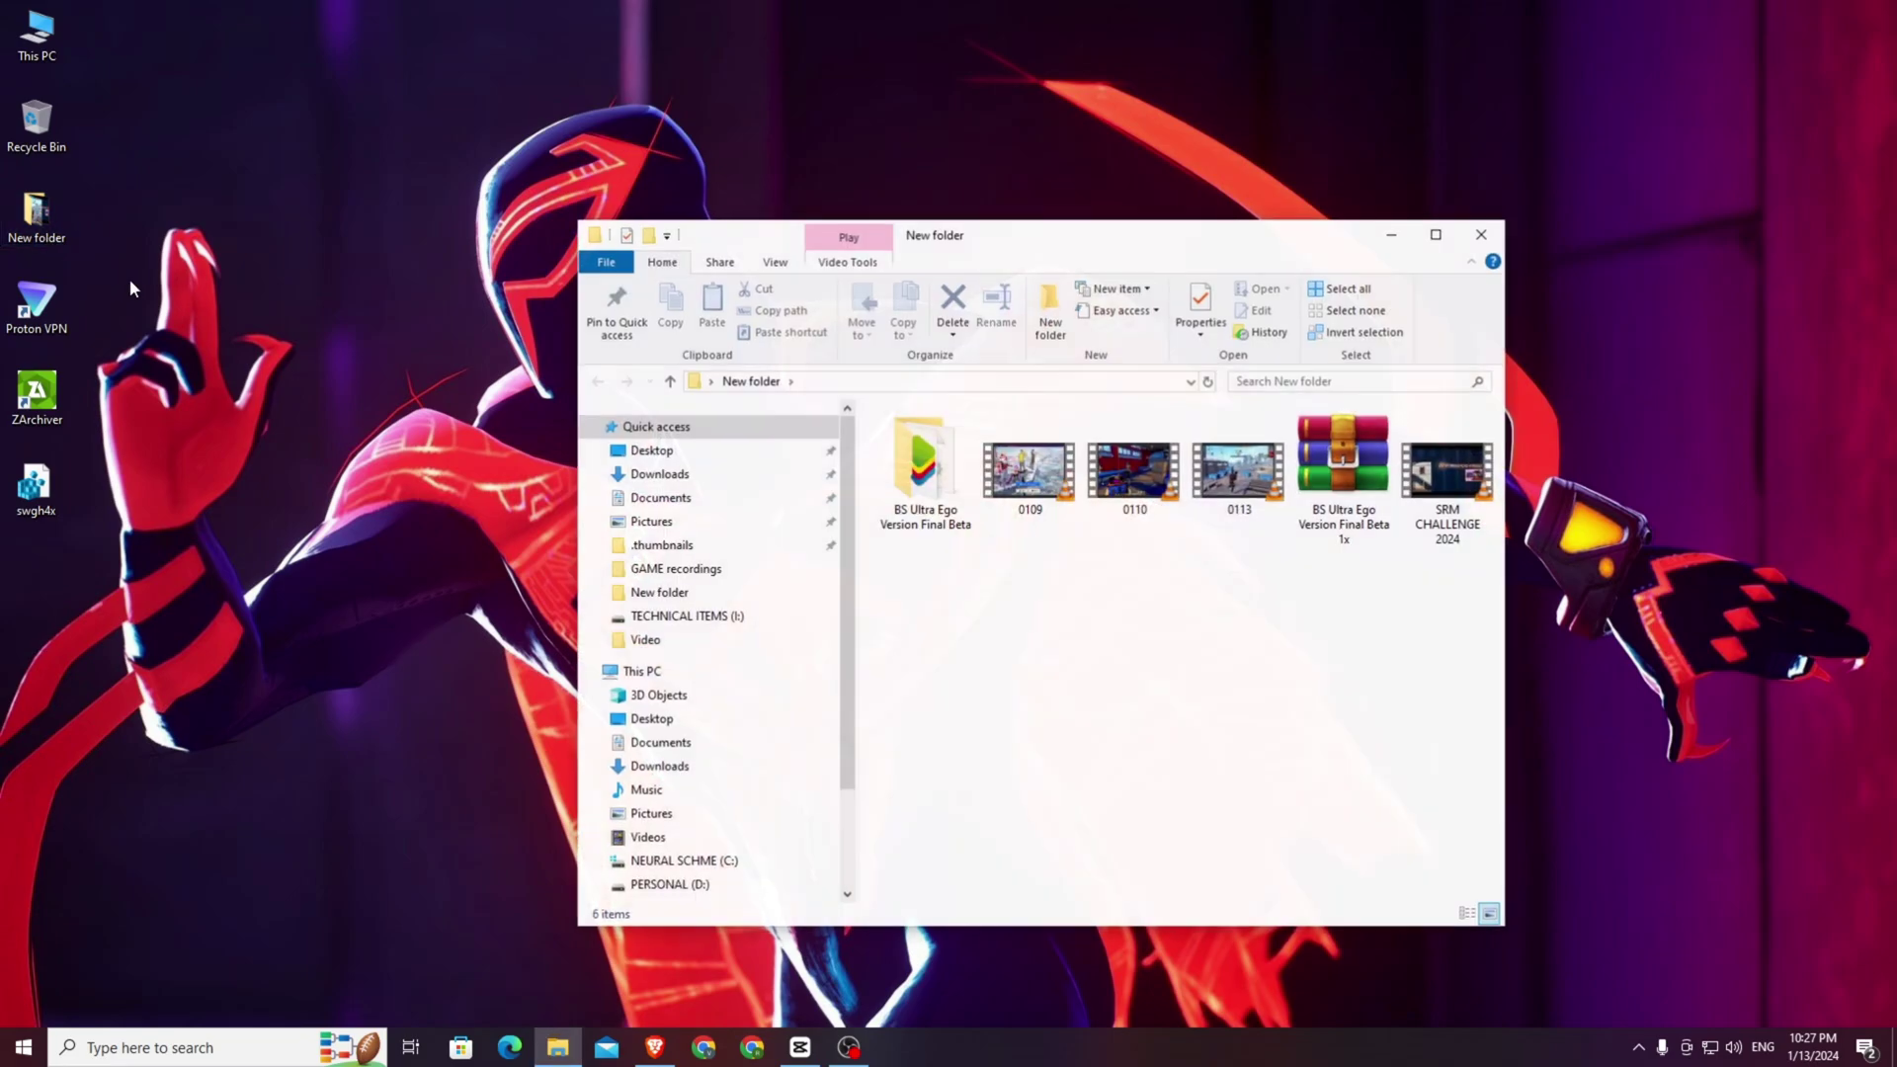
pyautogui.click(1443, 238)
pyautogui.press('super+d')
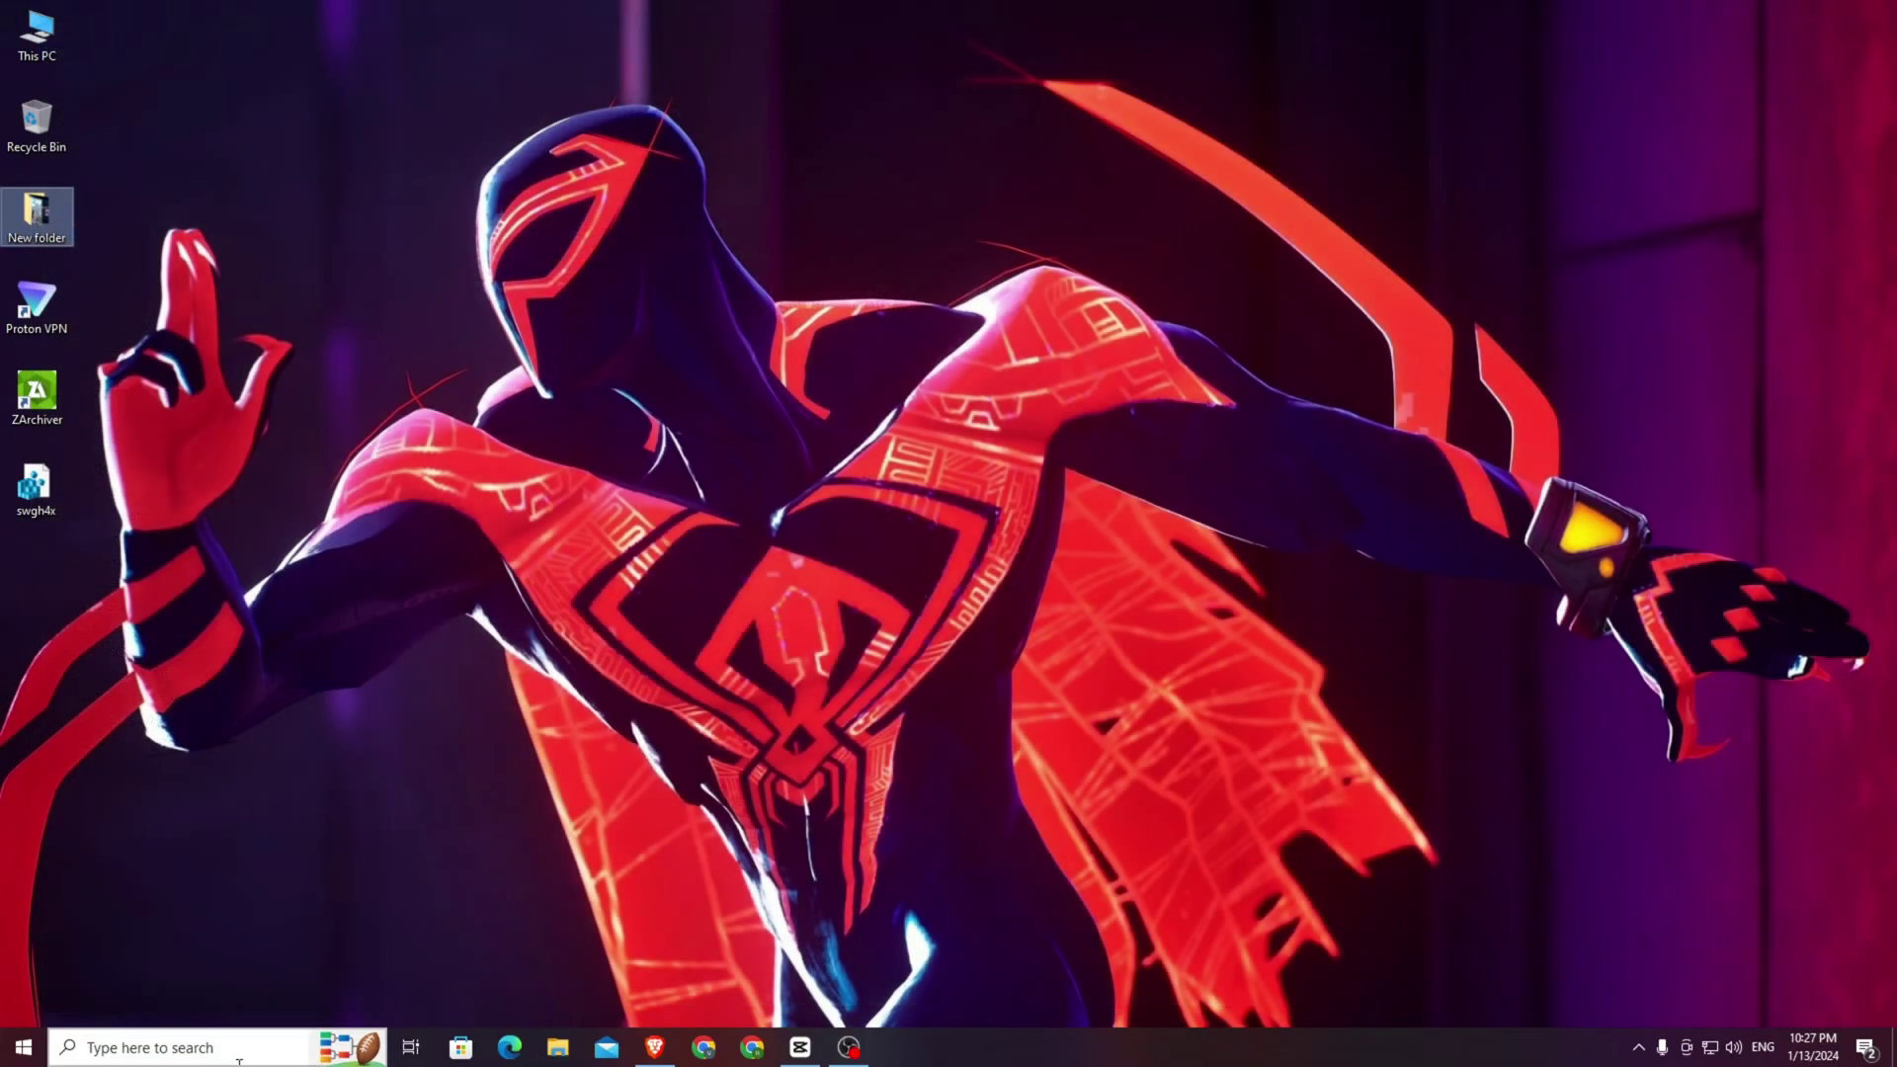
# Open Control Panel and show the list of installed programs that can be uninstalled.
pyautogui.click(236, 1048)
pyautogui.write('c')
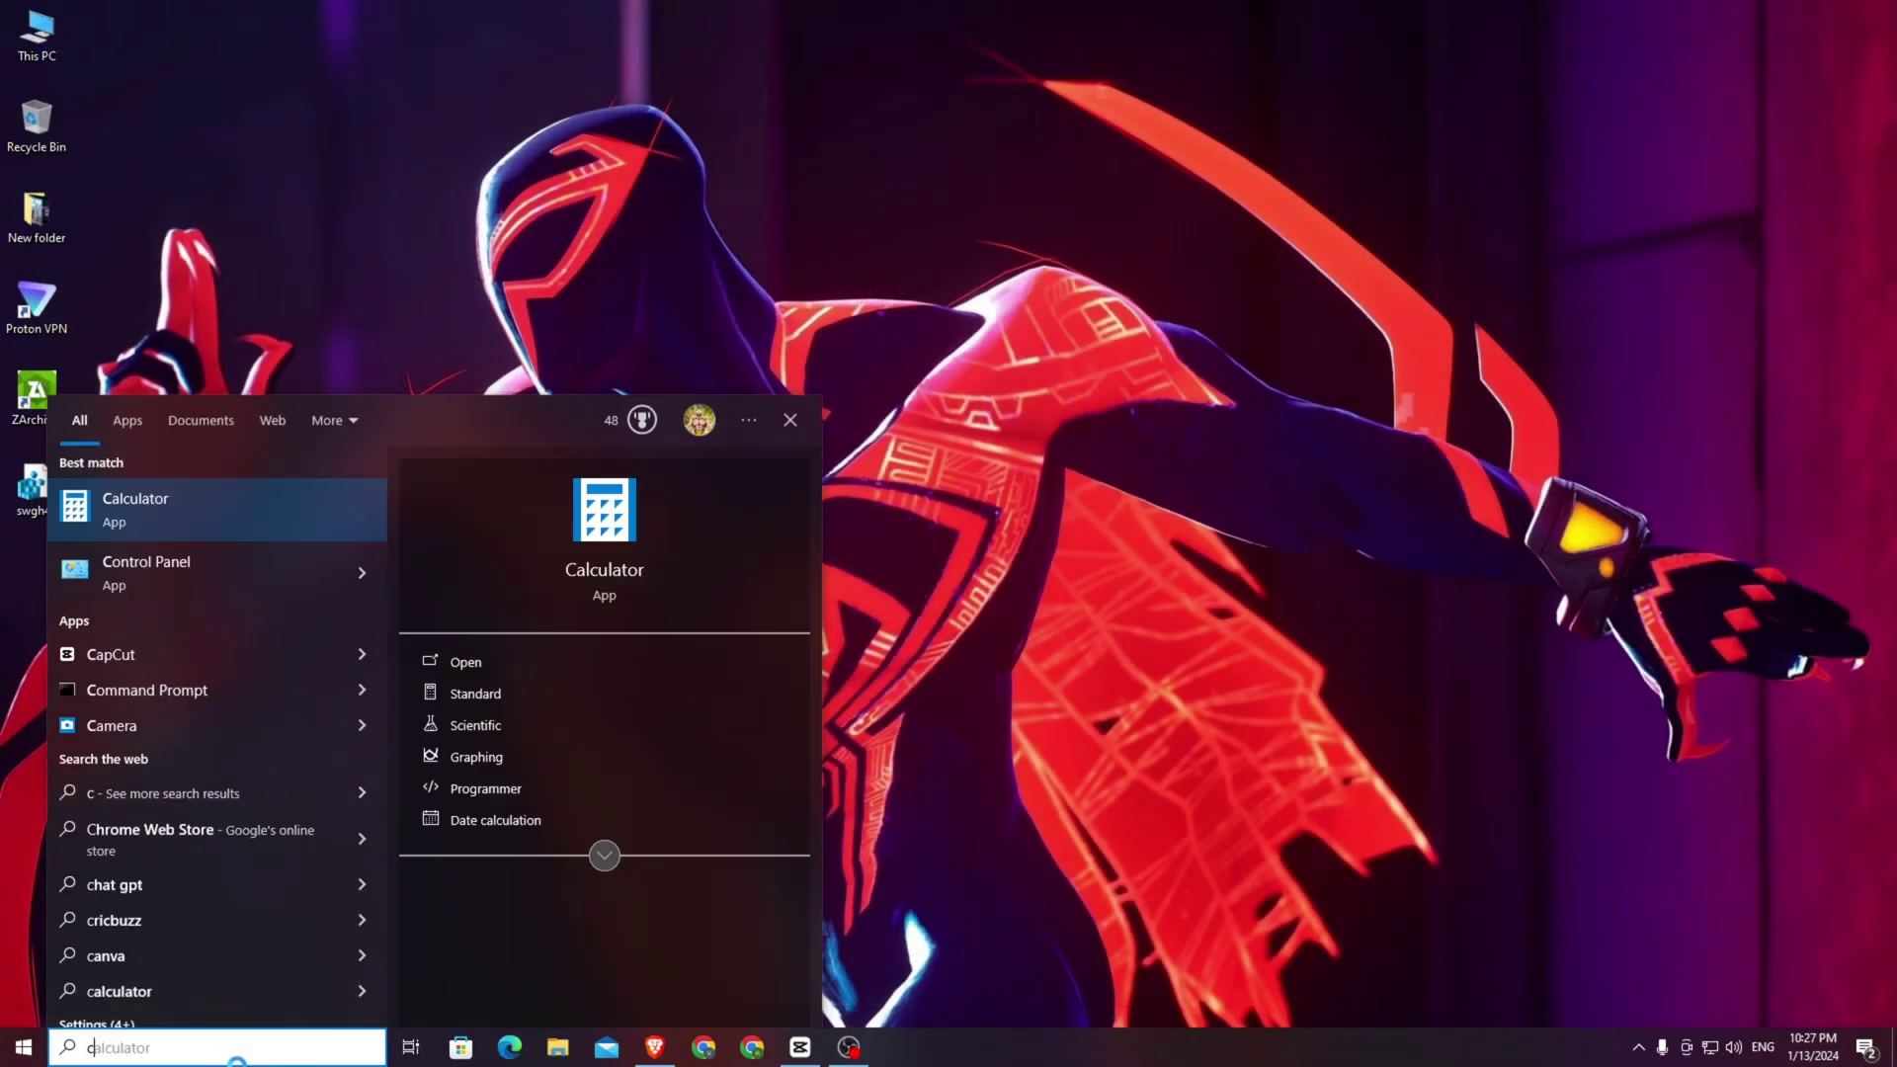
pyautogui.write('ontrol Panel')
pyautogui.press('Return')
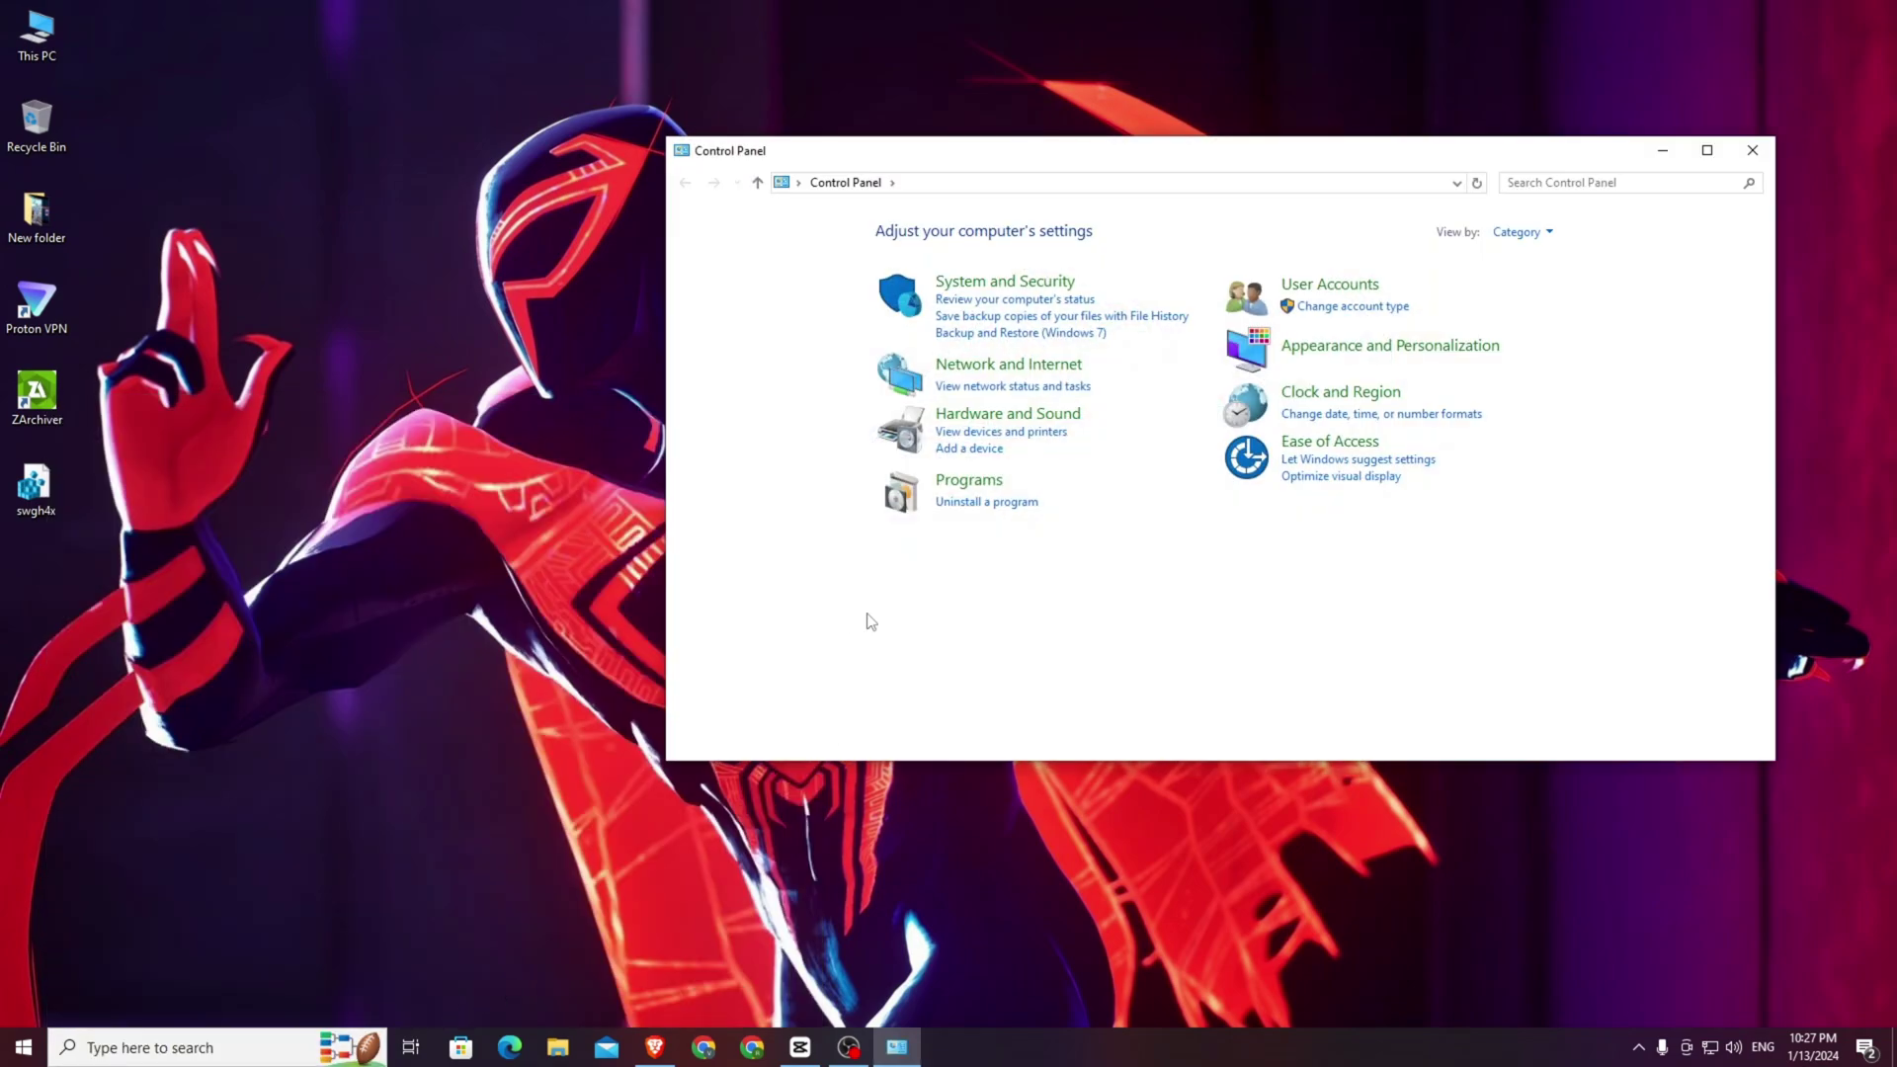
pyautogui.click(978, 504)
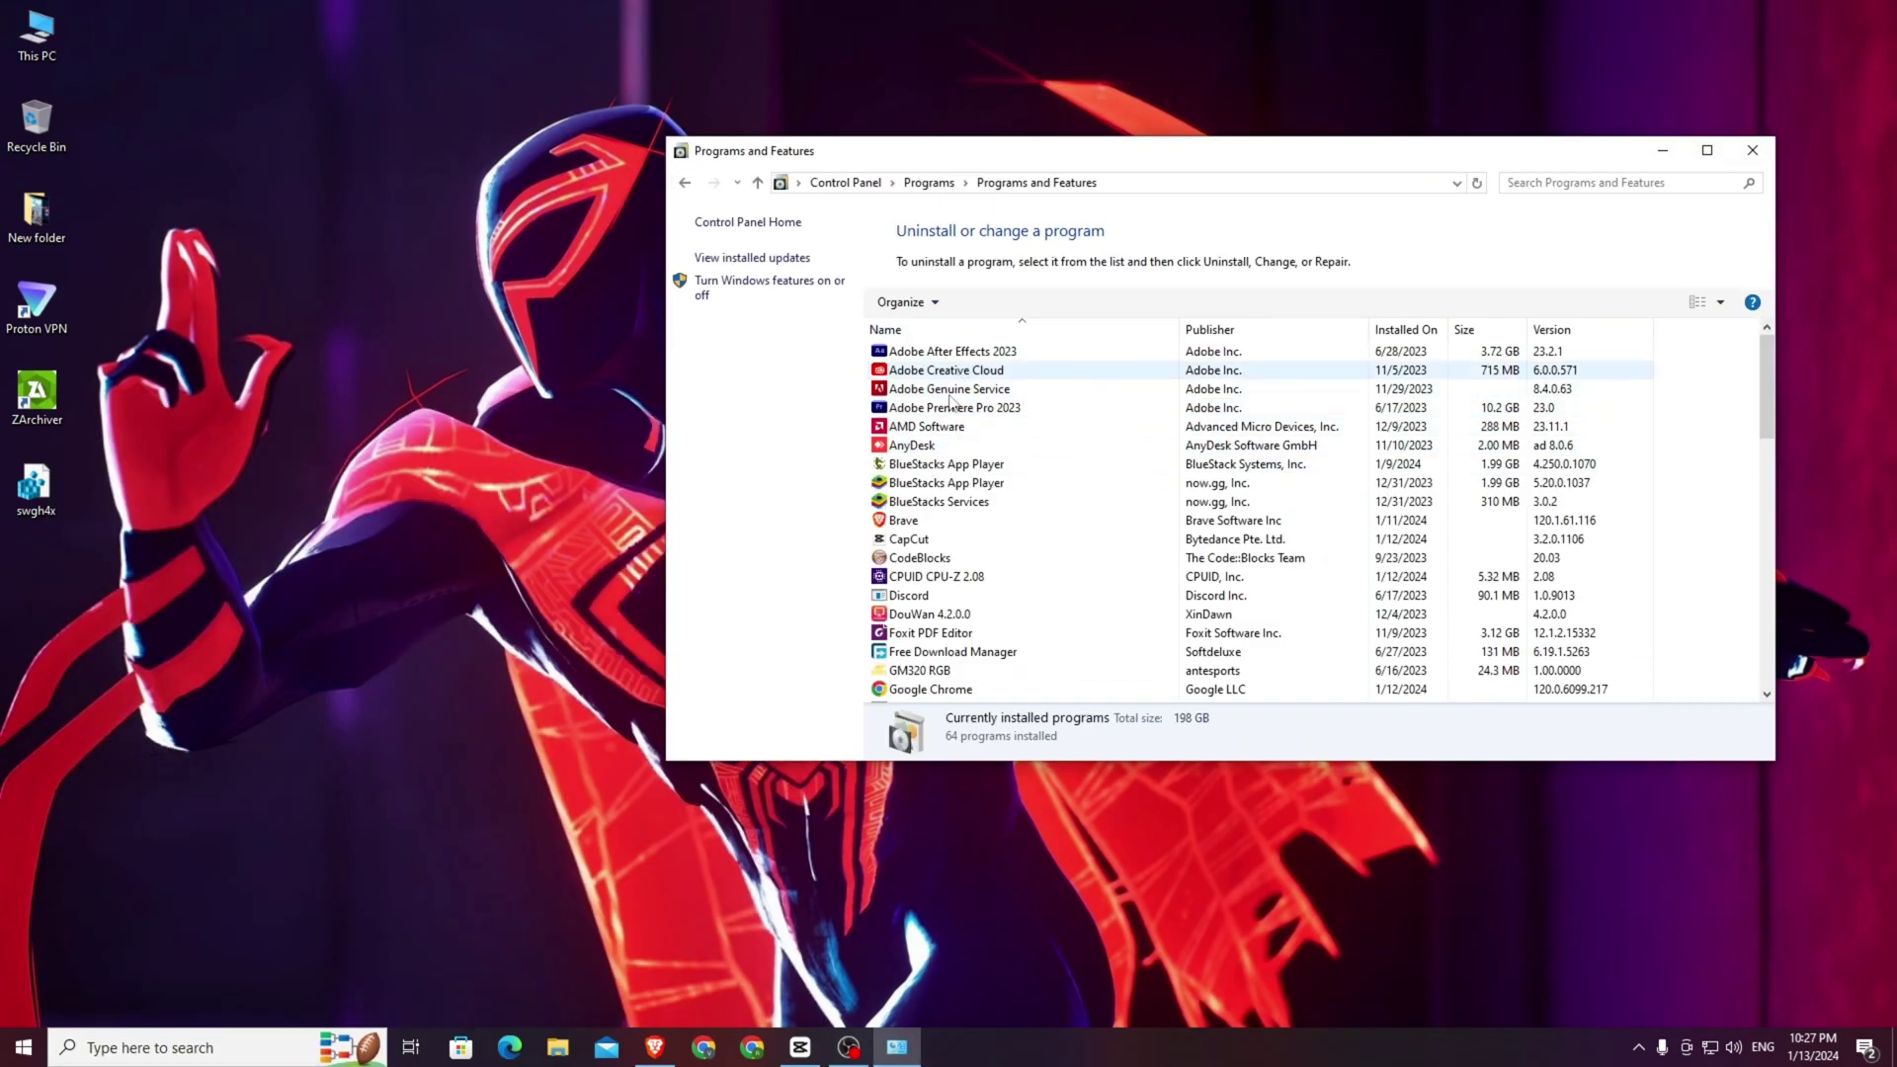
# Select BlueStacks App Player 4.250.0.1070, look through the full list of installed programs, and close the window.
pyautogui.click(1008, 464)
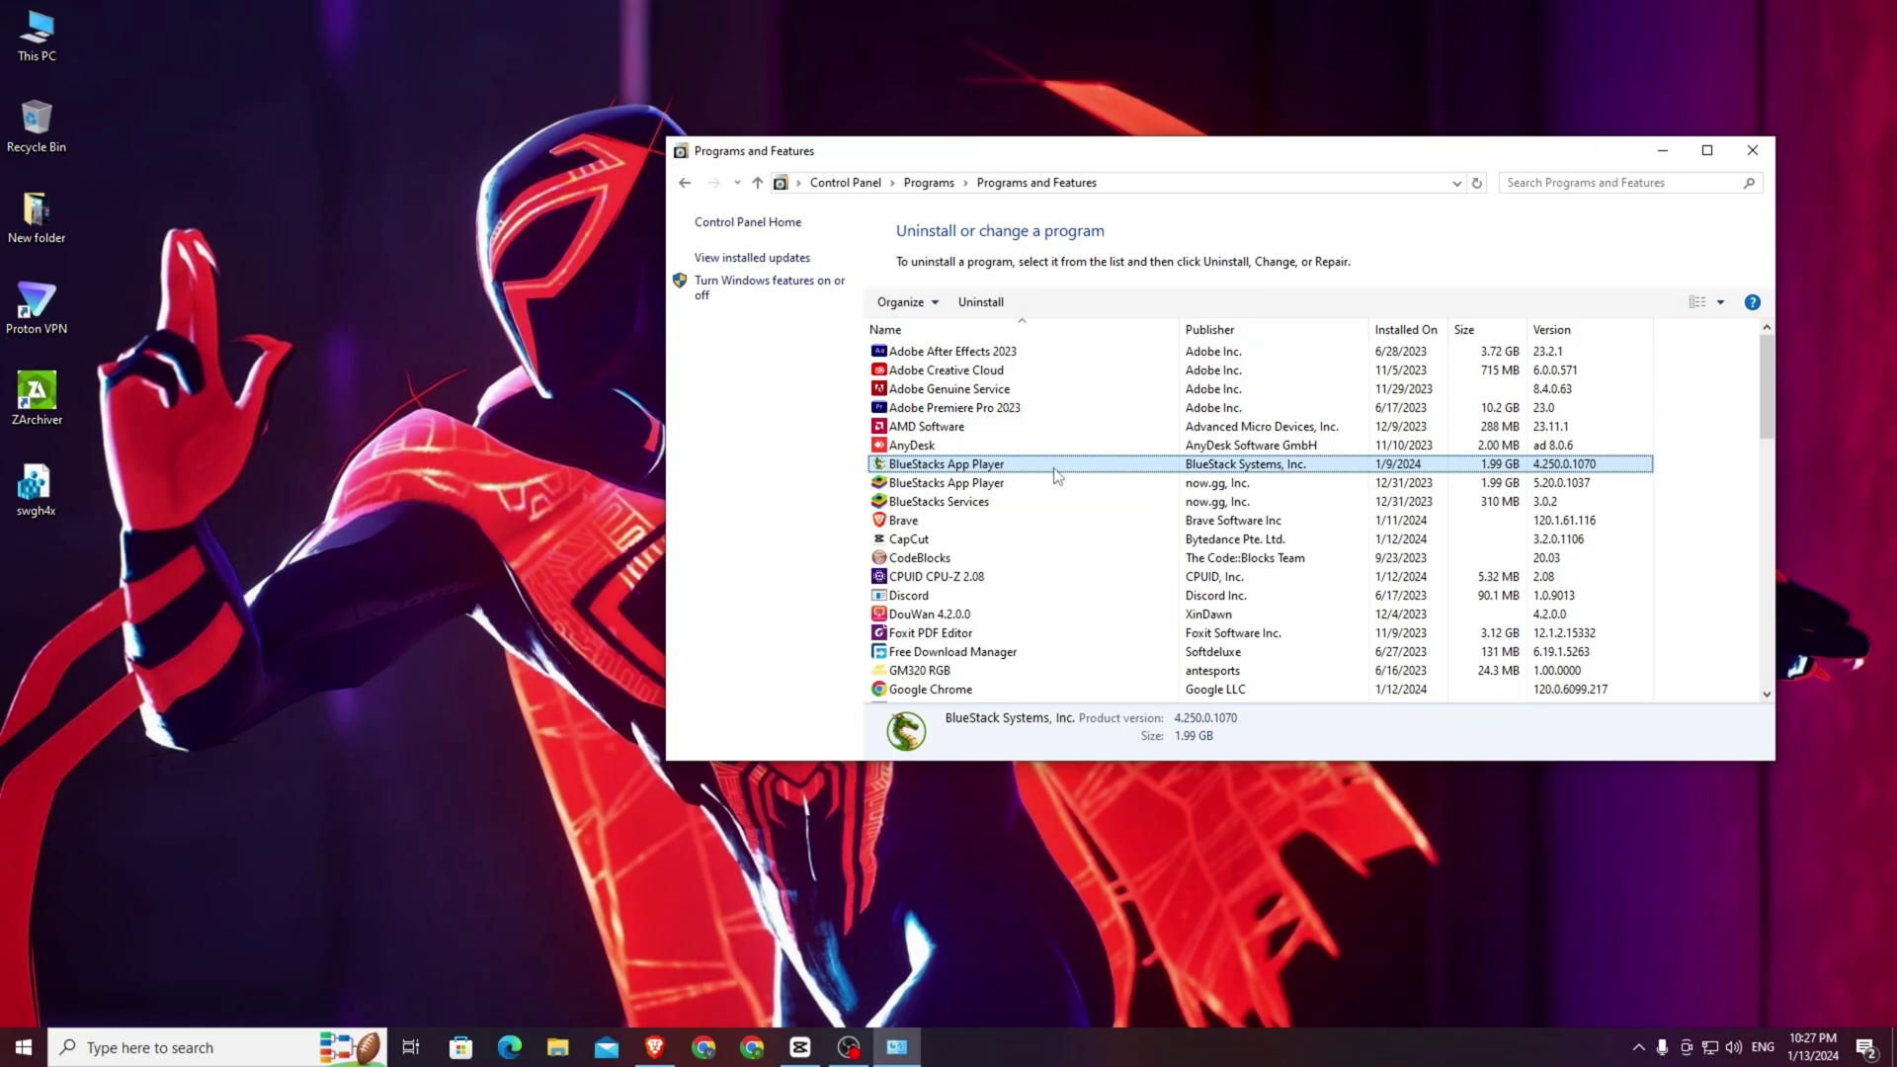
pyautogui.click(1706, 151)
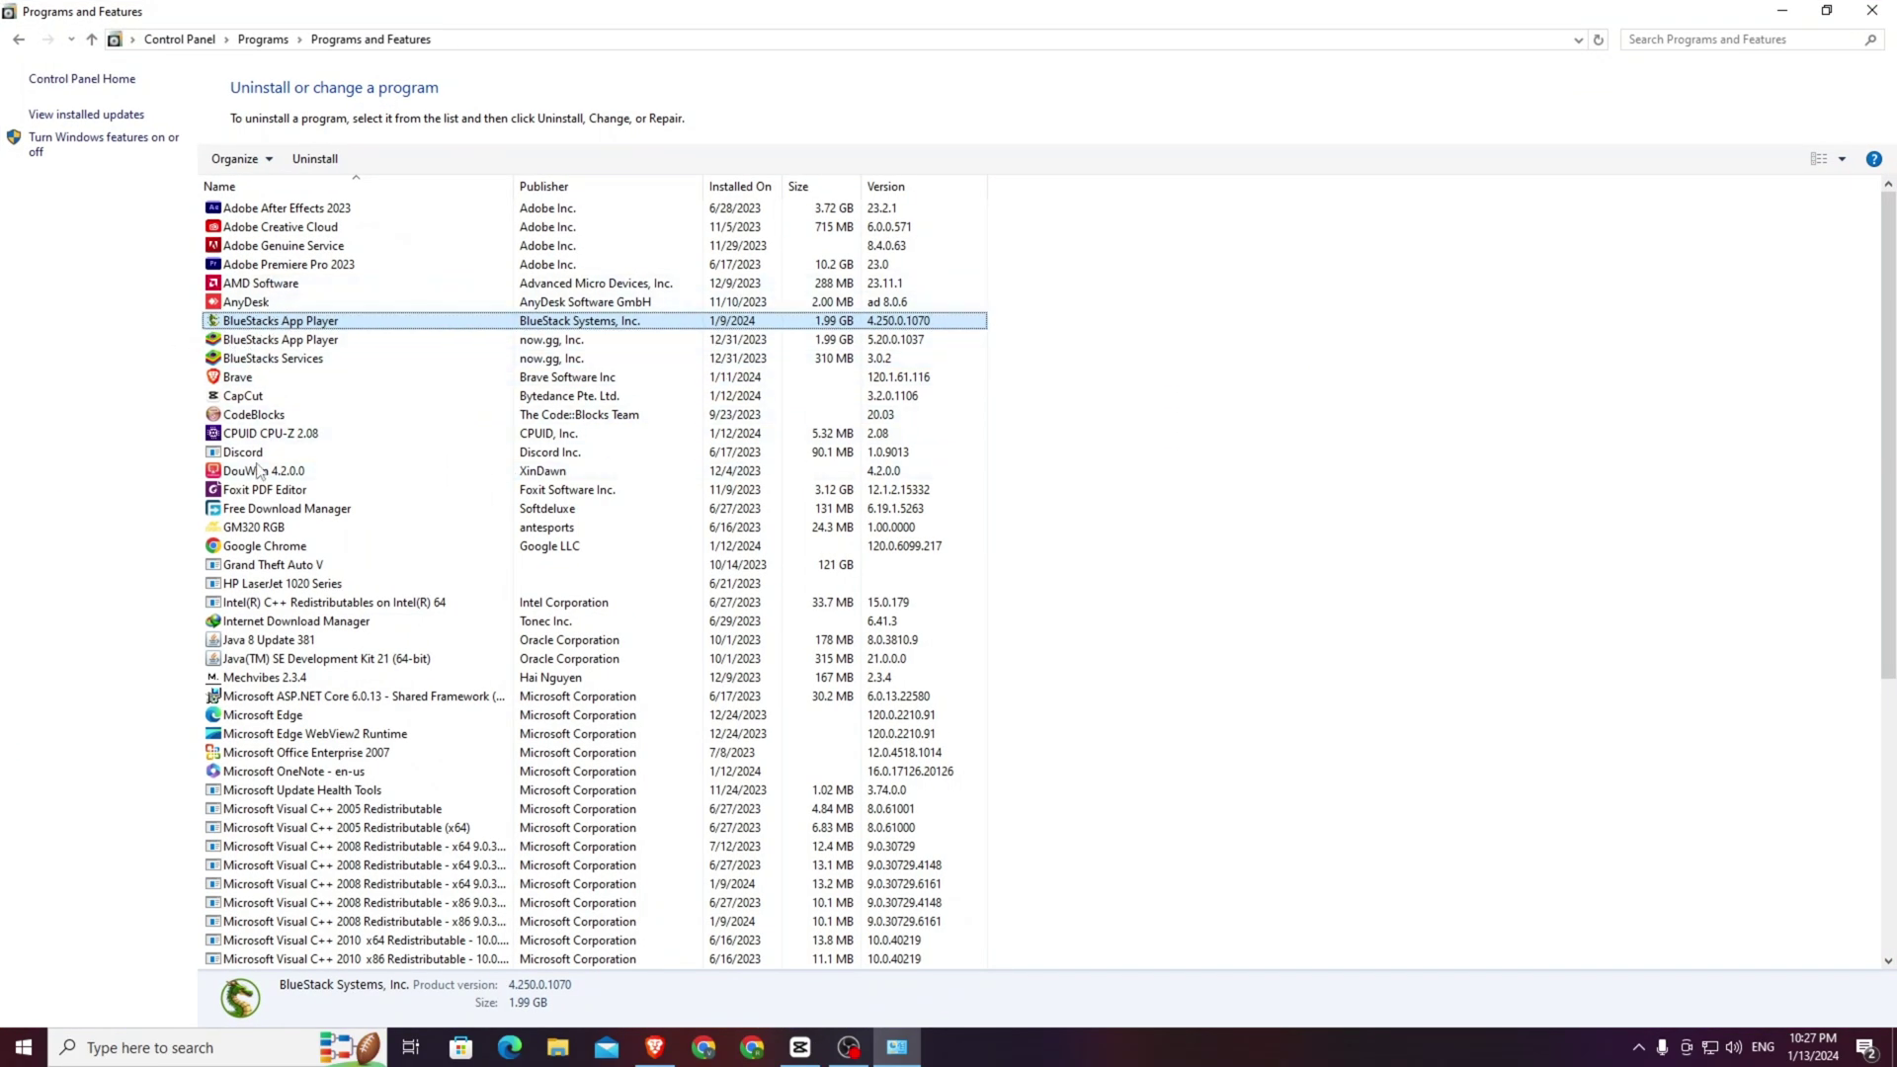
pyautogui.scroll(-4, 259, 472)
pyautogui.scroll(4, 268, 670)
pyautogui.click(1871, 11)
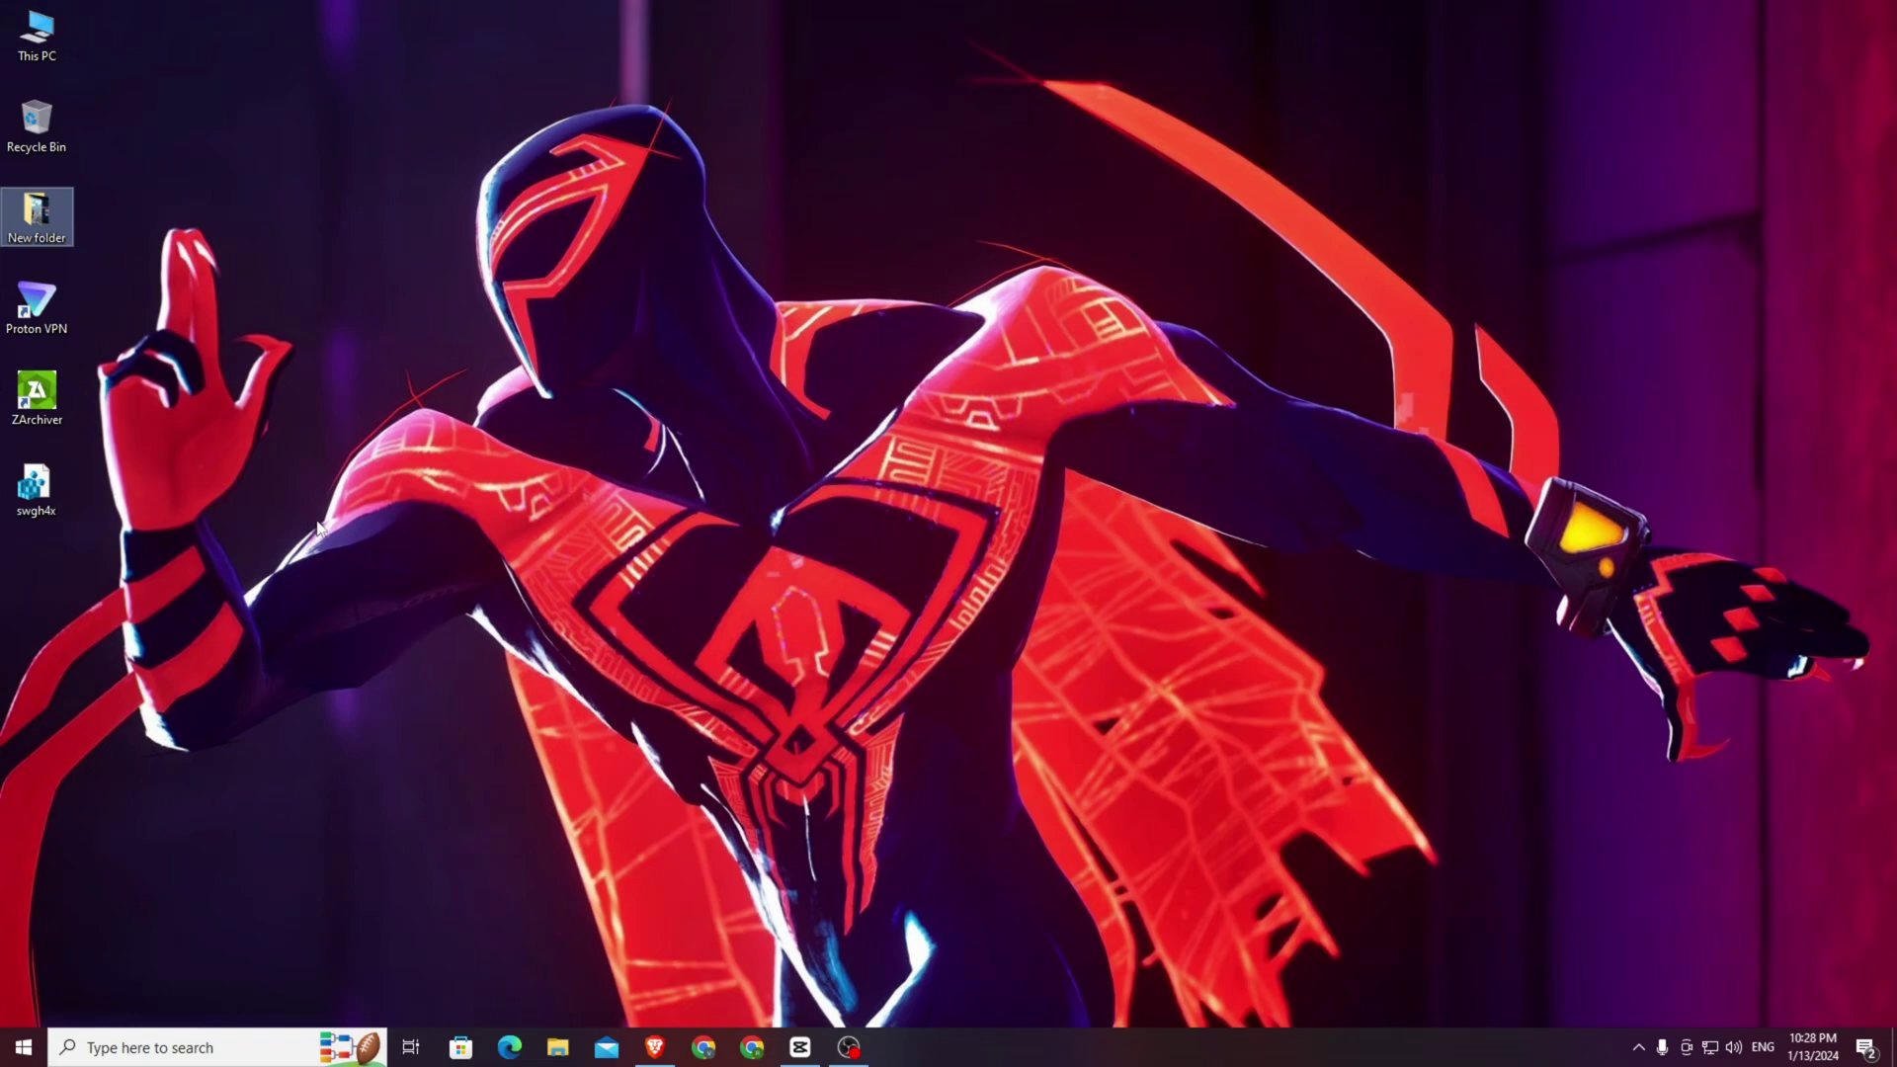
pyautogui.rightClick(322, 460)
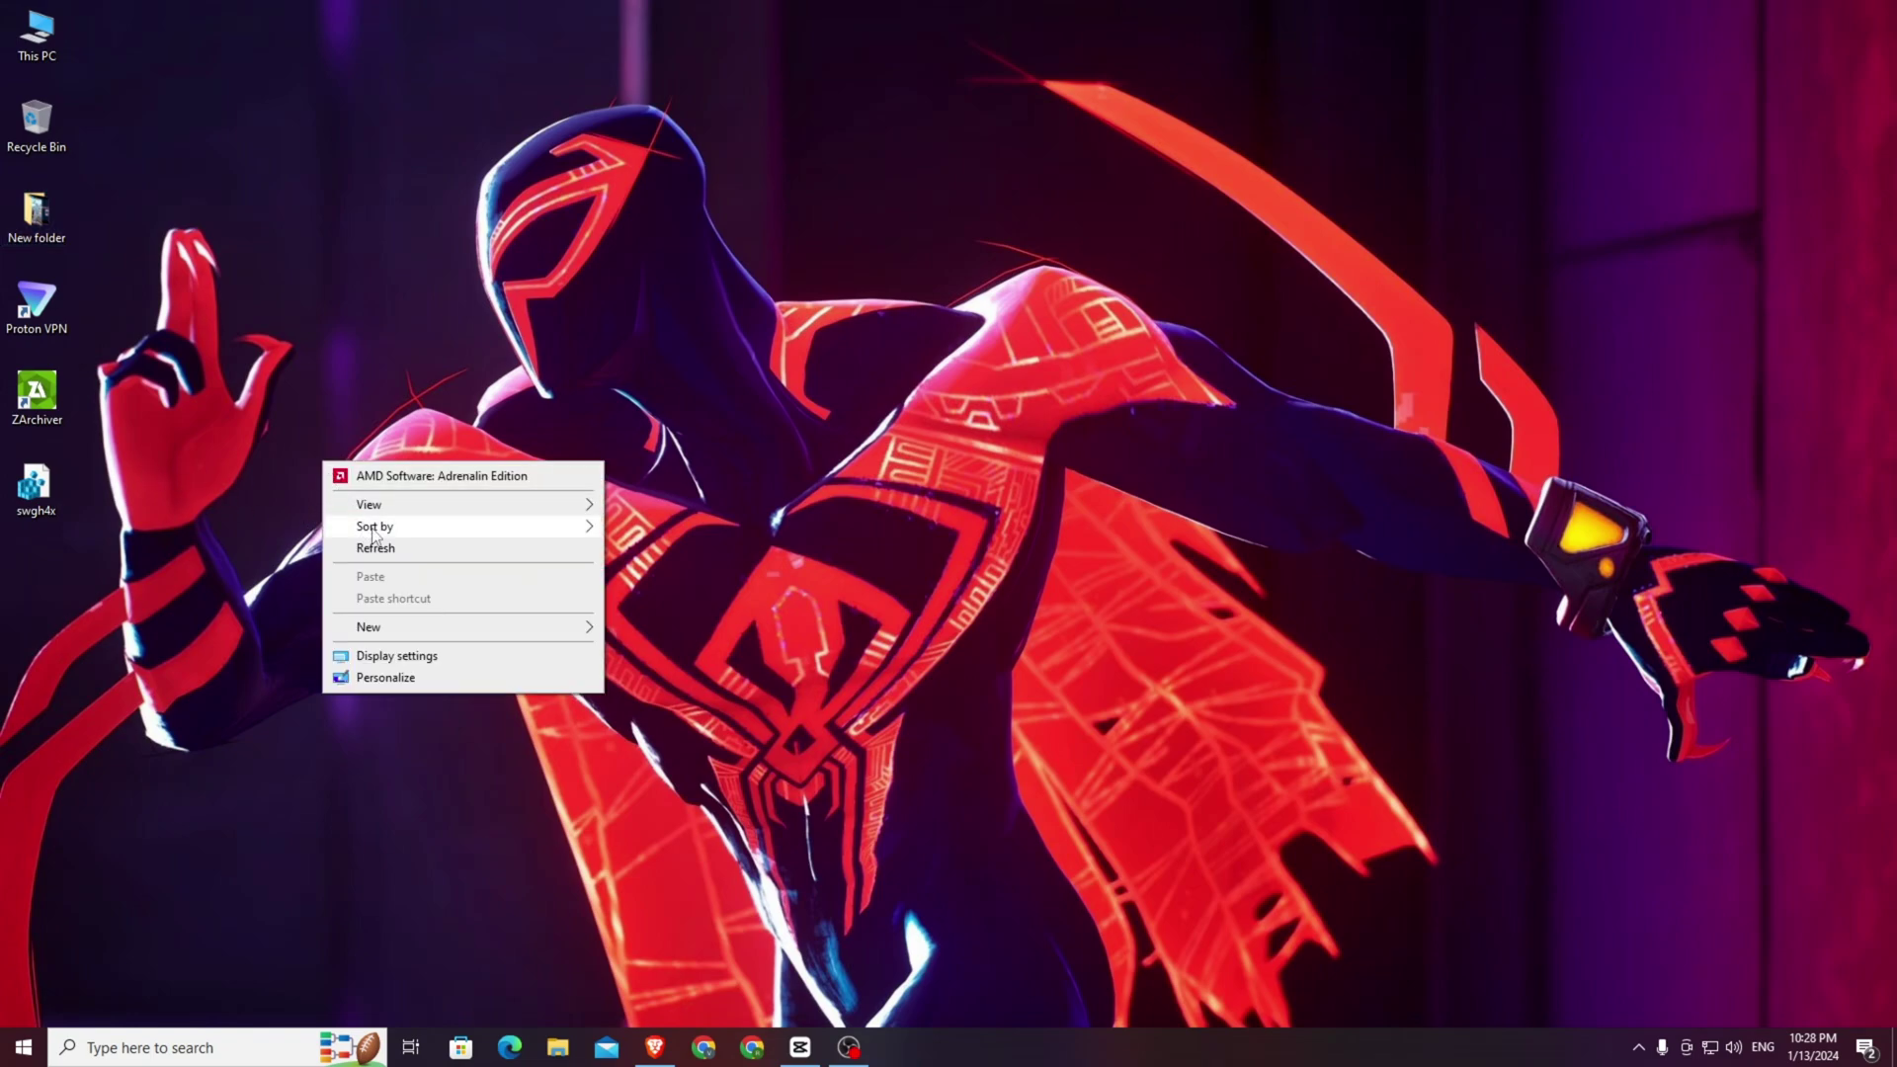
pyautogui.click(381, 551)
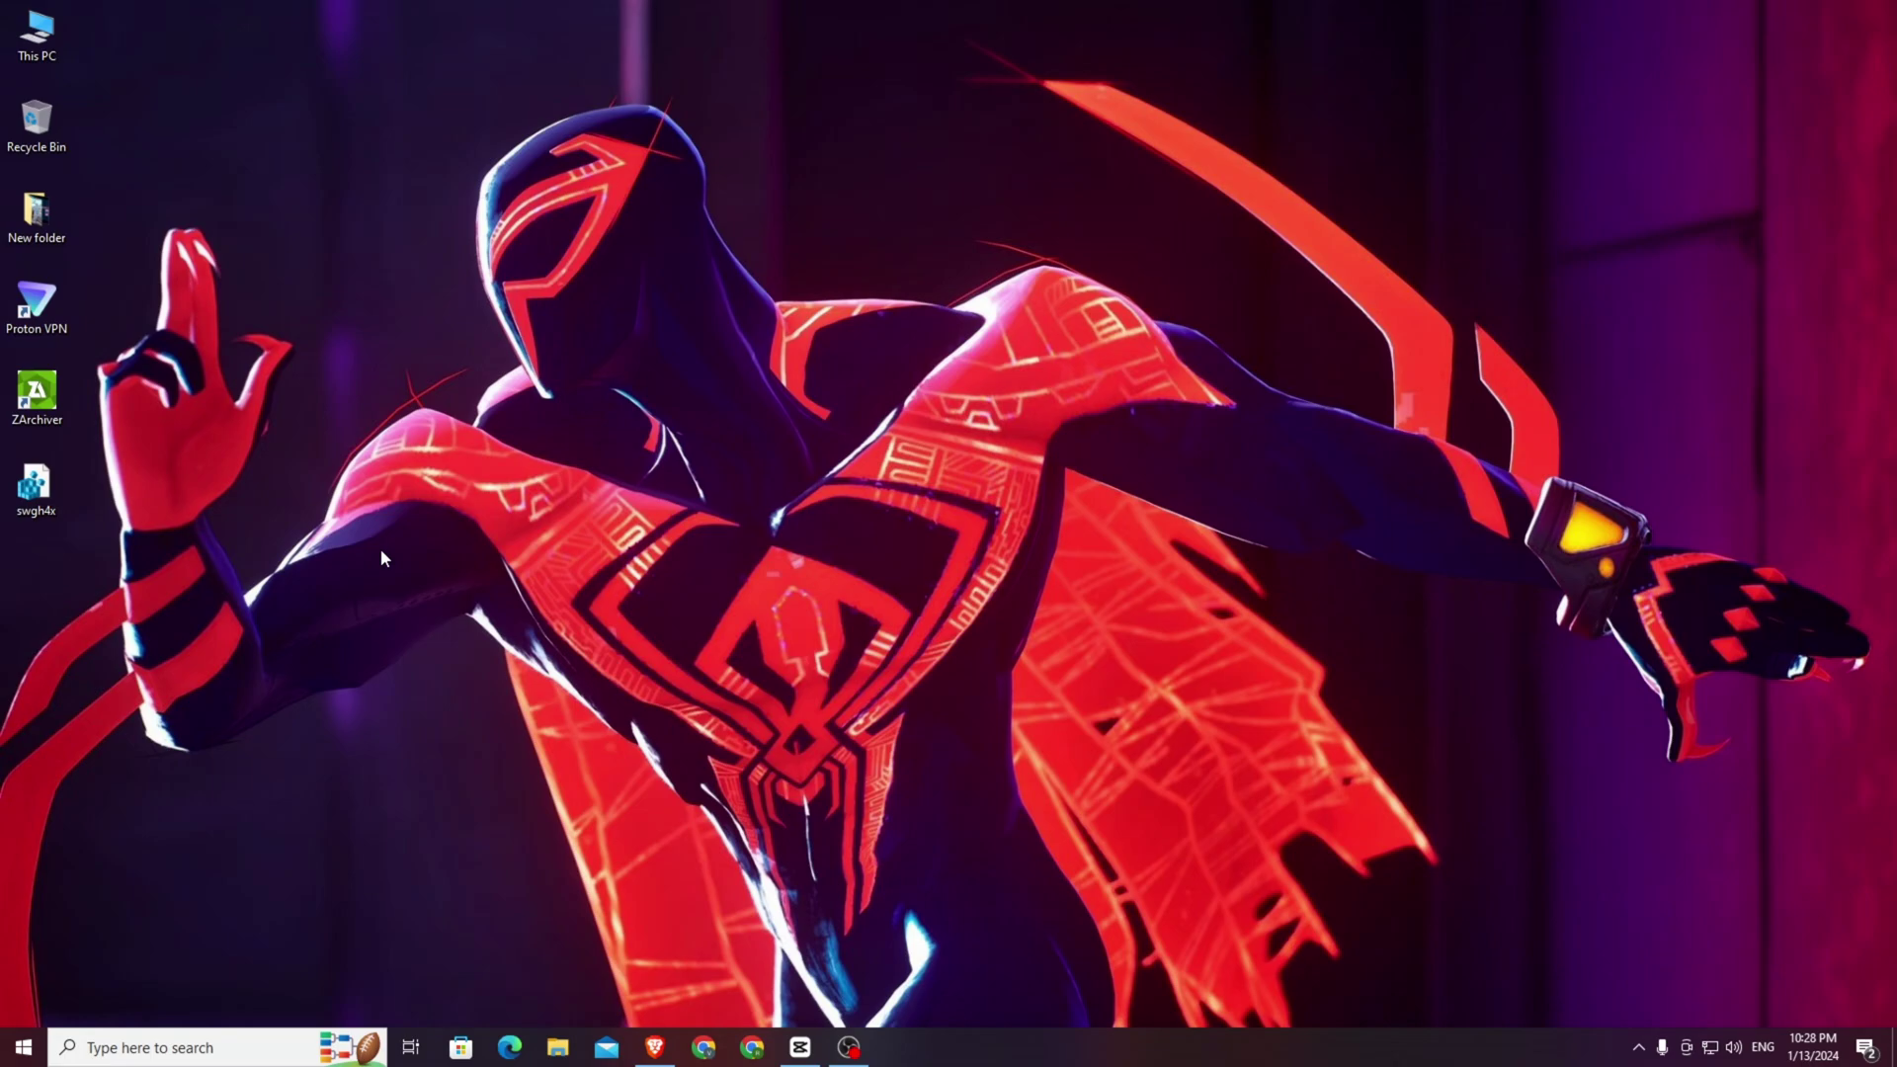
pyautogui.rightClick(188, 505)
pyautogui.click(262, 585)
# Open the BS Ultra Ego Version Final Beta folder inside New folder and look over its extracted installer files.
pyautogui.doubleClick(36, 216)
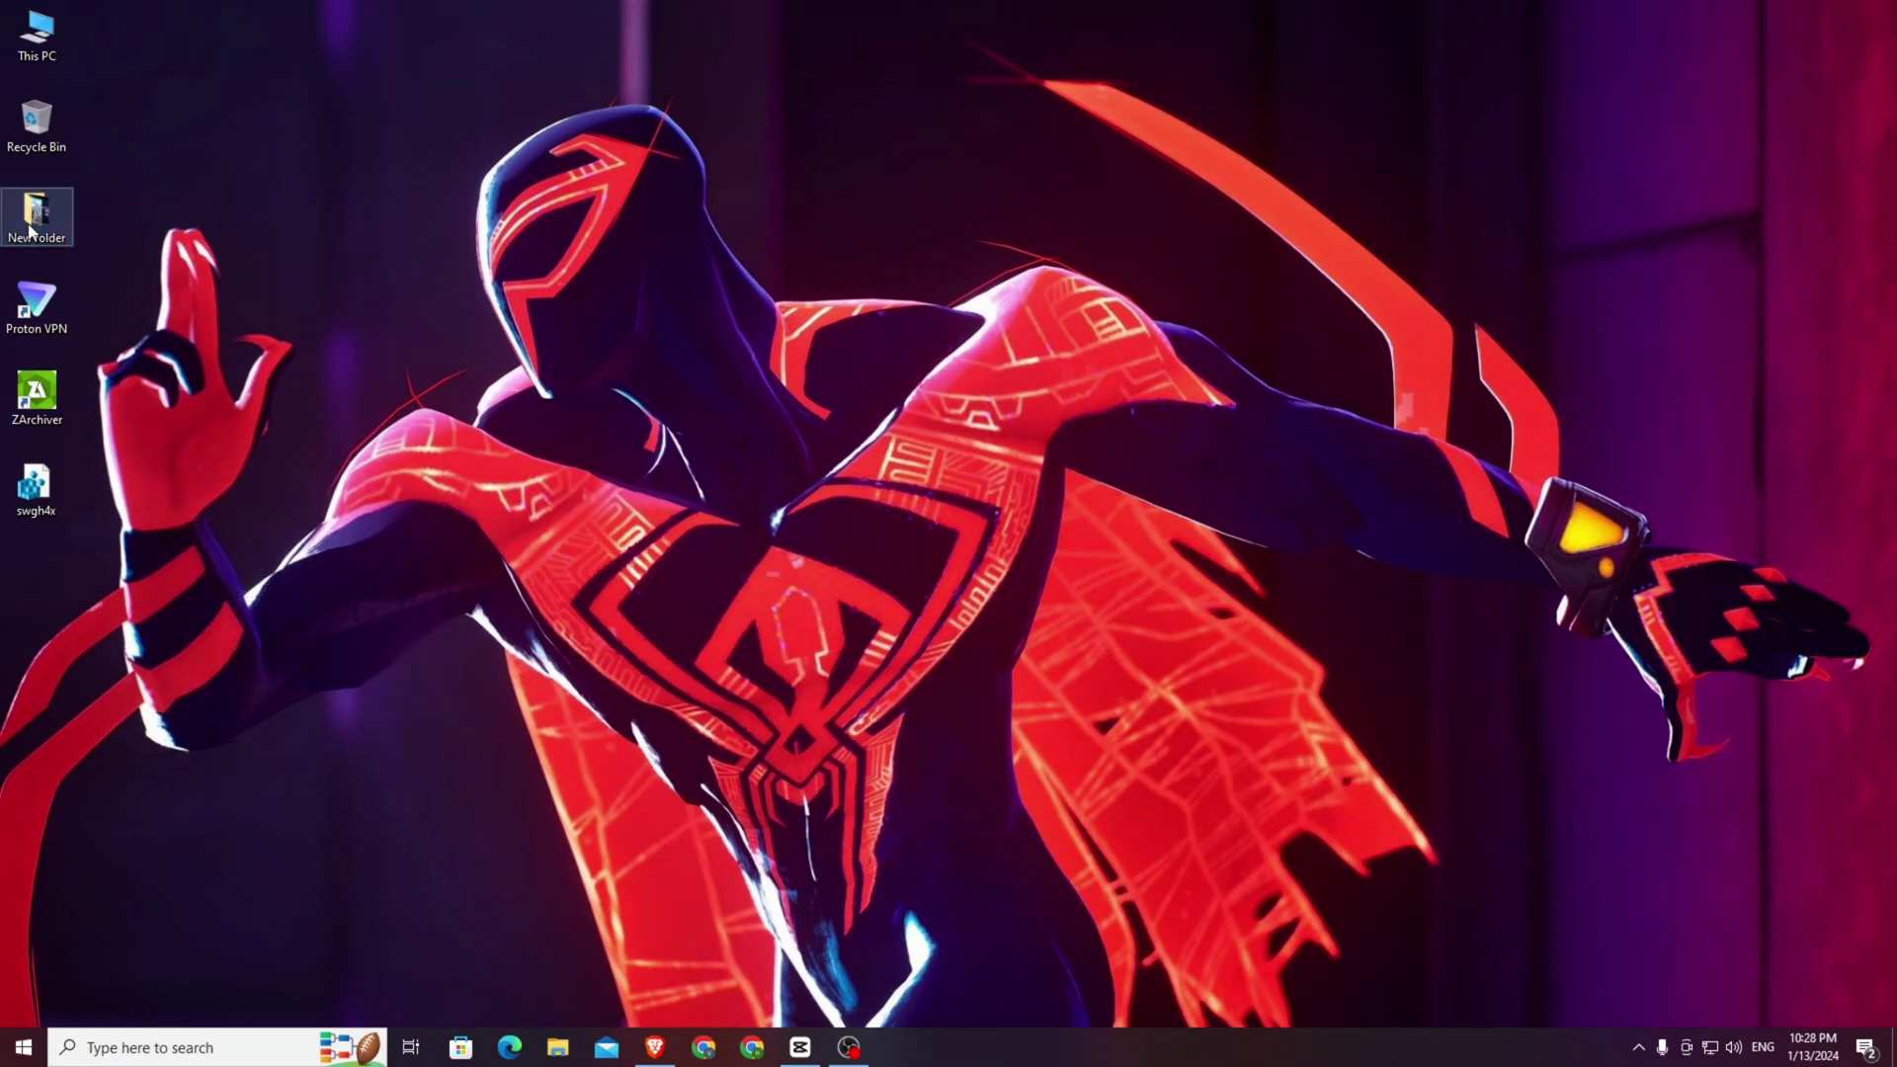
pyautogui.rightClick(786, 280)
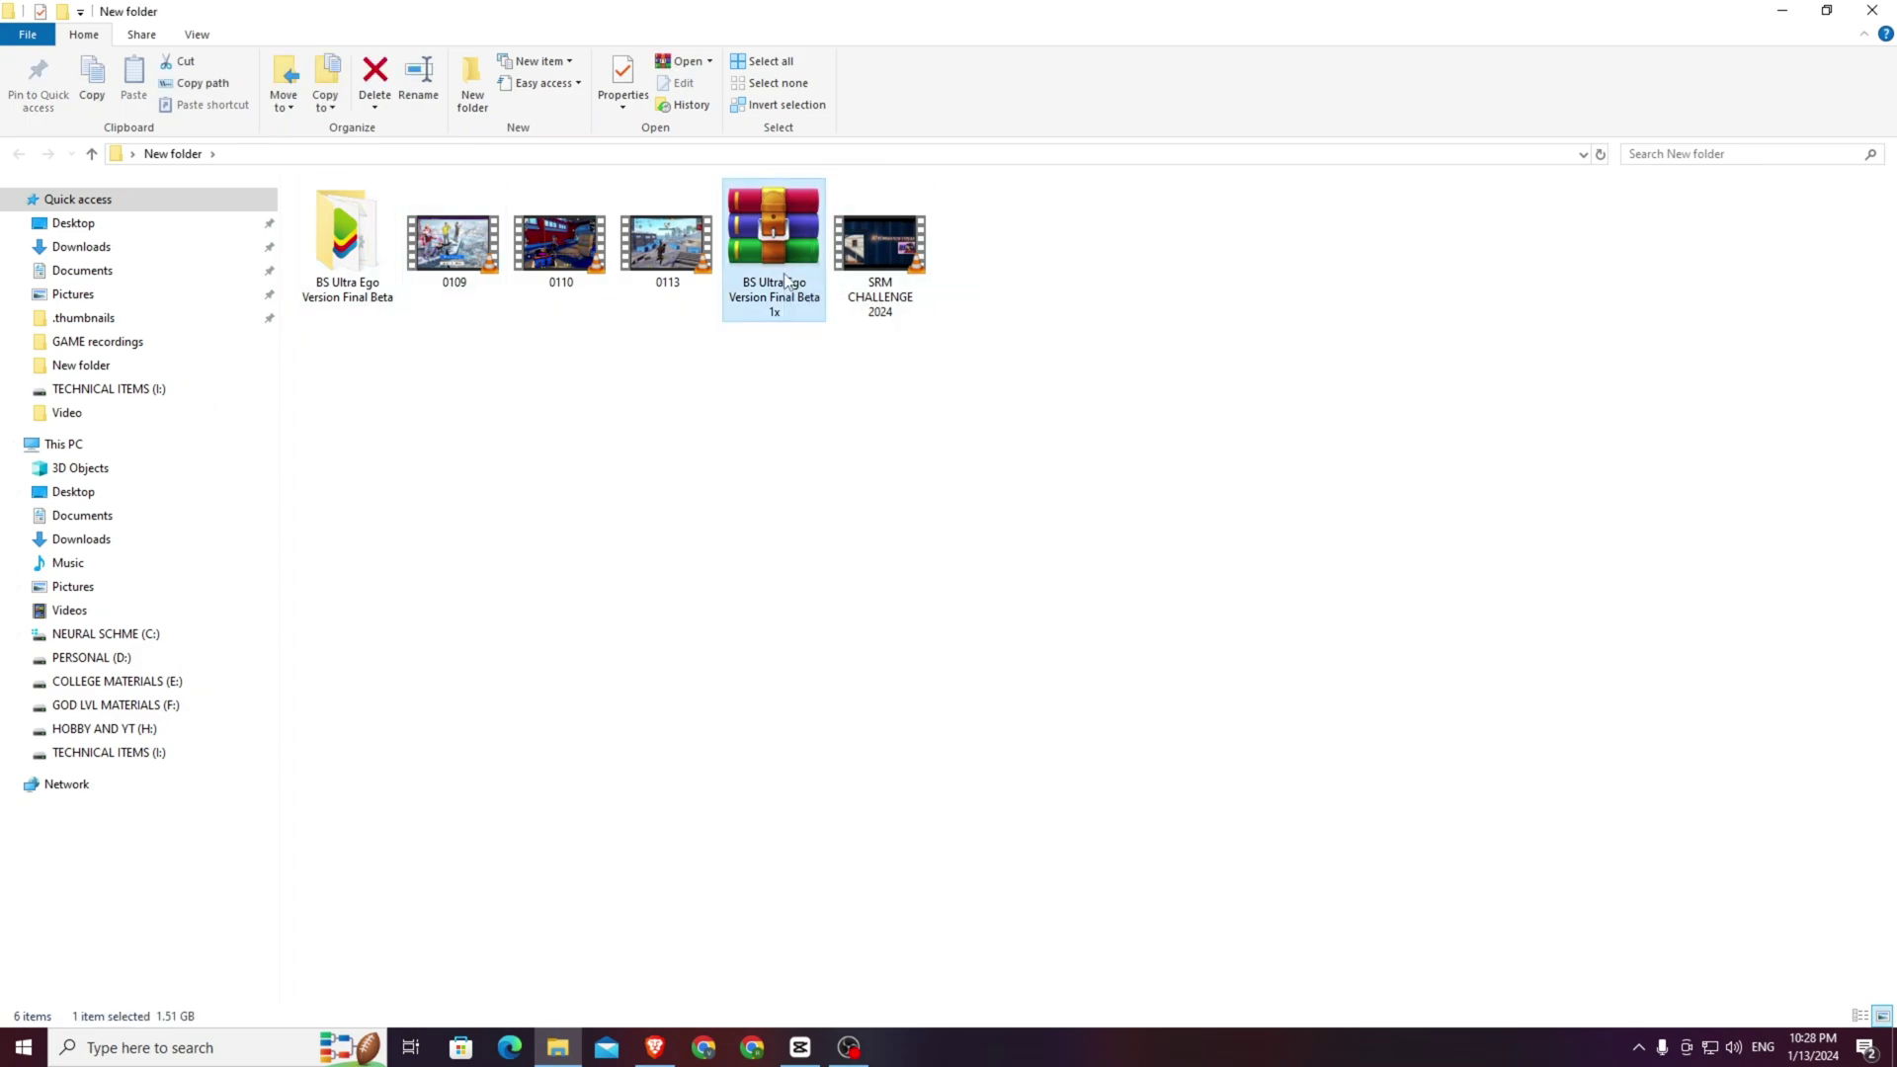
pyautogui.click(351, 287)
pyautogui.doubleClick(350, 286)
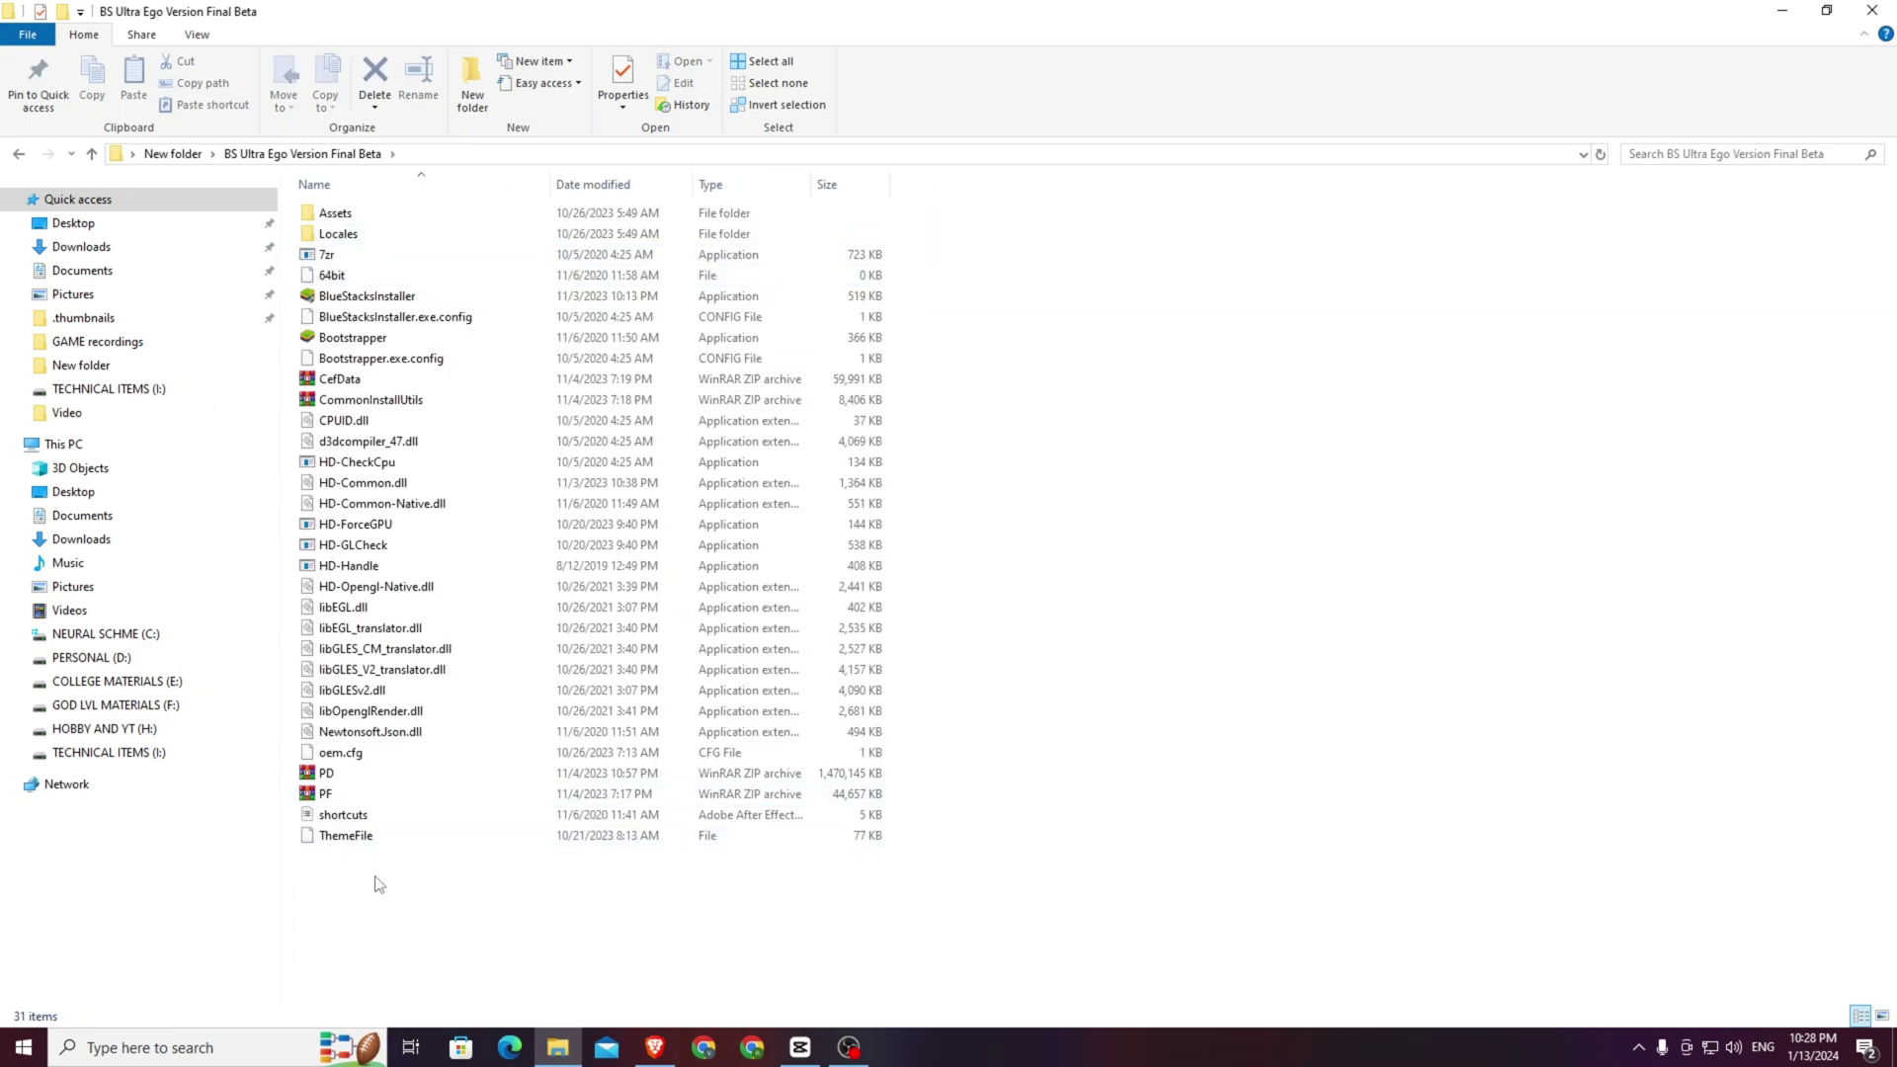
pyautogui.moveTo(374, 889); pyautogui.dragTo(378, 198)
pyautogui.click(459, 879)
pyautogui.press('super+d')
pyautogui.press('super')
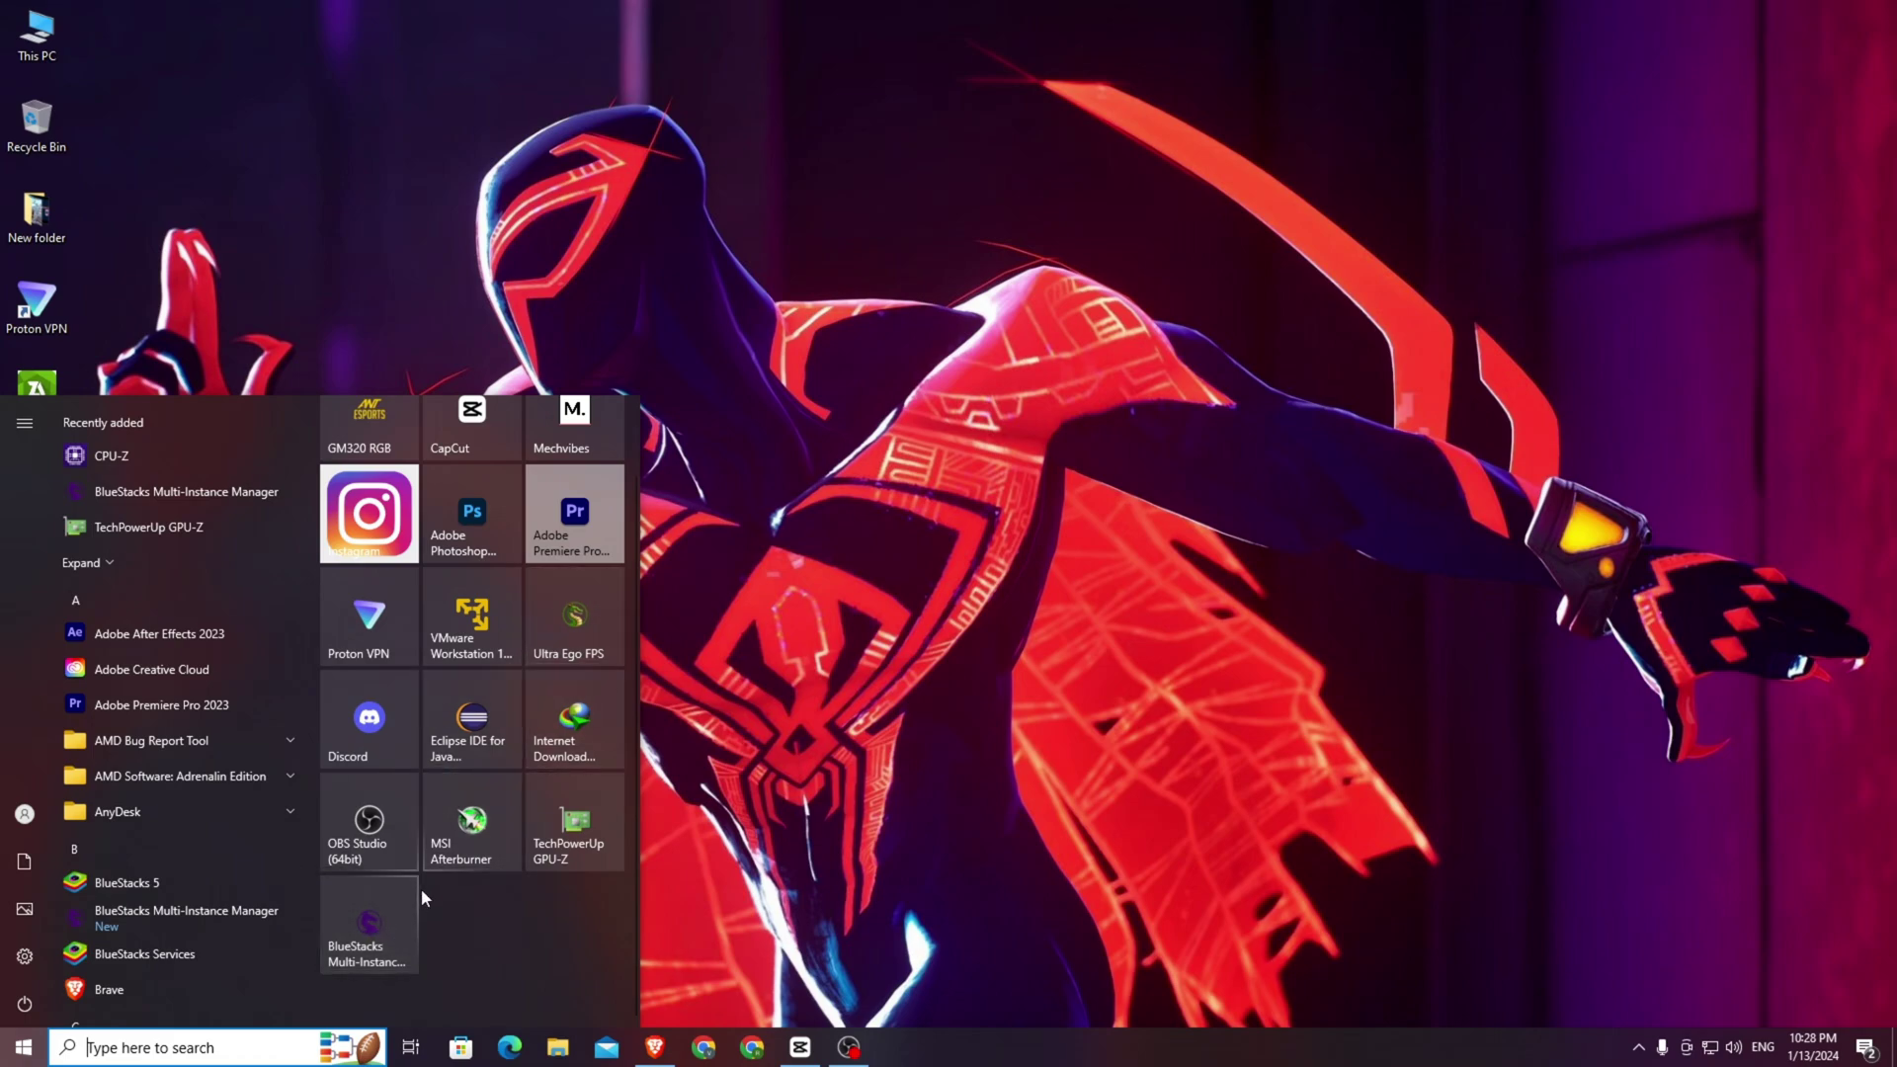
pyautogui.rightClick(753, 529)
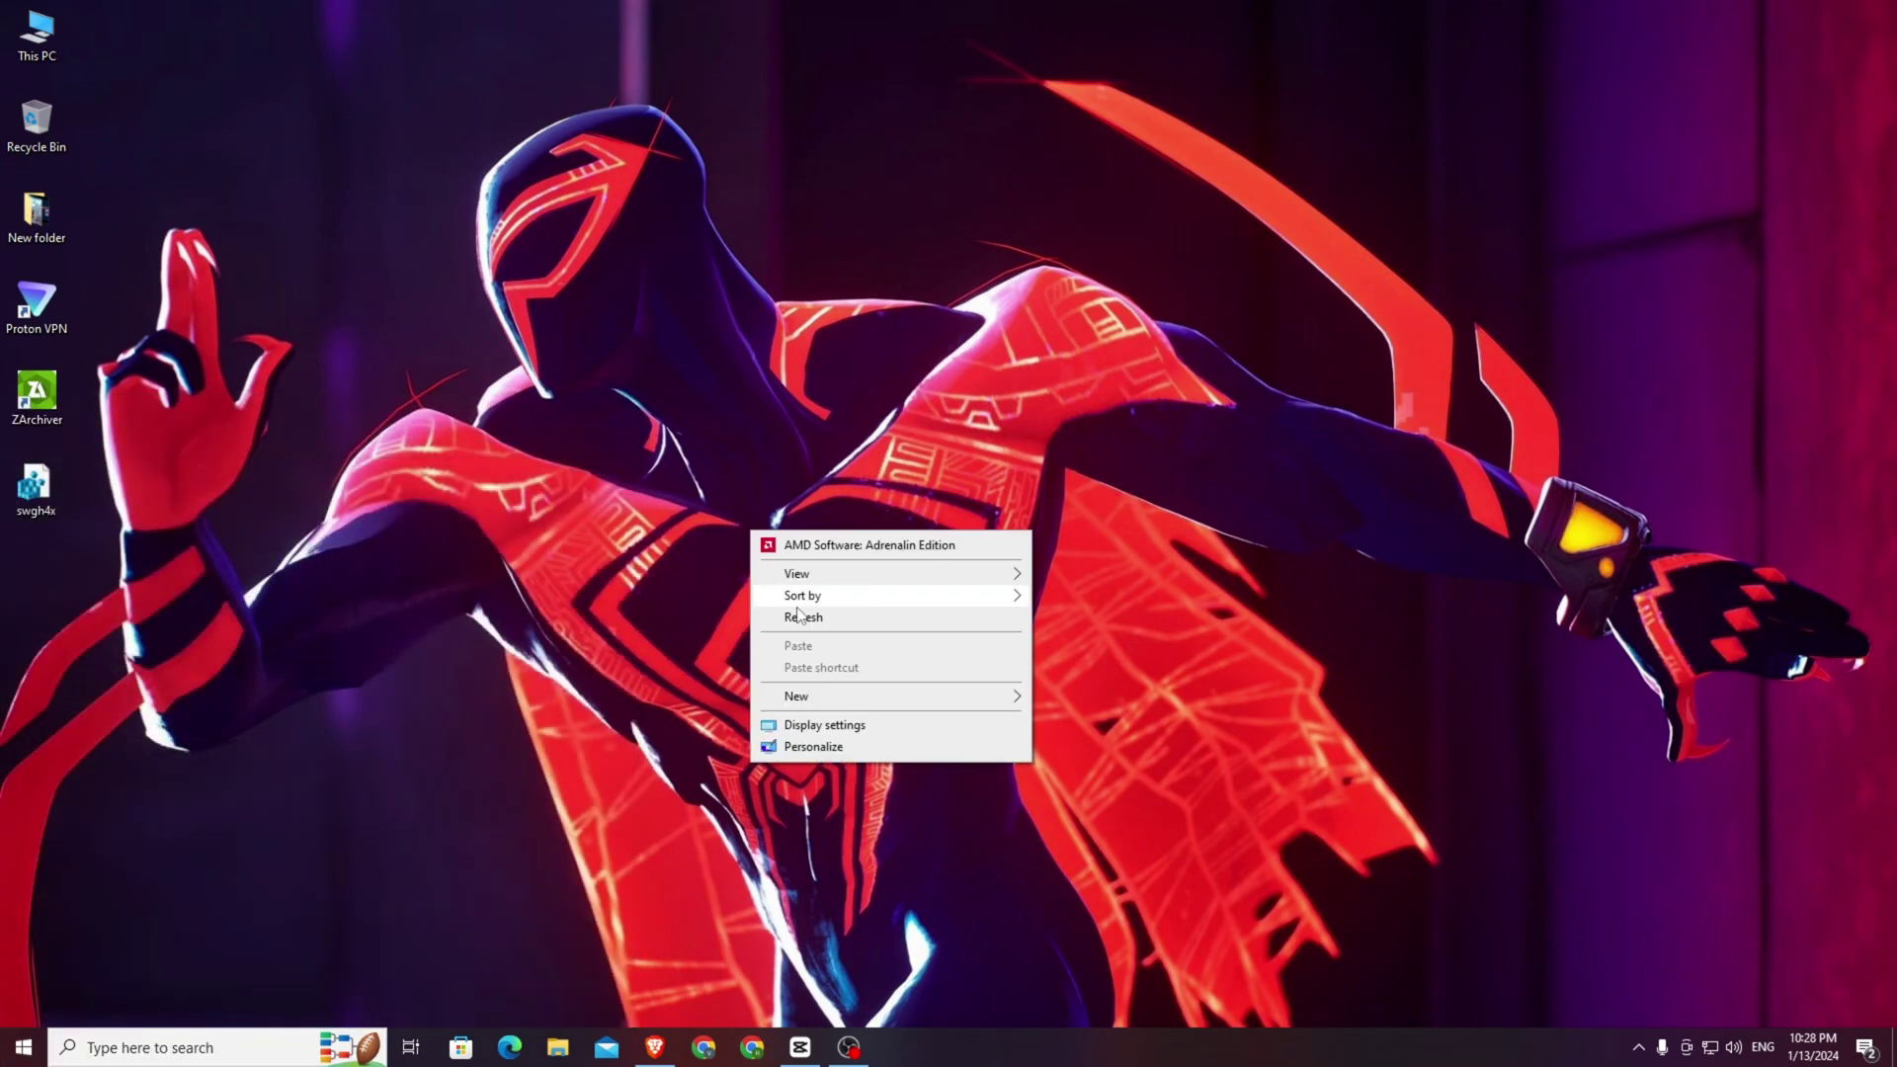
pyautogui.click(791, 617)
pyautogui.rightClick(708, 593)
pyautogui.click(781, 670)
pyautogui.rightClick(700, 641)
pyautogui.click(751, 721)
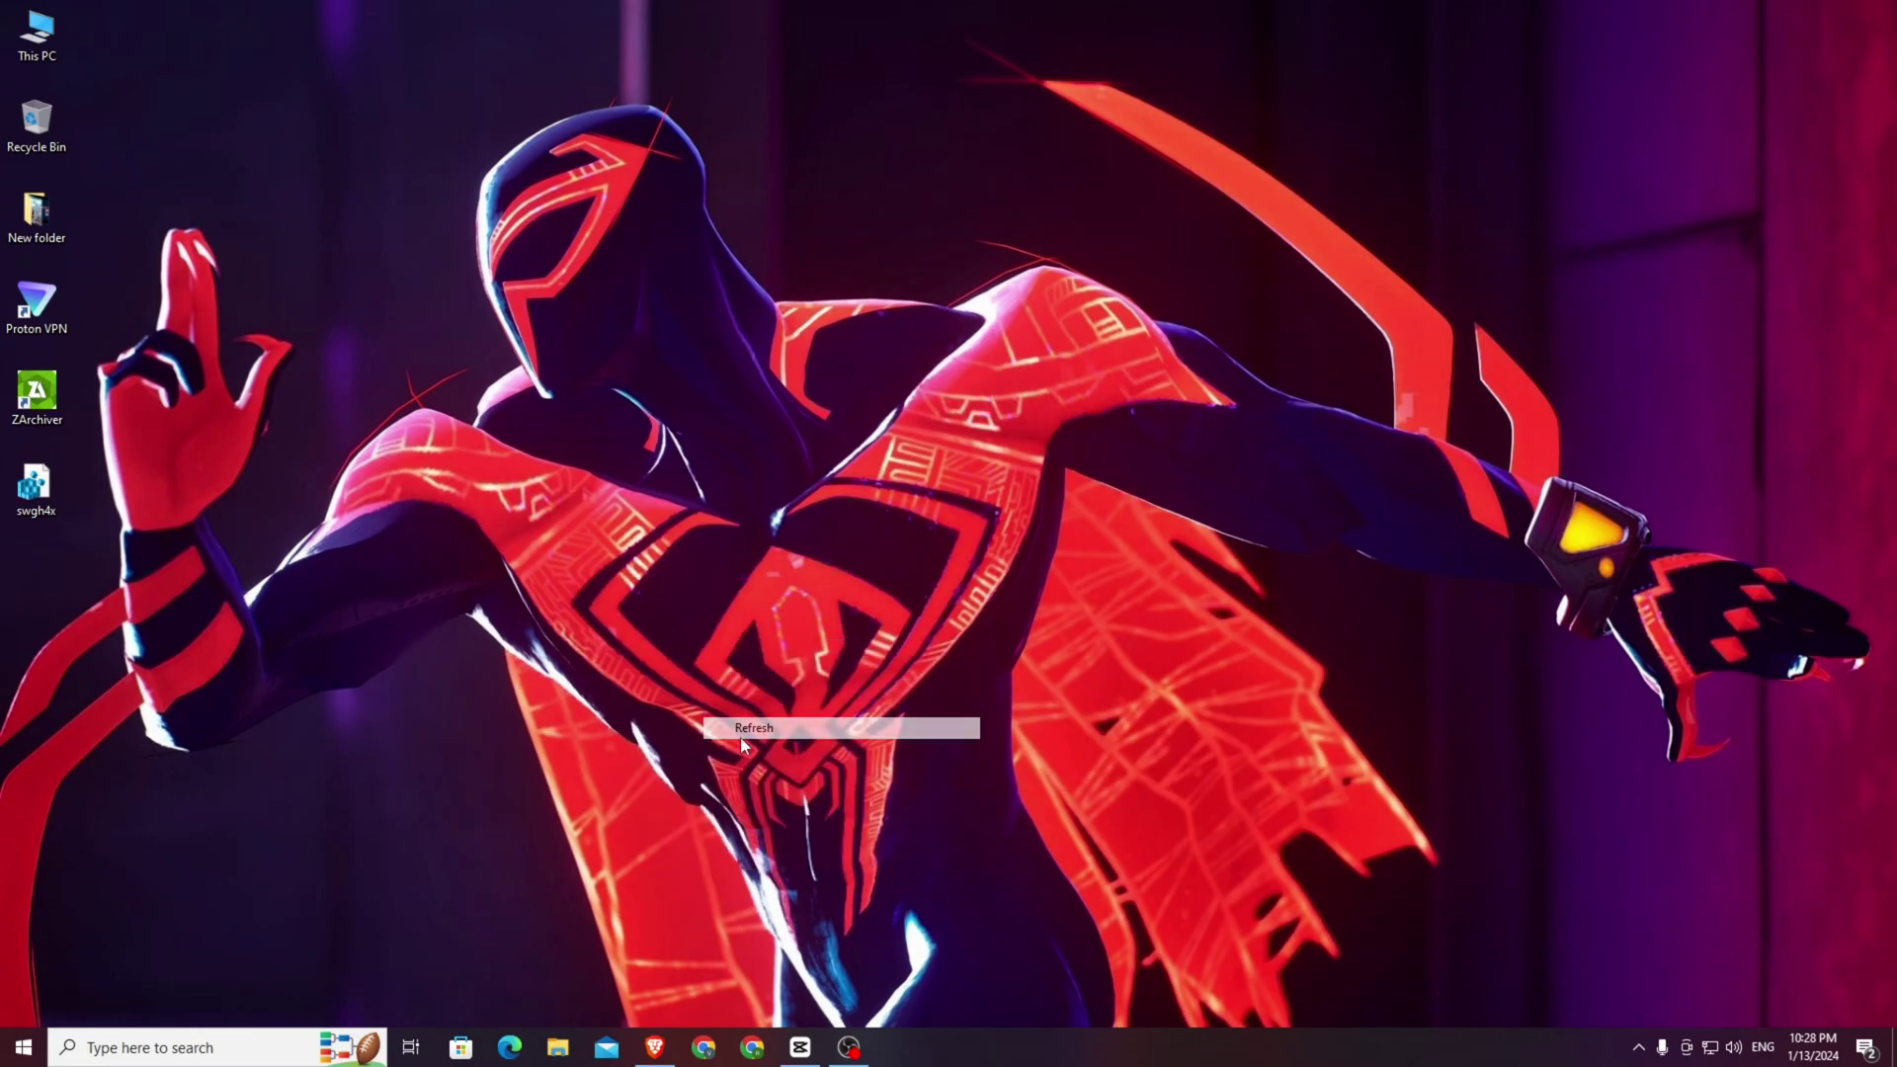
# Open the file location of the Ultra Ego FPS shortcut and display the compatibility settings in its properties.
pyautogui.click(23, 1047)
pyautogui.rightClick(561, 700)
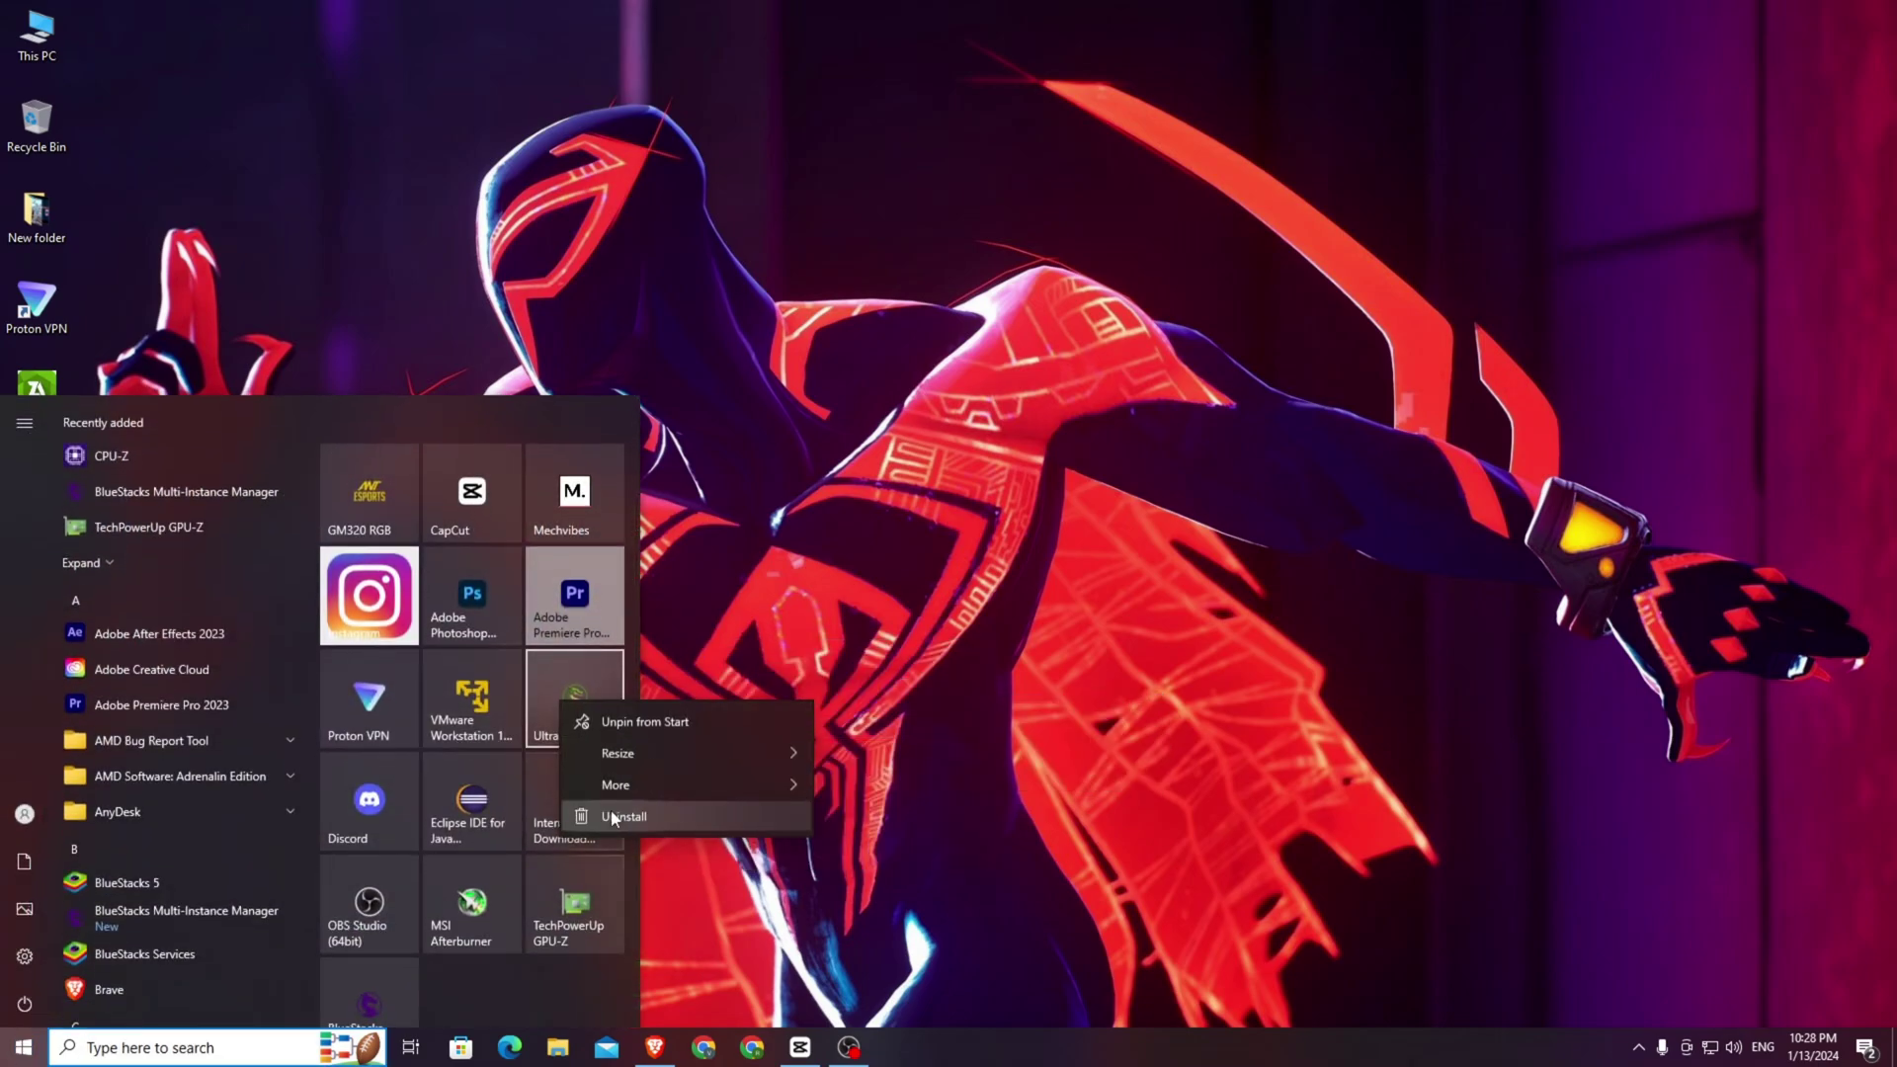
pyautogui.moveTo(624, 785)
pyautogui.click(869, 852)
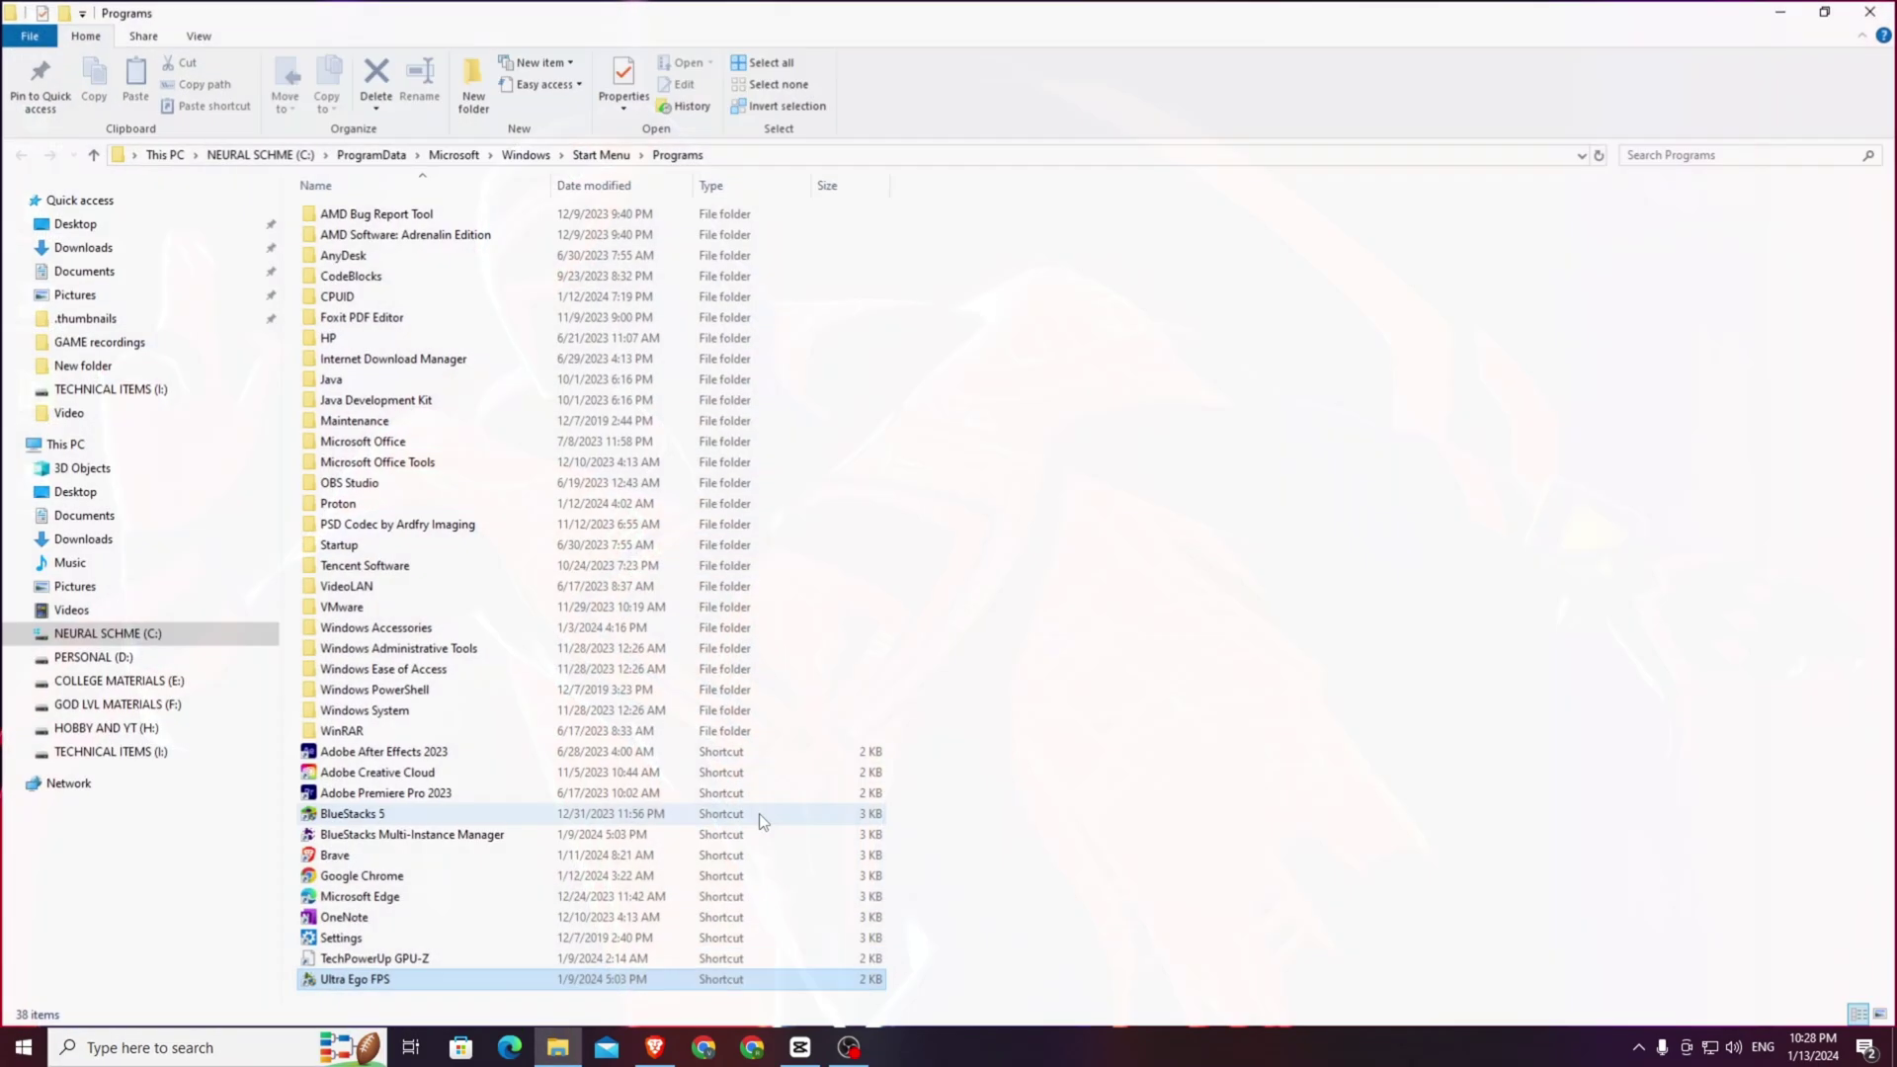
pyautogui.rightClick(385, 982)
pyautogui.click(427, 969)
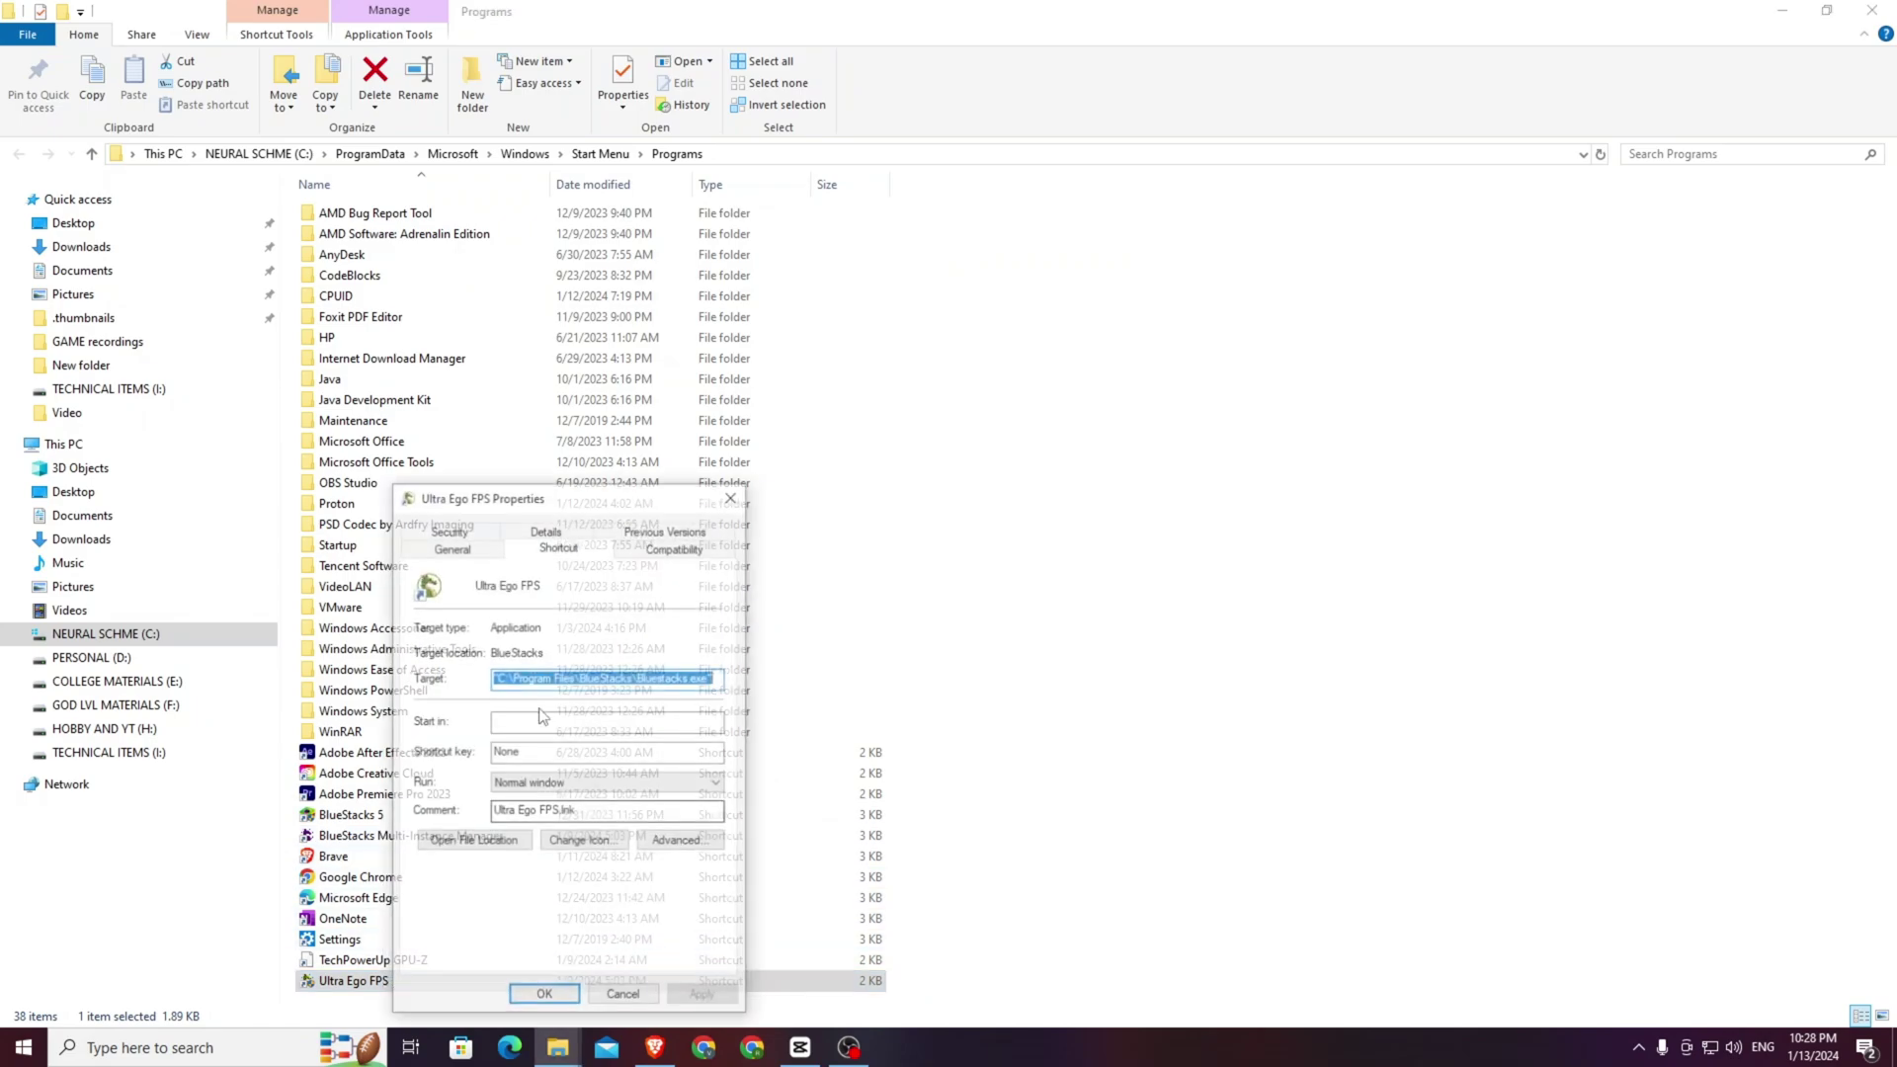
pyautogui.click(674, 548)
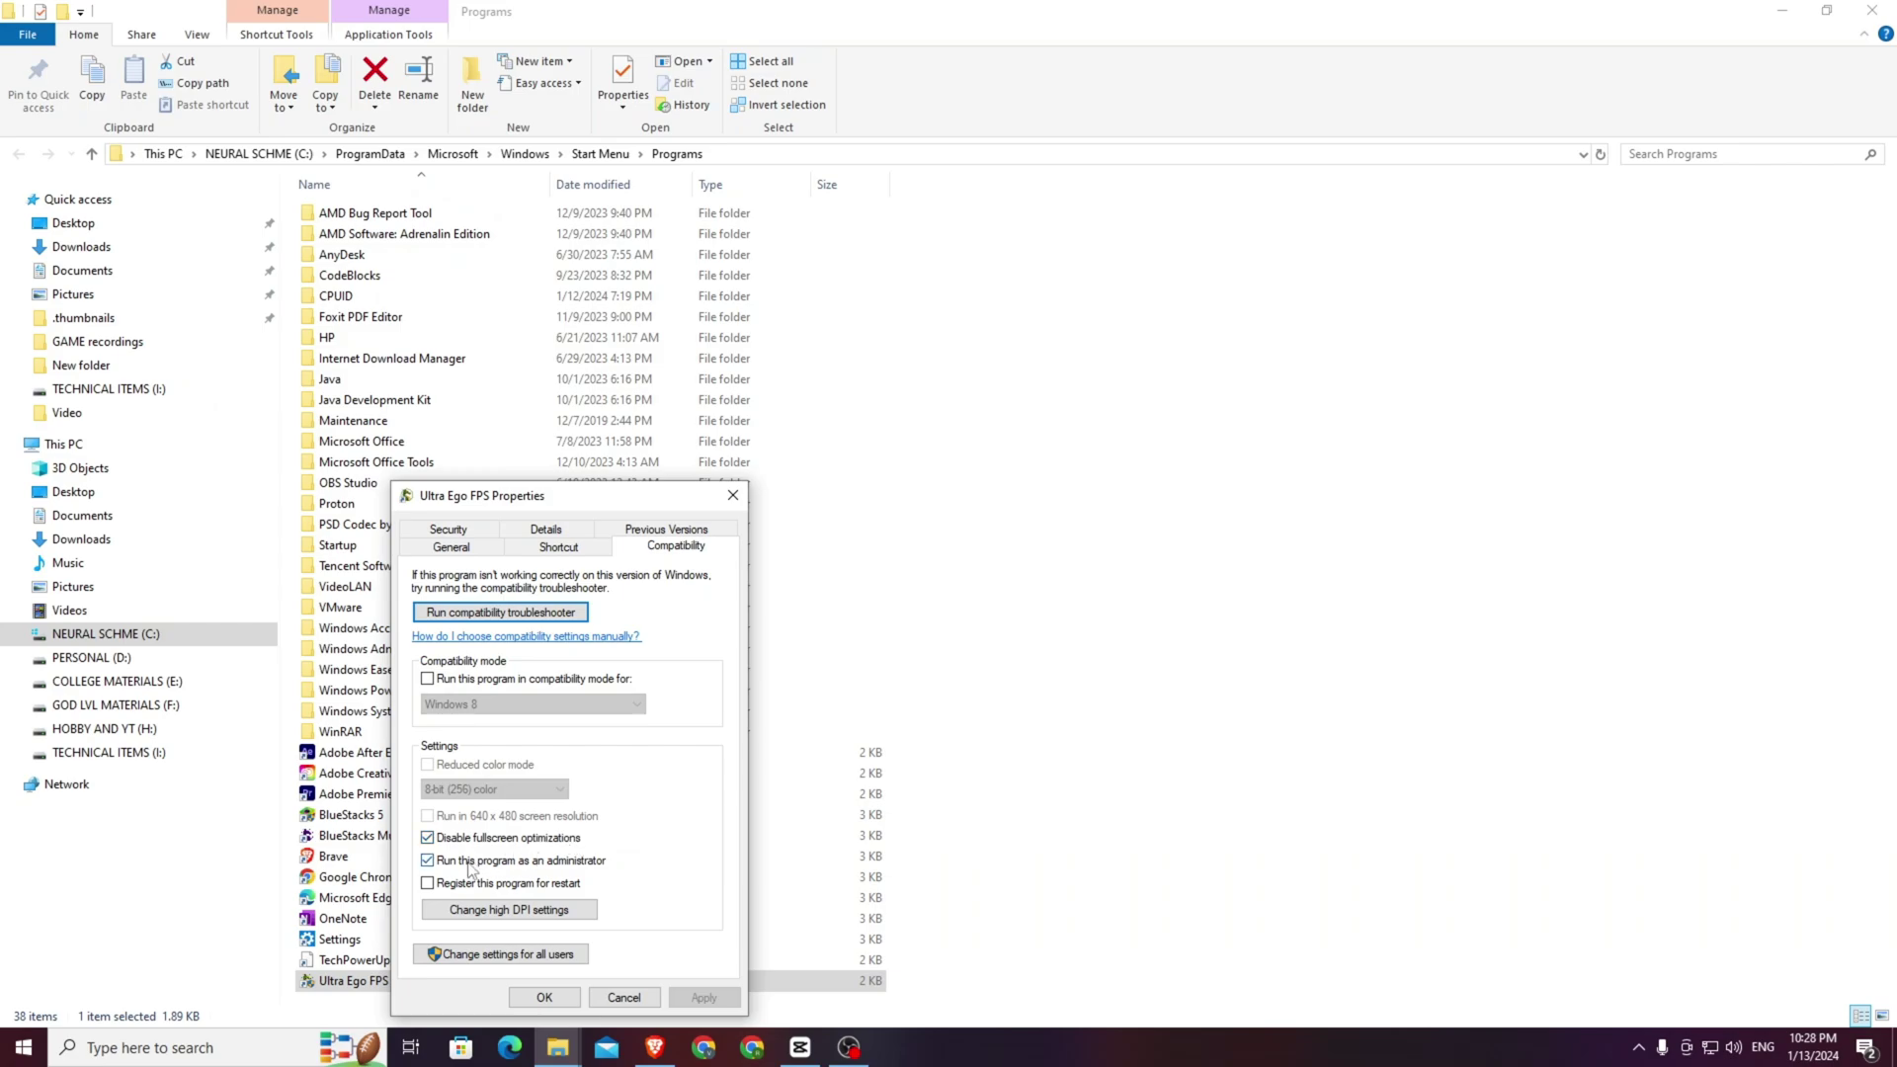
# Open the shortcut's high DPI settings and check the Windows advanced scaling page for fixing blurry apps.
pyautogui.click(523, 911)
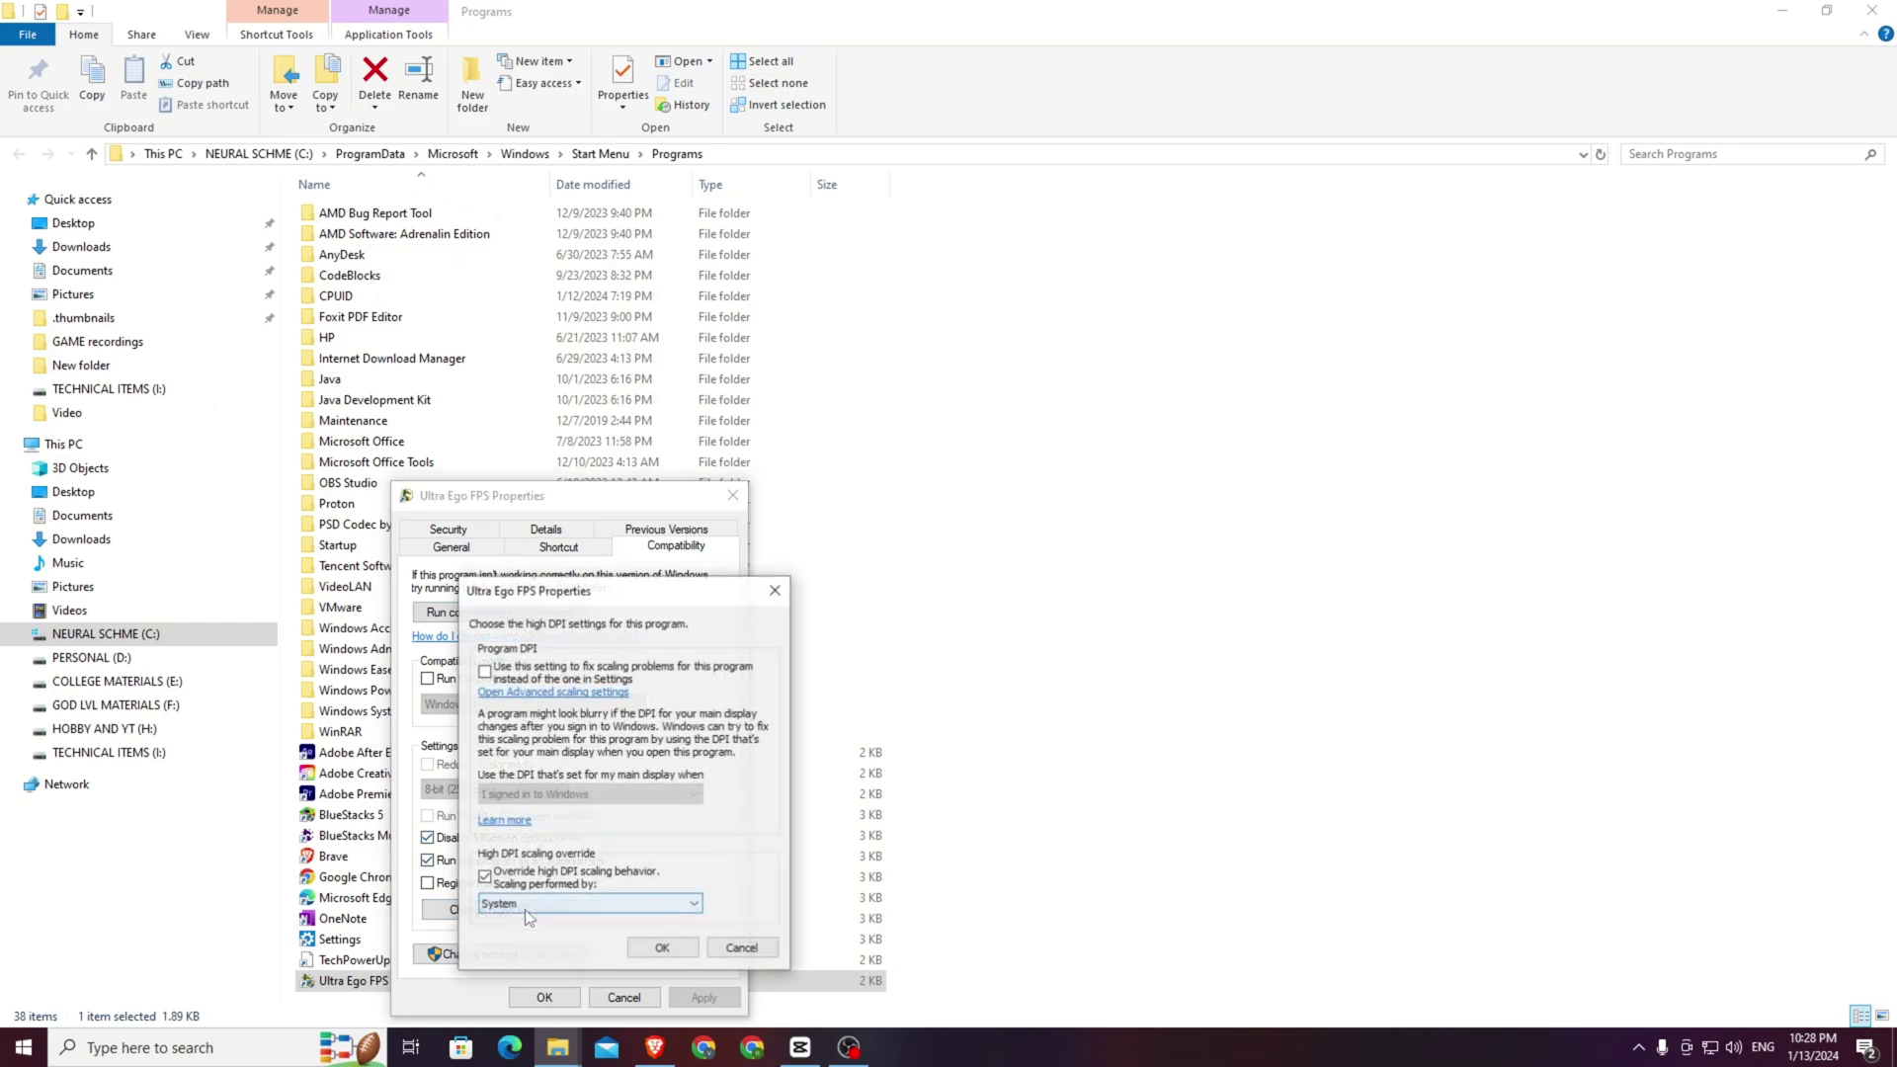
pyautogui.click(521, 694)
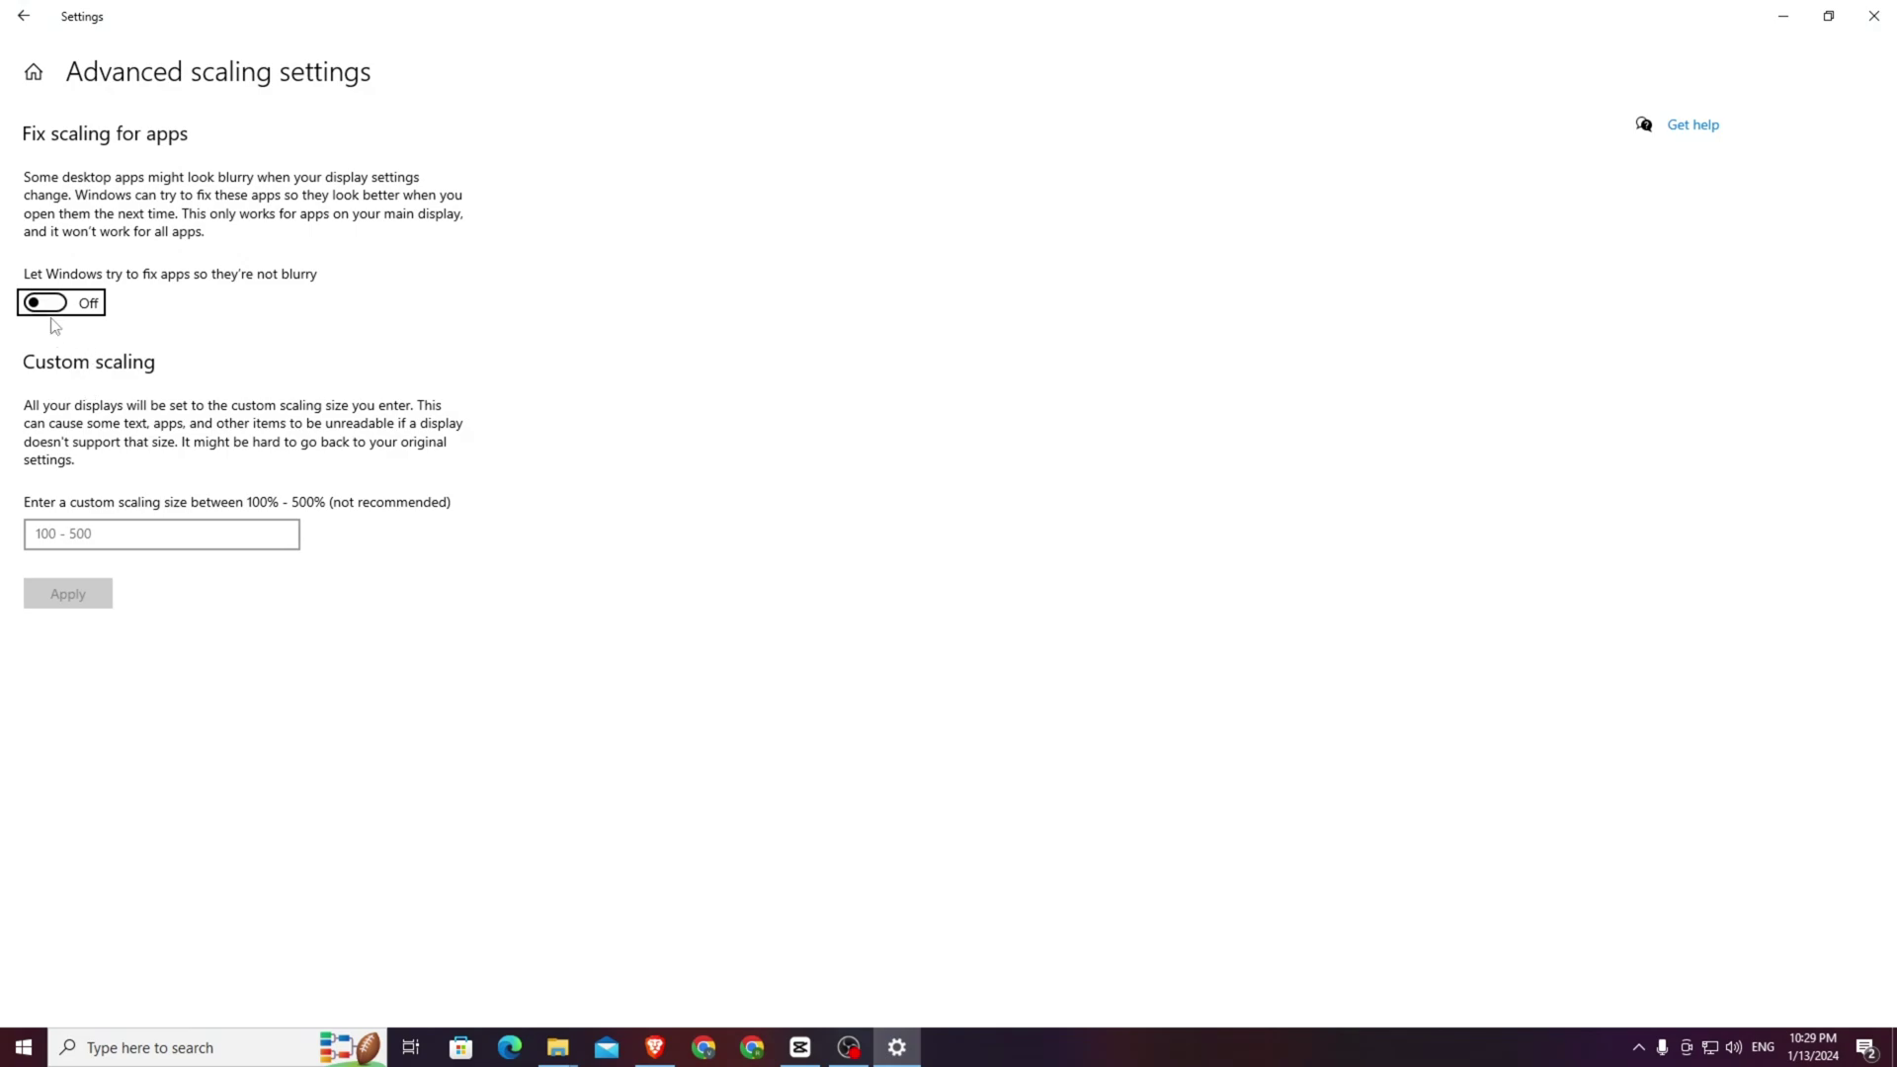
pyautogui.click(1874, 16)
# Review the high DPI scaling override options, cancel both properties dialogs, and close the Programs folder.
pyautogui.click(485, 877)
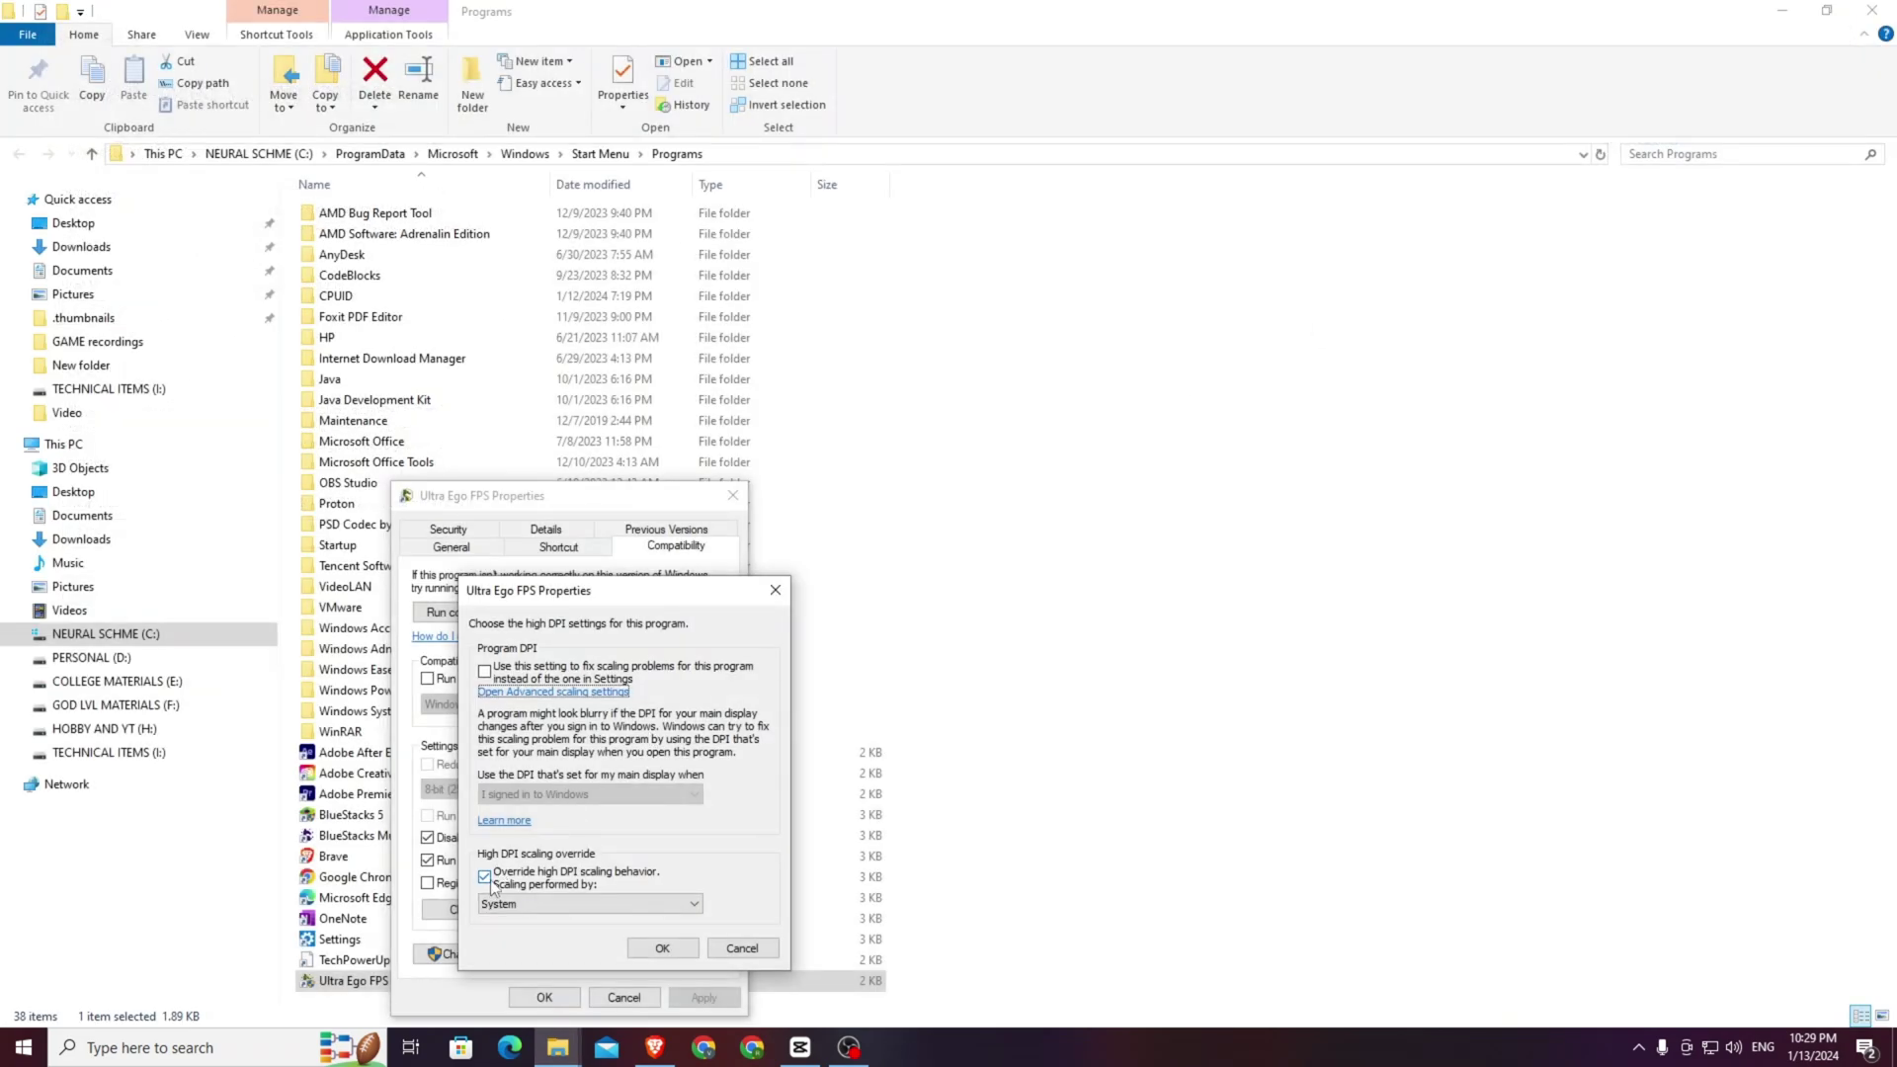
pyautogui.click(502, 904)
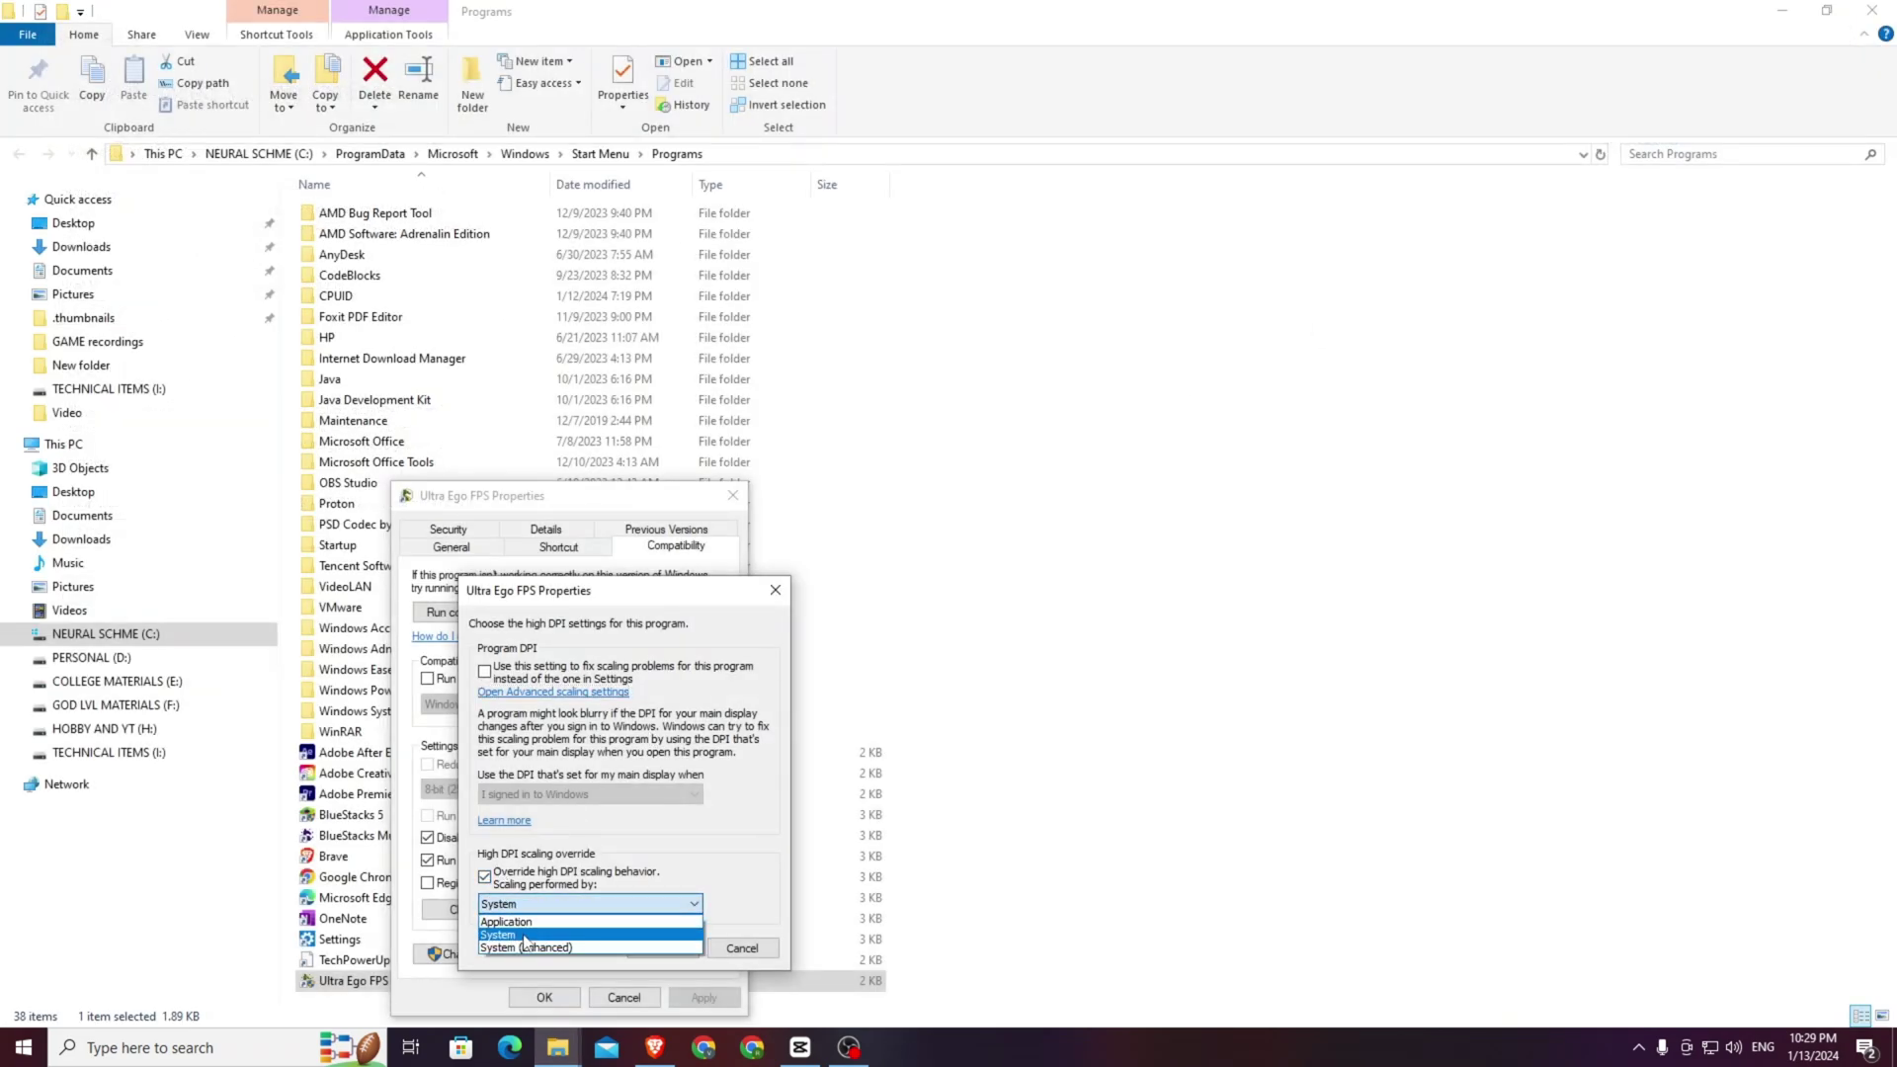
pyautogui.click(741, 939)
pyautogui.click(741, 944)
pyautogui.click(652, 997)
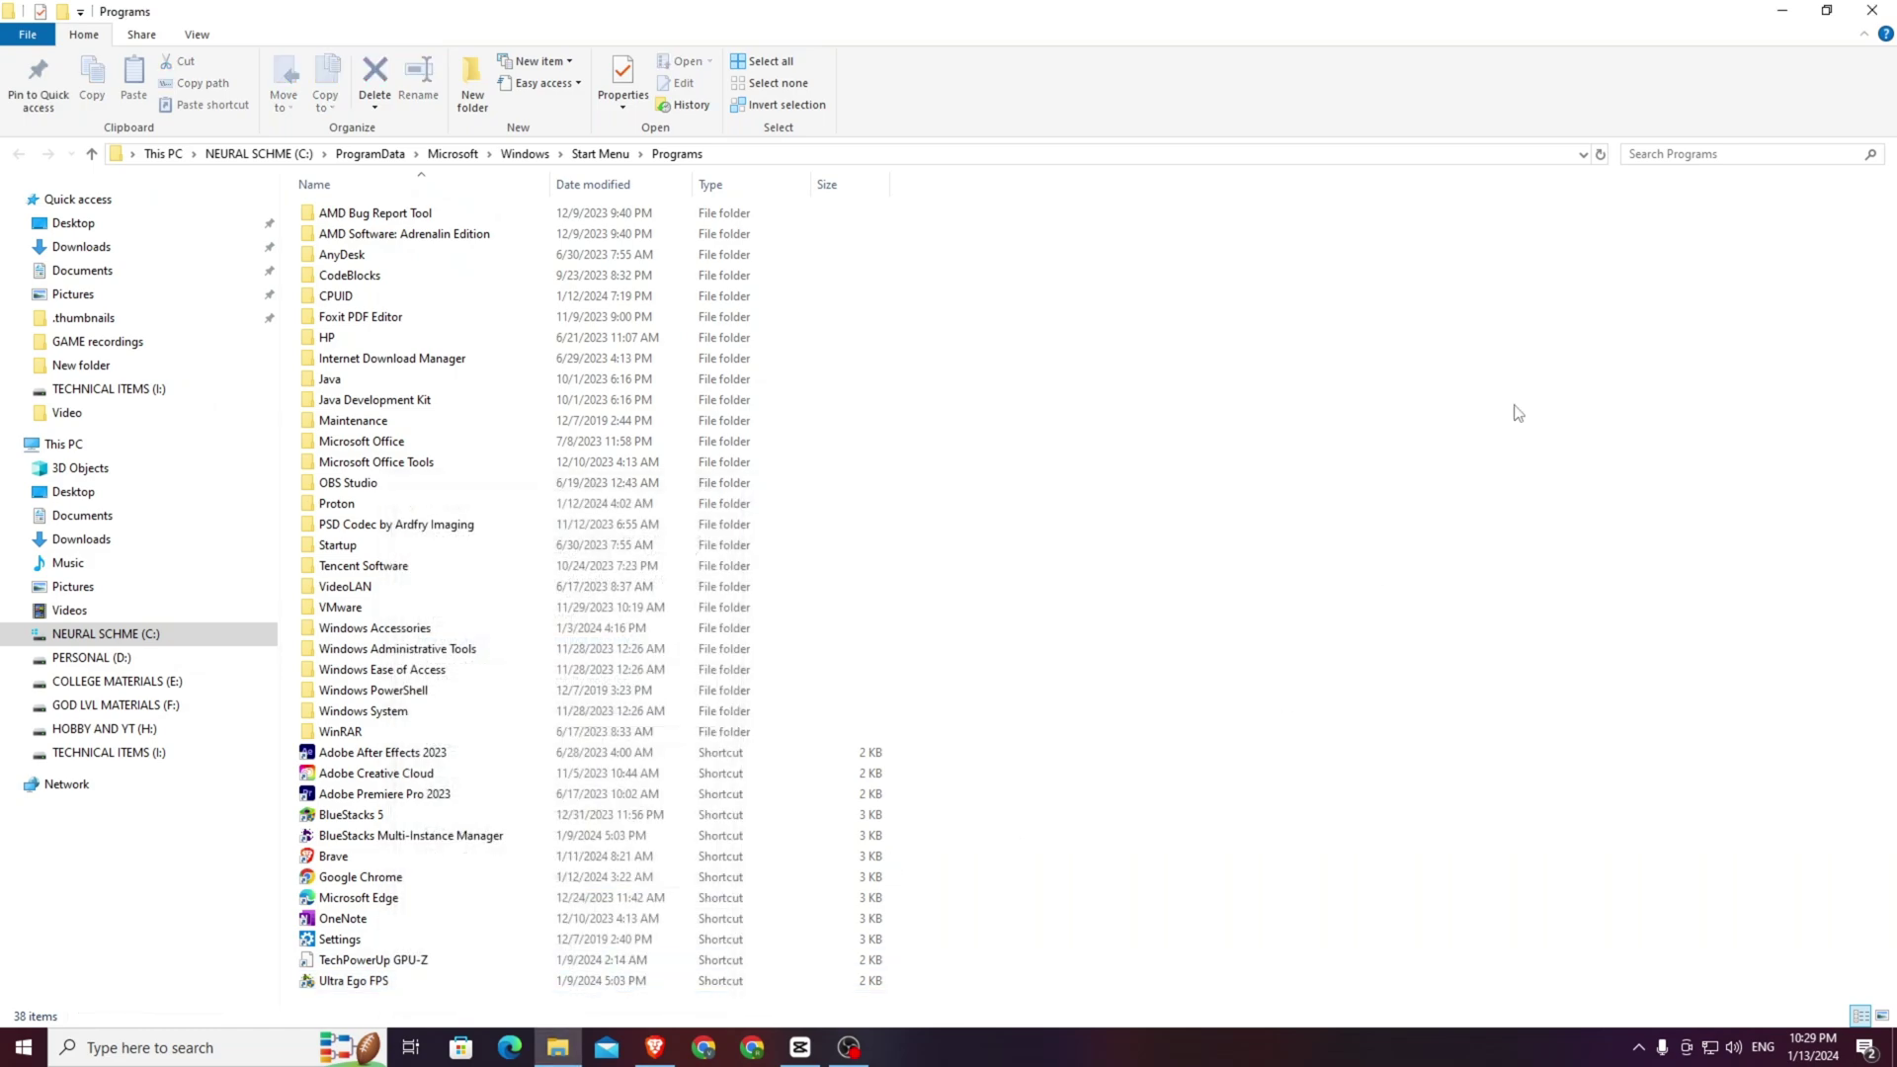
pyautogui.click(1873, 10)
# Move the swgh4x registry file from the desktop's icon column to the open middle area.
pyautogui.moveTo(34, 484)
pyautogui.mouseDown()
pyautogui.moveTo(263, 525)
pyautogui.moveTo(929, 473)
pyautogui.mouseUp()
pyautogui.moveTo(740, 315); pyautogui.dragTo(1189, 727)
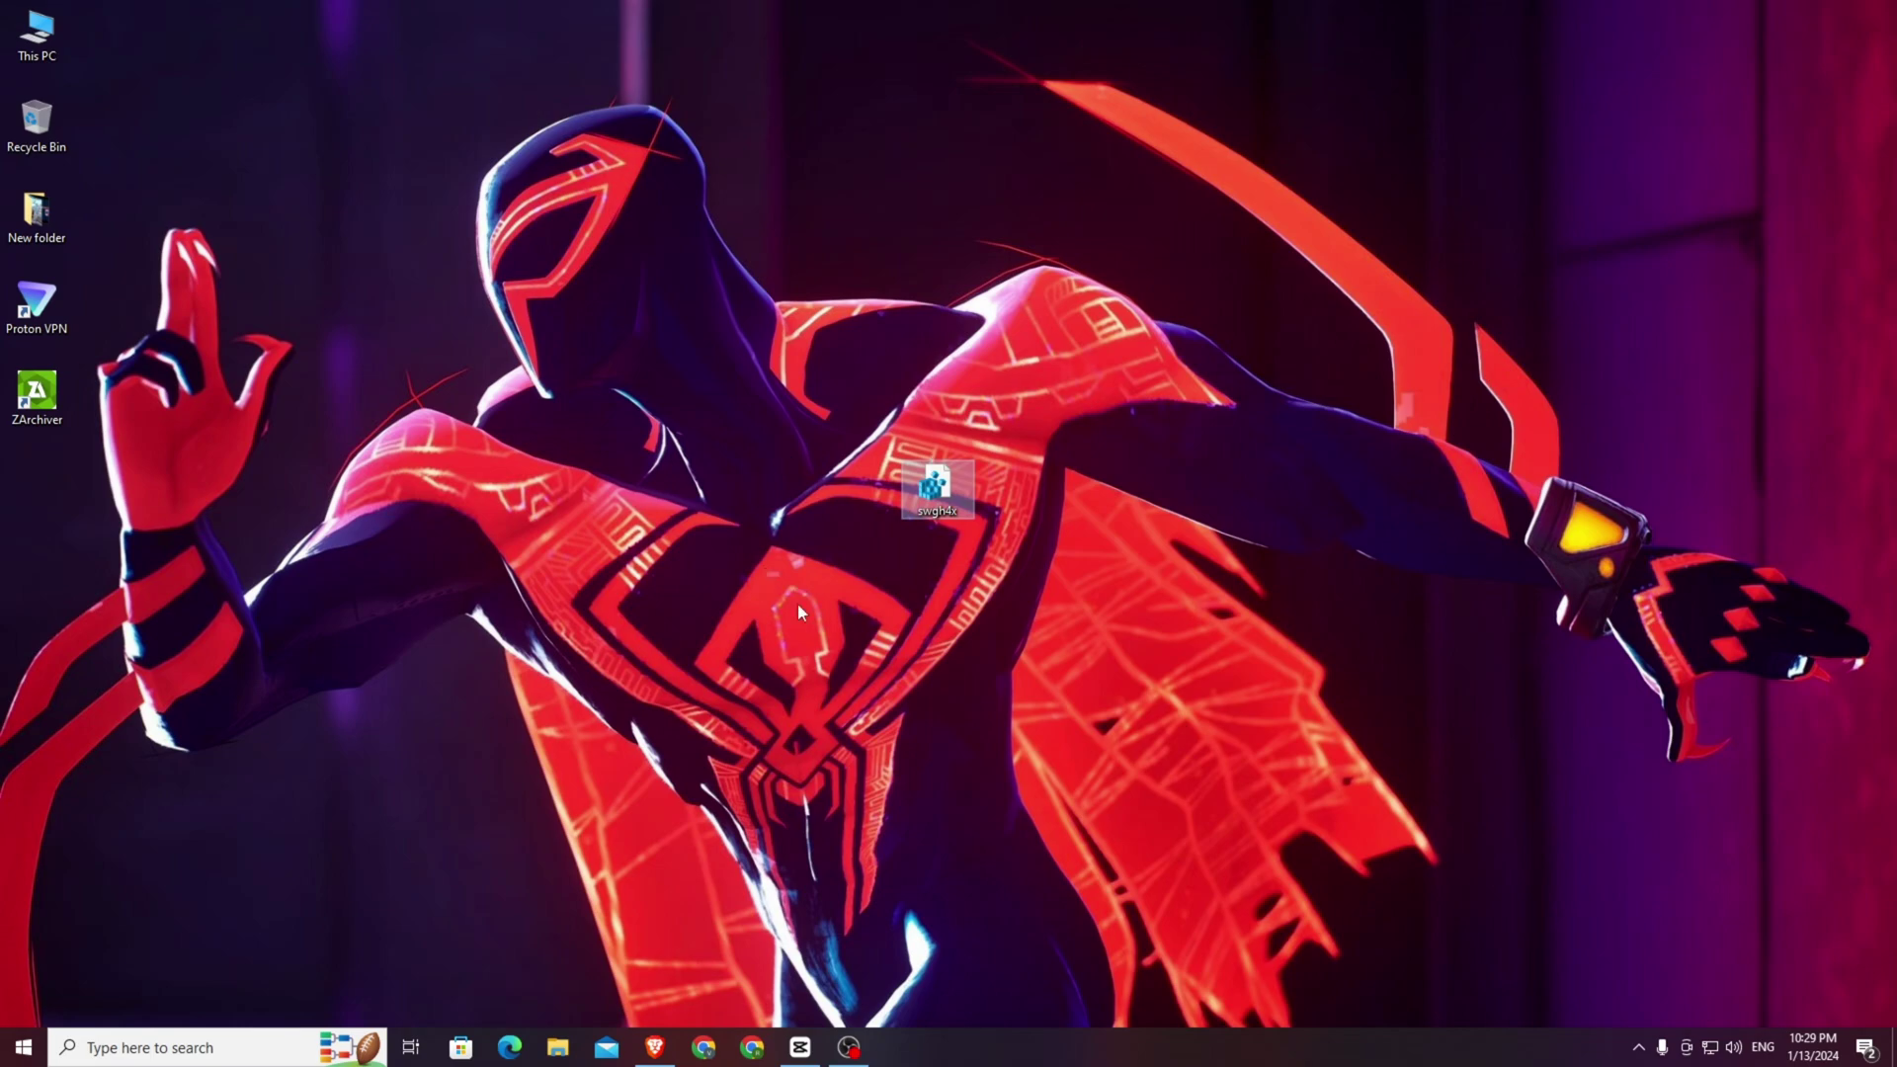
pyautogui.moveTo(905, 507); pyautogui.dragTo(870, 358)
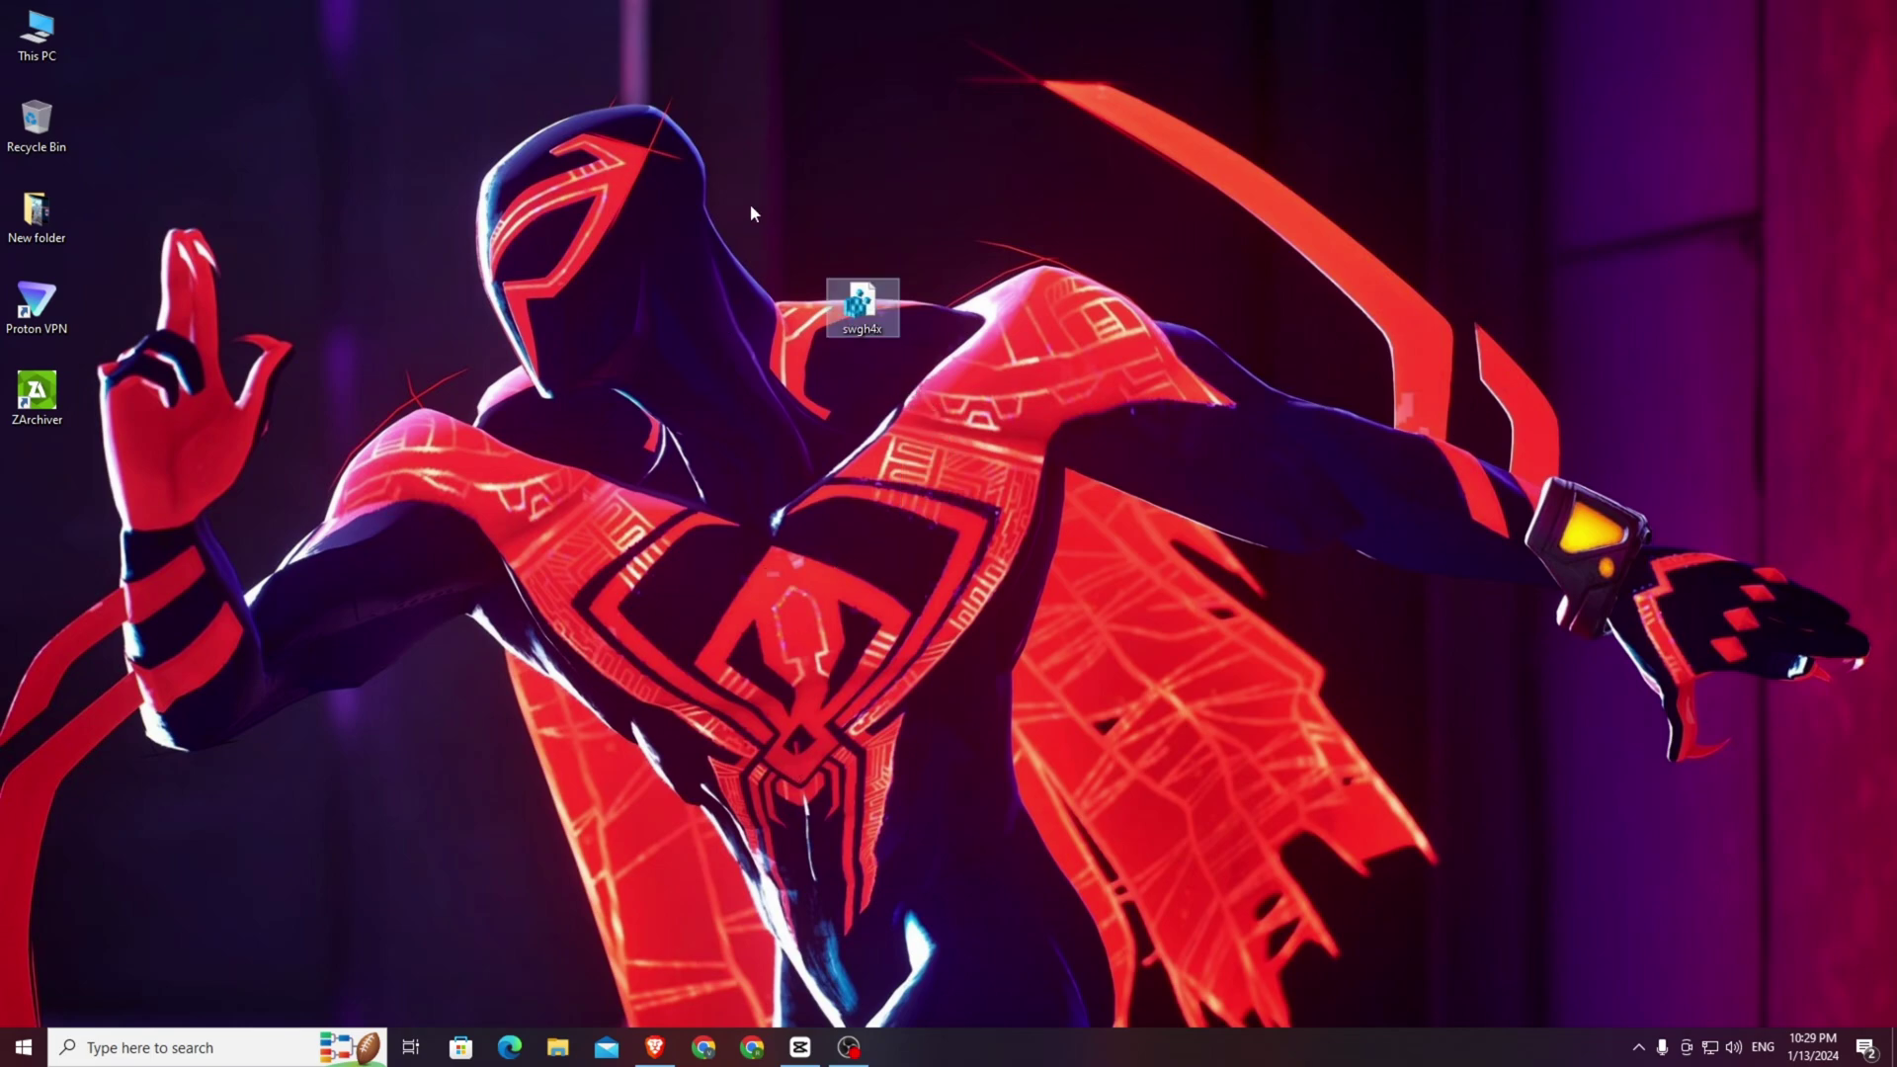
# Search Windows for regedit and open the Registry Editor.
pyautogui.click(159, 1045)
pyautogui.write('mou')
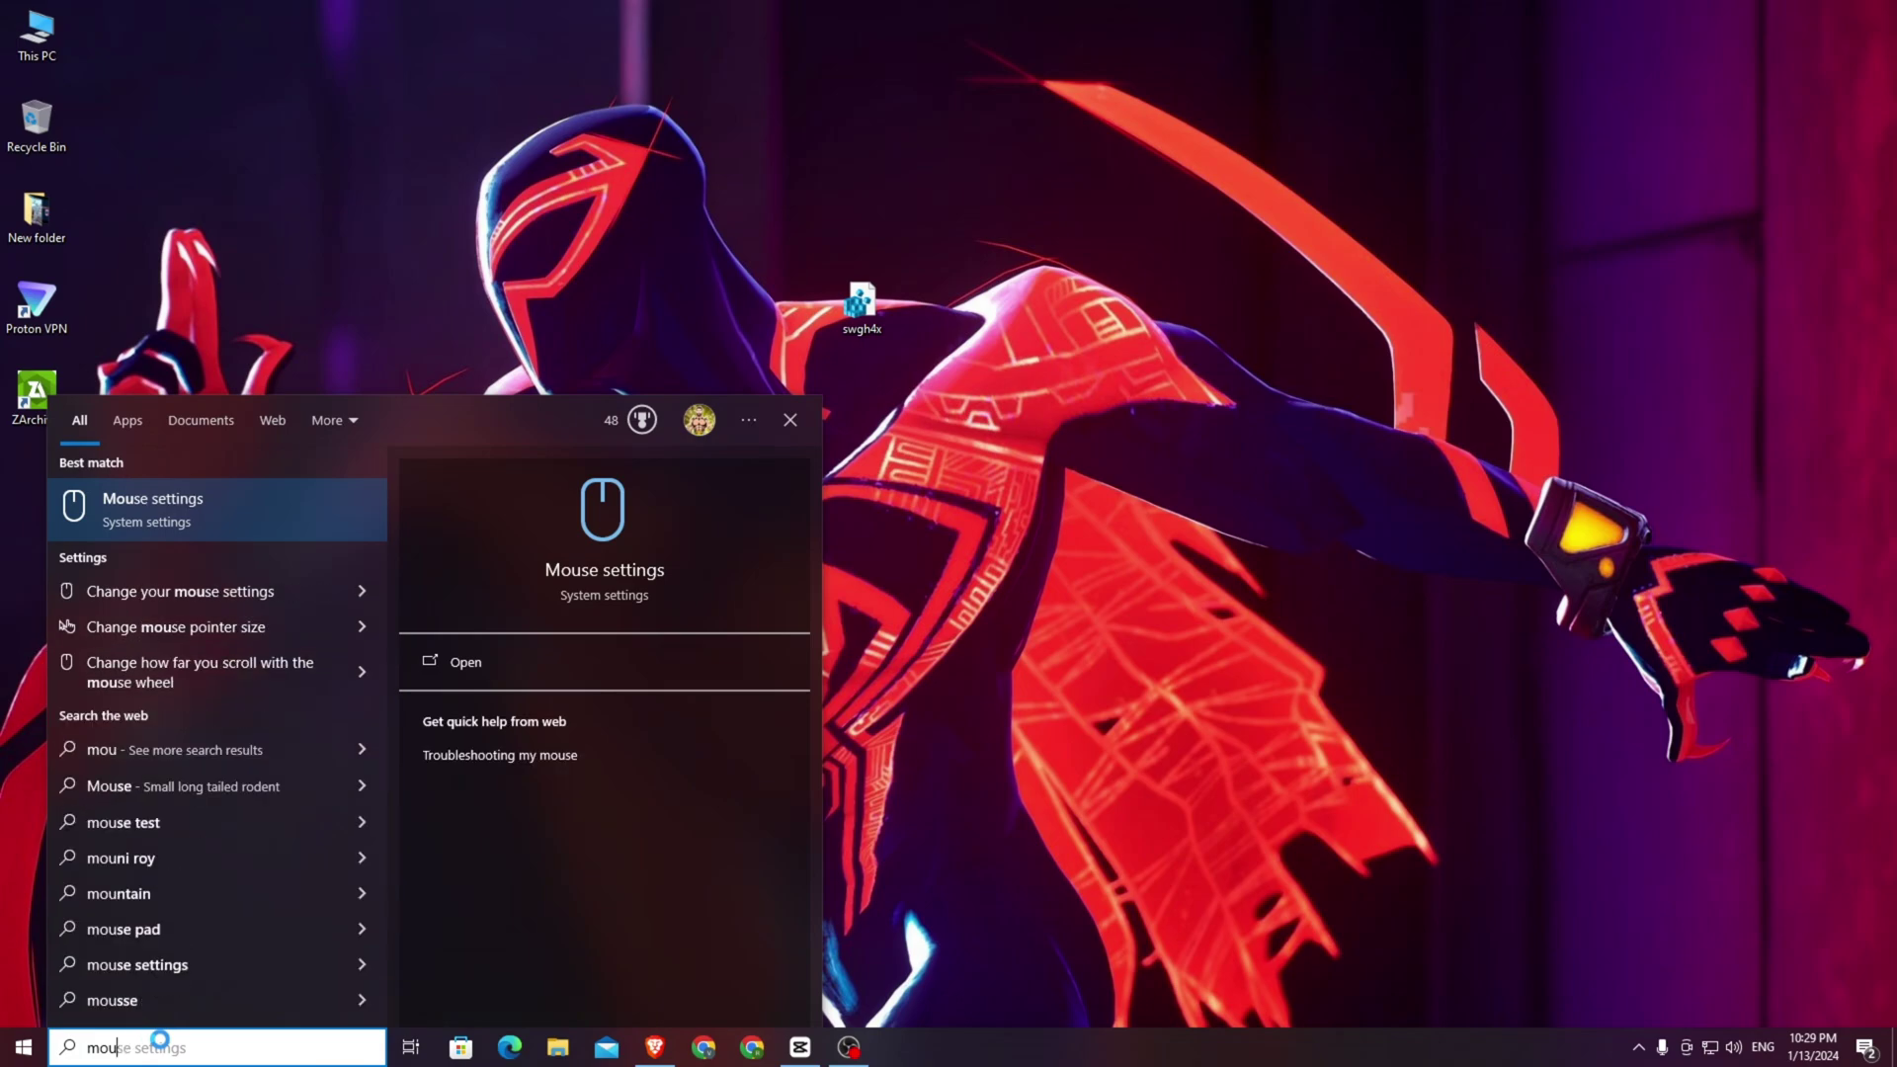
pyautogui.press('BackSpace')
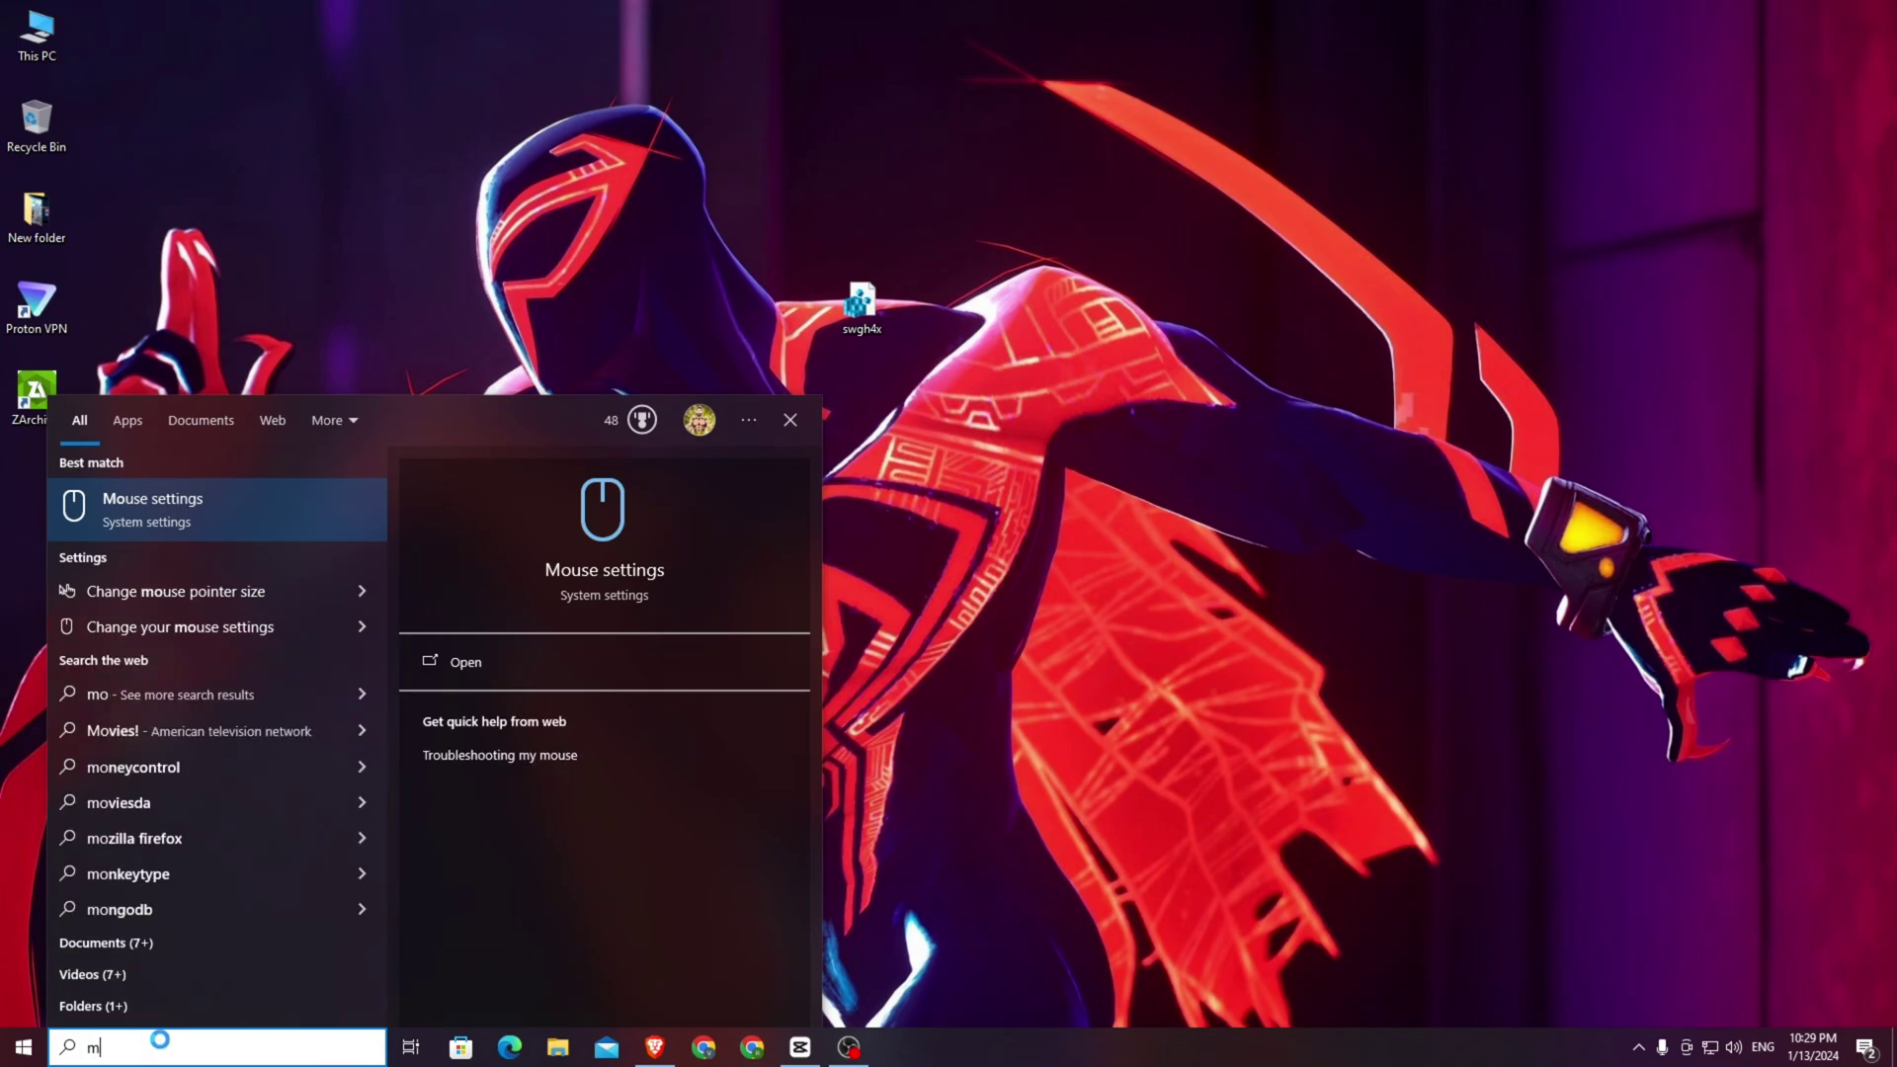
pyautogui.press('BackSpace')
pyautogui.write('regedit')
pyautogui.press('Return')
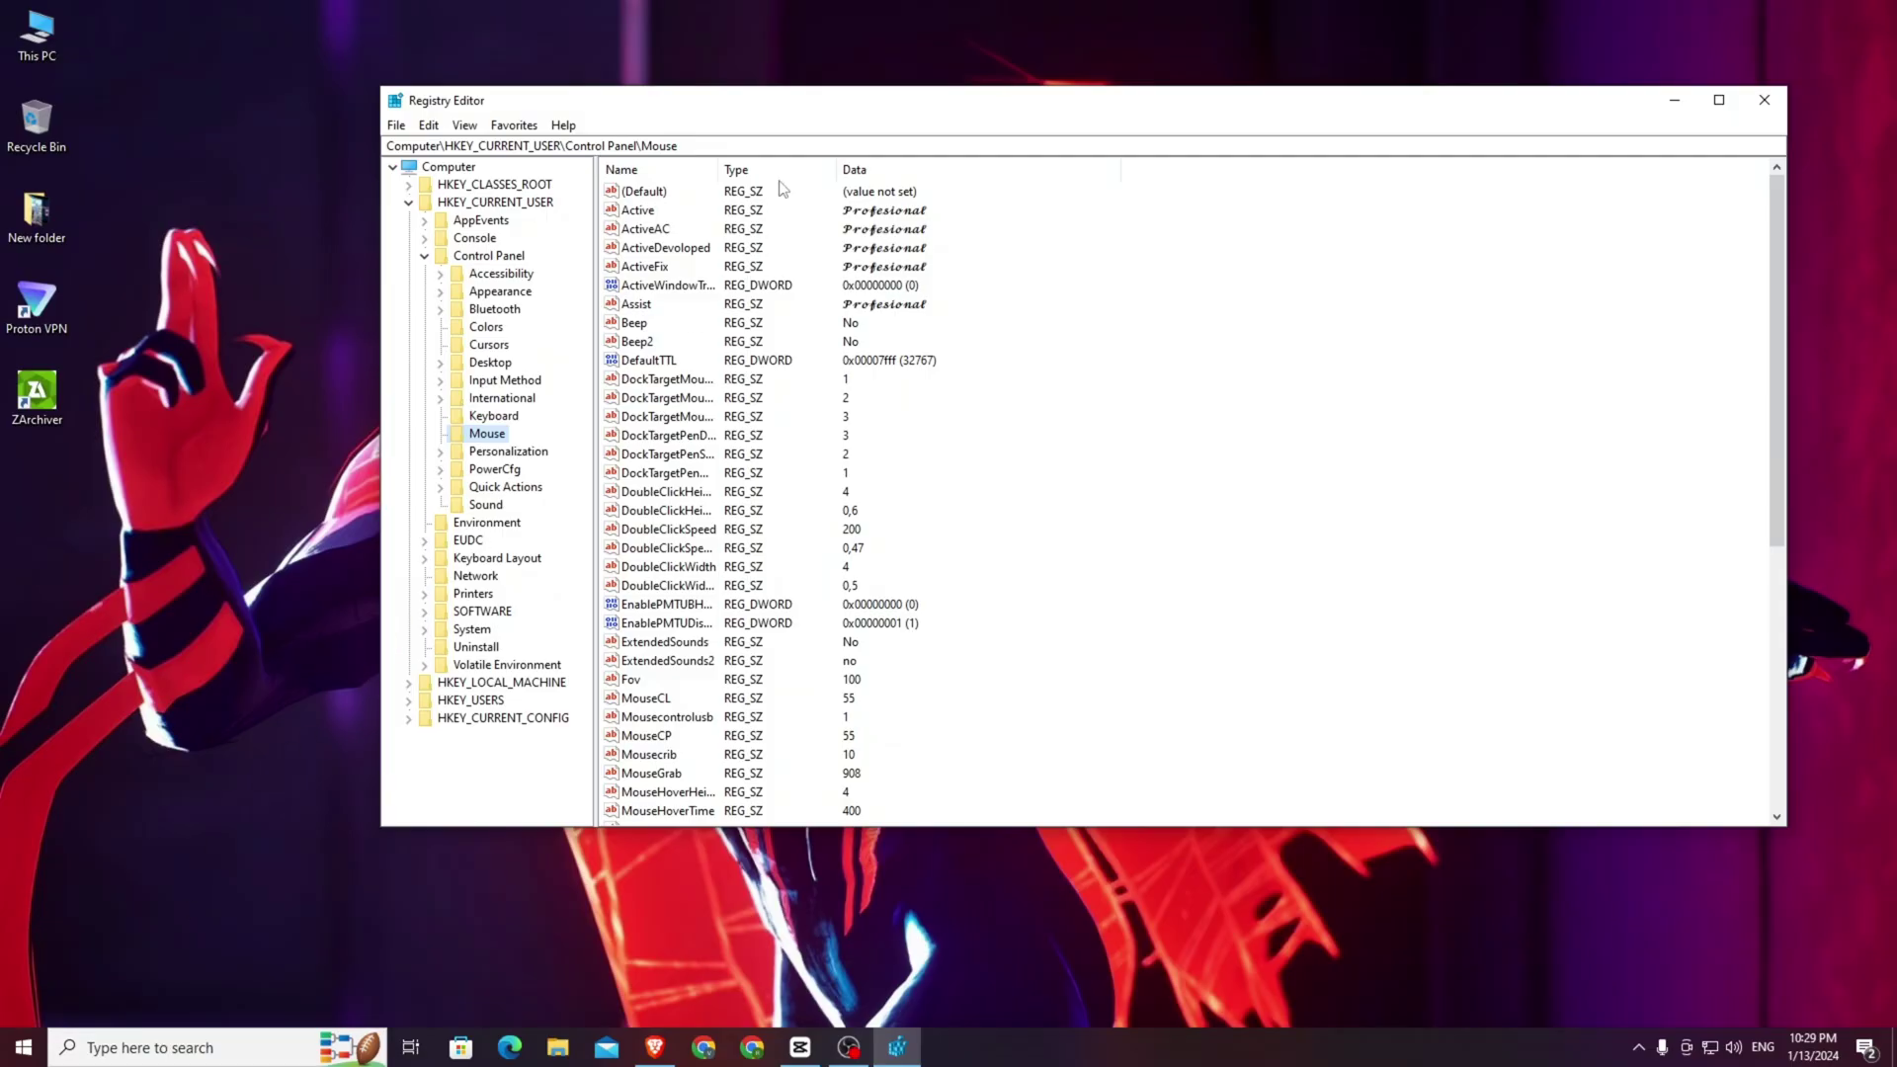
# Widen the name column to examine all values in HKEY_CURRENT_USER\Control Panel\Mouse, and close the Registry Editor.
pyautogui.moveTo(718, 172); pyautogui.dragTo(796, 178)
pyautogui.moveTo(1173, 191); pyautogui.dragTo(788, 682)
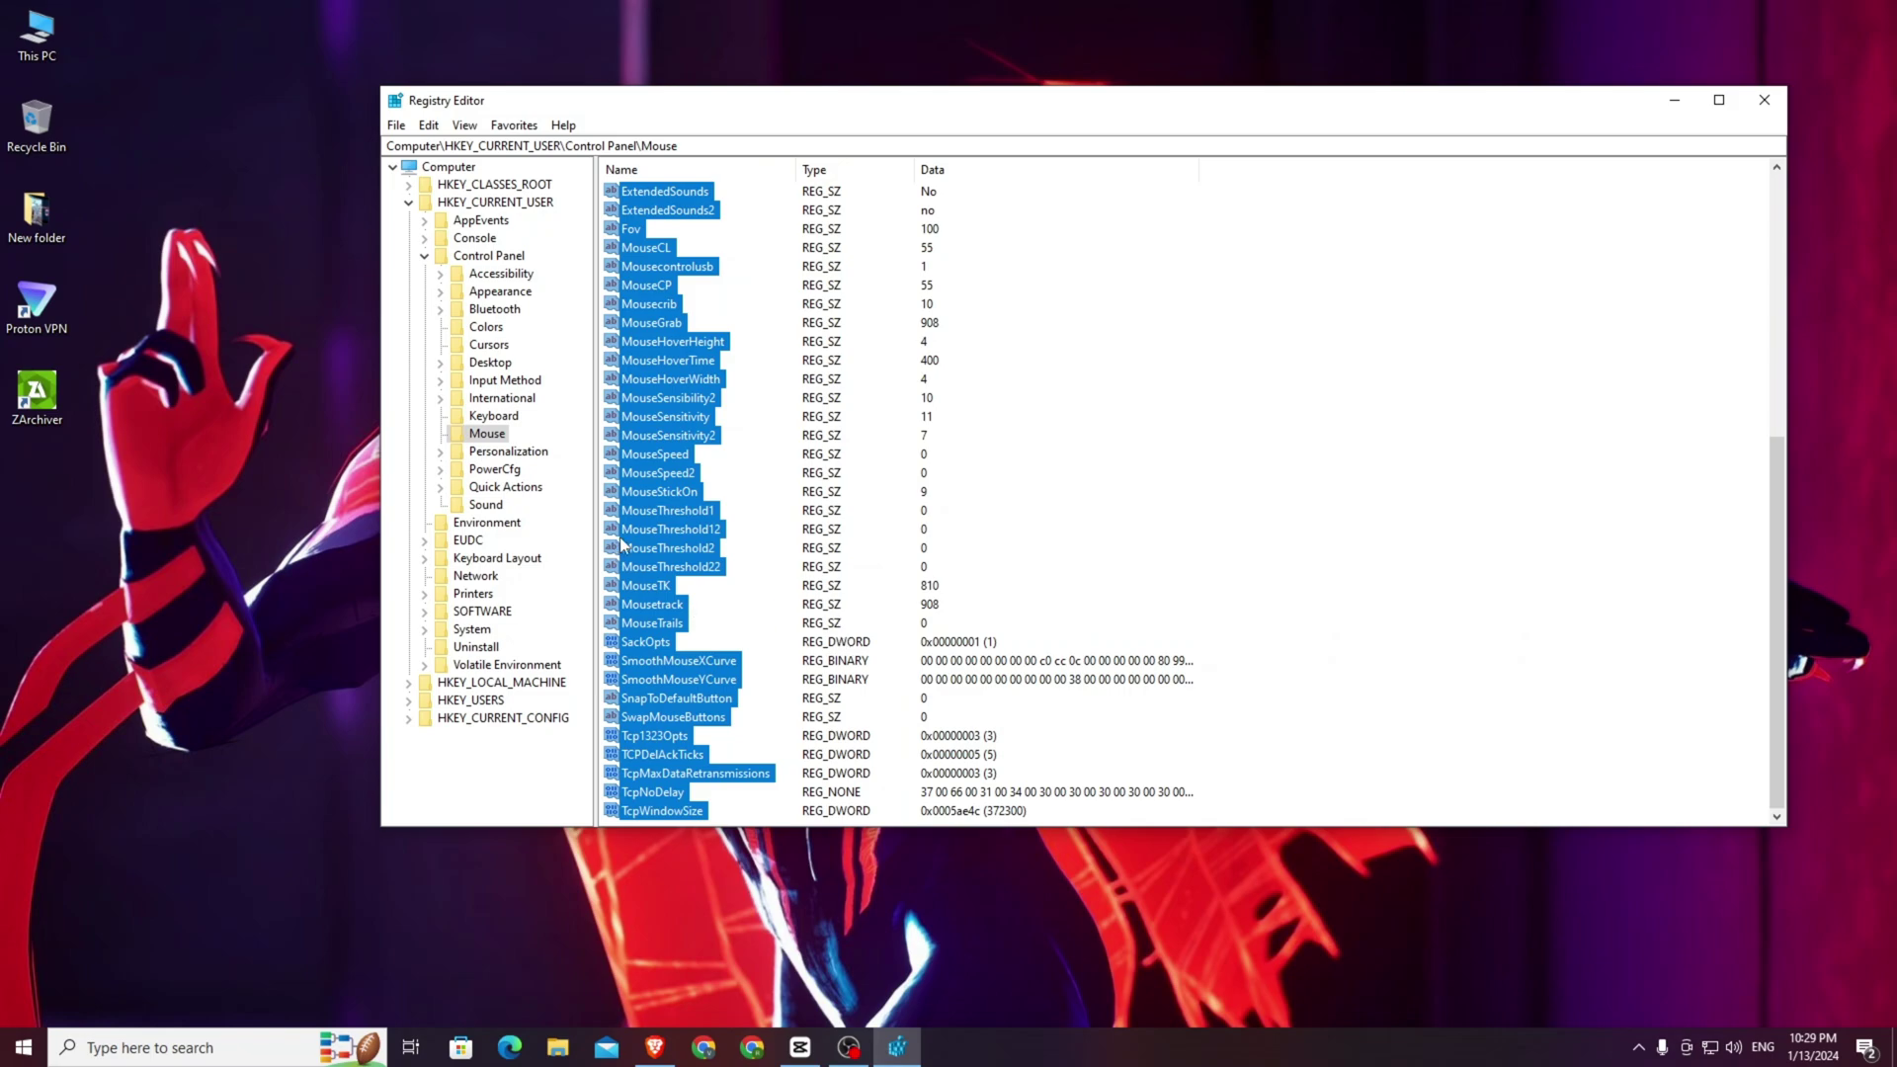
pyautogui.scroll(5, 621, 542)
pyautogui.scroll(3, 619, 537)
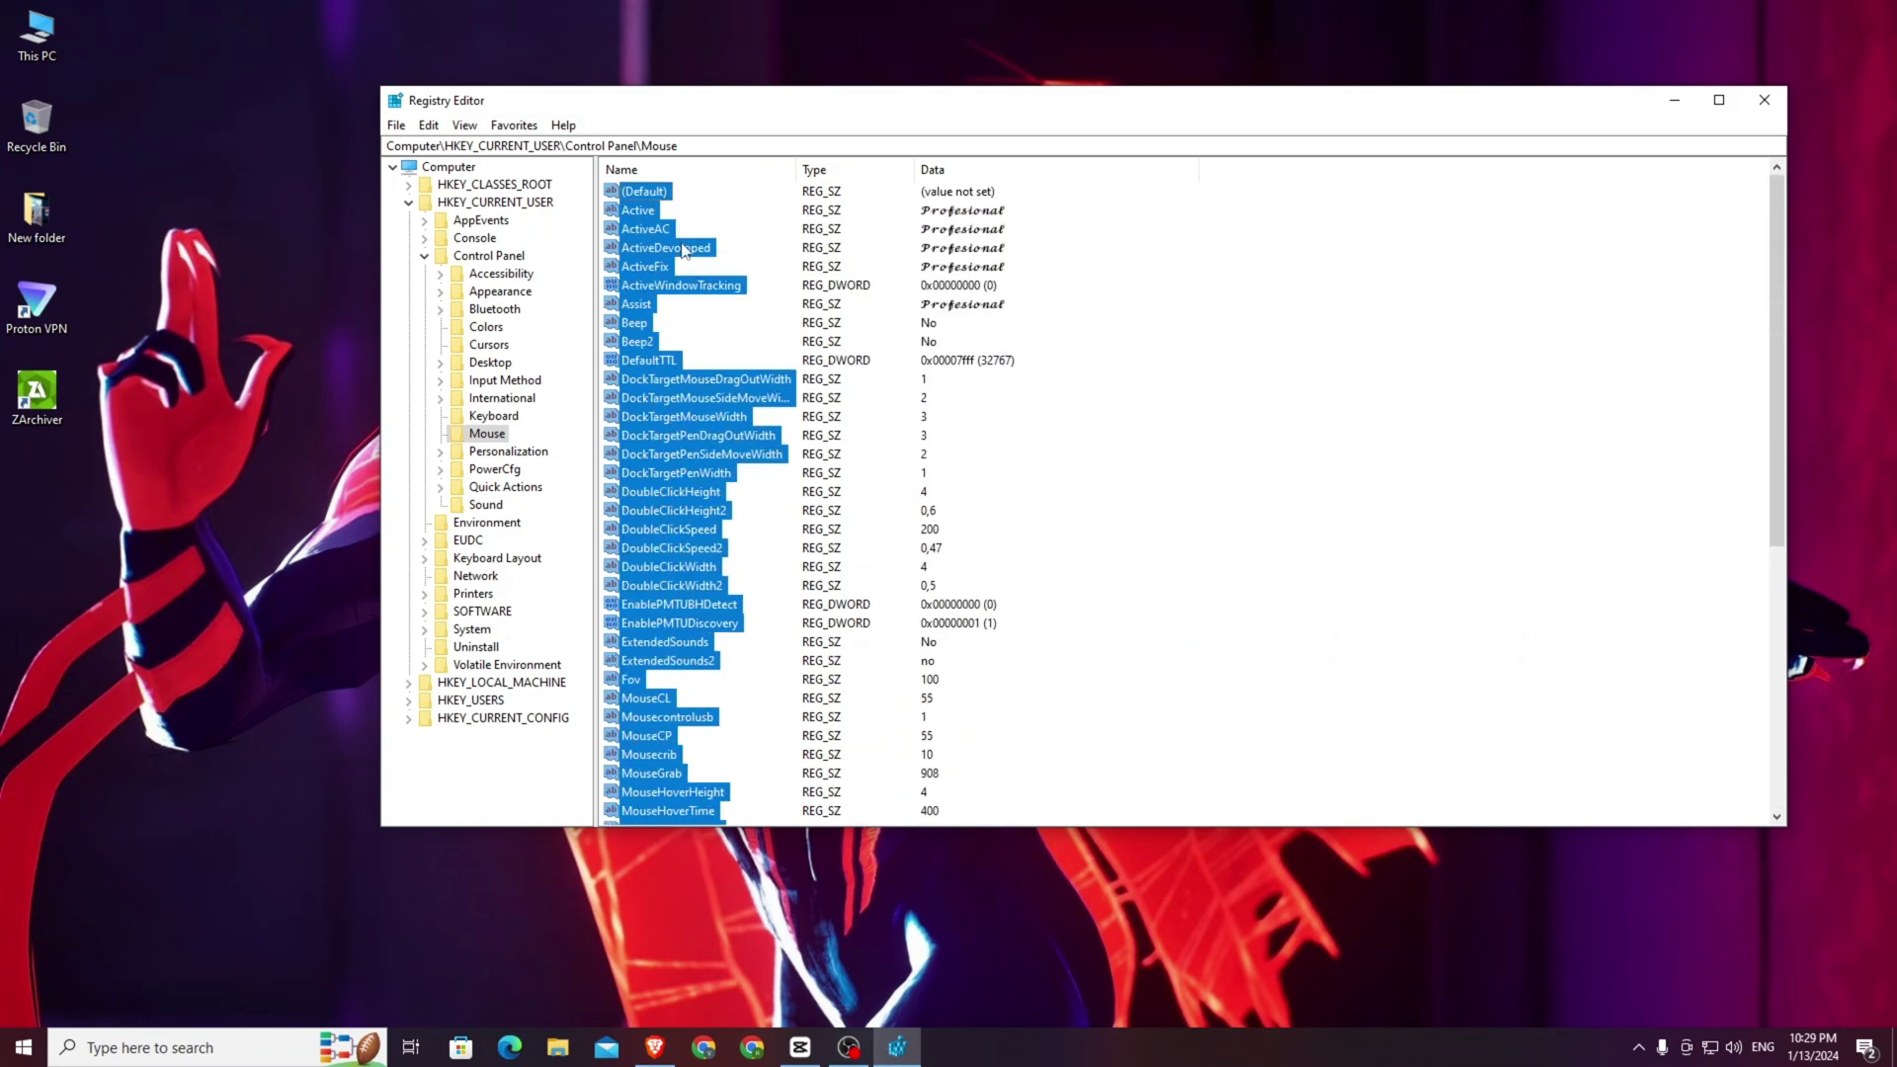
pyautogui.click(1292, 259)
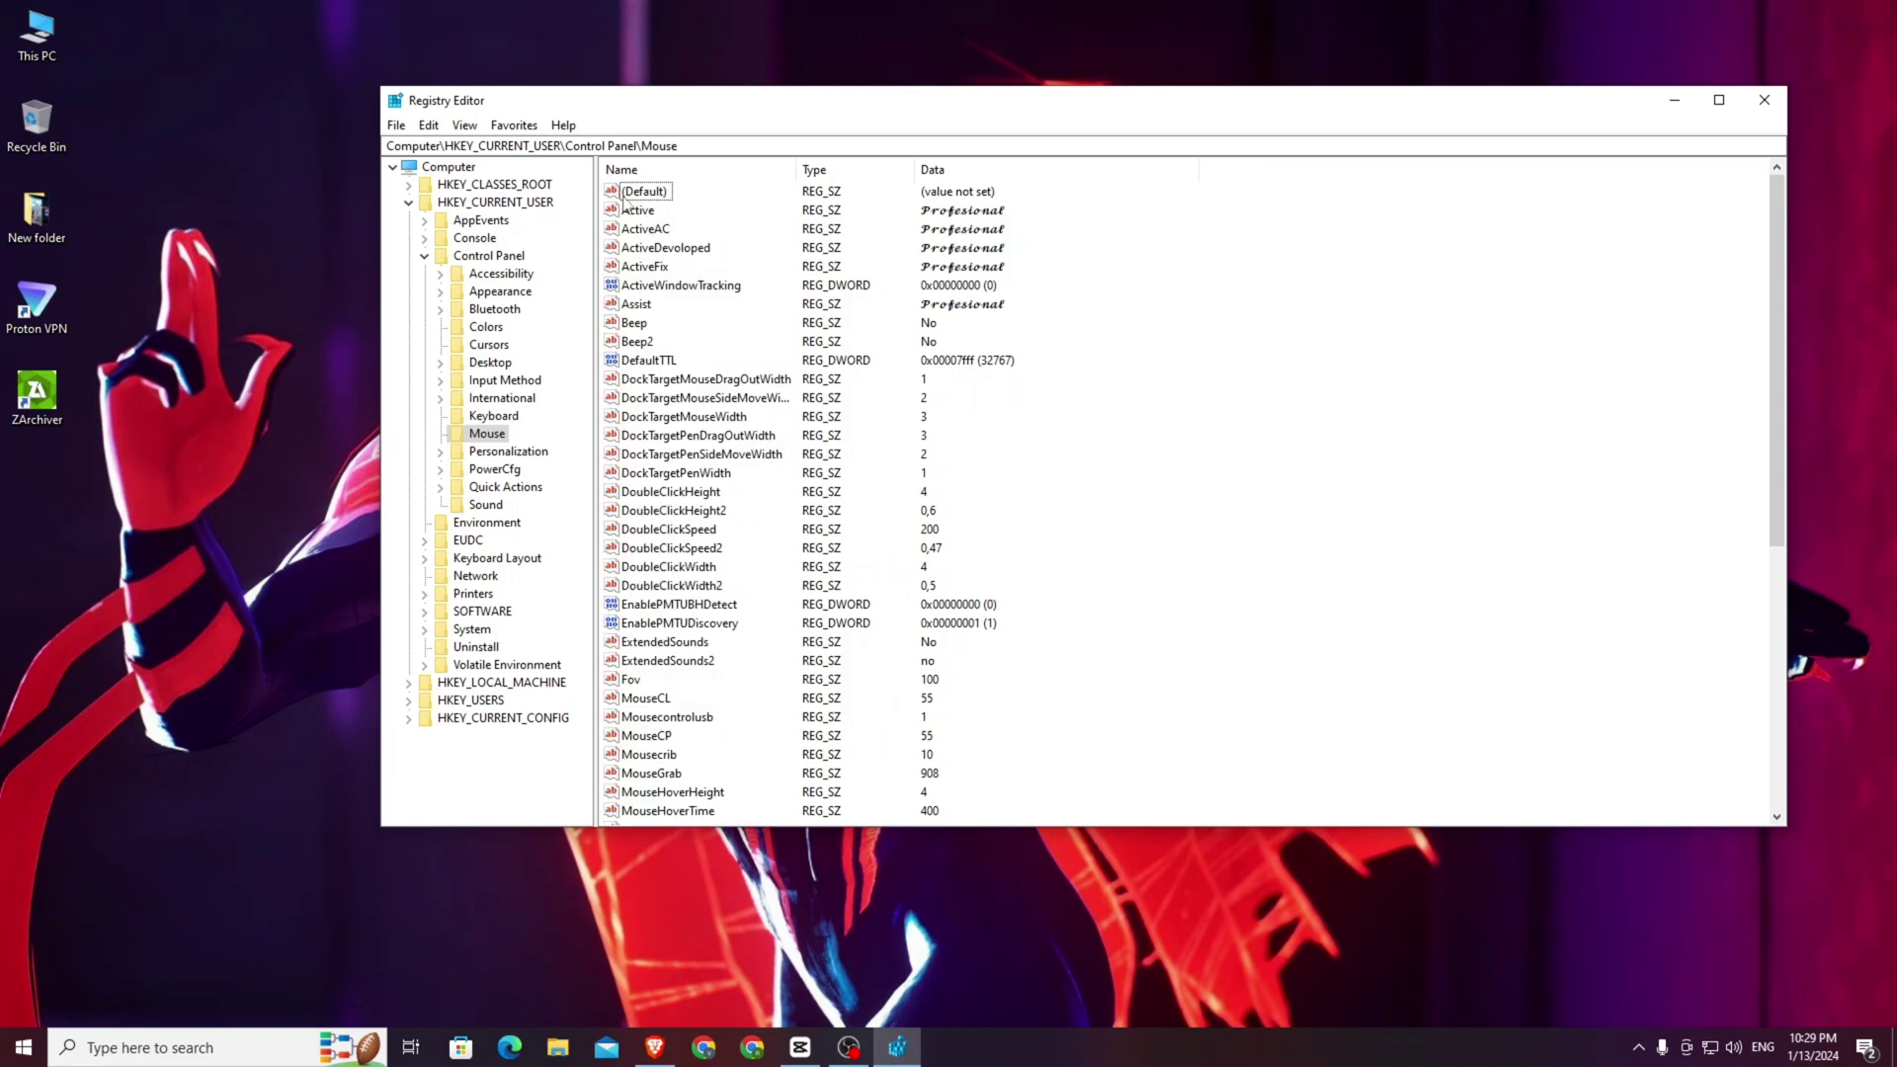
pyautogui.click(1765, 100)
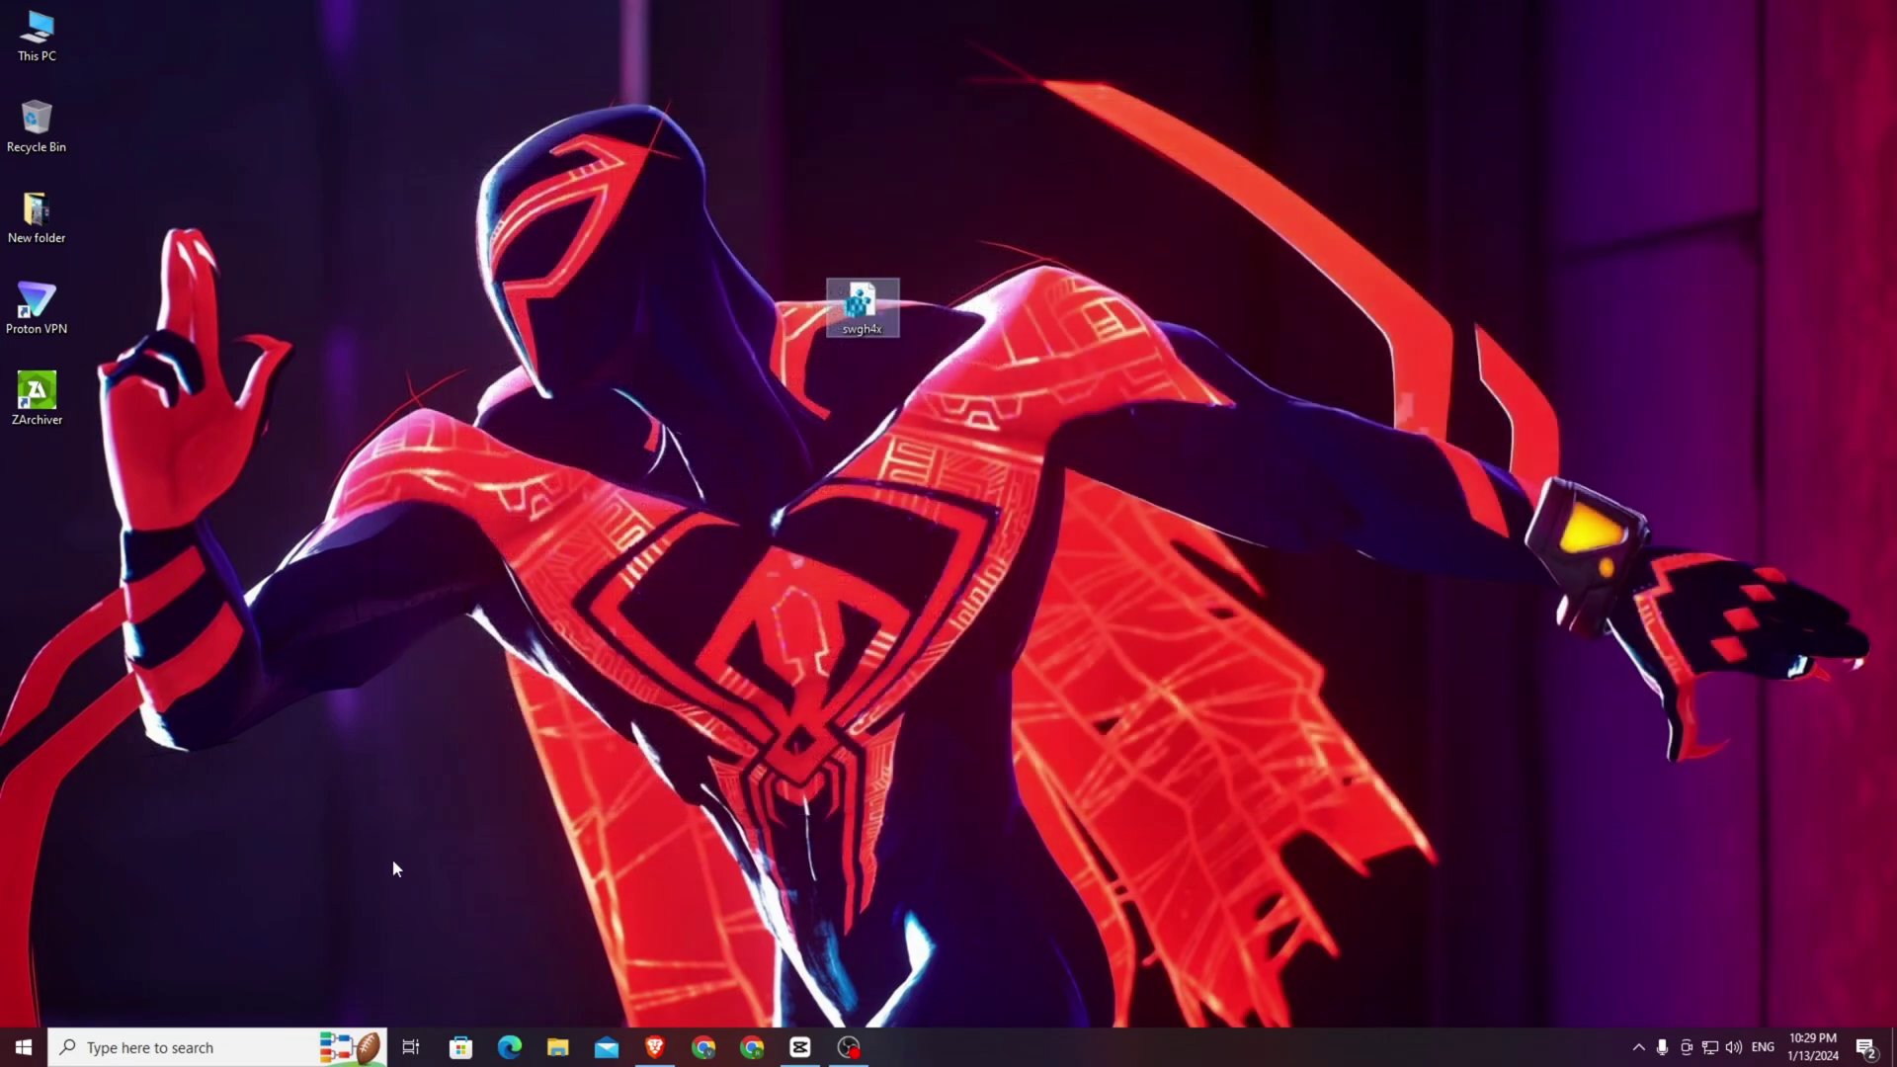
# Find the Windows mouse settings through search and open the additional mouse options.
pyautogui.click(221, 1039)
pyautogui.write('mouse')
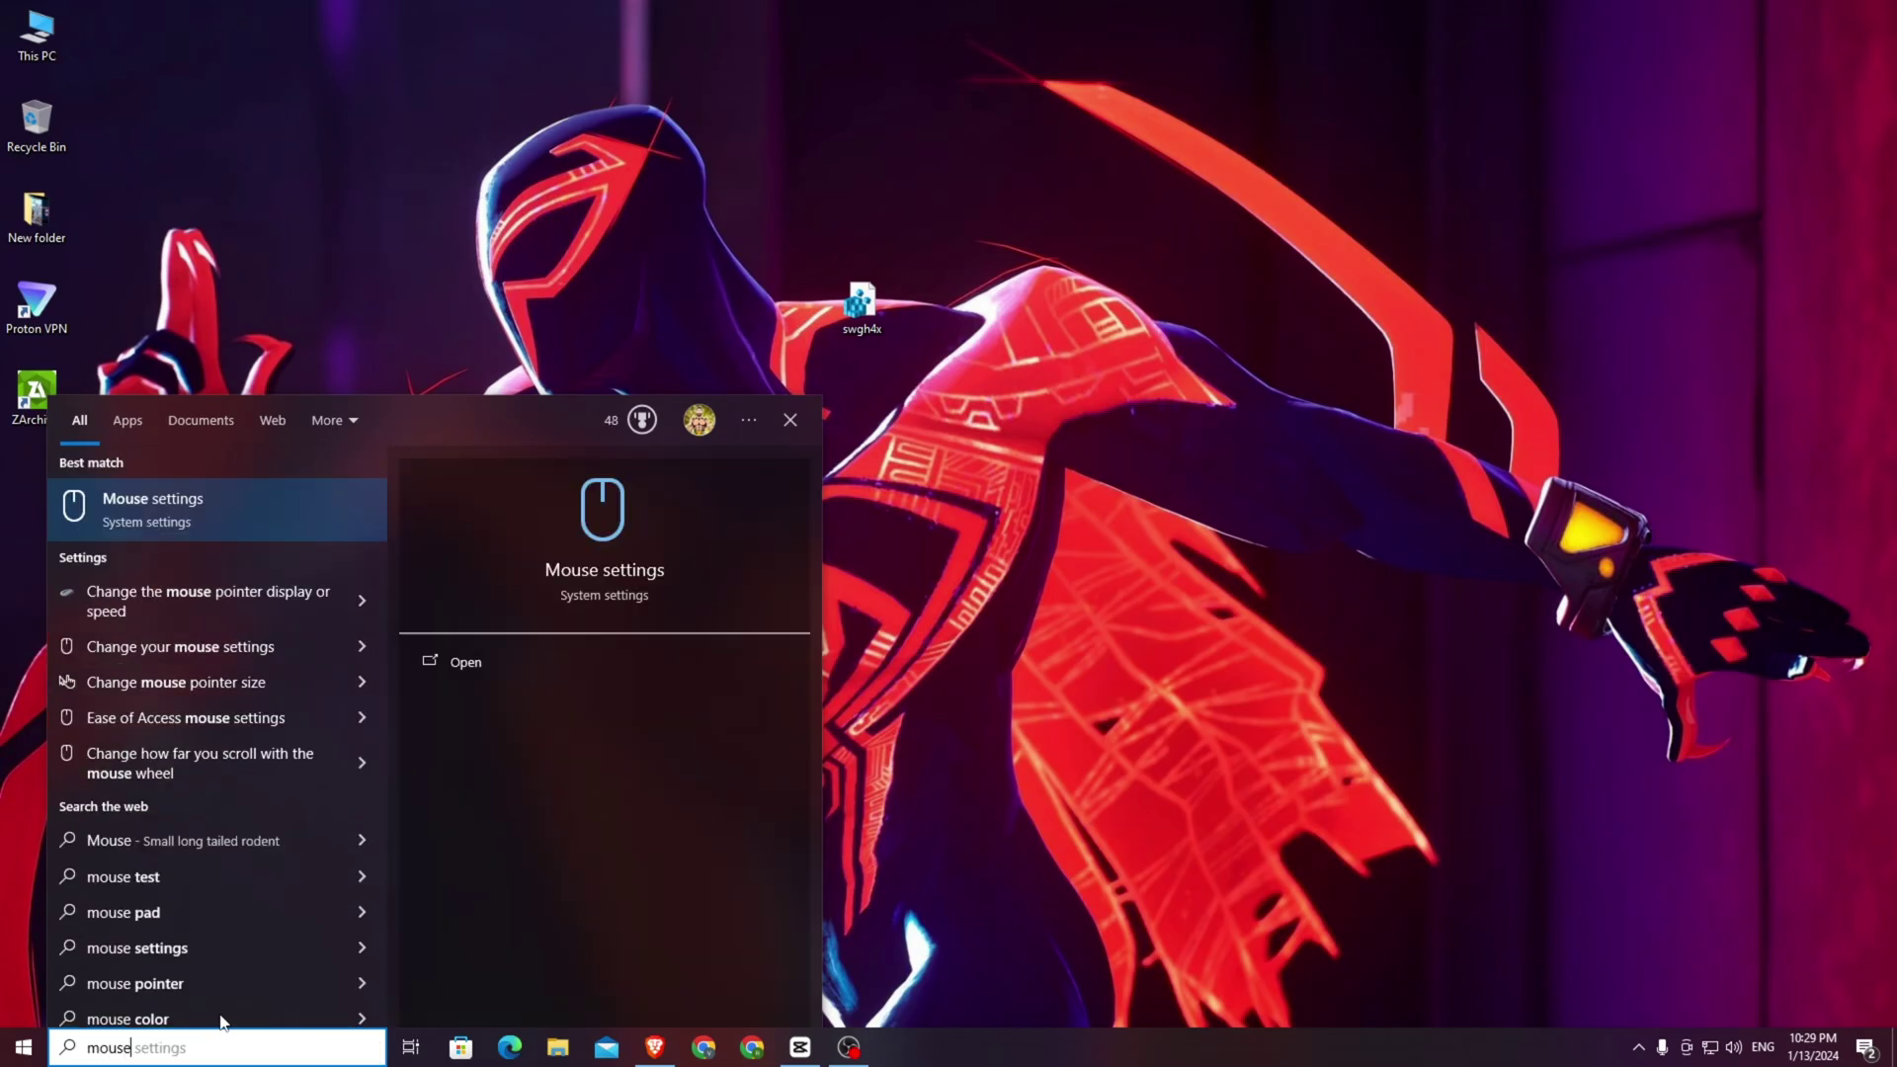
pyautogui.press('Return')
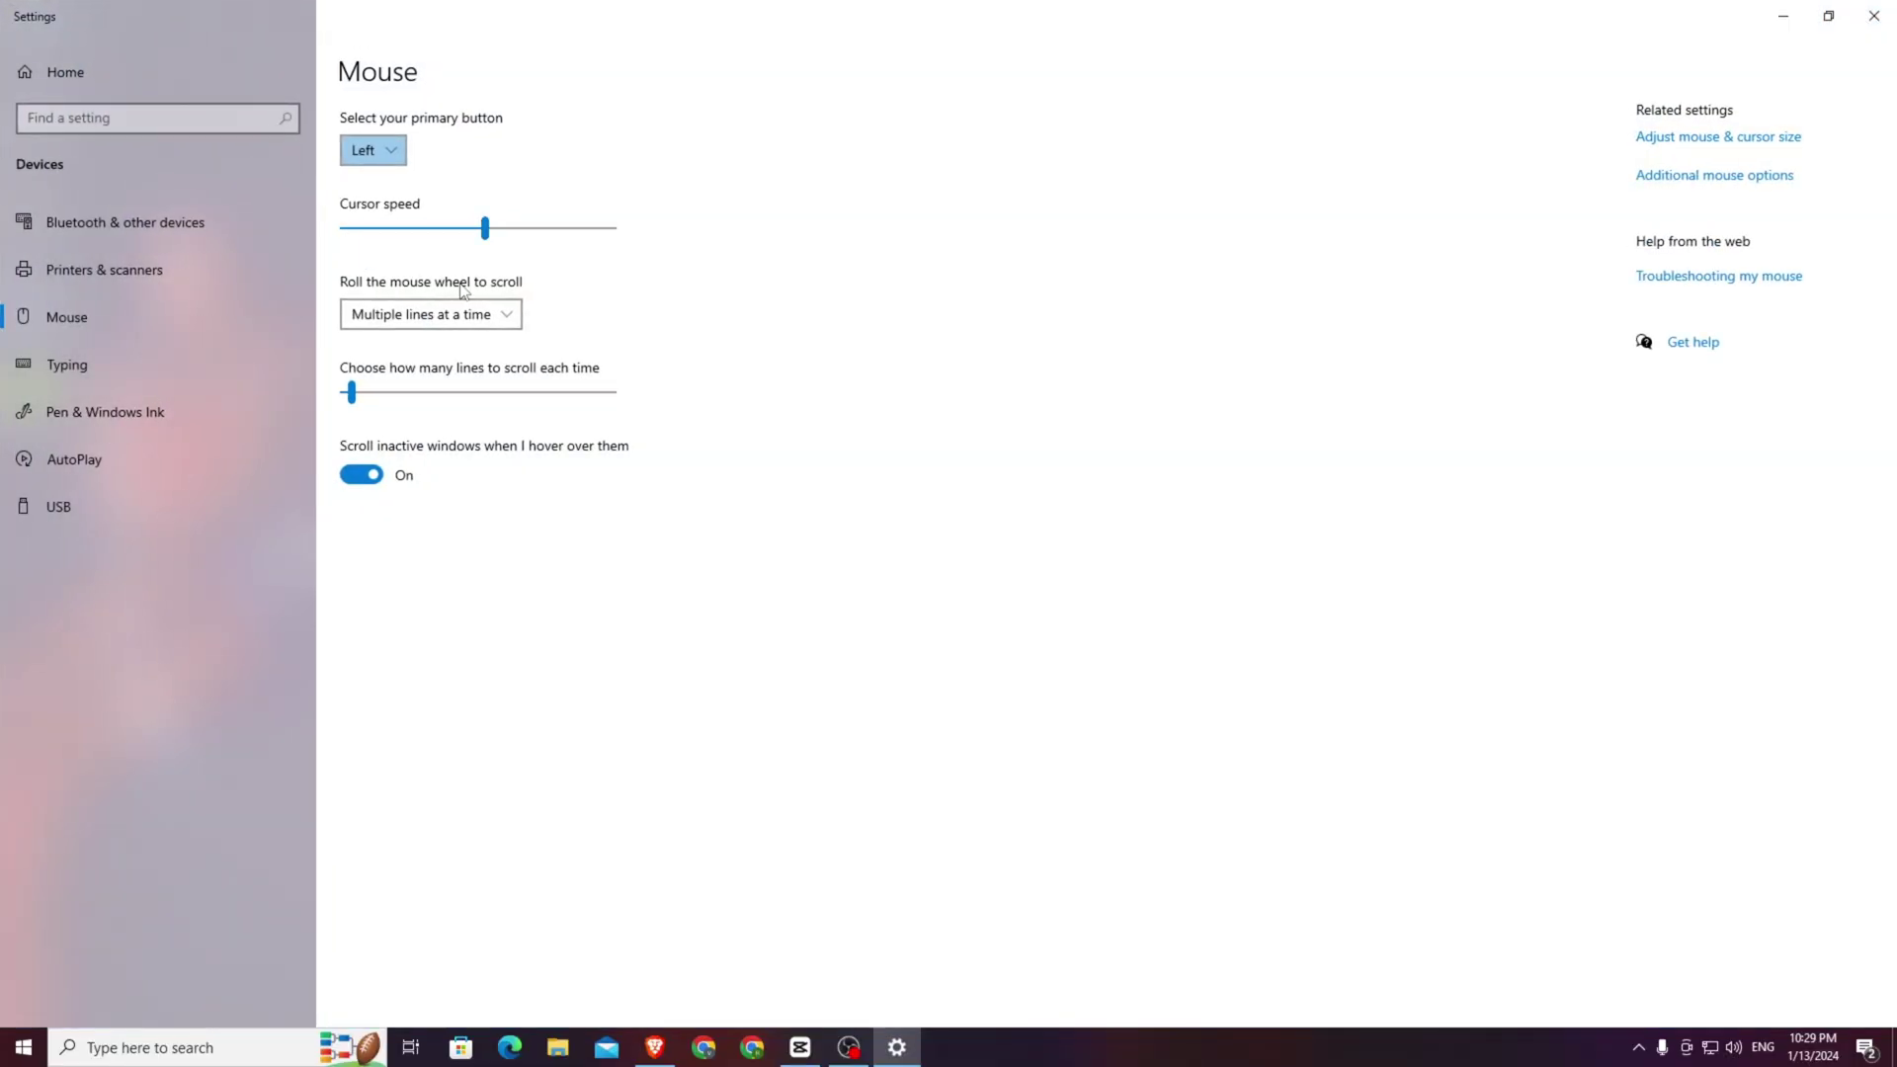
pyautogui.click(1737, 175)
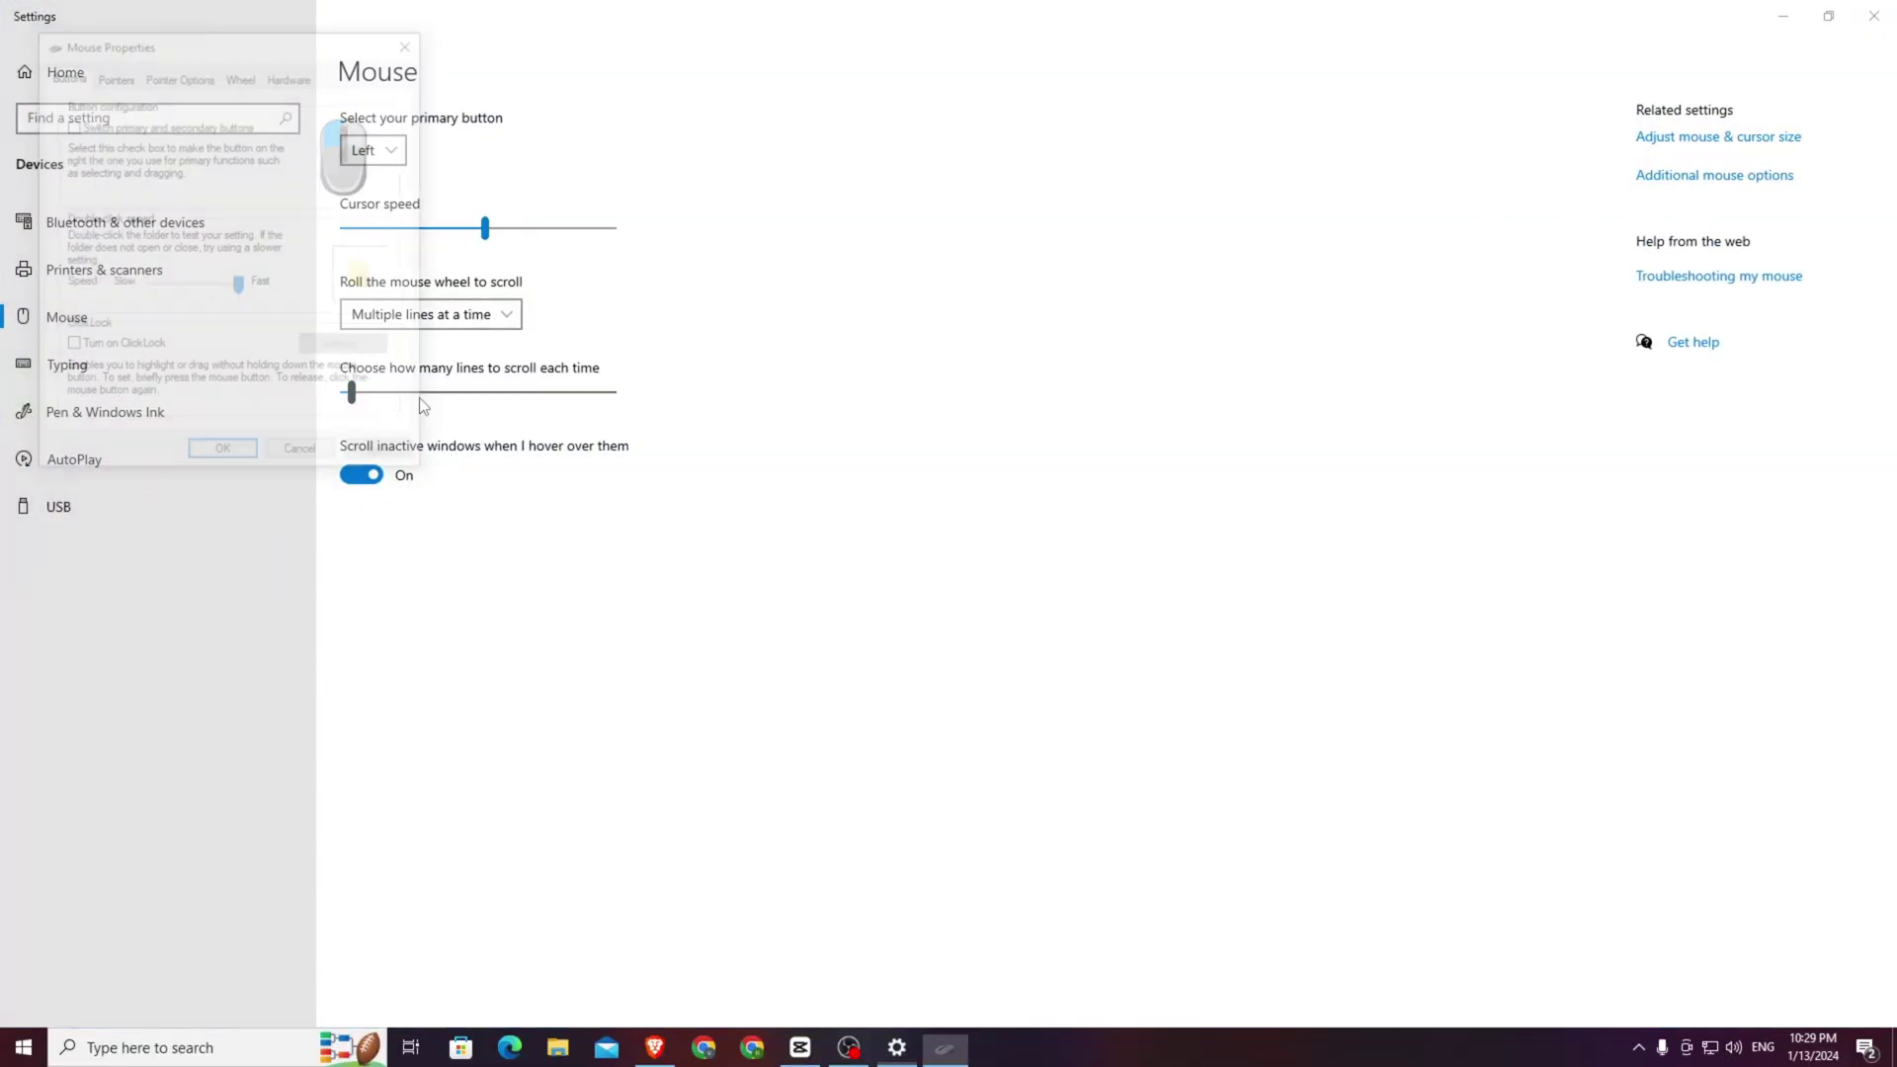
# Look through the pointer, wheel and hardware pages of the mouse properties, and close both the dialog and the settings window.
pyautogui.click(168, 77)
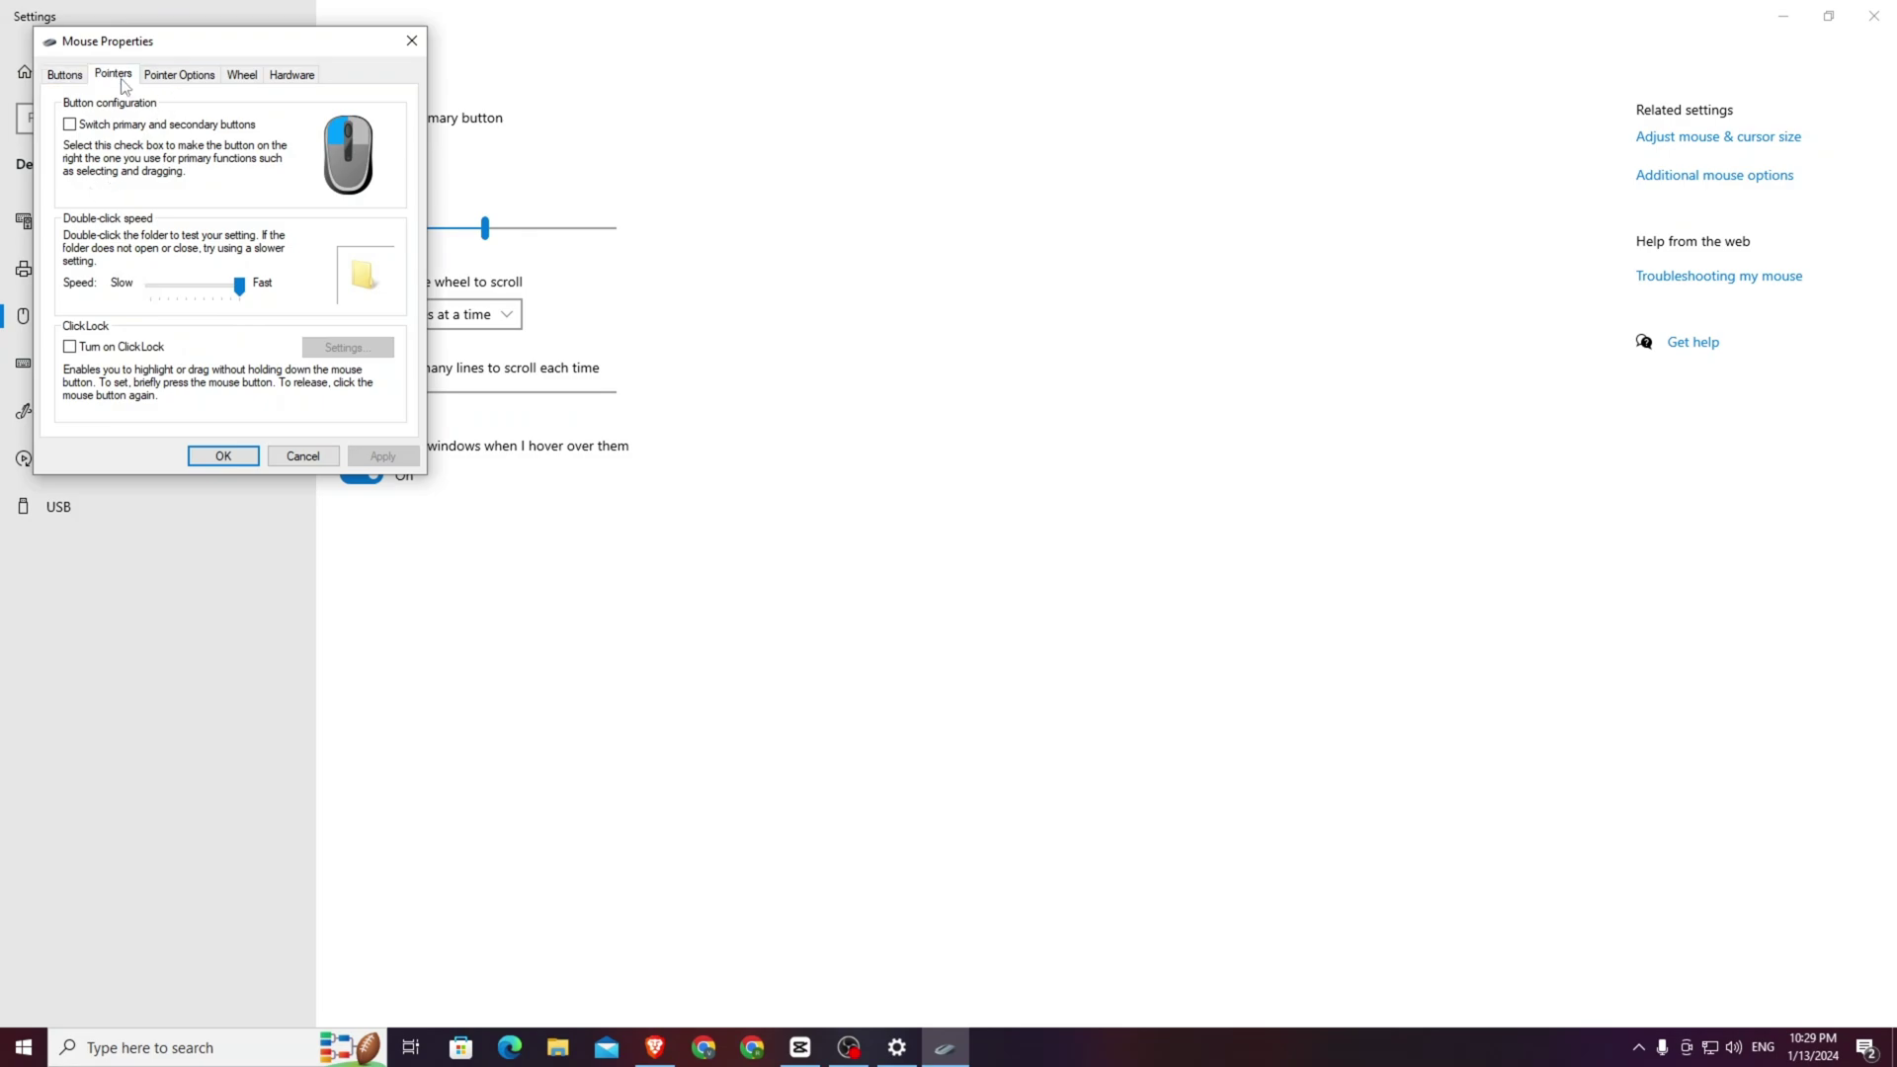
pyautogui.click(249, 77)
pyautogui.click(289, 75)
pyautogui.click(411, 41)
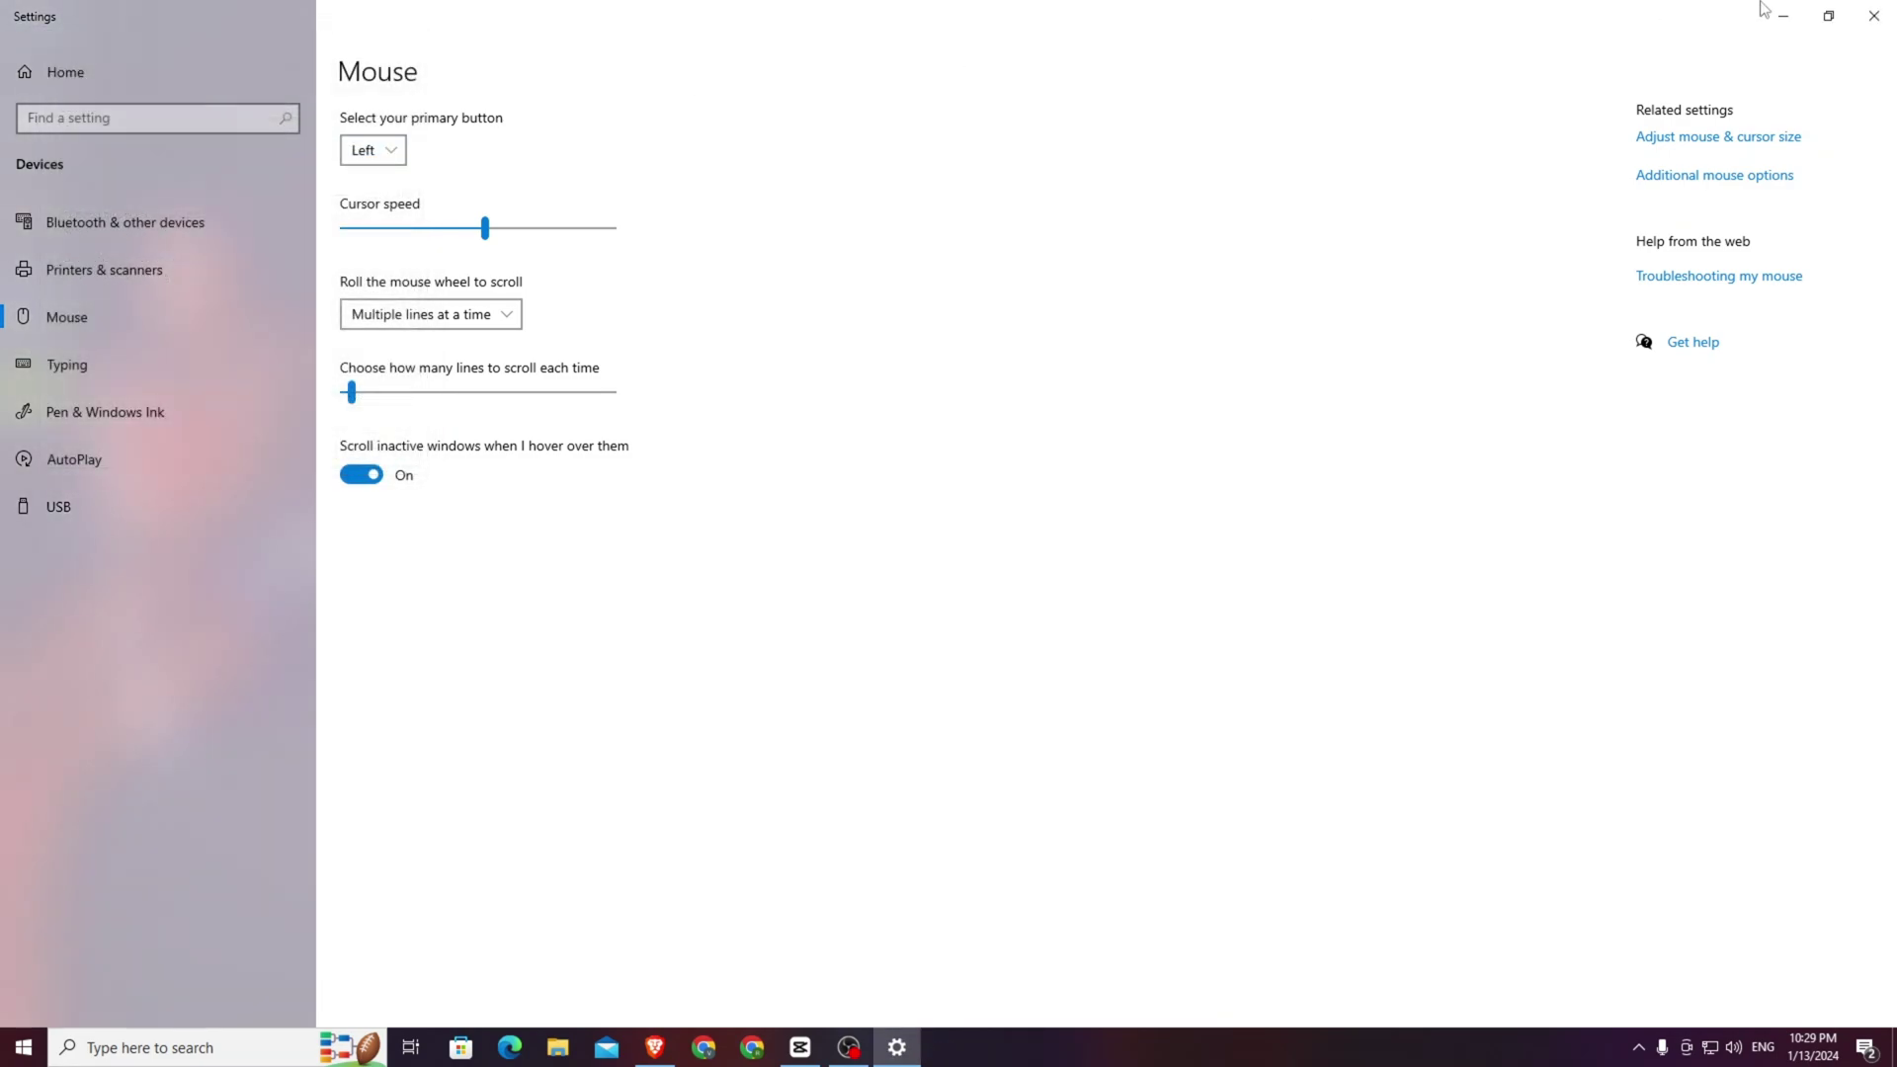
pyautogui.click(1867, 19)
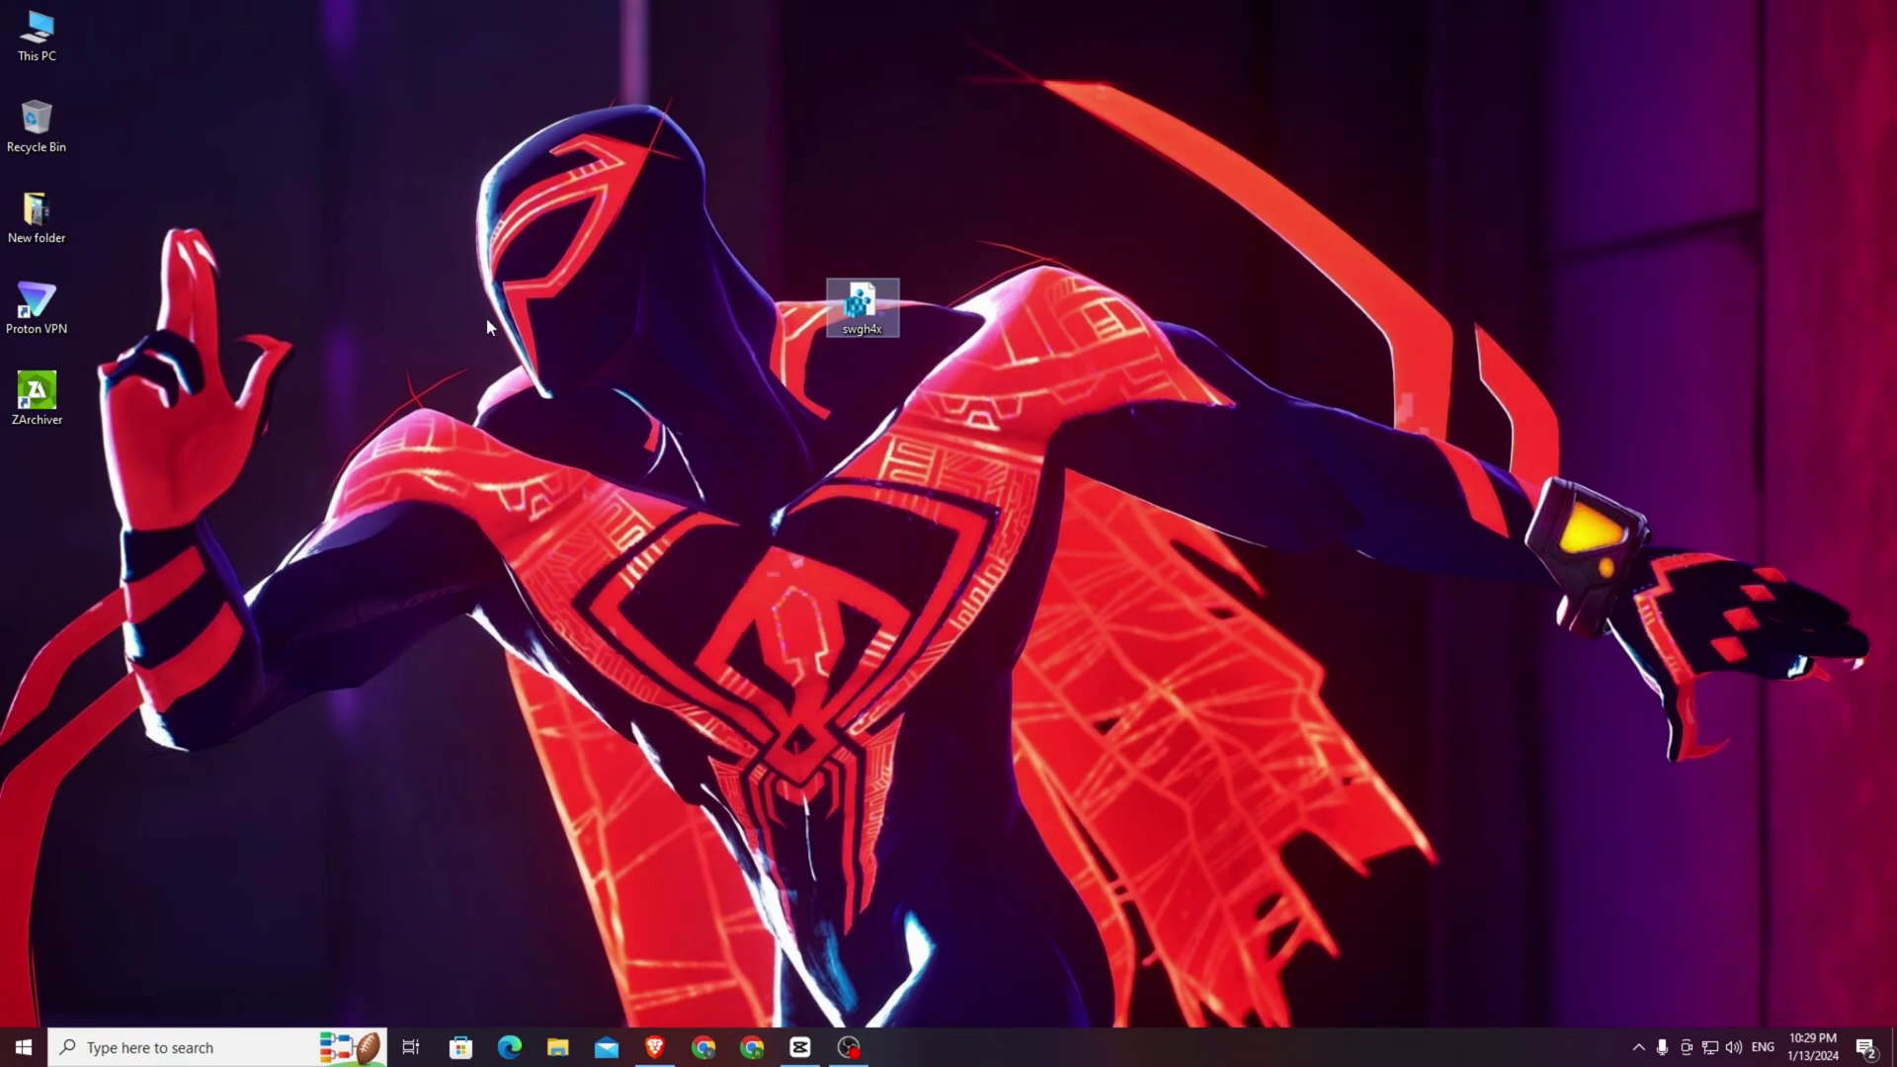
pyautogui.moveTo(709, 204); pyautogui.dragTo(1178, 523)
pyautogui.click(198, 1048)
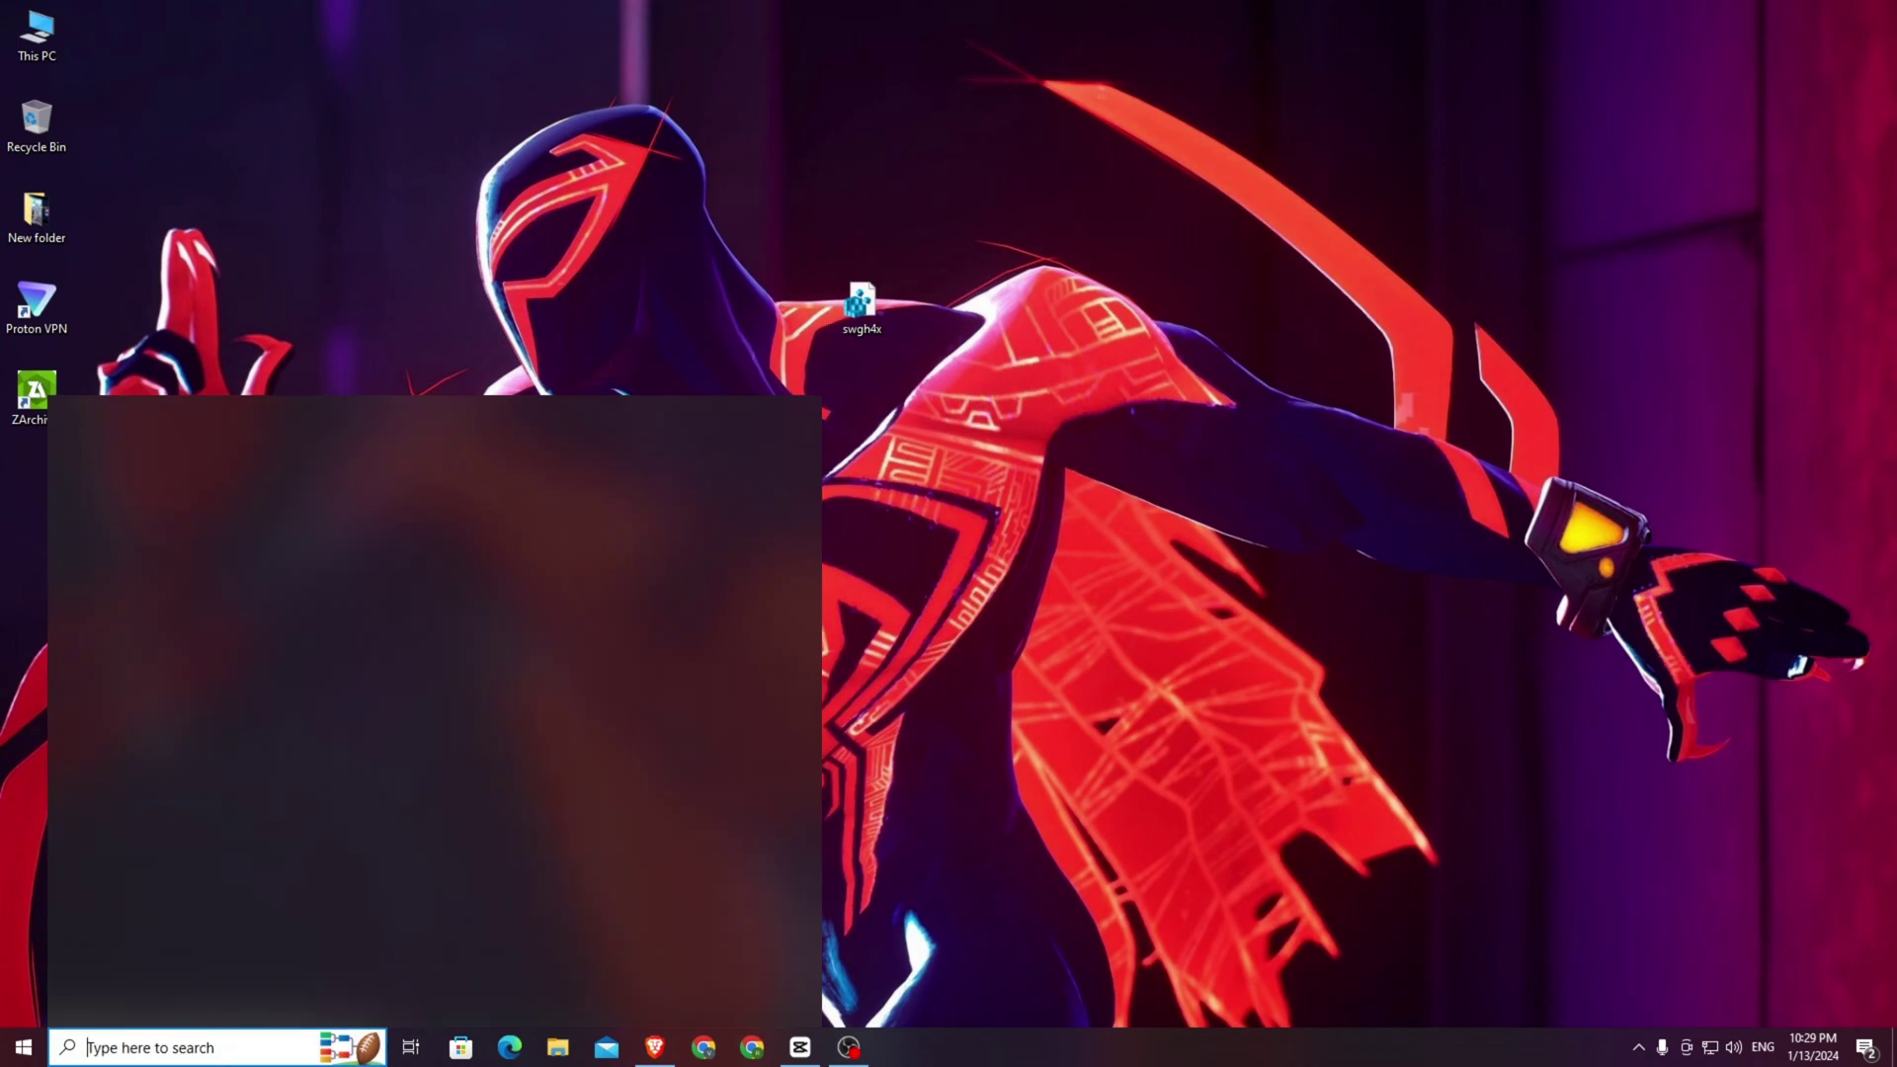
pyautogui.write('b')
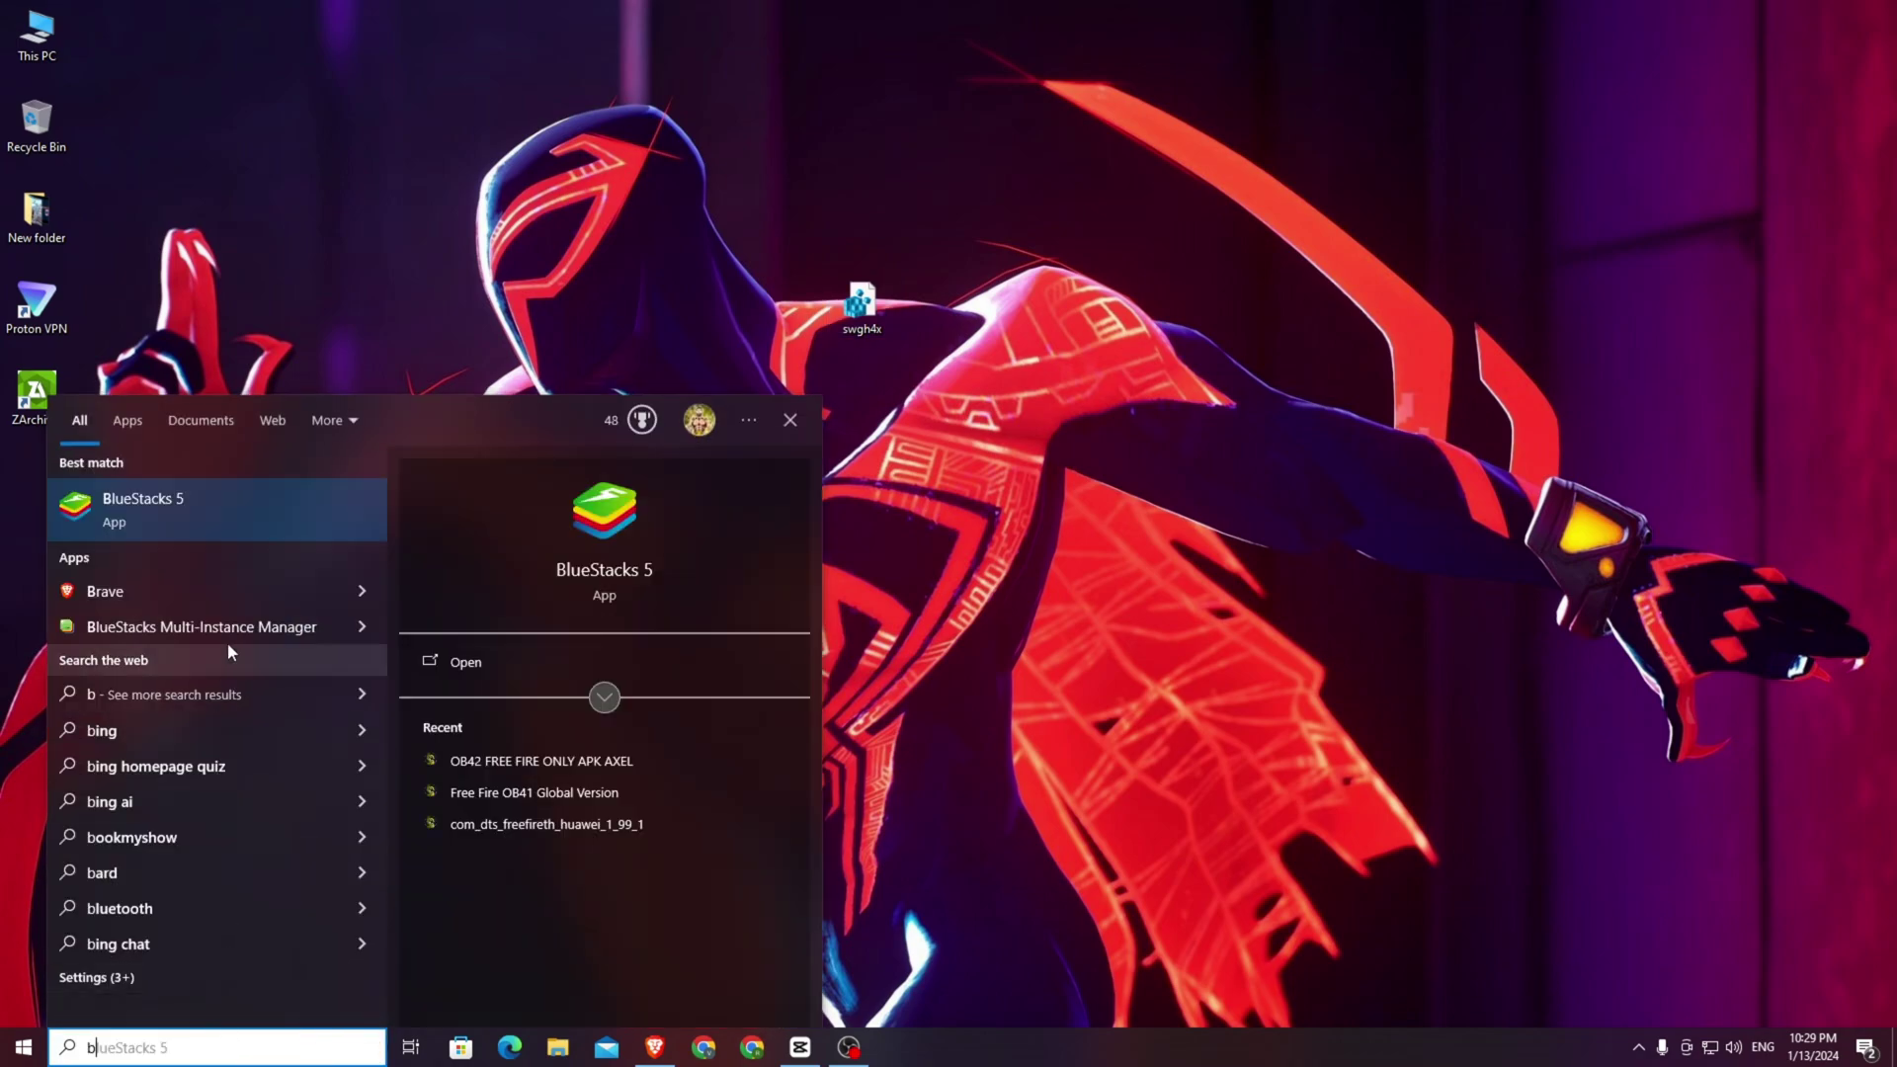
pyautogui.click(334, 367)
# Switch to OBS Studio, pause and resume the recording, and minimize its window.
pyautogui.click(849, 1048)
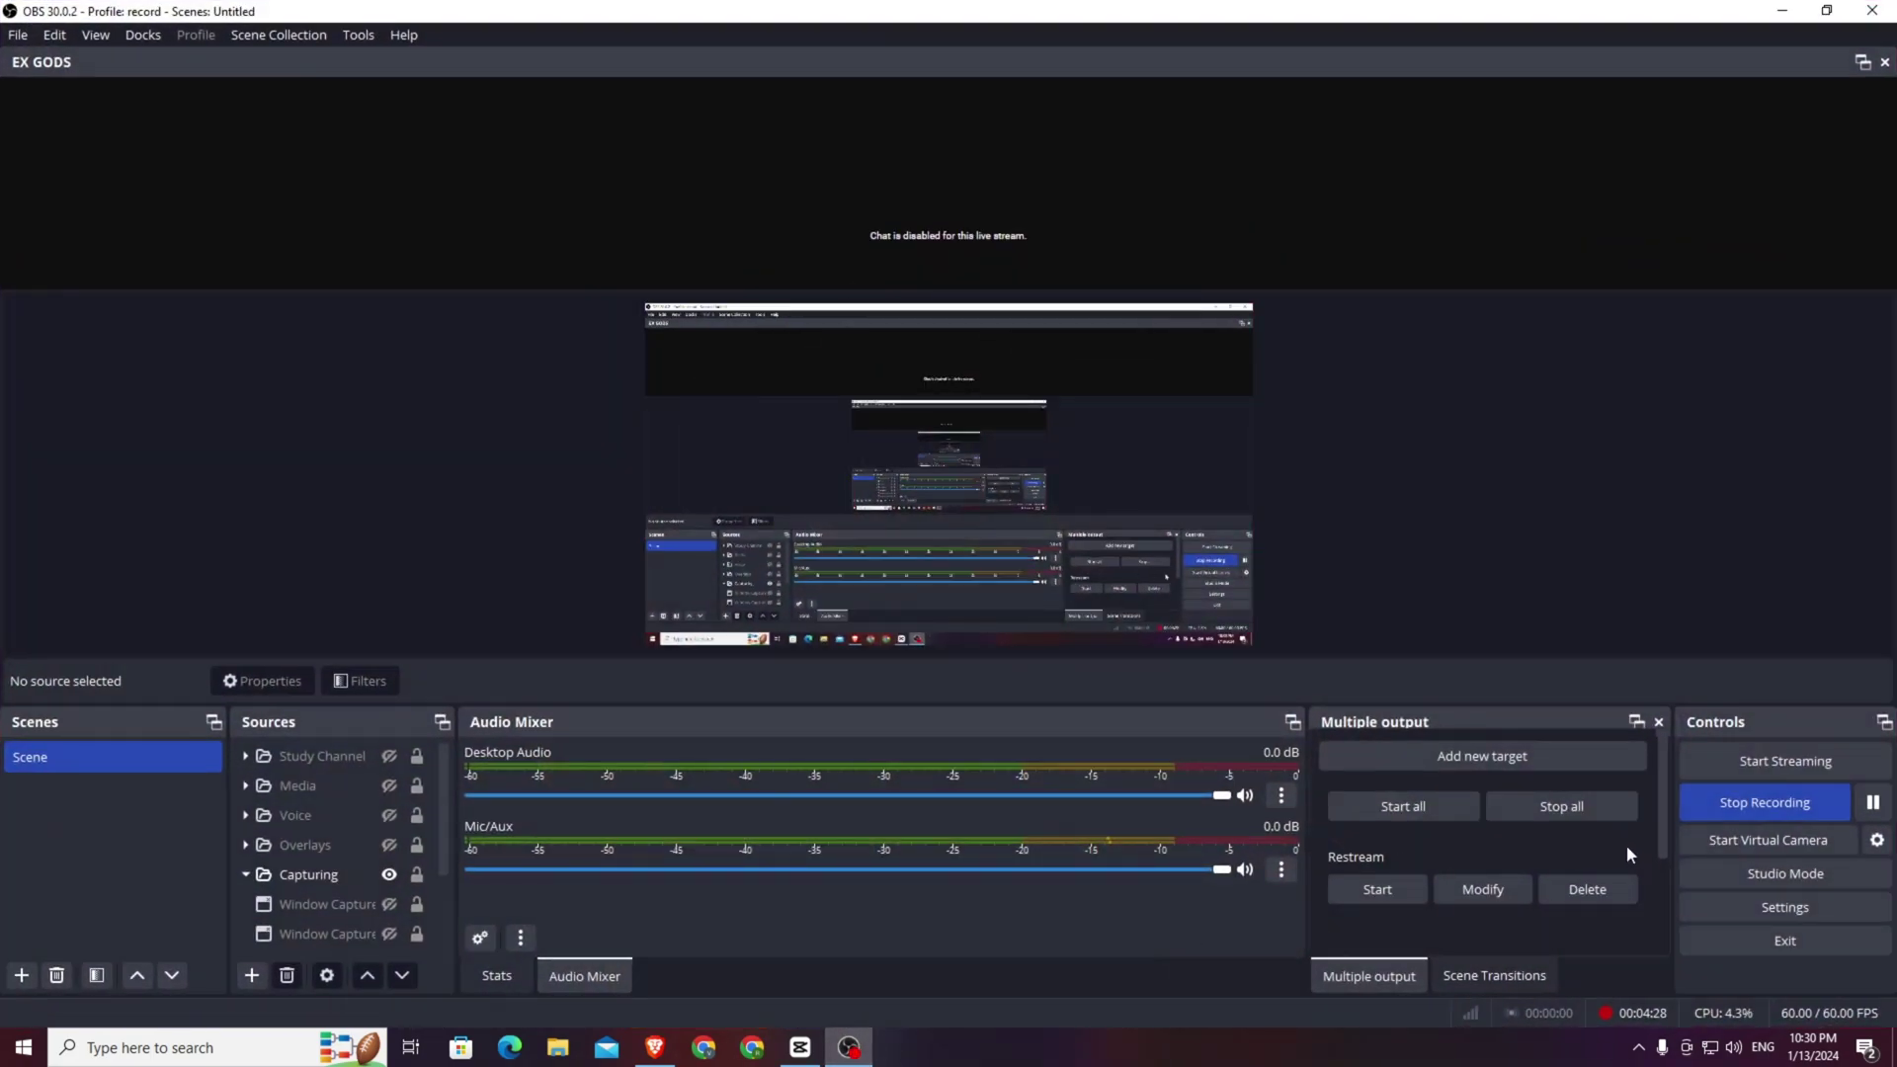
pyautogui.click(1873, 804)
pyautogui.click(1873, 805)
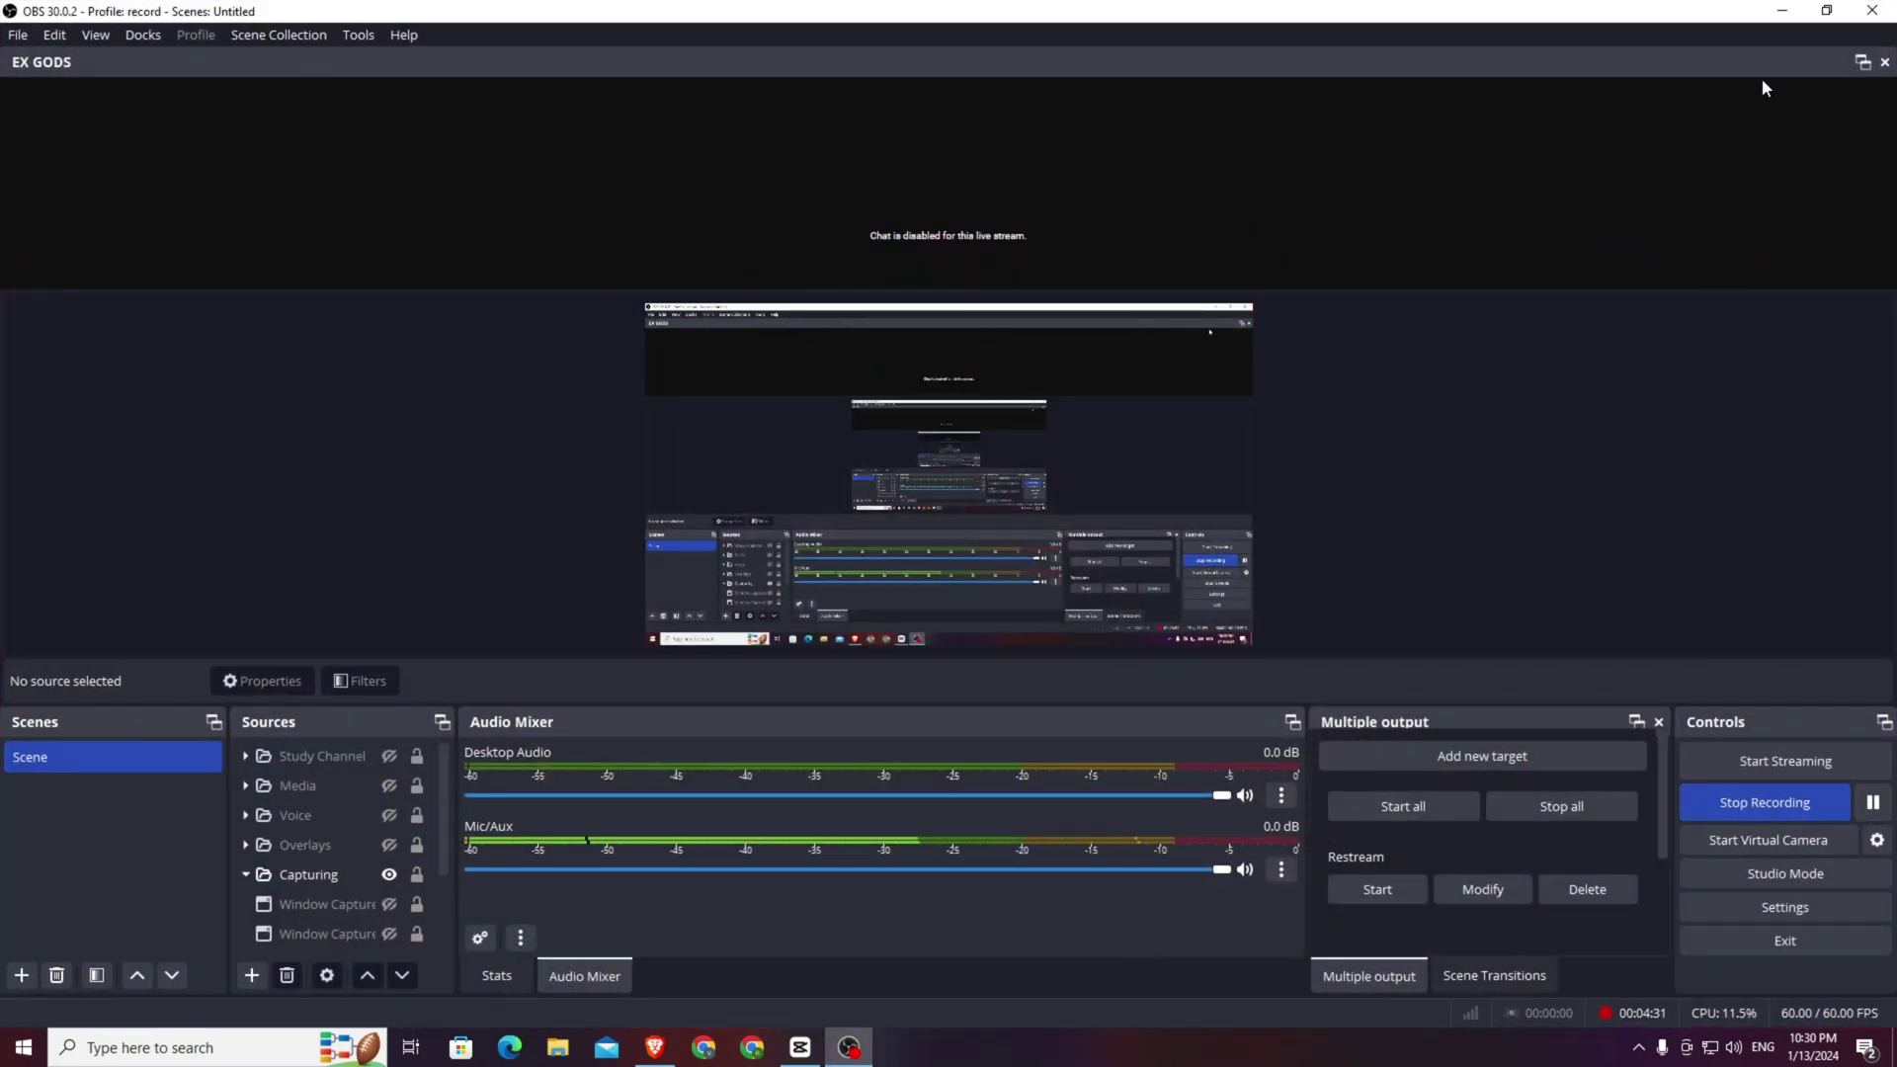
pyautogui.click(1781, 11)
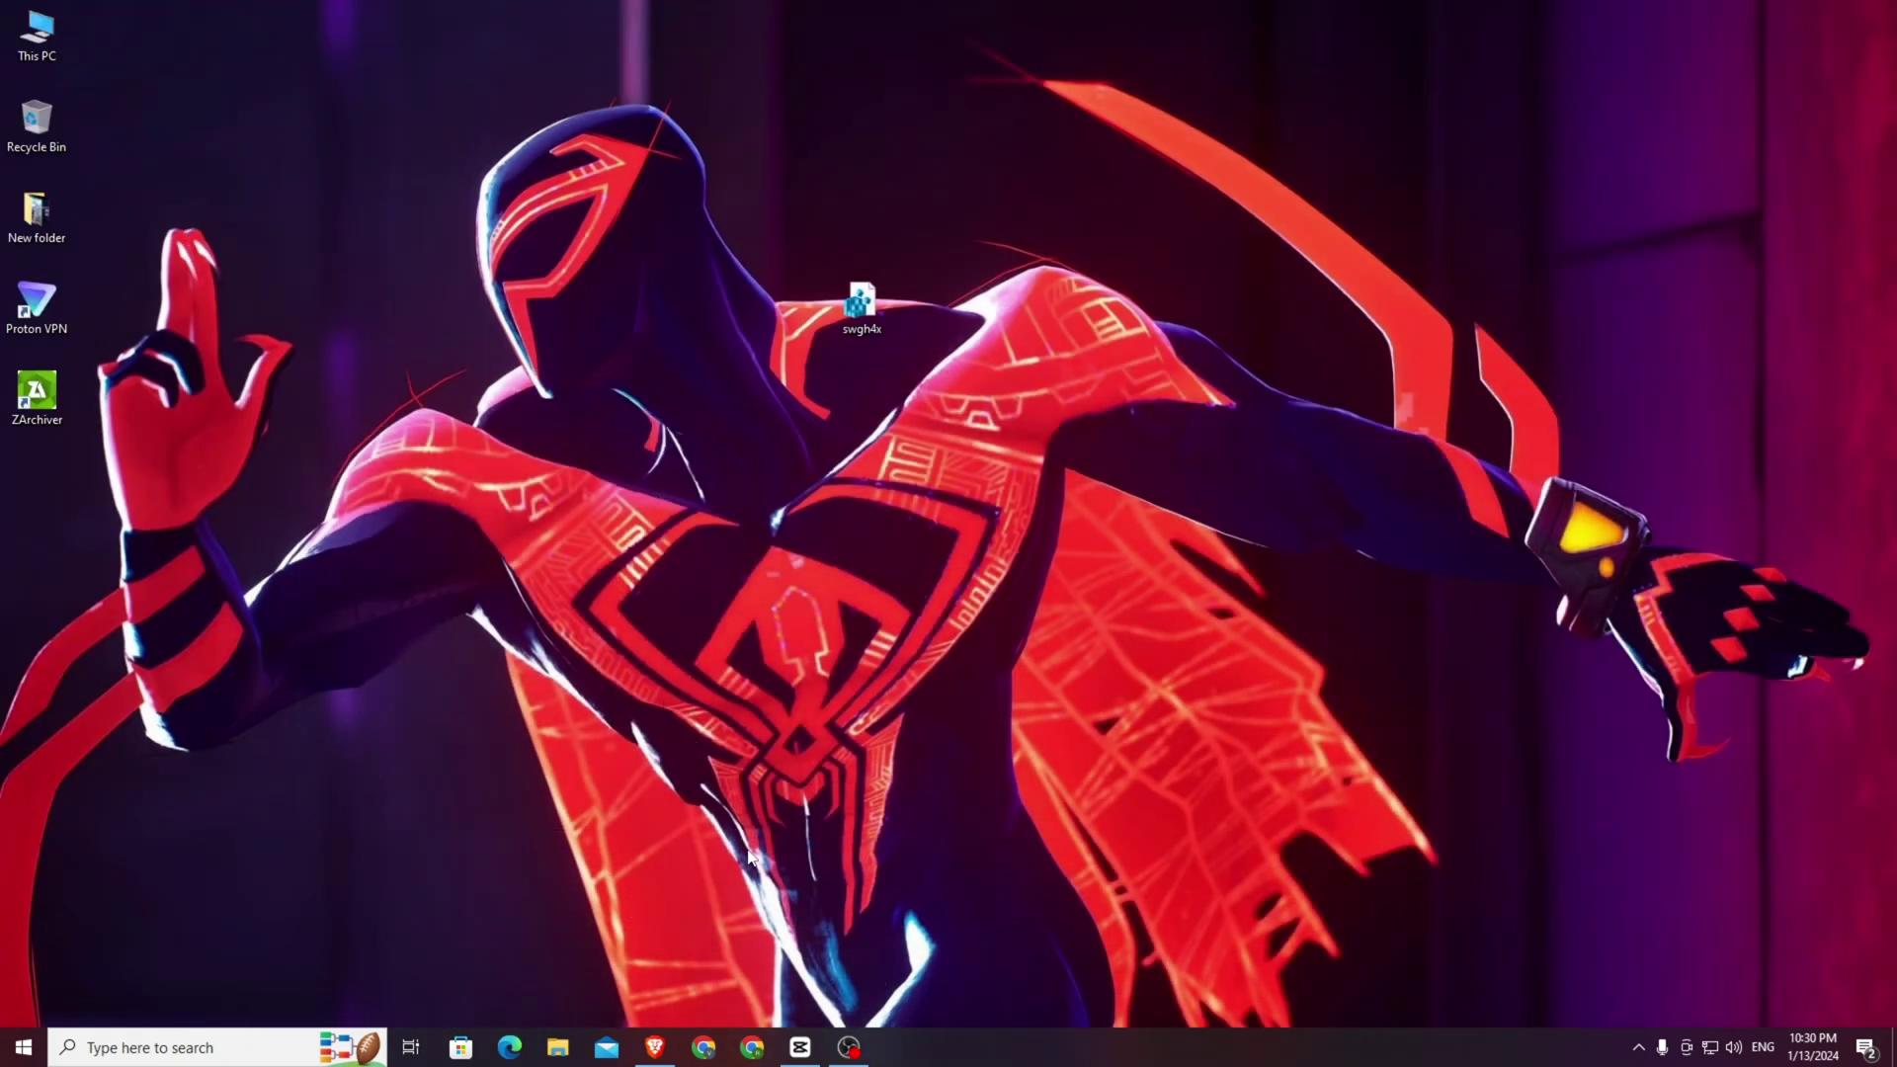
pyautogui.rightClick(715, 624)
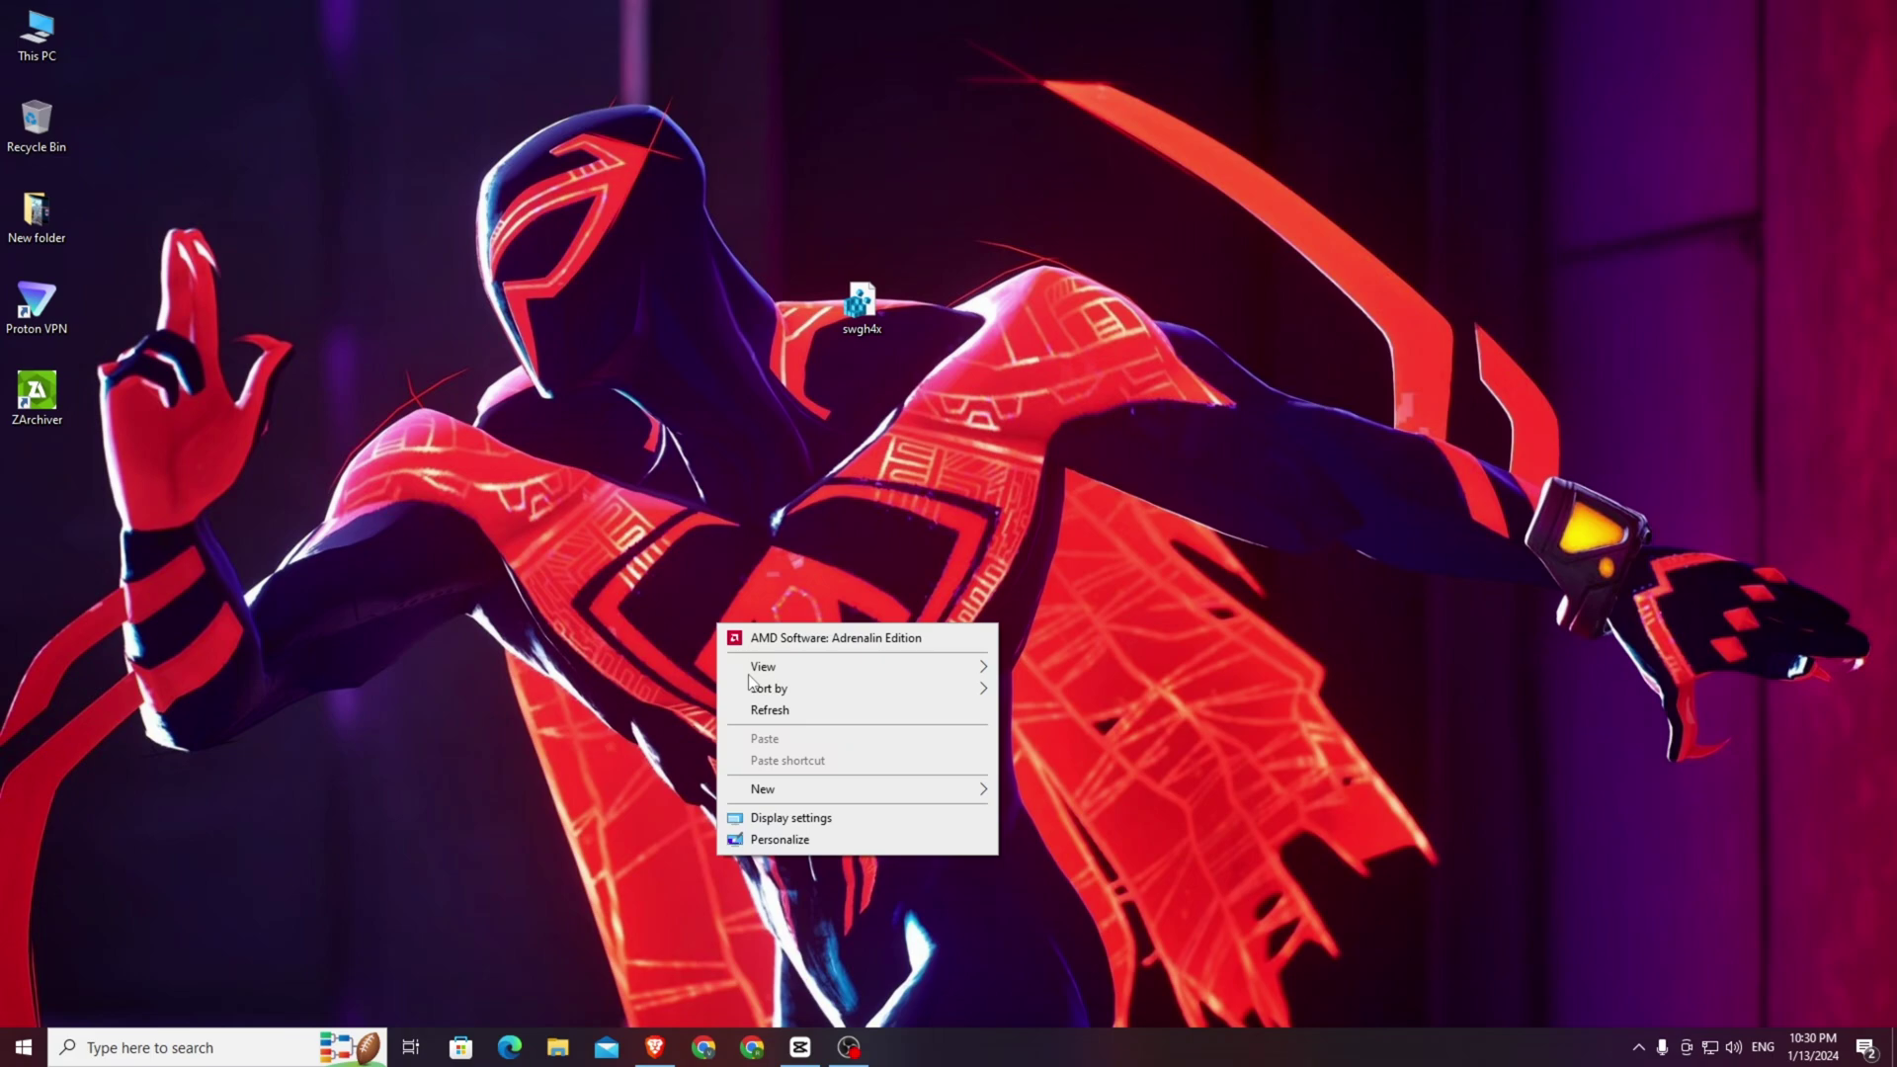
pyautogui.click(798, 711)
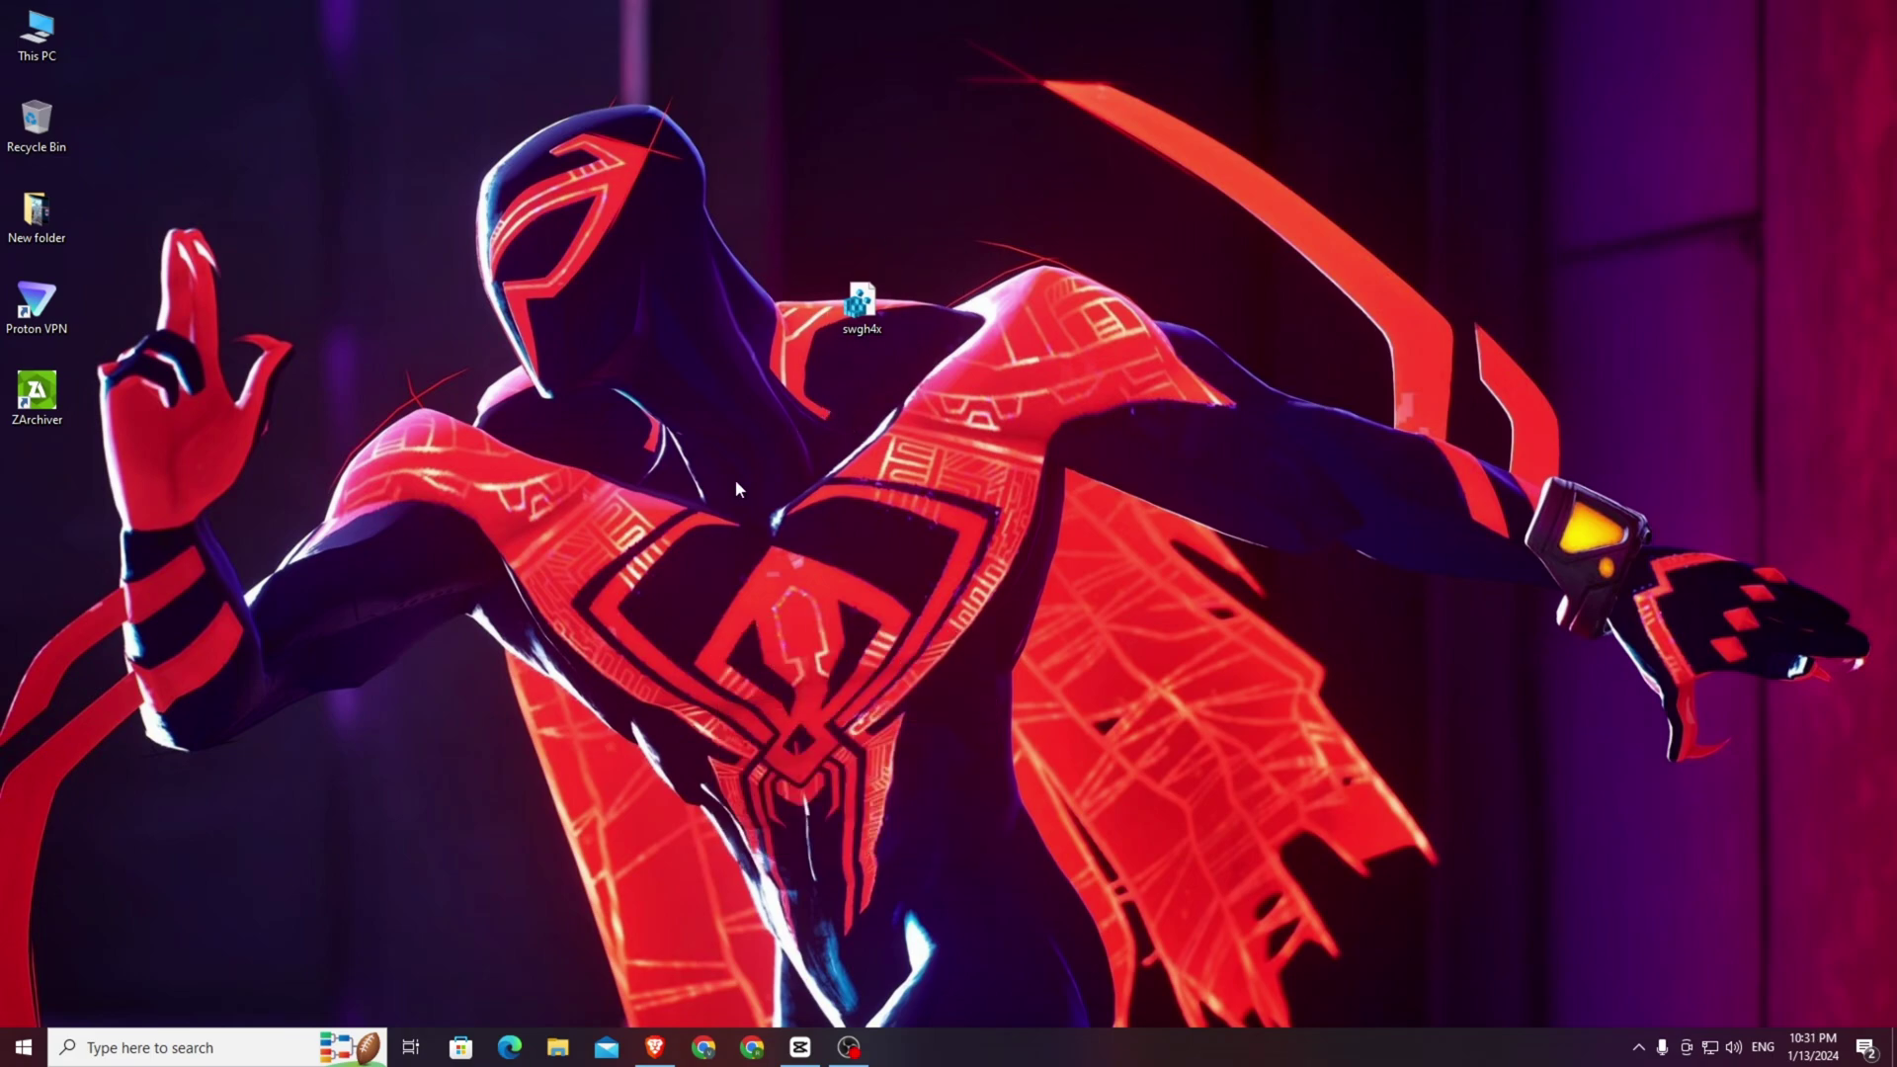
pyautogui.click(172, 1056)
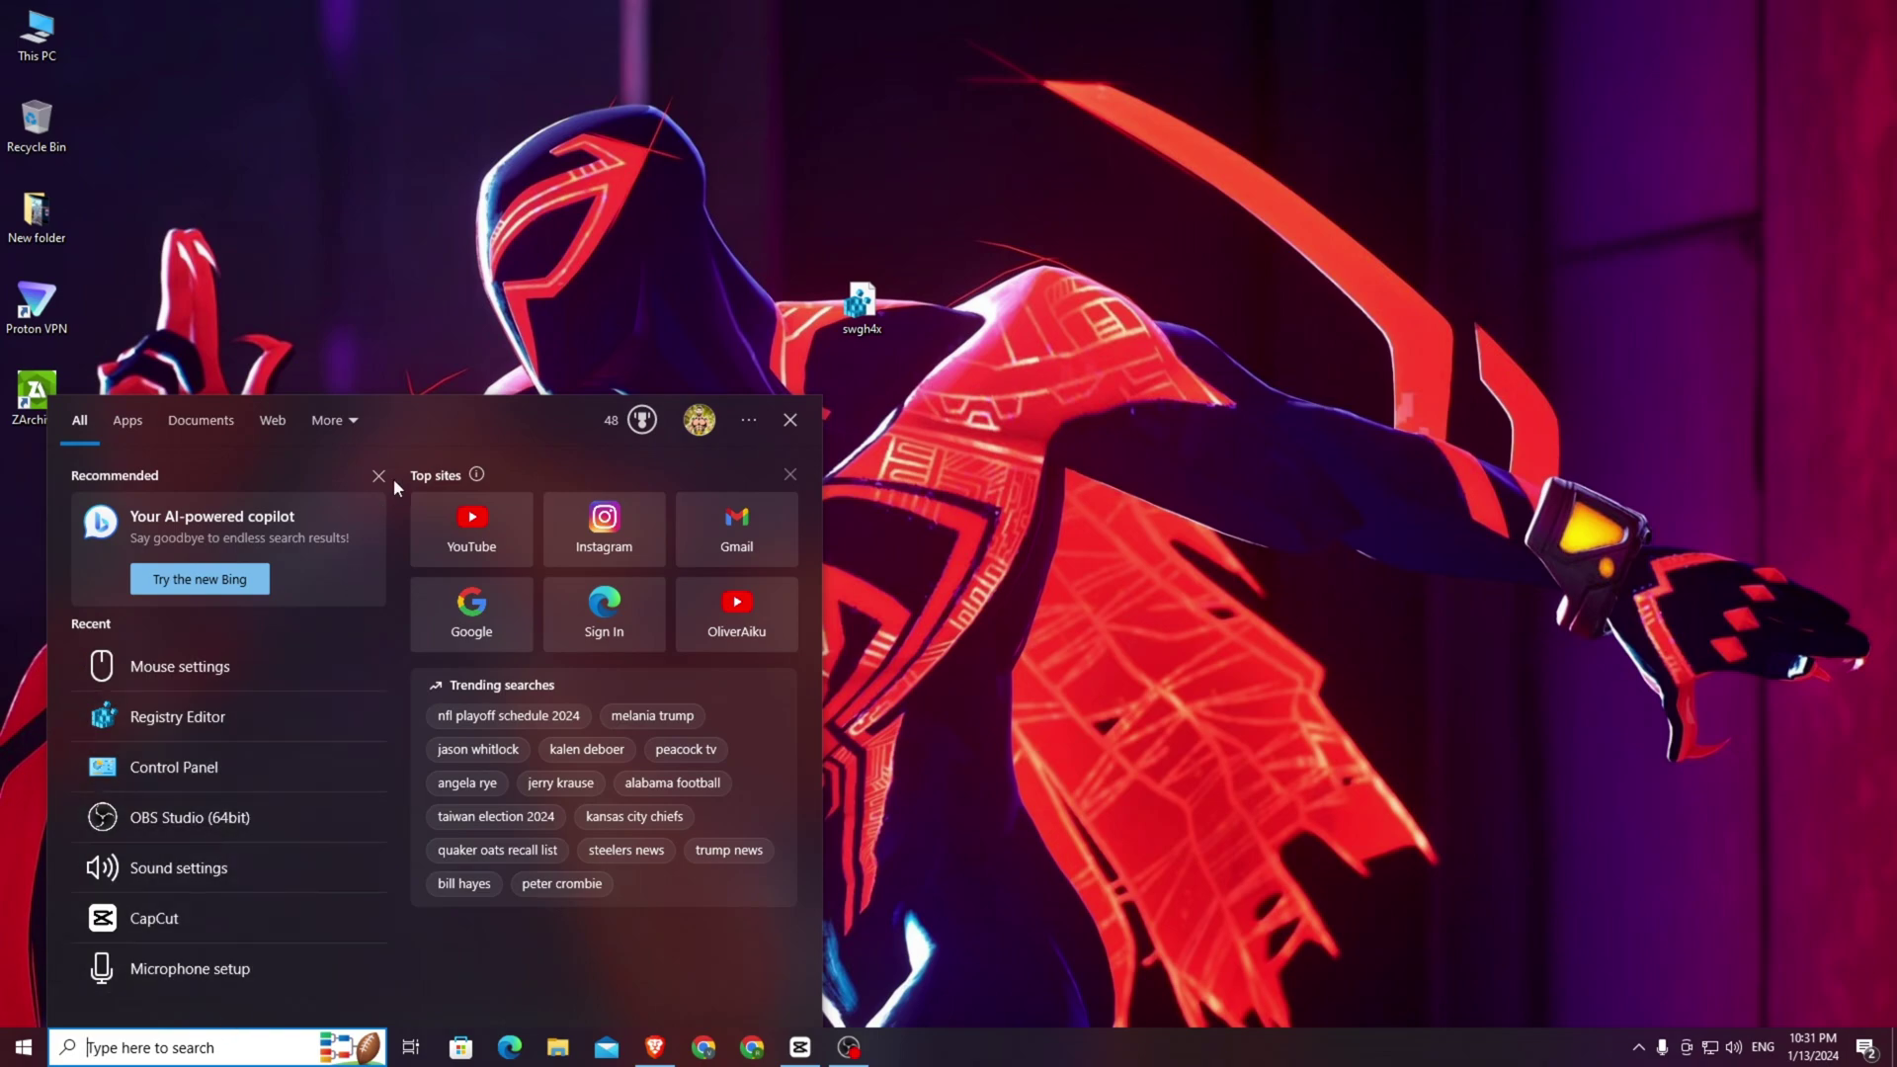
pyautogui.moveTo(613, 246); pyautogui.dragTo(1099, 506)
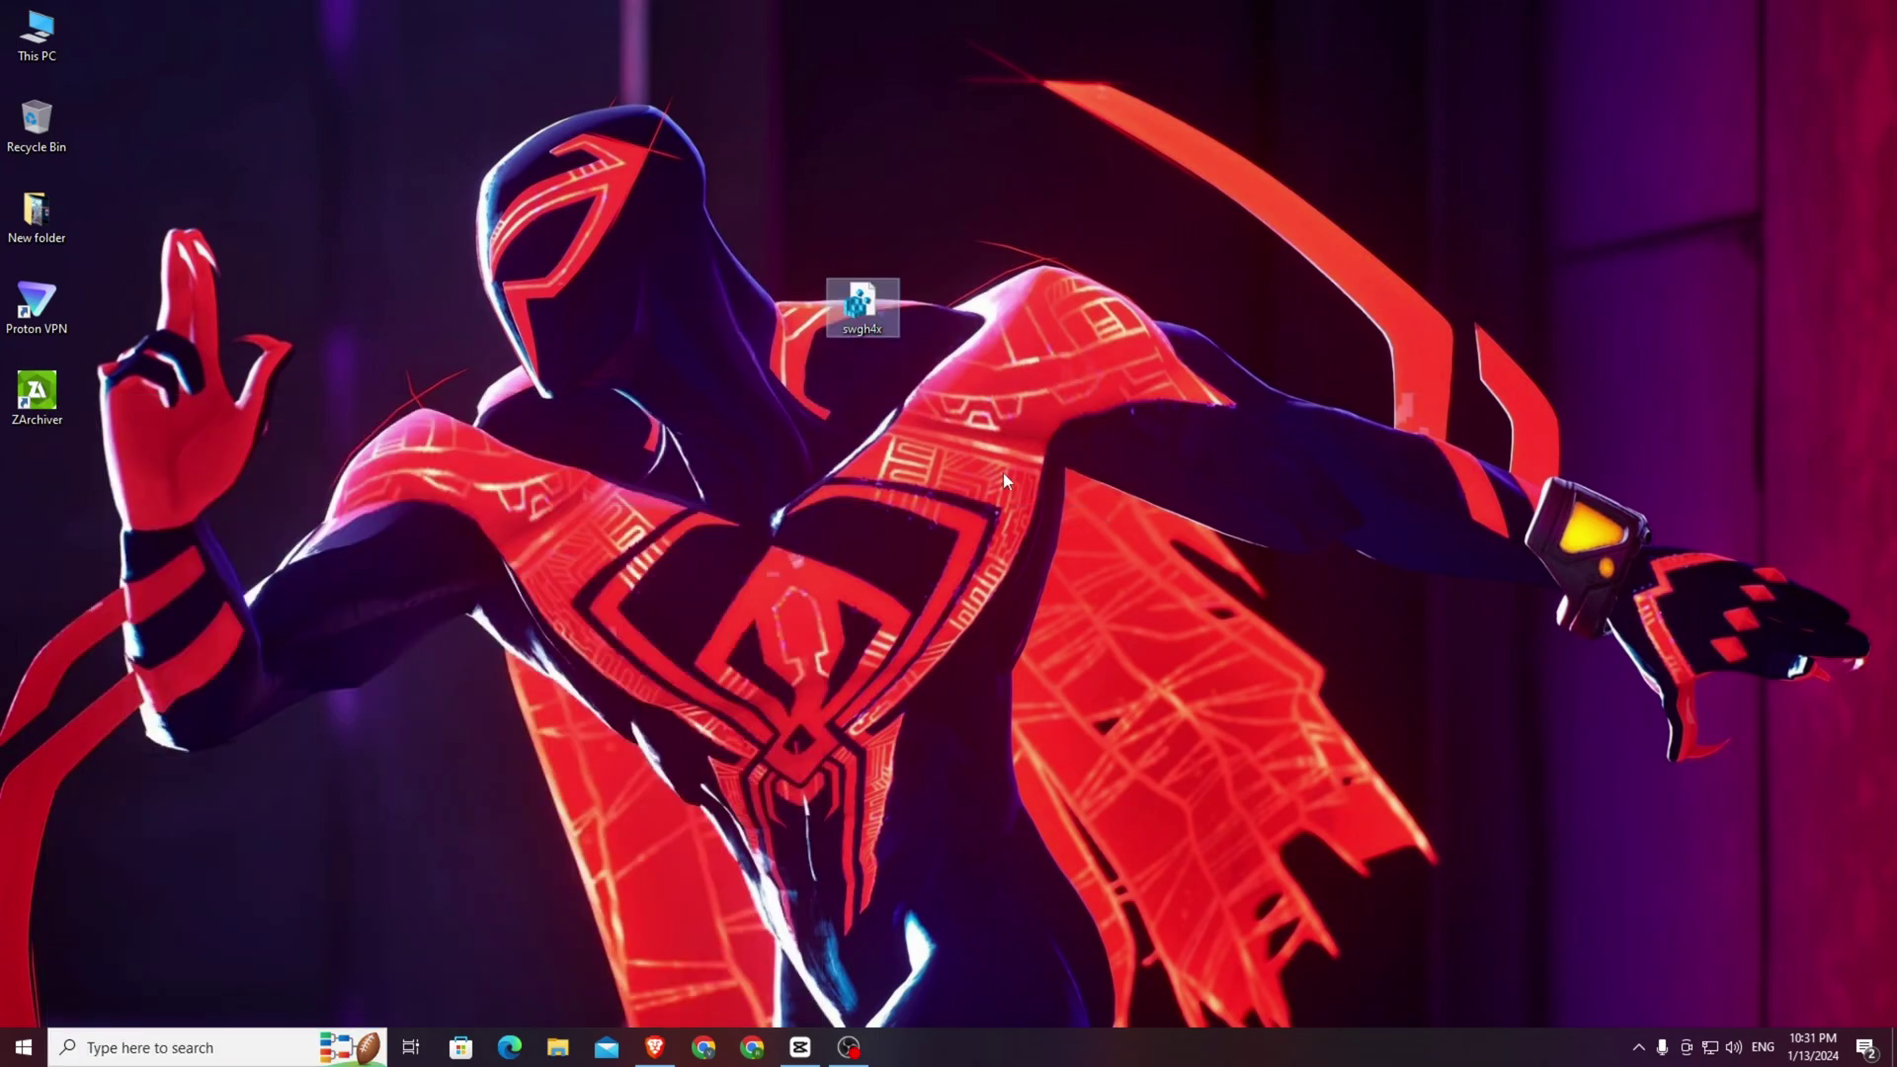
pyautogui.moveTo(712, 160); pyautogui.dragTo(1010, 480)
pyautogui.moveTo(802, 210); pyautogui.dragTo(922, 371)
pyautogui.click(3, 1019)
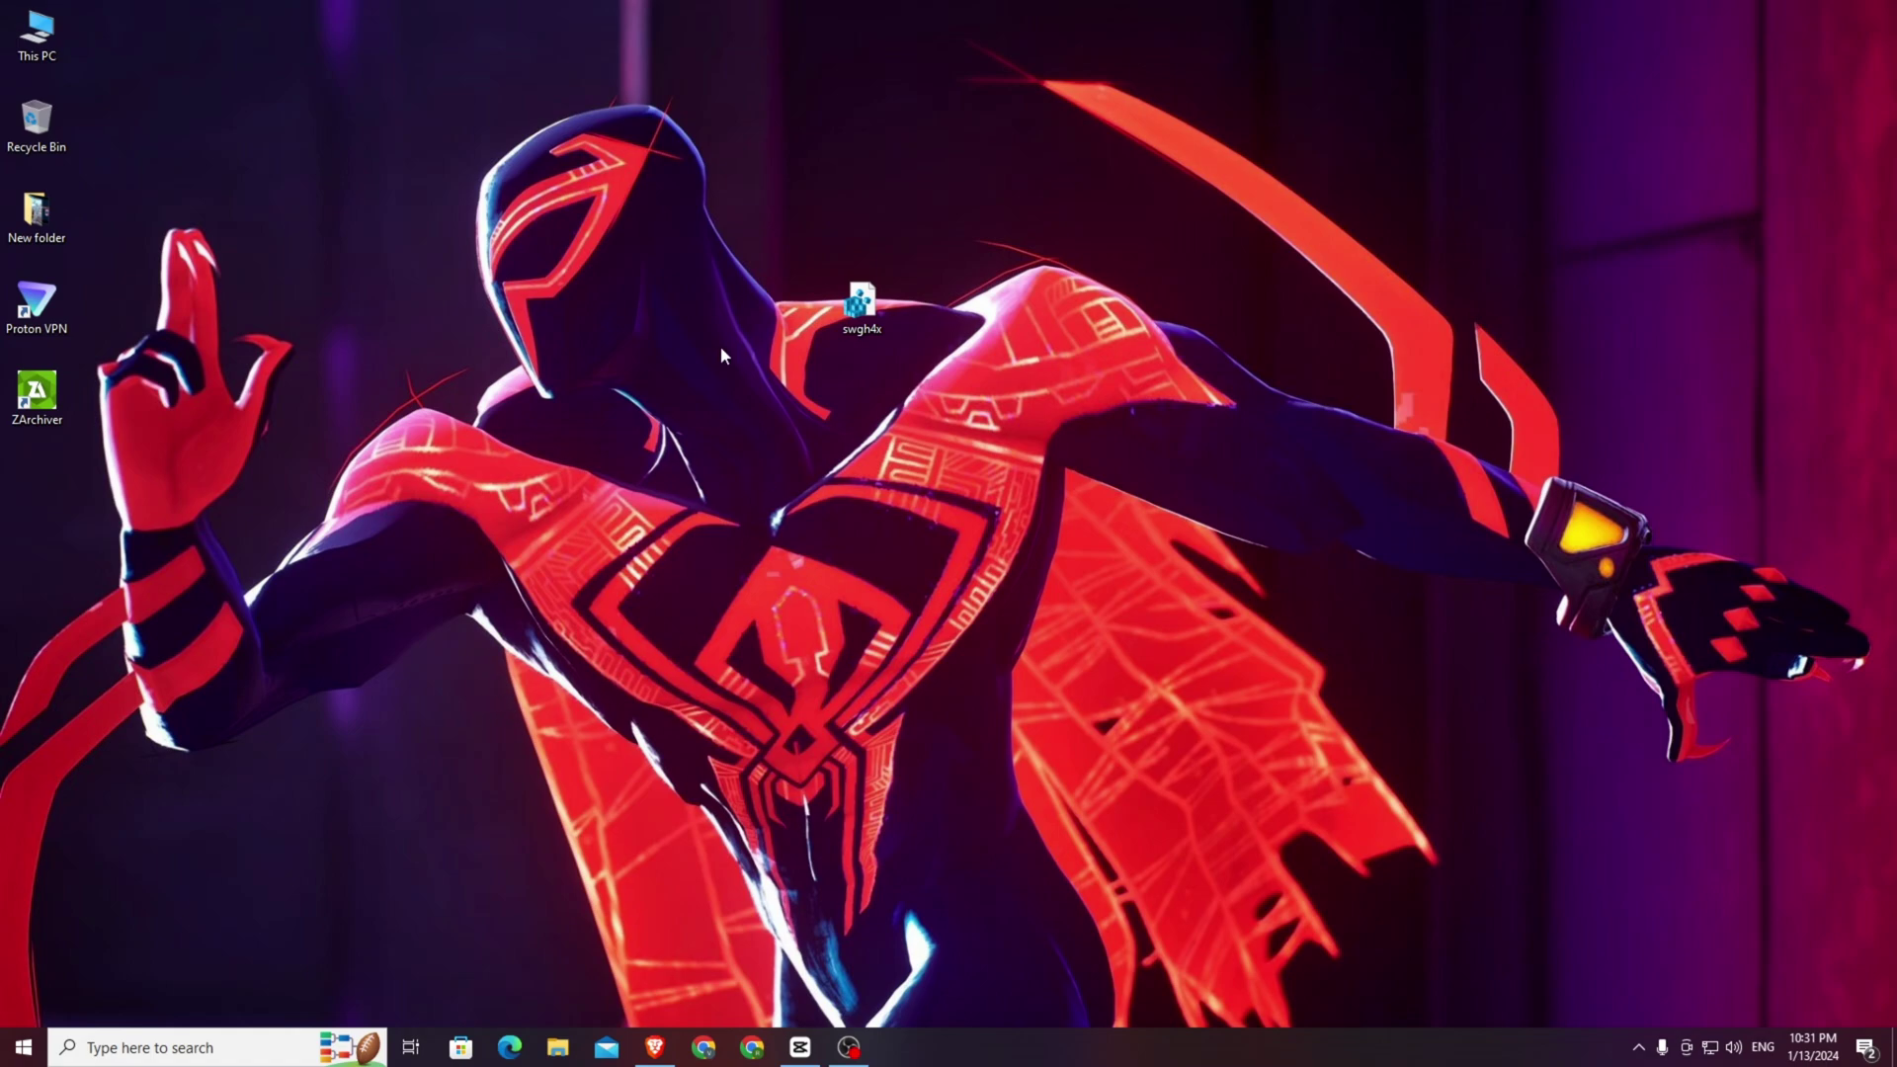
pyautogui.moveTo(723, 270); pyautogui.dragTo(940, 433)
pyautogui.moveTo(758, 203); pyautogui.dragTo(940, 395)
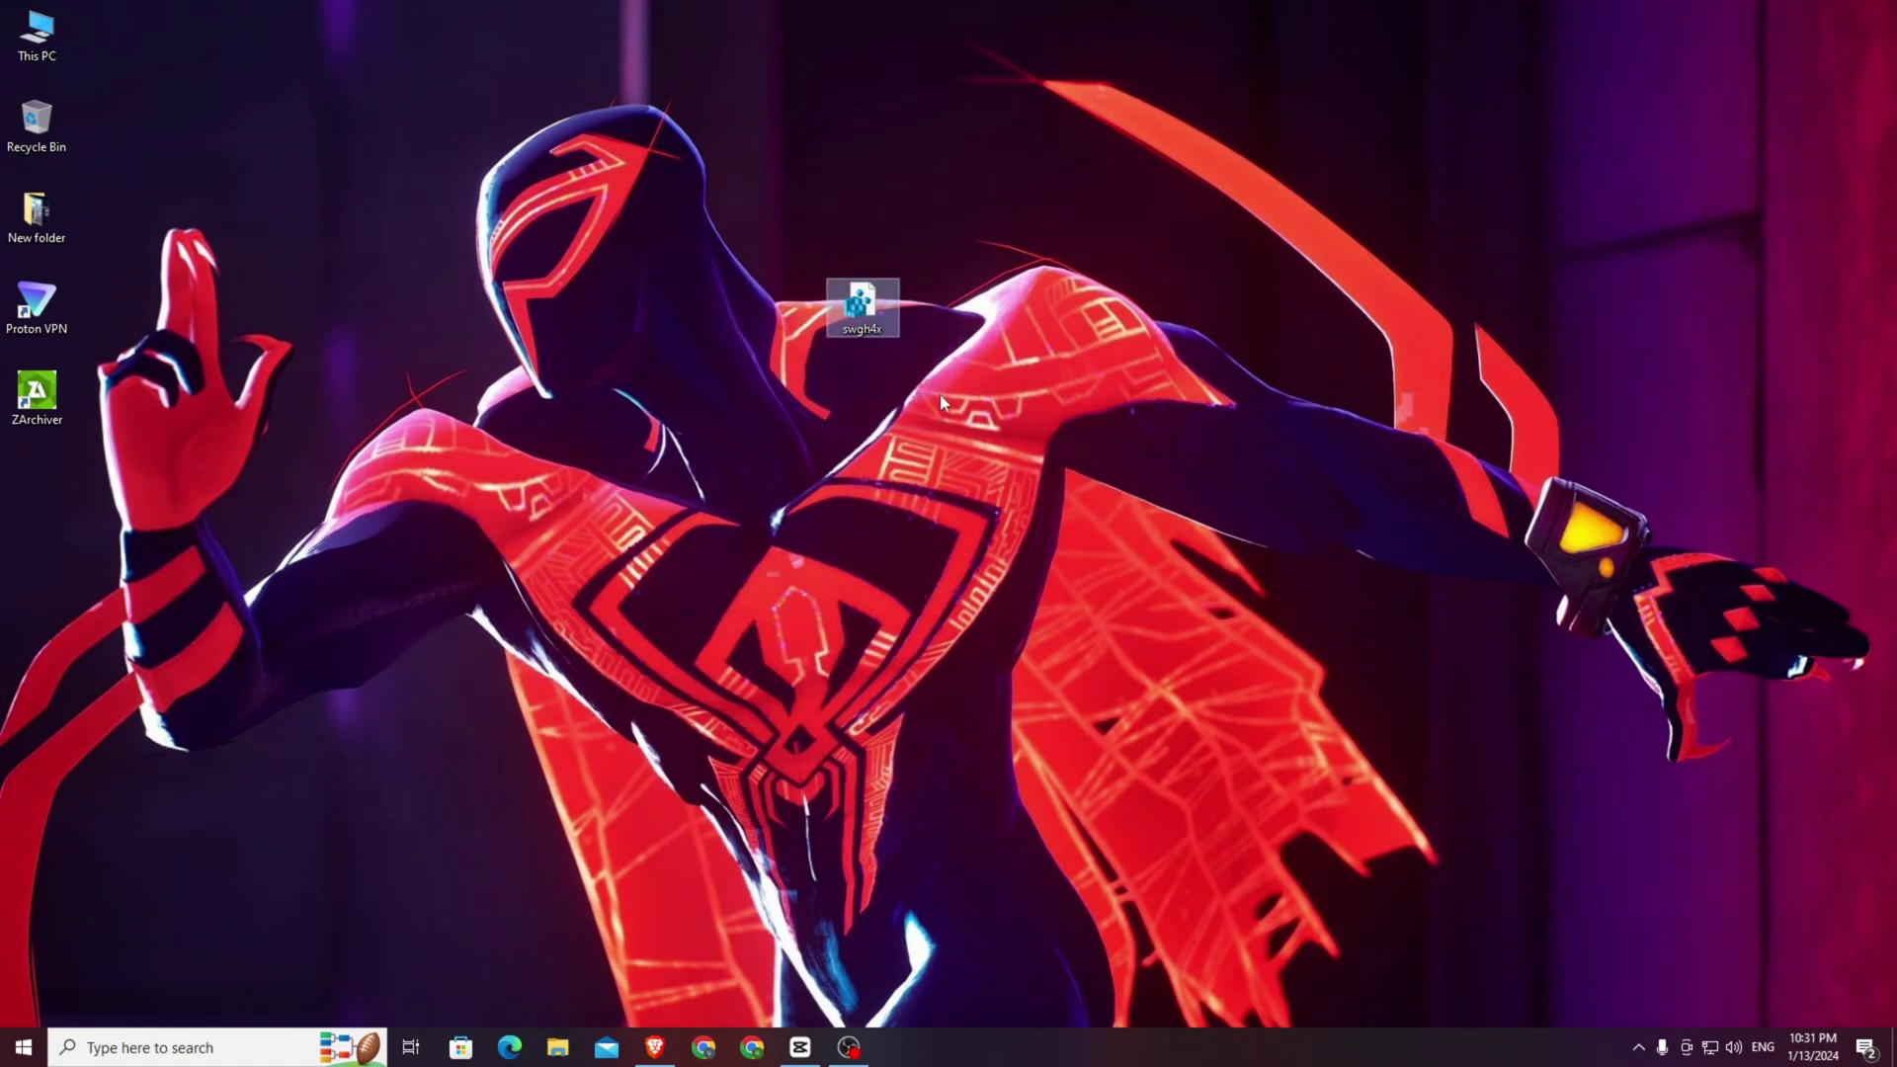
pyautogui.moveTo(741, 203); pyautogui.dragTo(988, 396)
# Move the swgh4x registry file back into the desktop's icon column below ZArchiver, and refresh the desktop.
pyautogui.moveTo(855, 308); pyautogui.dragTo(140, 453)
pyautogui.rightClick(404, 433)
pyautogui.click(464, 521)
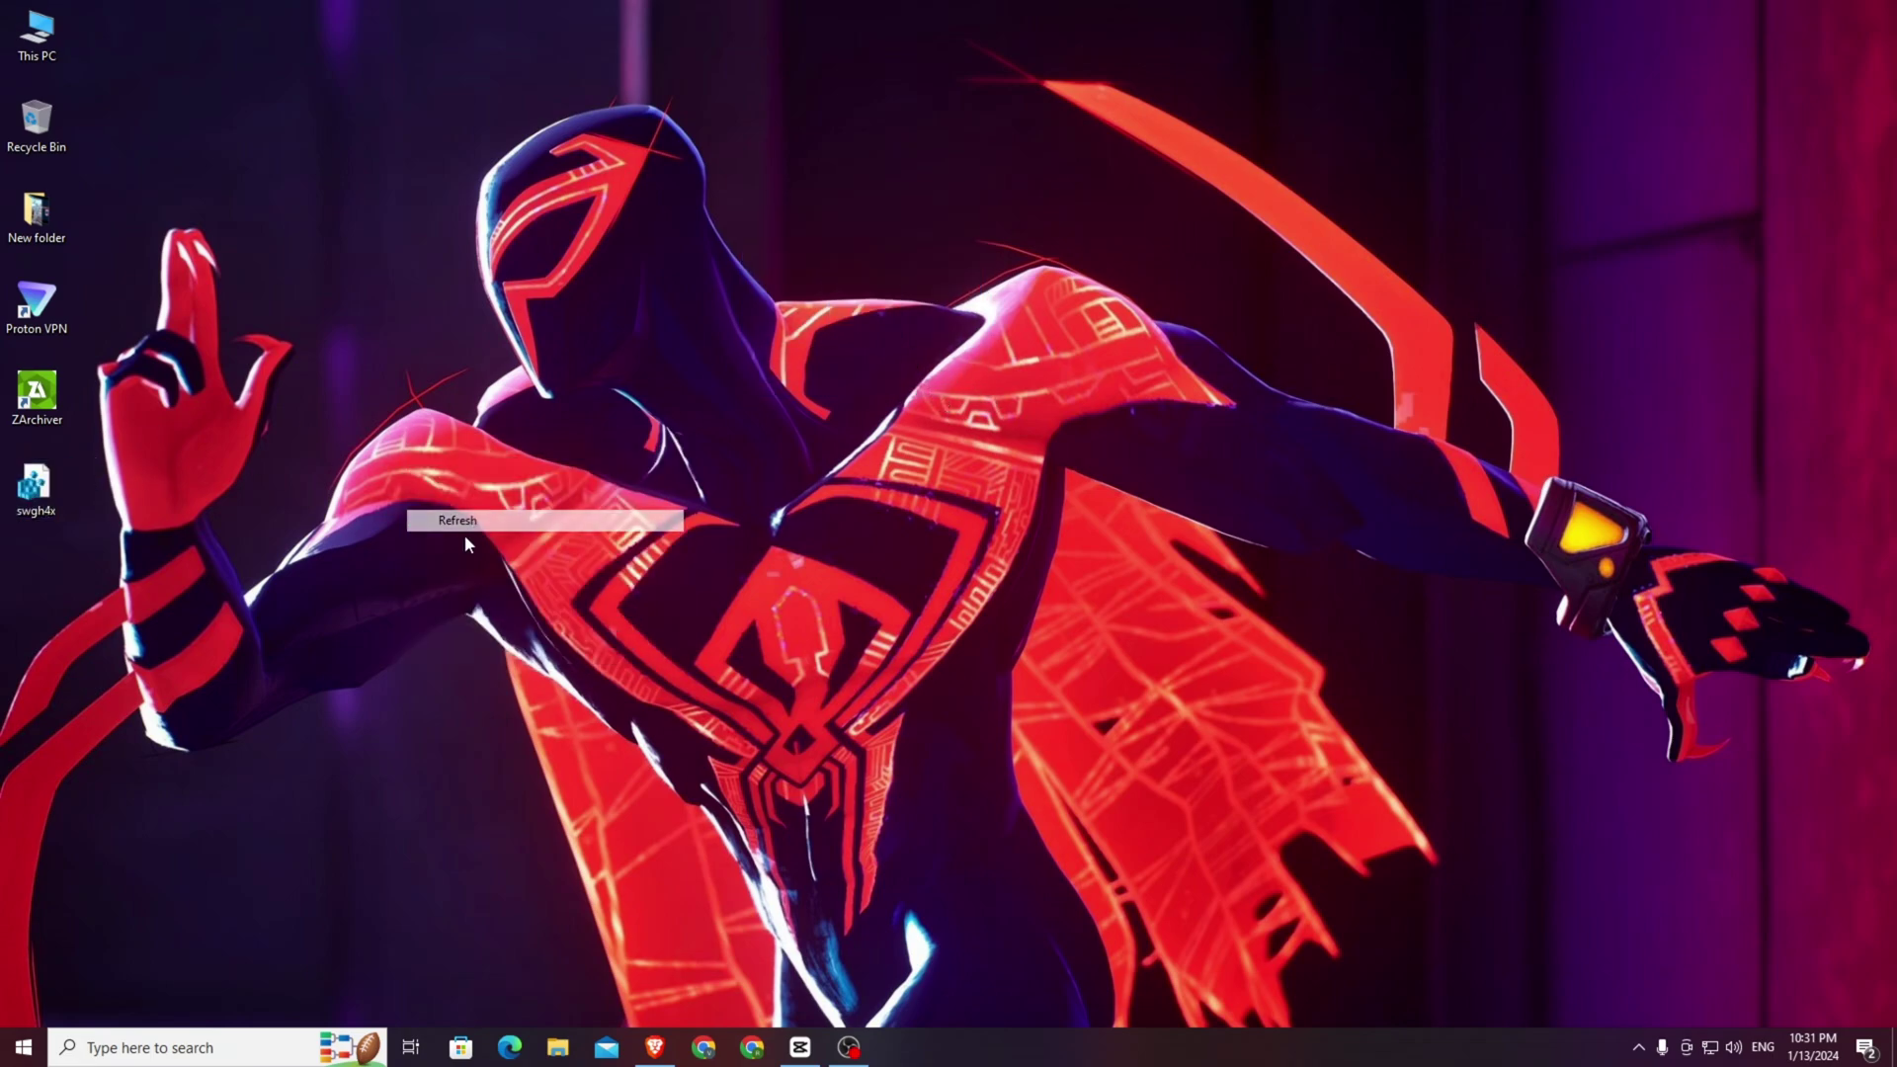
# Reopen the Windows mouse settings, check the cursor speed, and bring up the additional mouse options.
pyautogui.click(190, 1049)
pyautogui.write('mou')
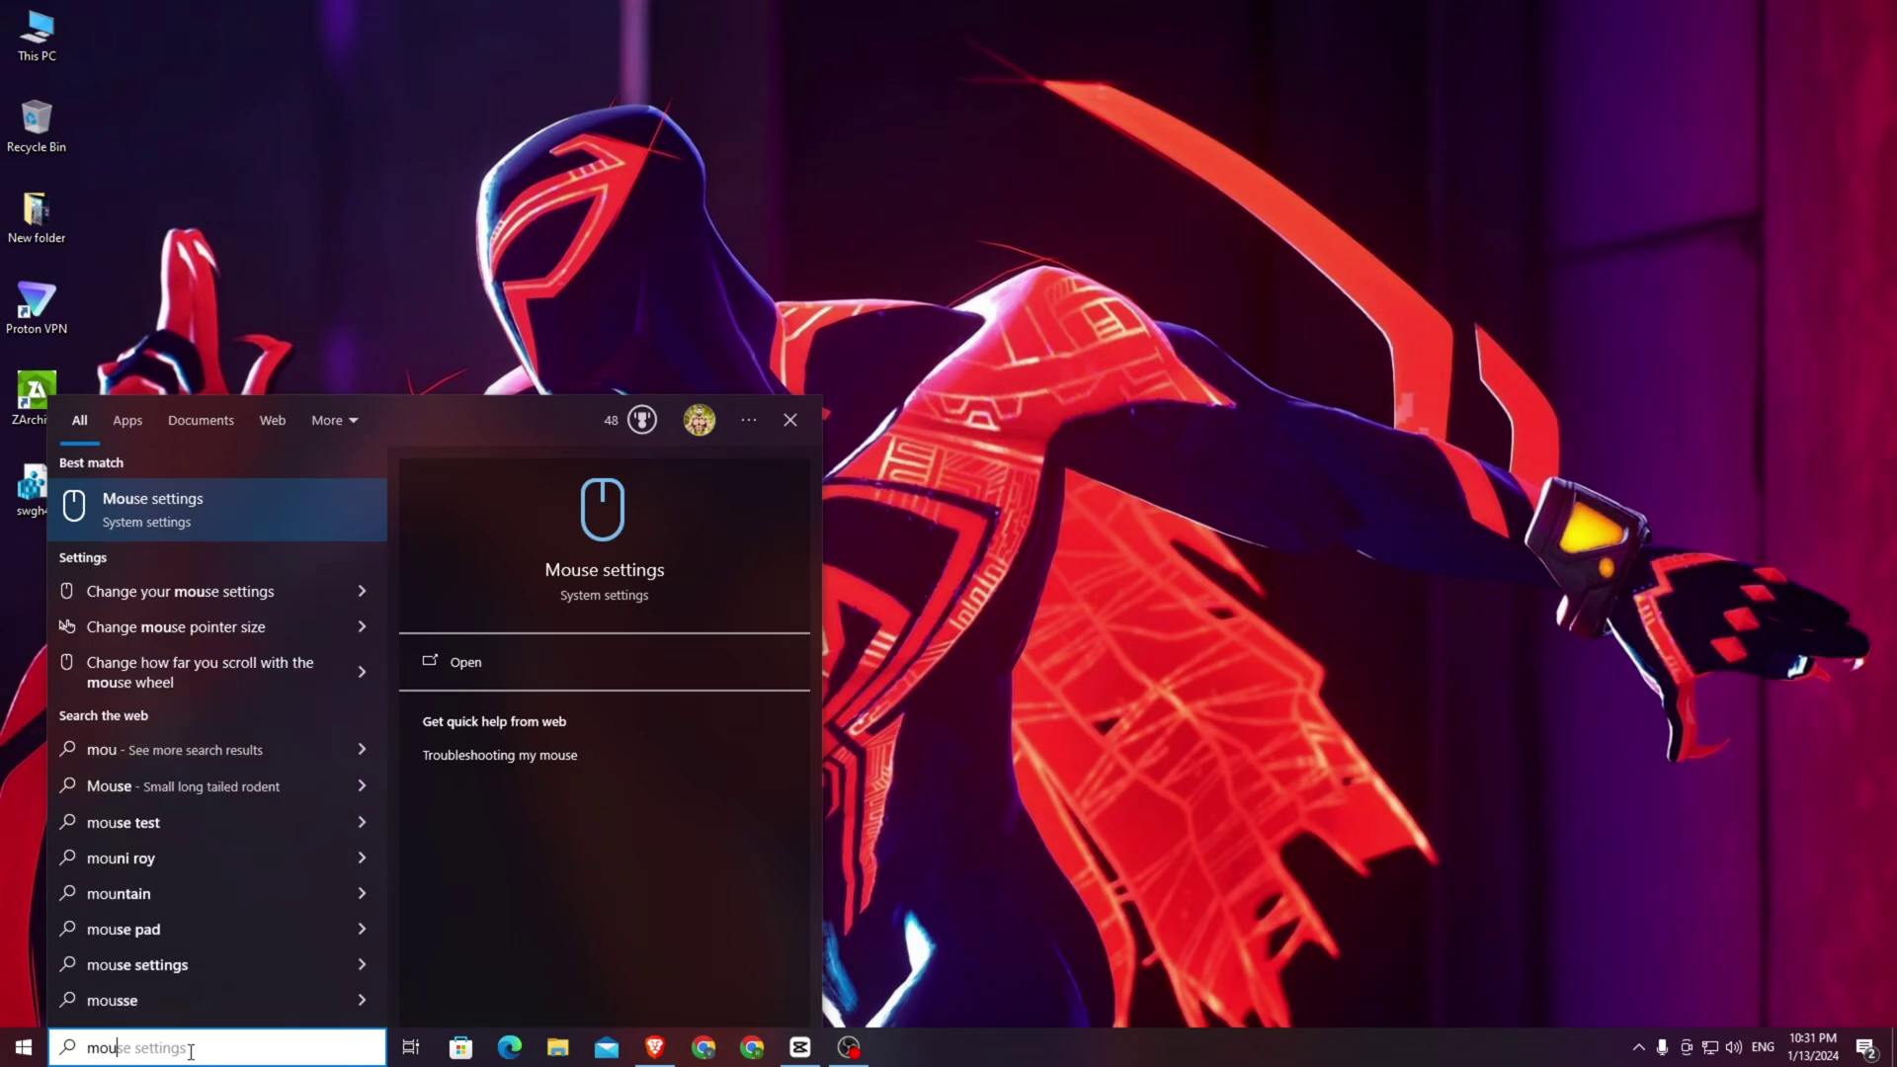
pyautogui.click(210, 514)
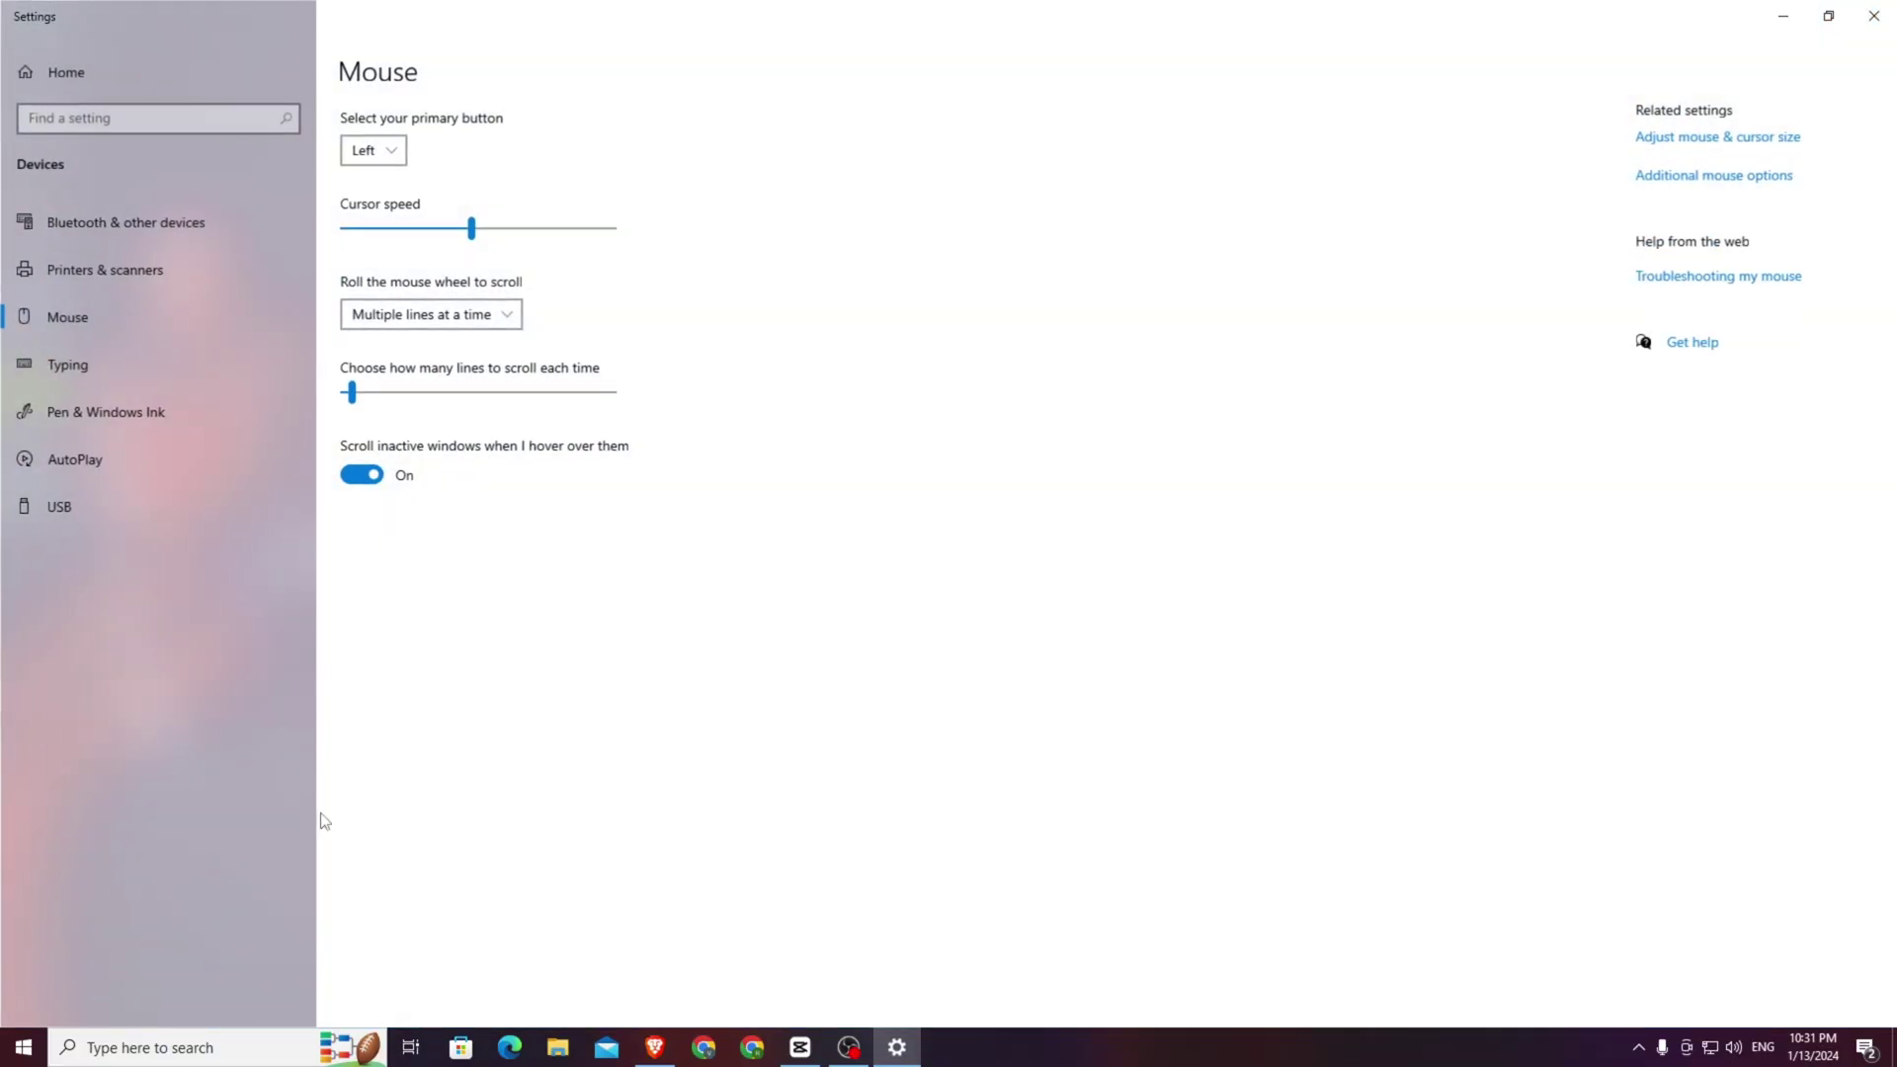
pyautogui.click(472, 231)
pyautogui.click(1751, 177)
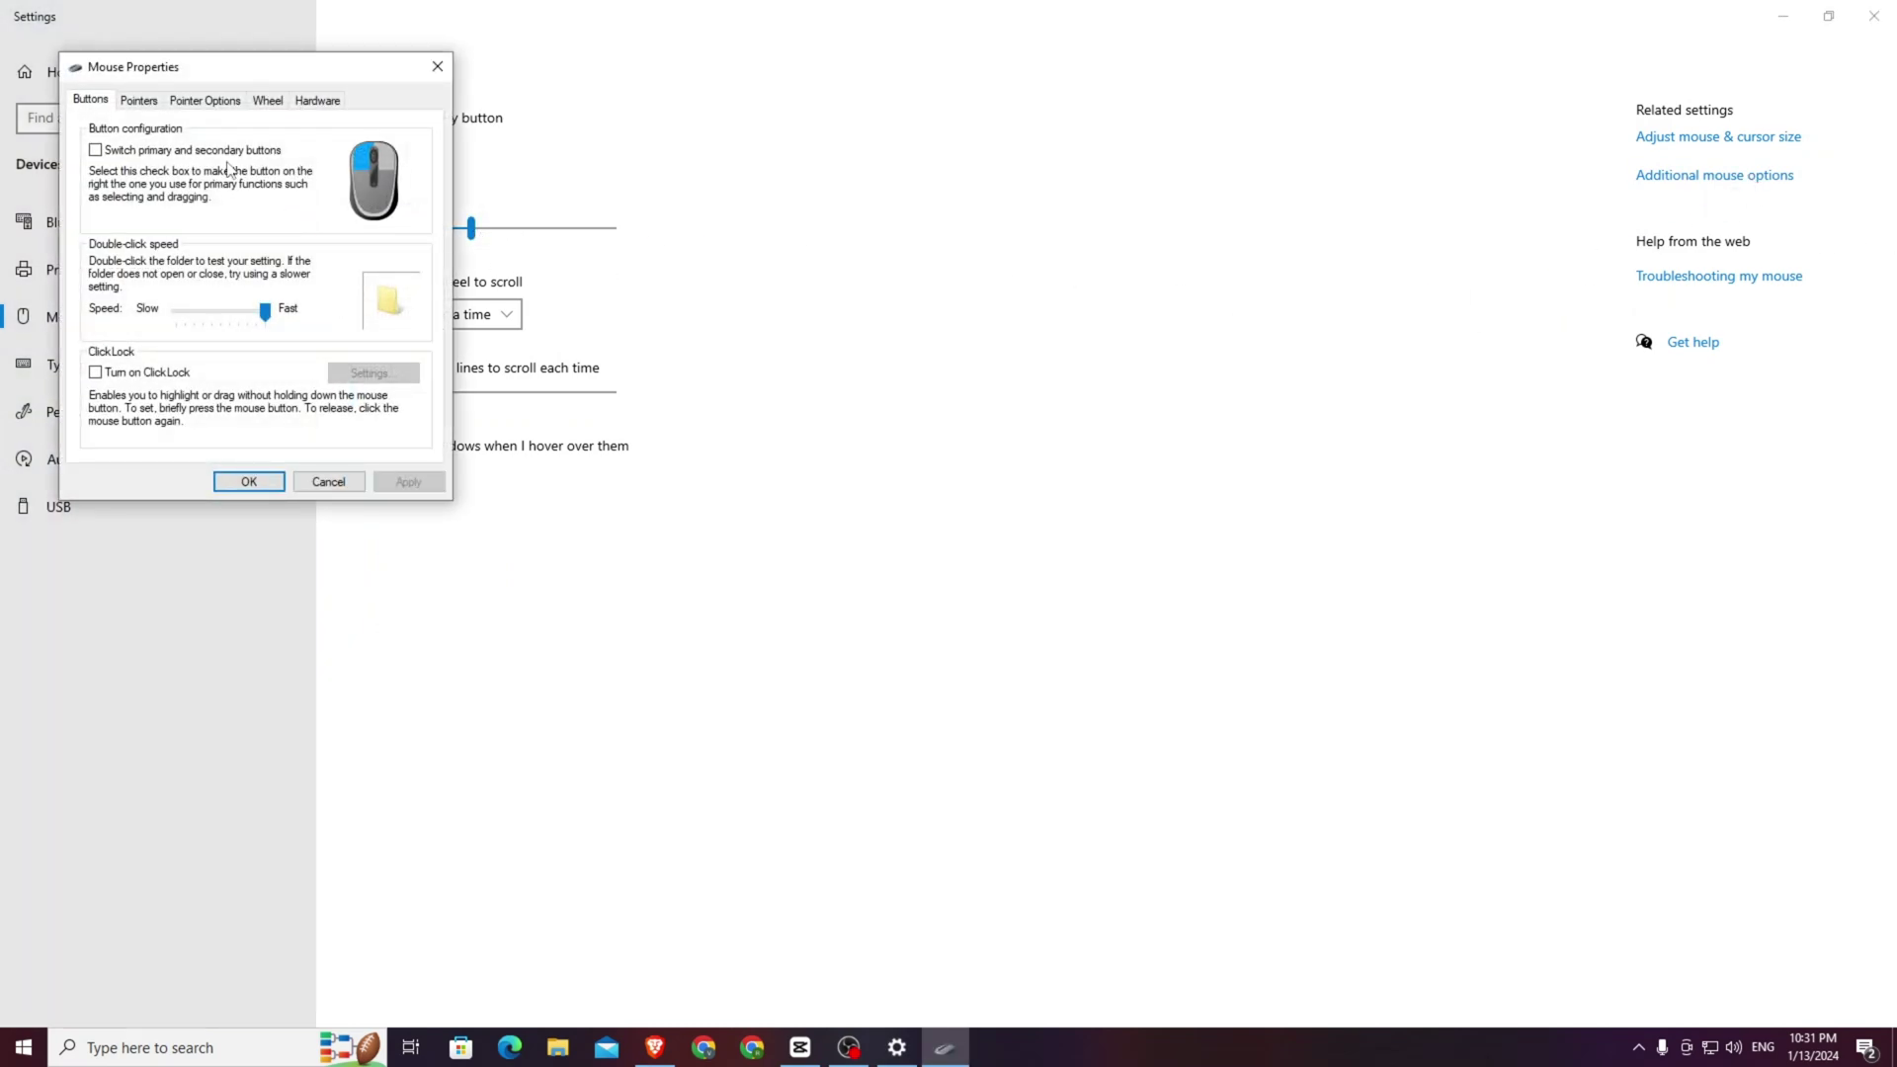
# Check the pointer speed and Enhance pointer precision in the pointer options, cancel the dialog, and close the settings.
pyautogui.click(161, 102)
pyautogui.click(205, 100)
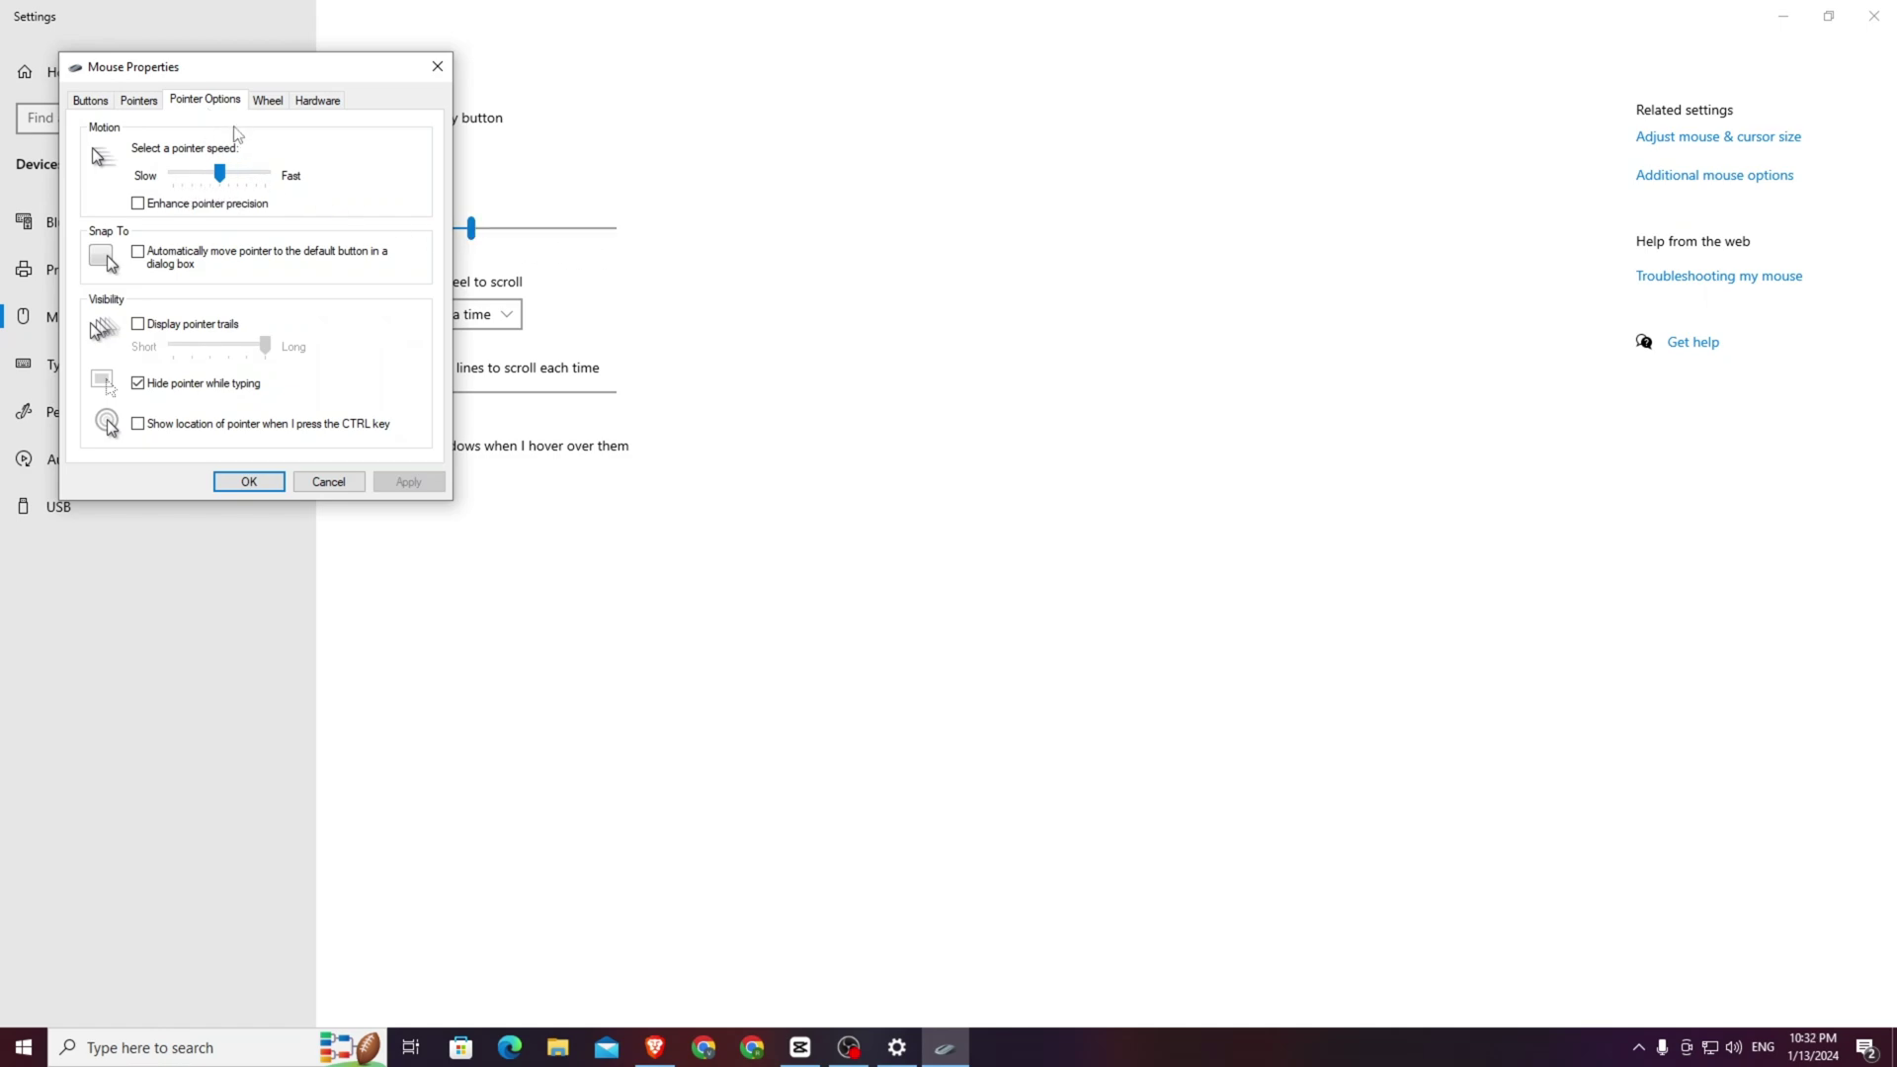
pyautogui.click(328, 482)
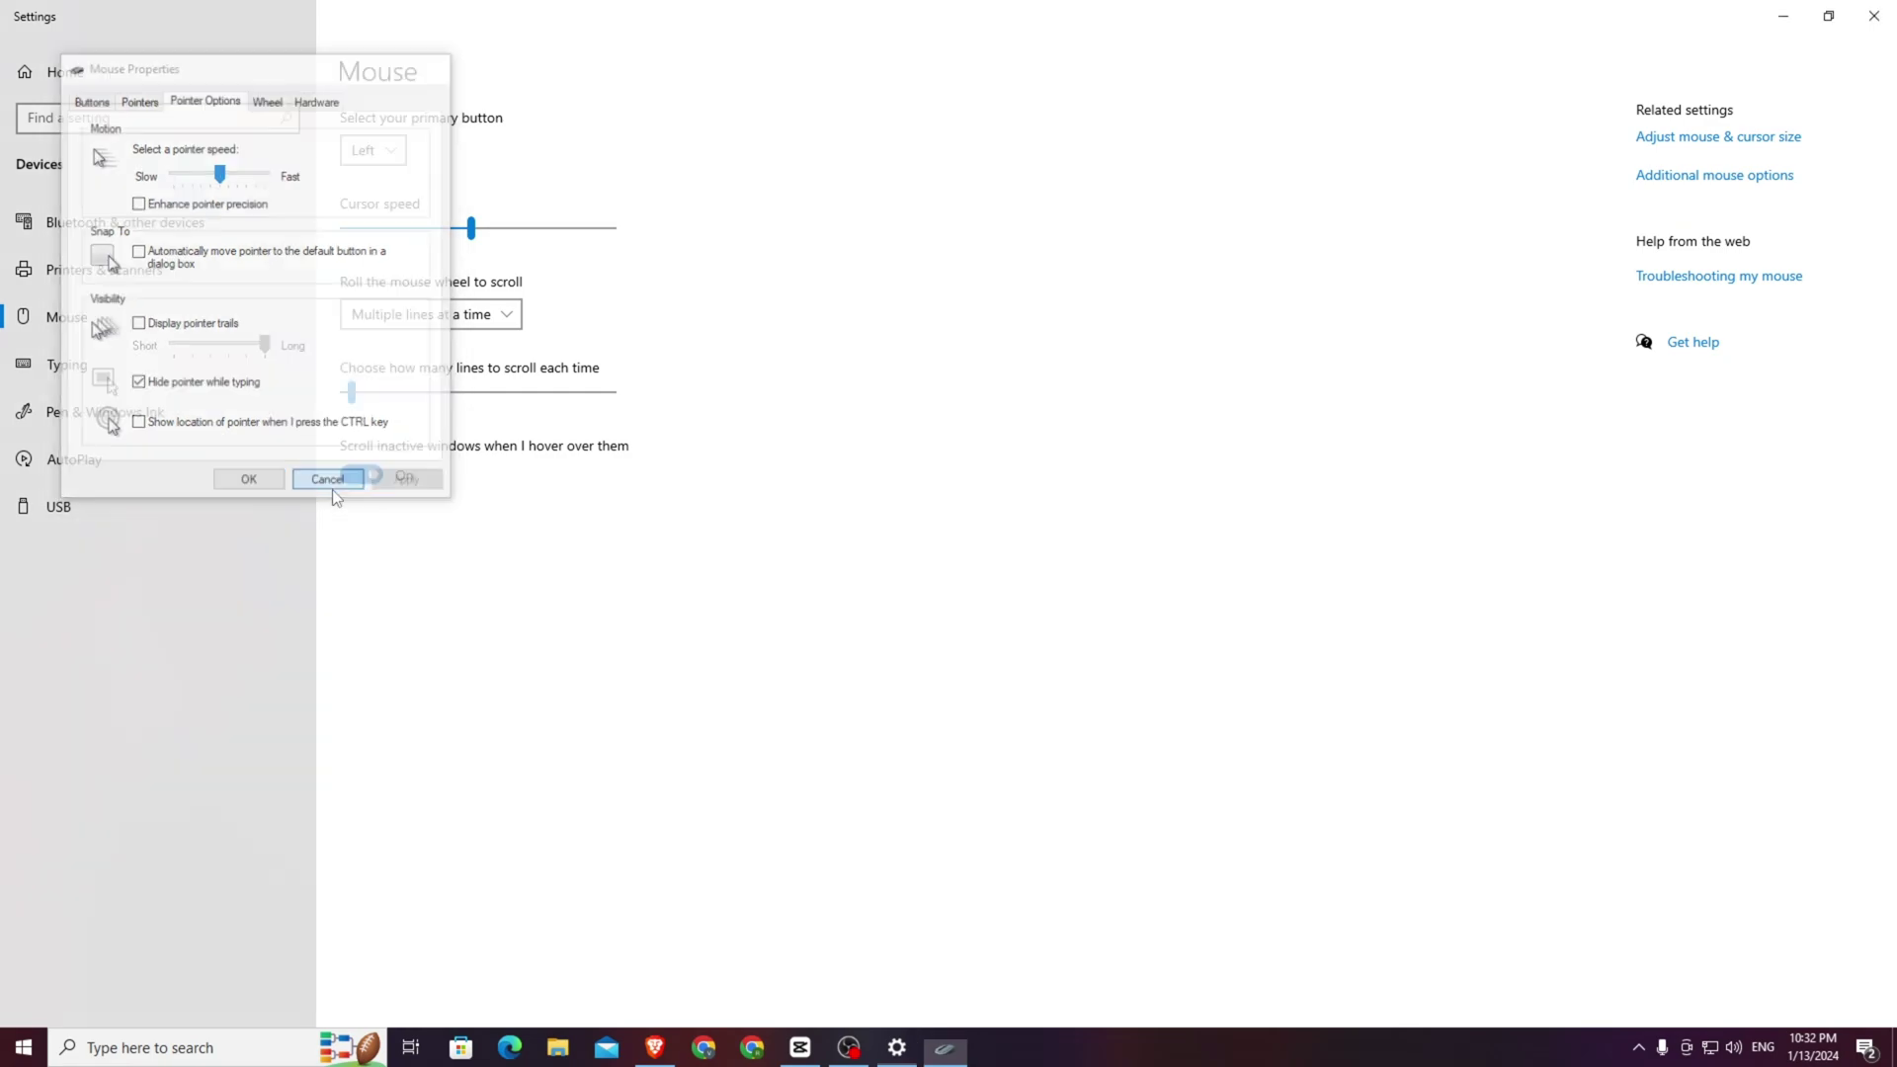
pyautogui.click(1875, 16)
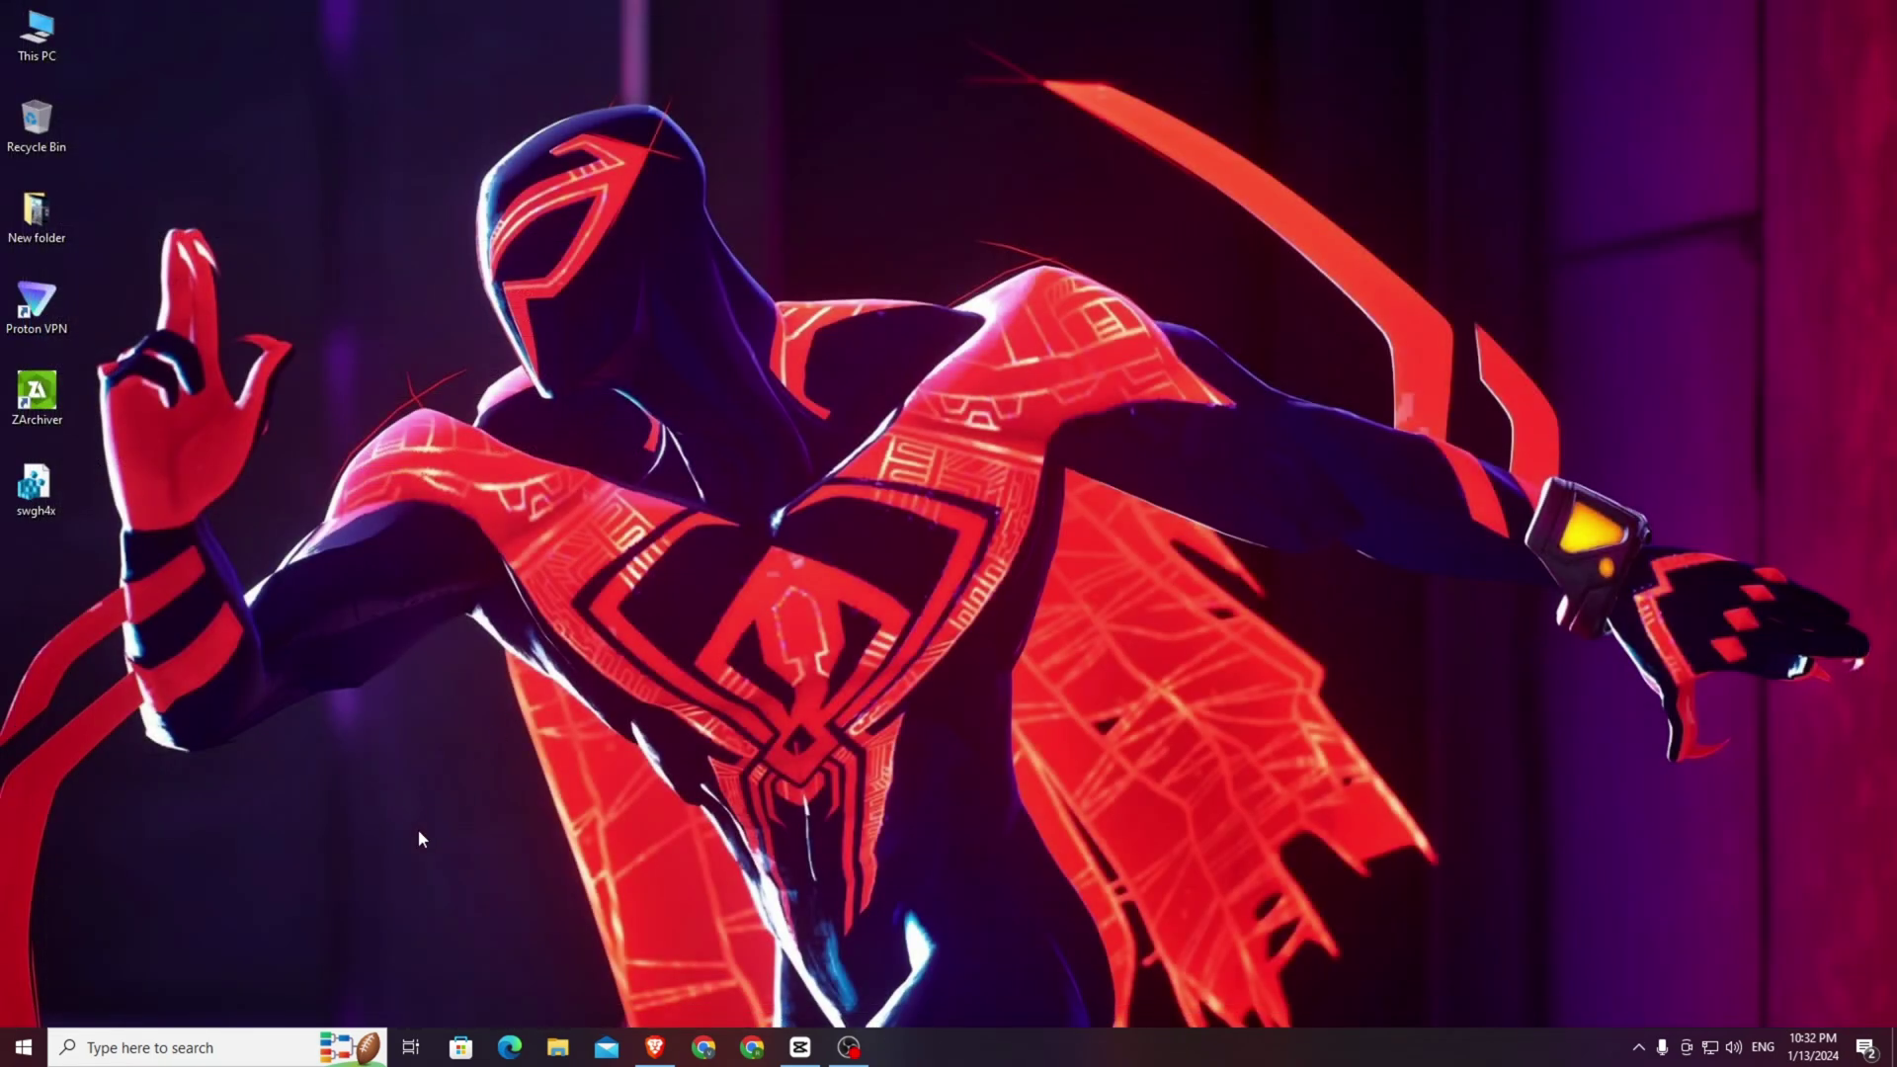
# Open the GM320 RGB mouse software, review its performance settings for sensitivity, polling rate and DPI, and close it.
pyautogui.click(25, 1046)
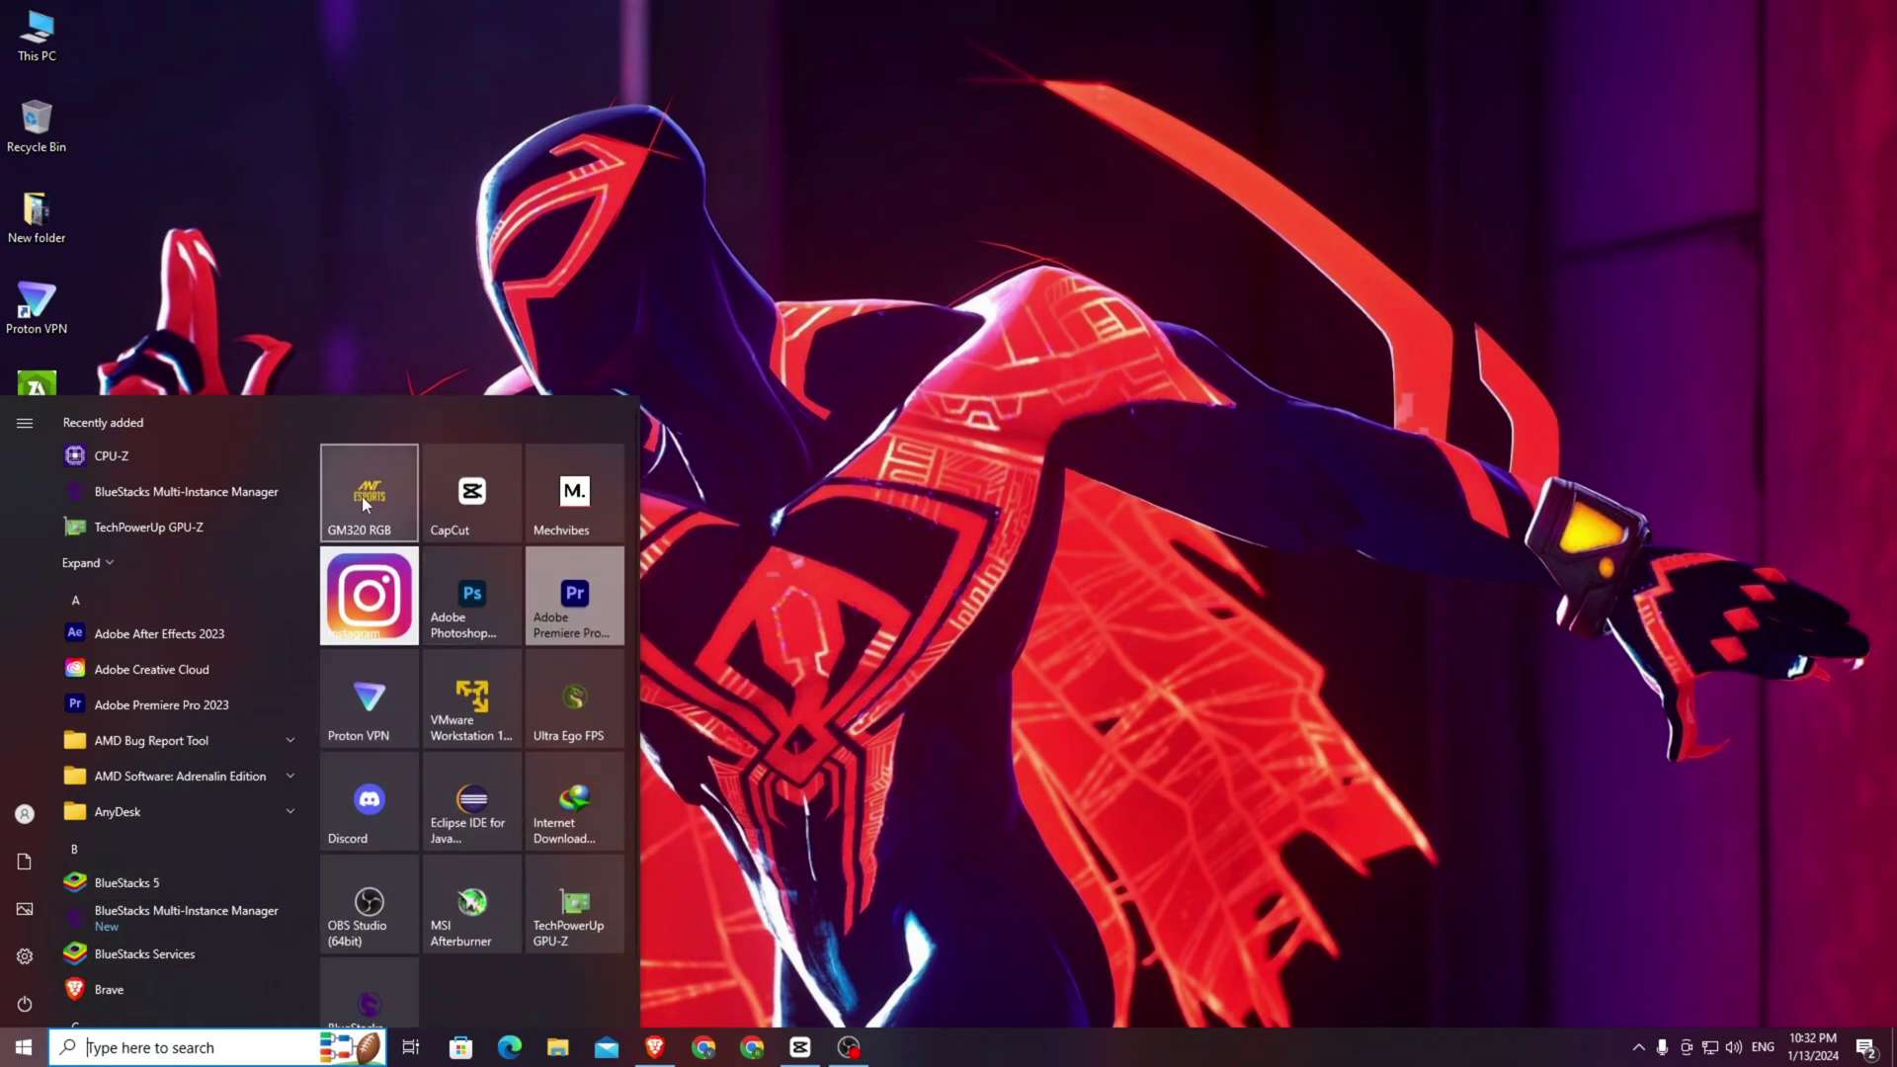
pyautogui.click(362, 496)
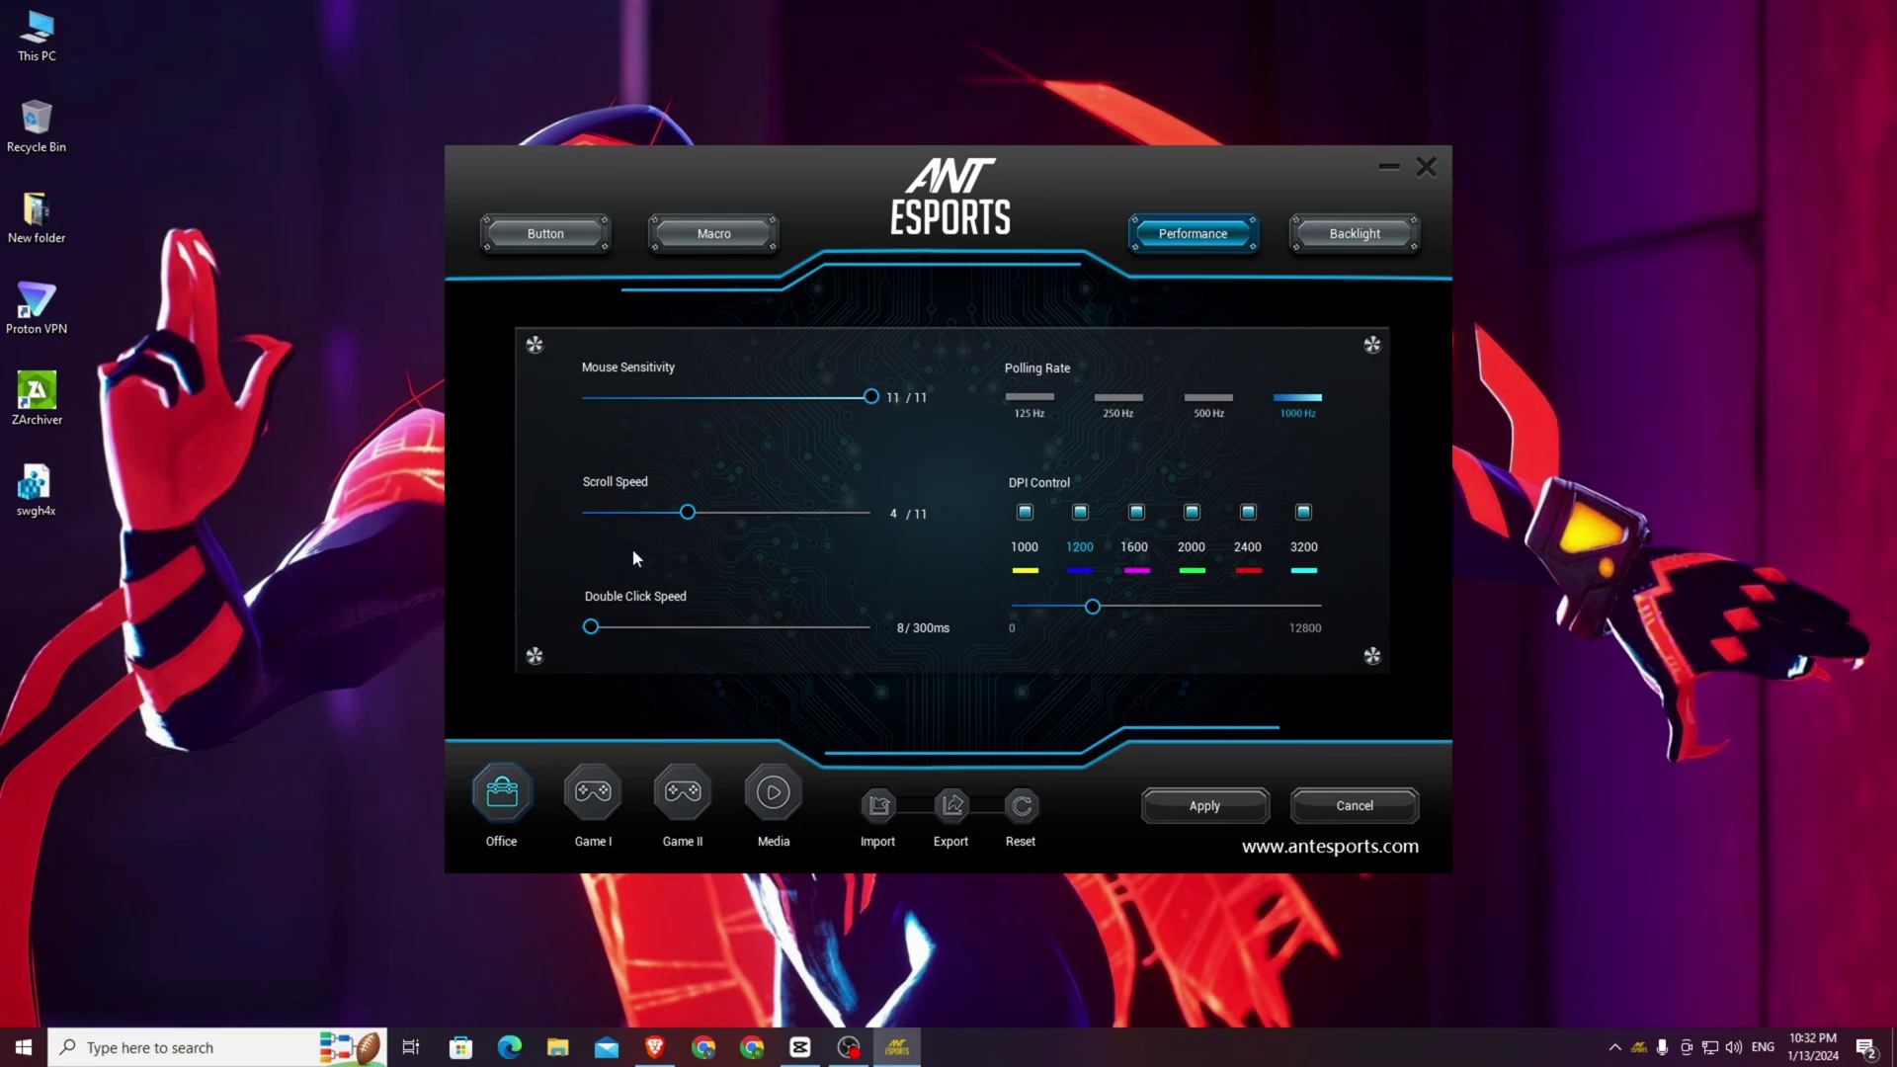
pyautogui.click(1426, 167)
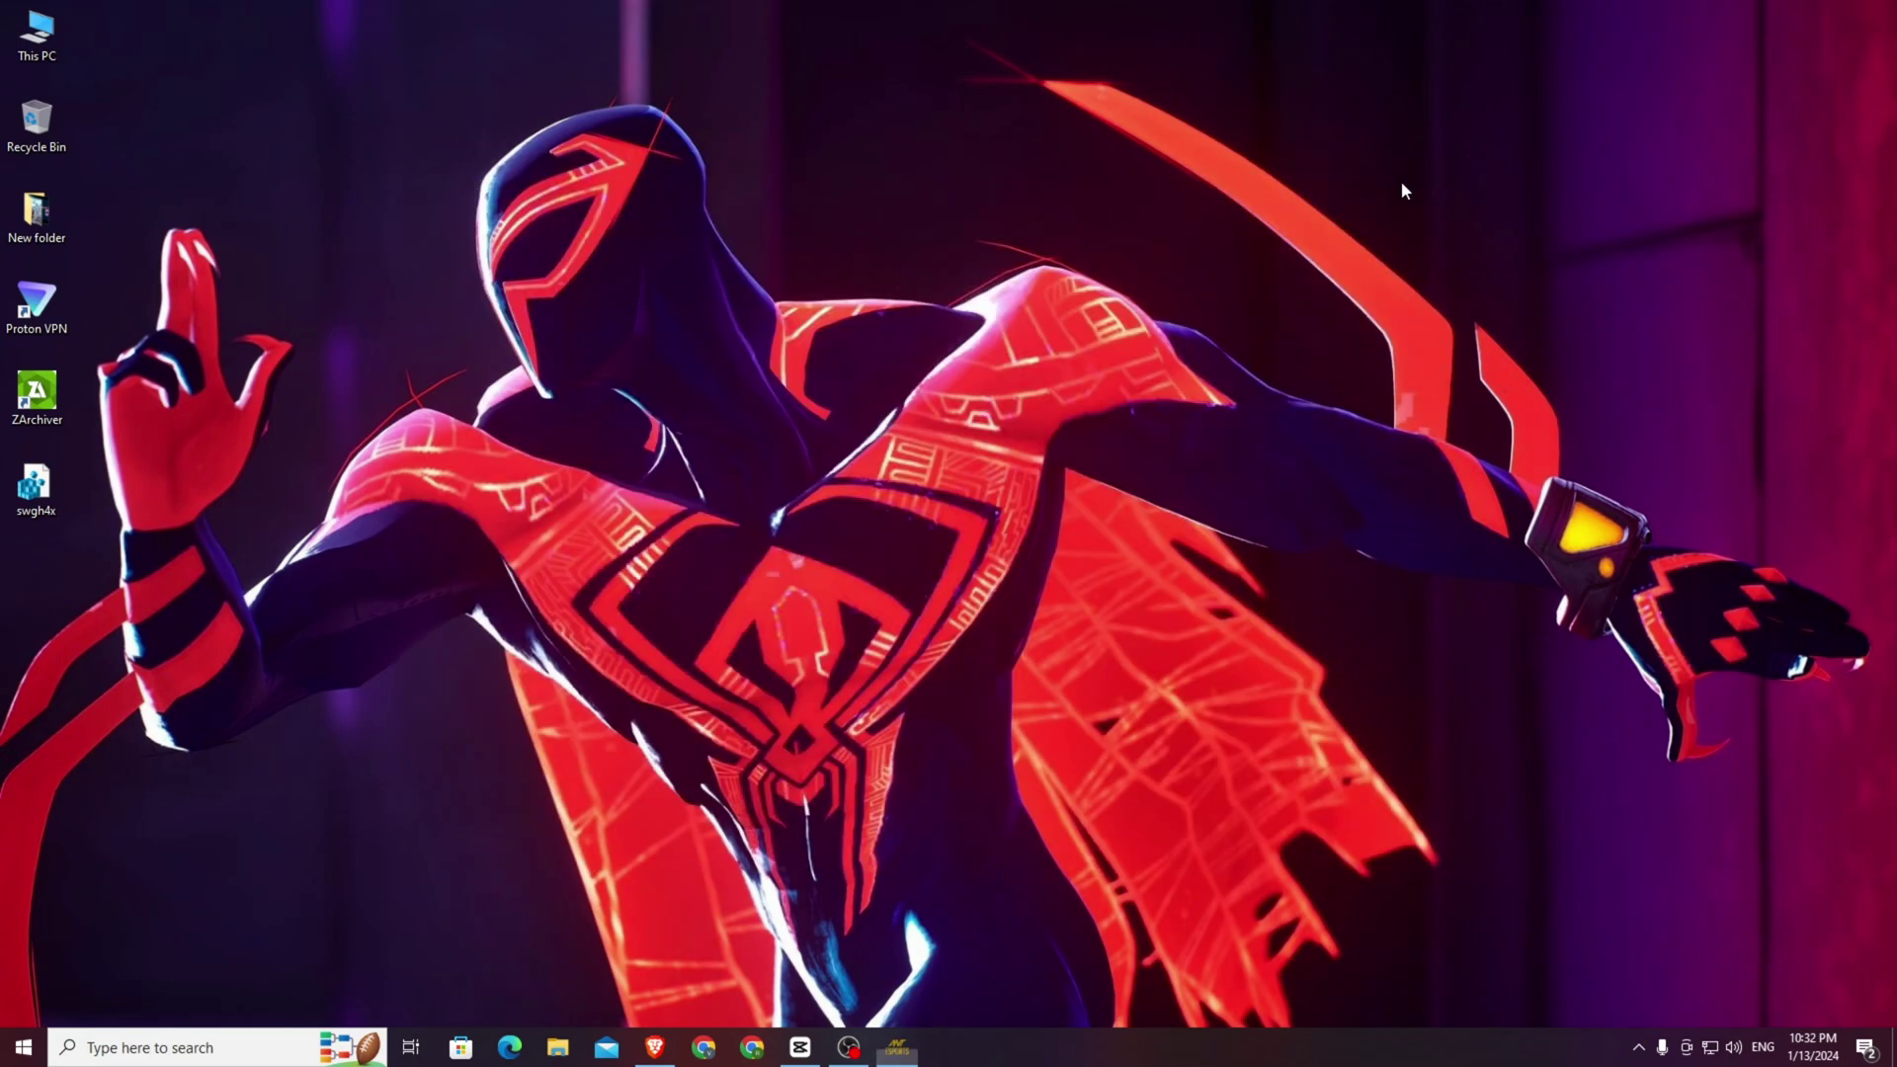
pyautogui.rightClick(1075, 344)
pyautogui.rightClick(1162, 423)
pyautogui.rightClick(1219, 506)
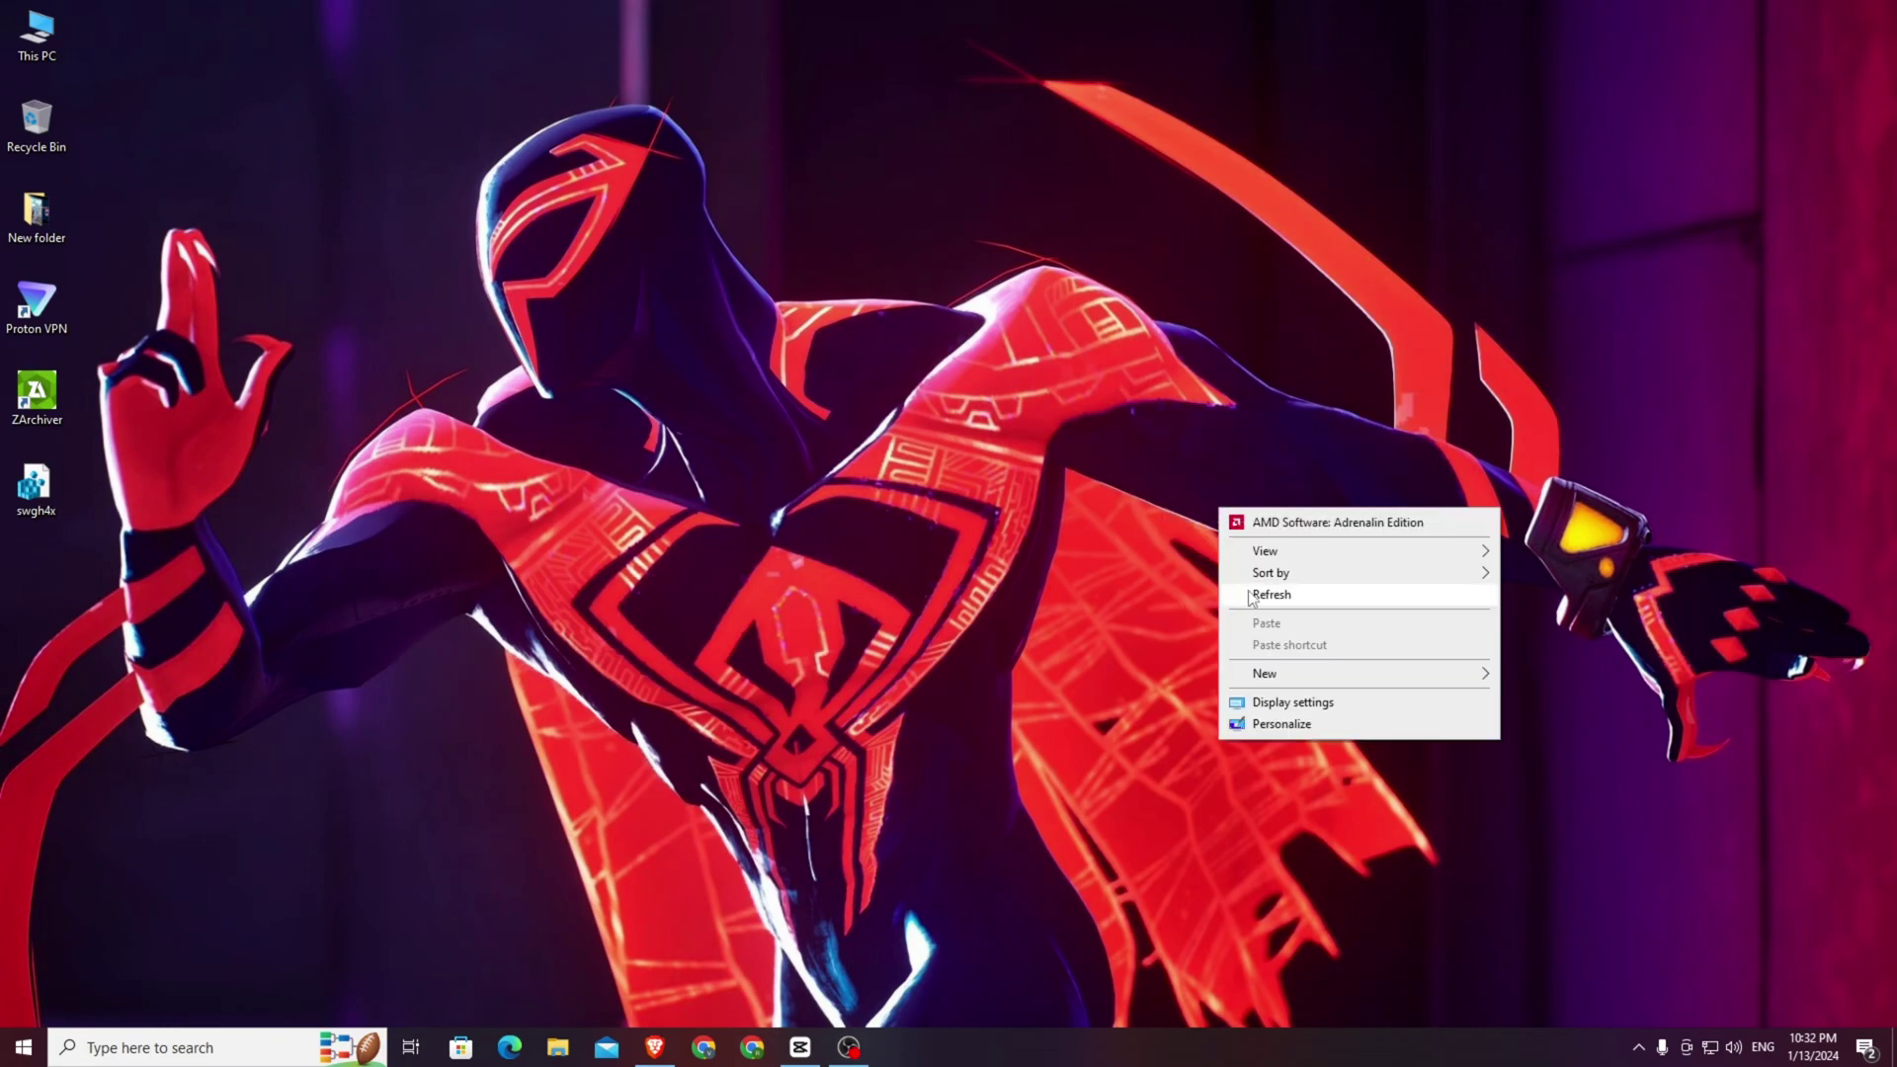
pyautogui.press('Escape')
pyautogui.press('super+s')
pyautogui.press('Escape')
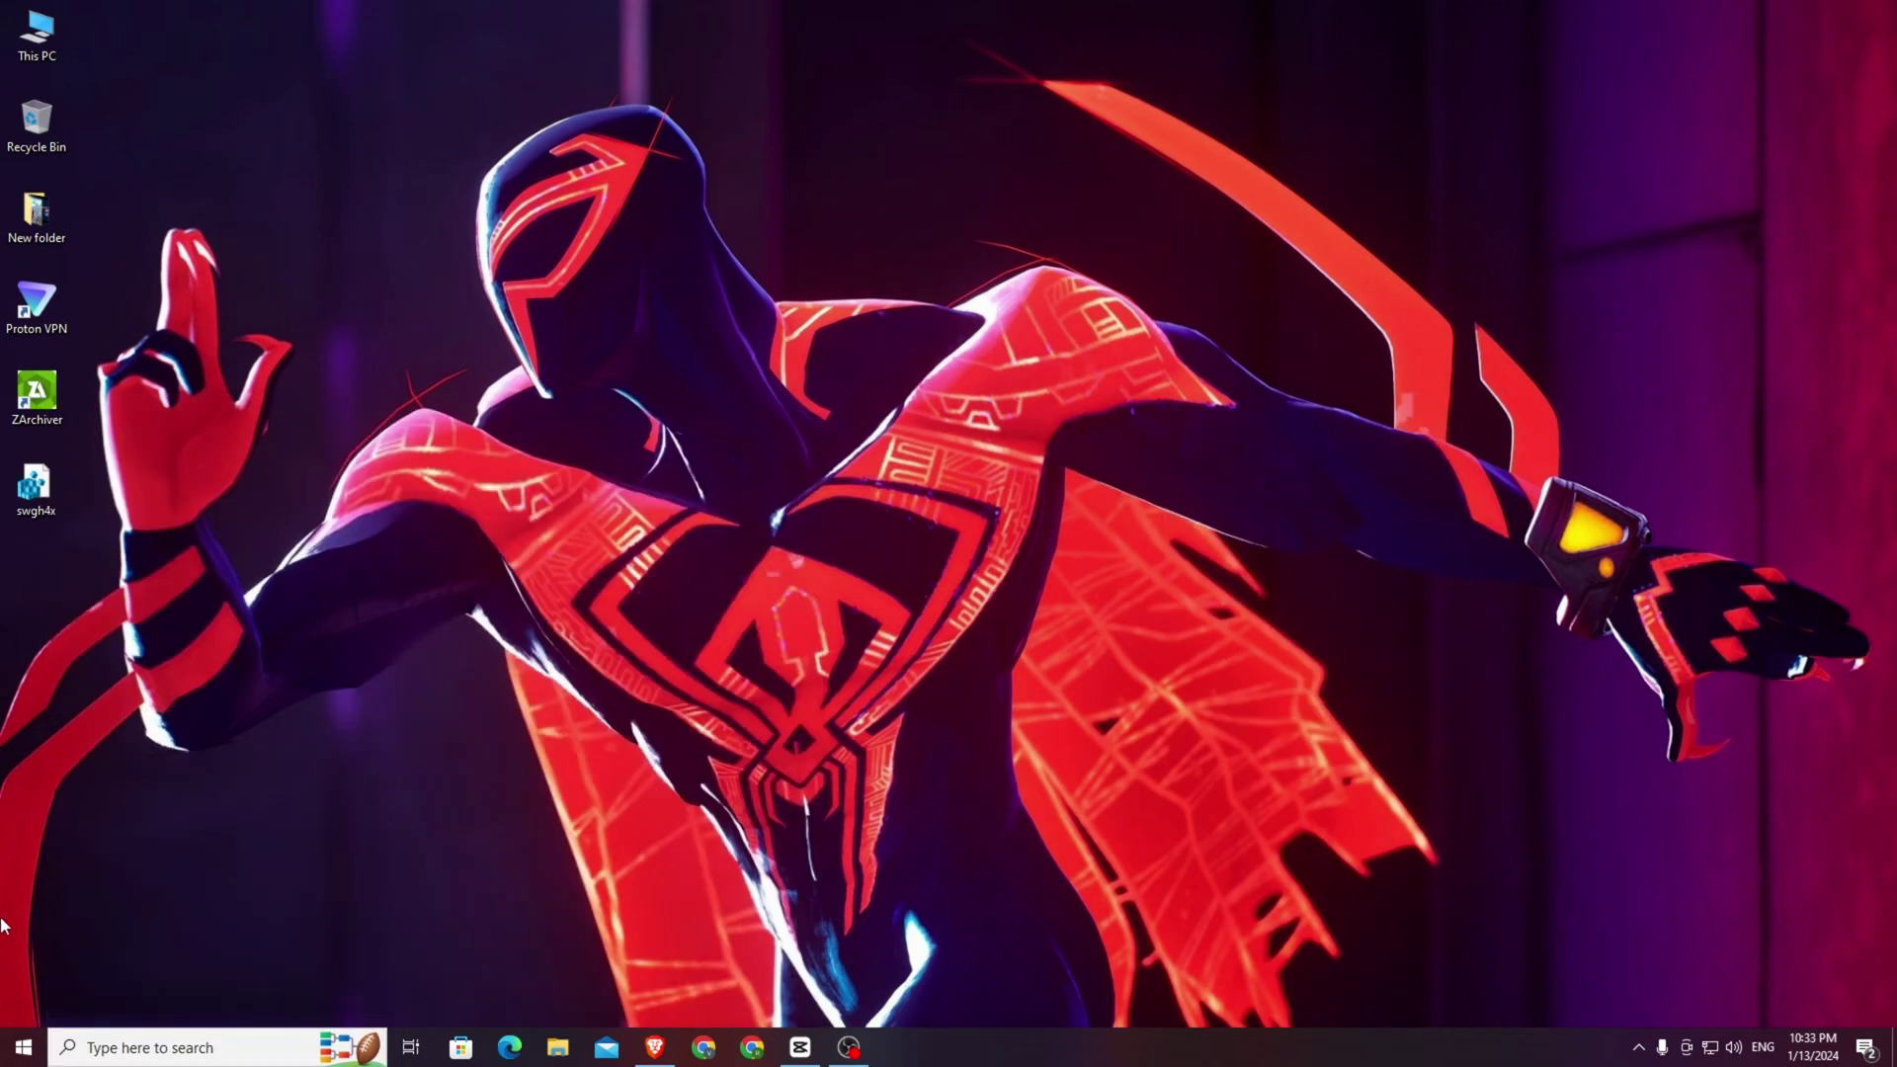
pyautogui.press('super')
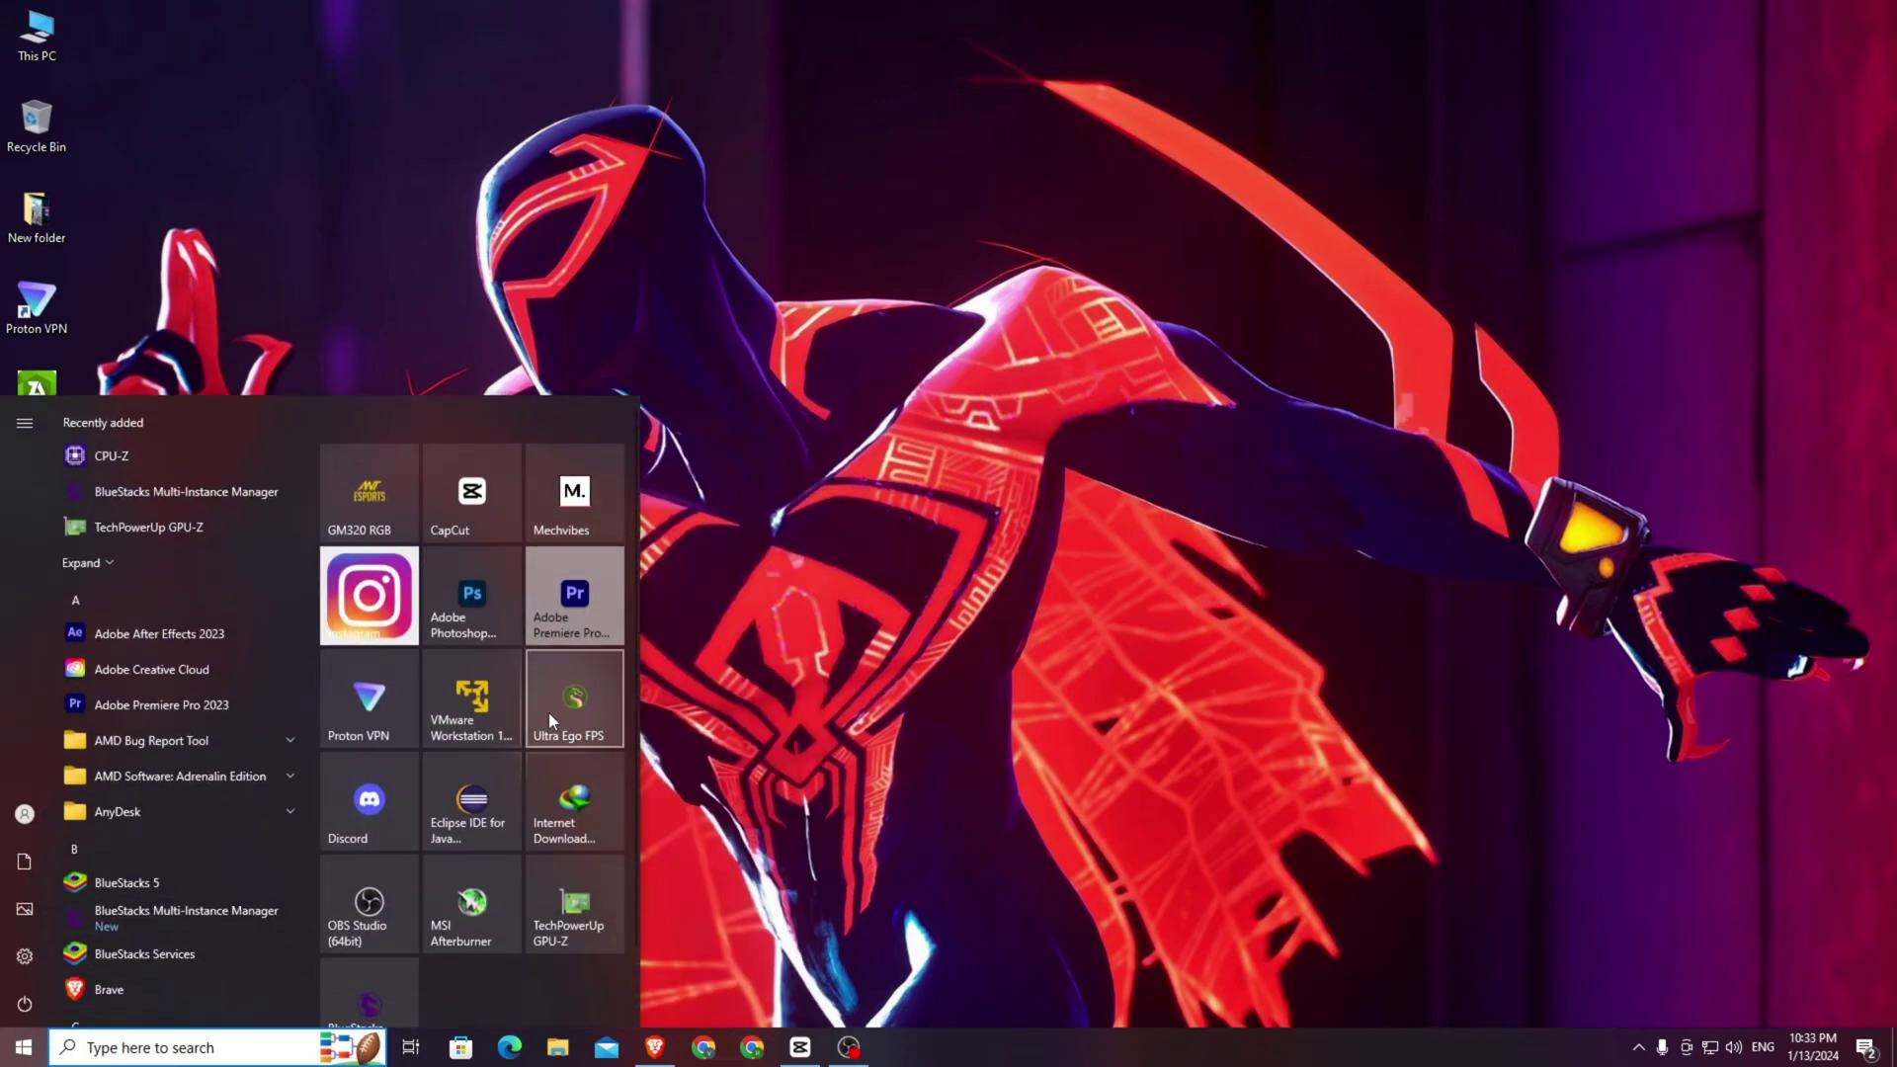
pyautogui.click(827, 860)
# Launch Ultra Ego FPS and continue past the low-RAM performance warning.
pyautogui.press('super')
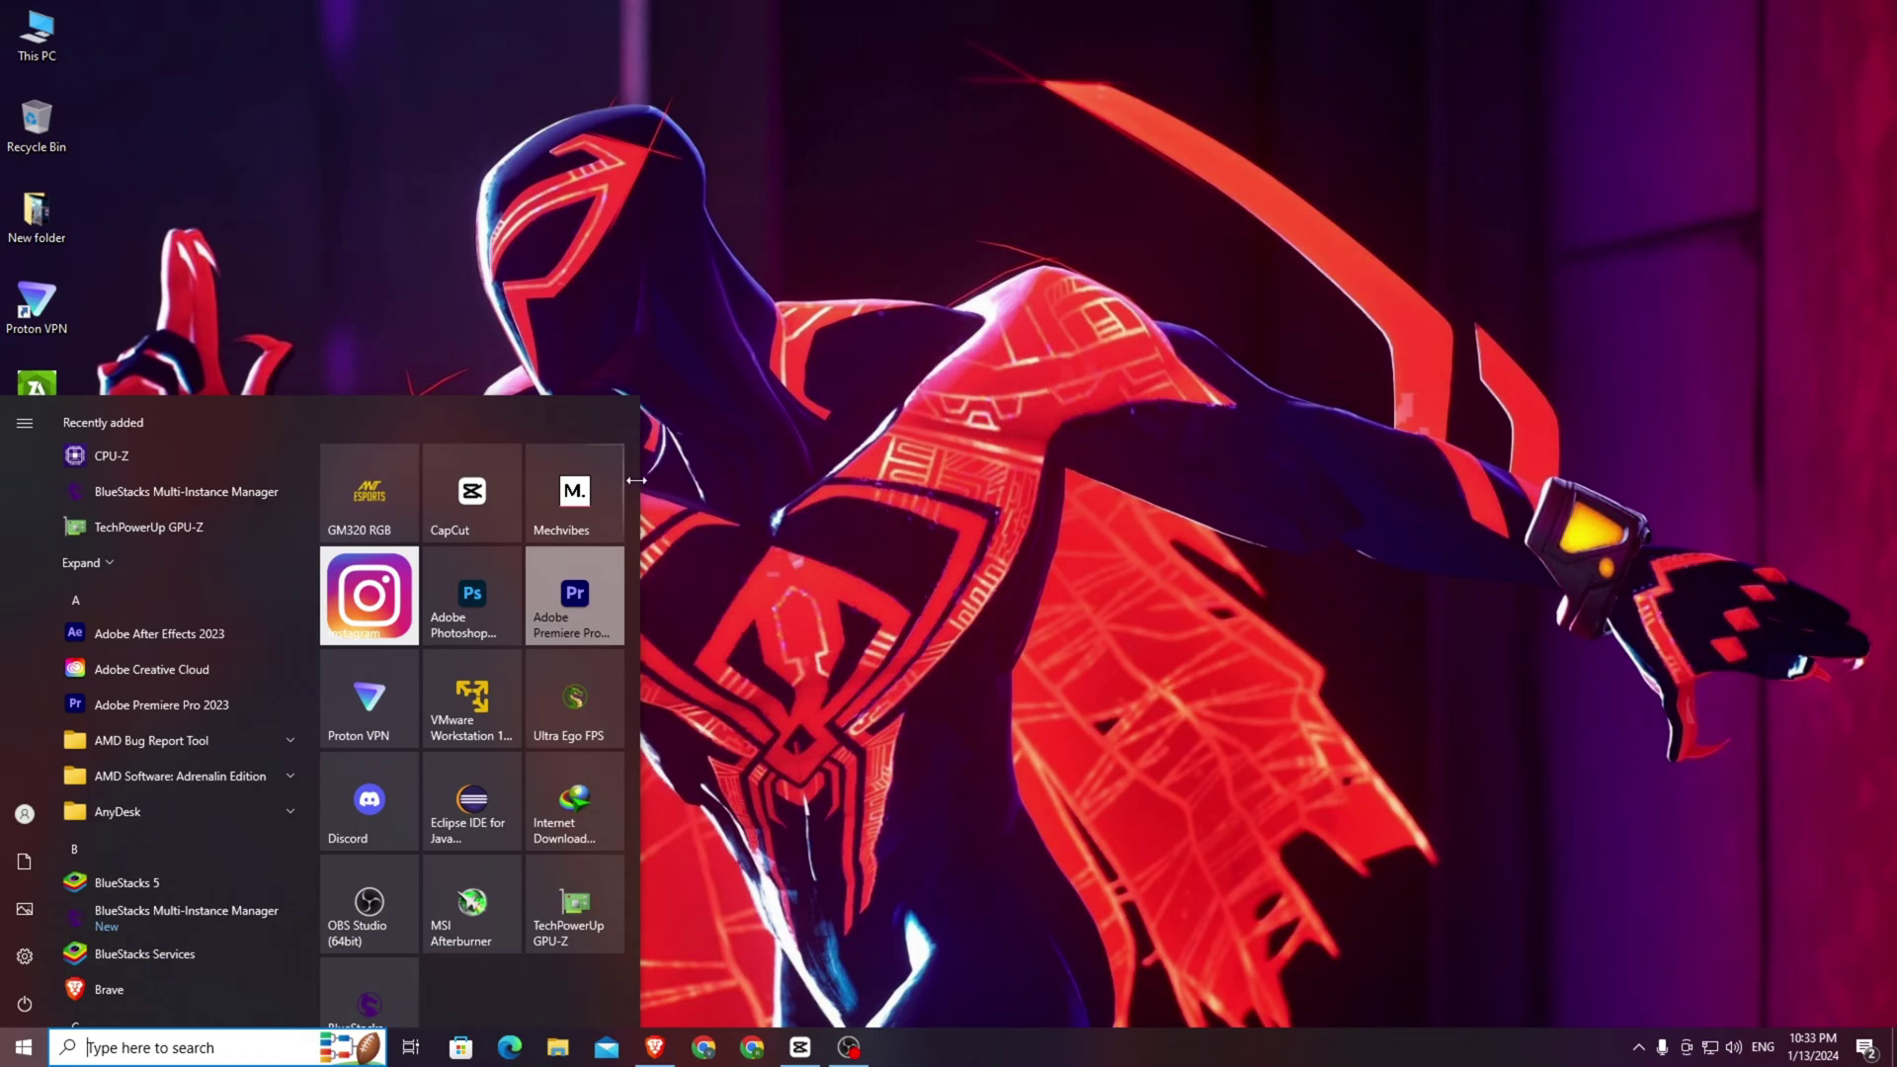
pyautogui.click(572, 708)
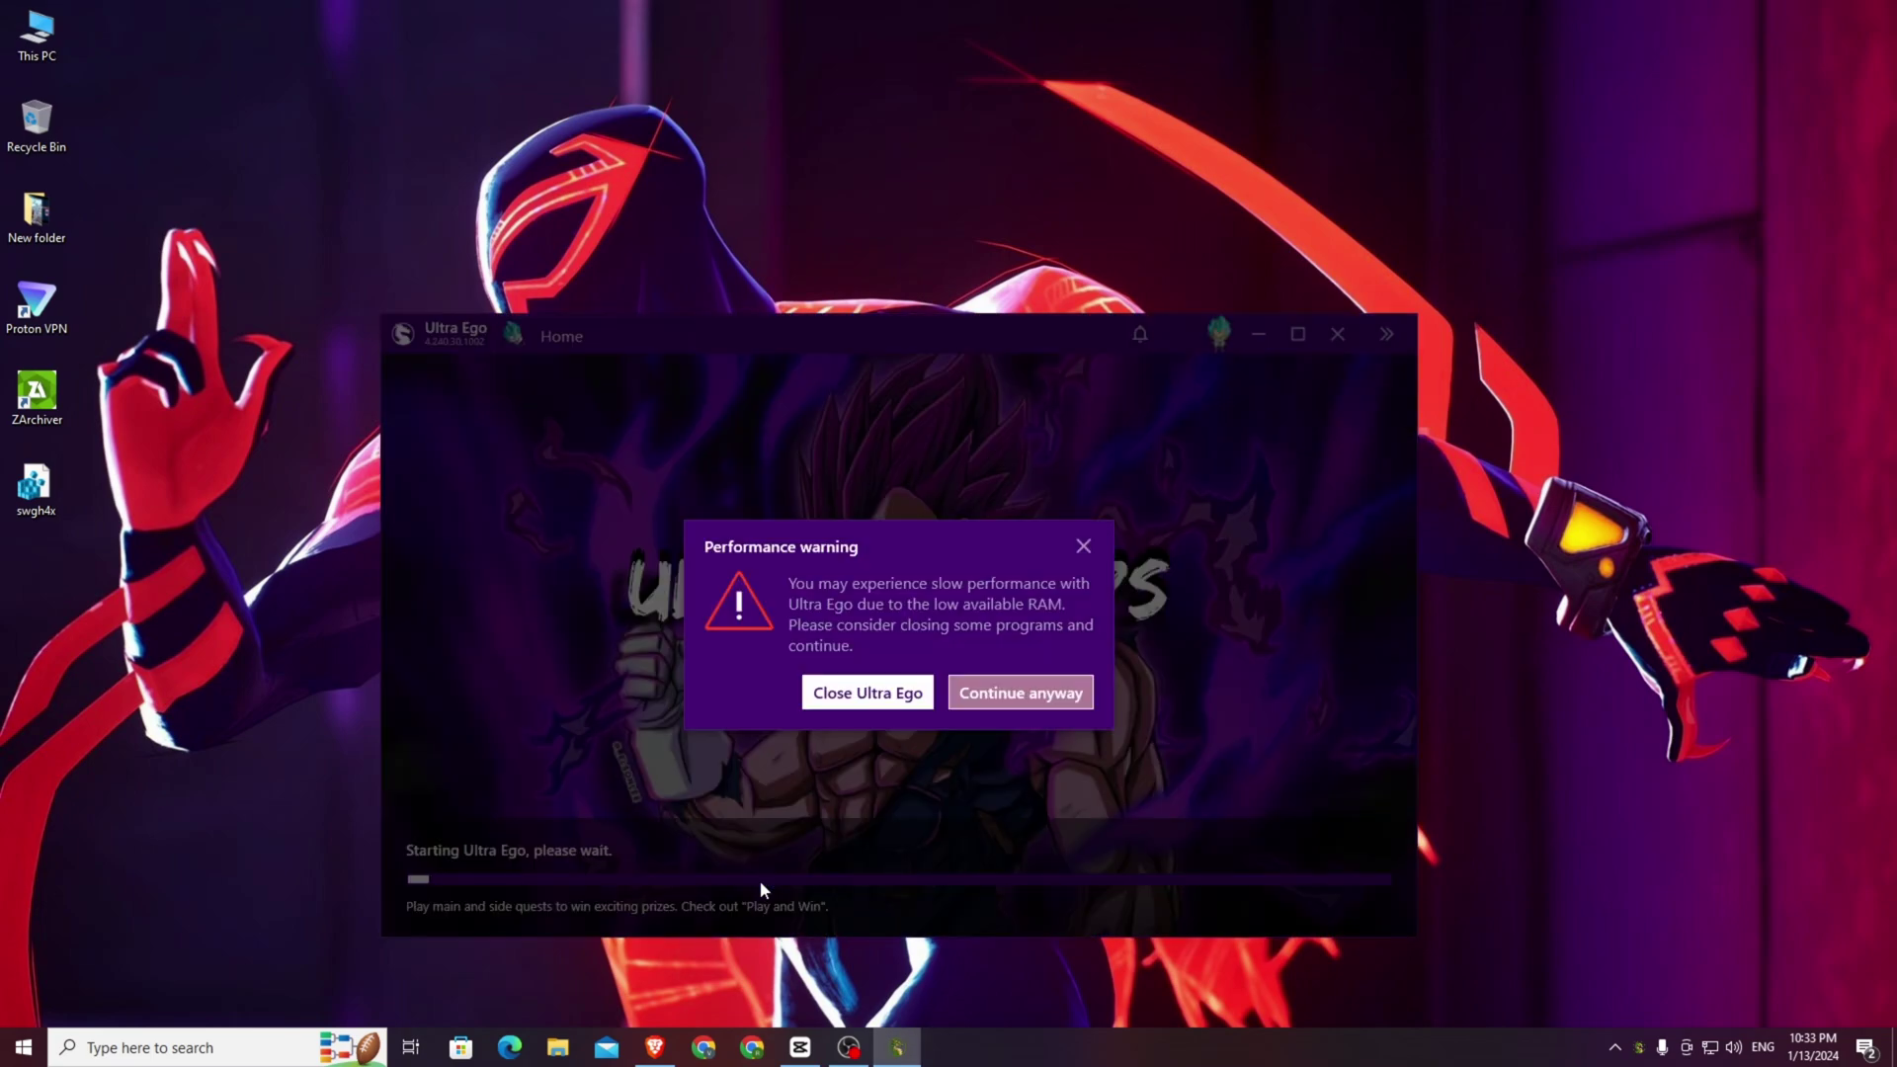
pyautogui.click(993, 702)
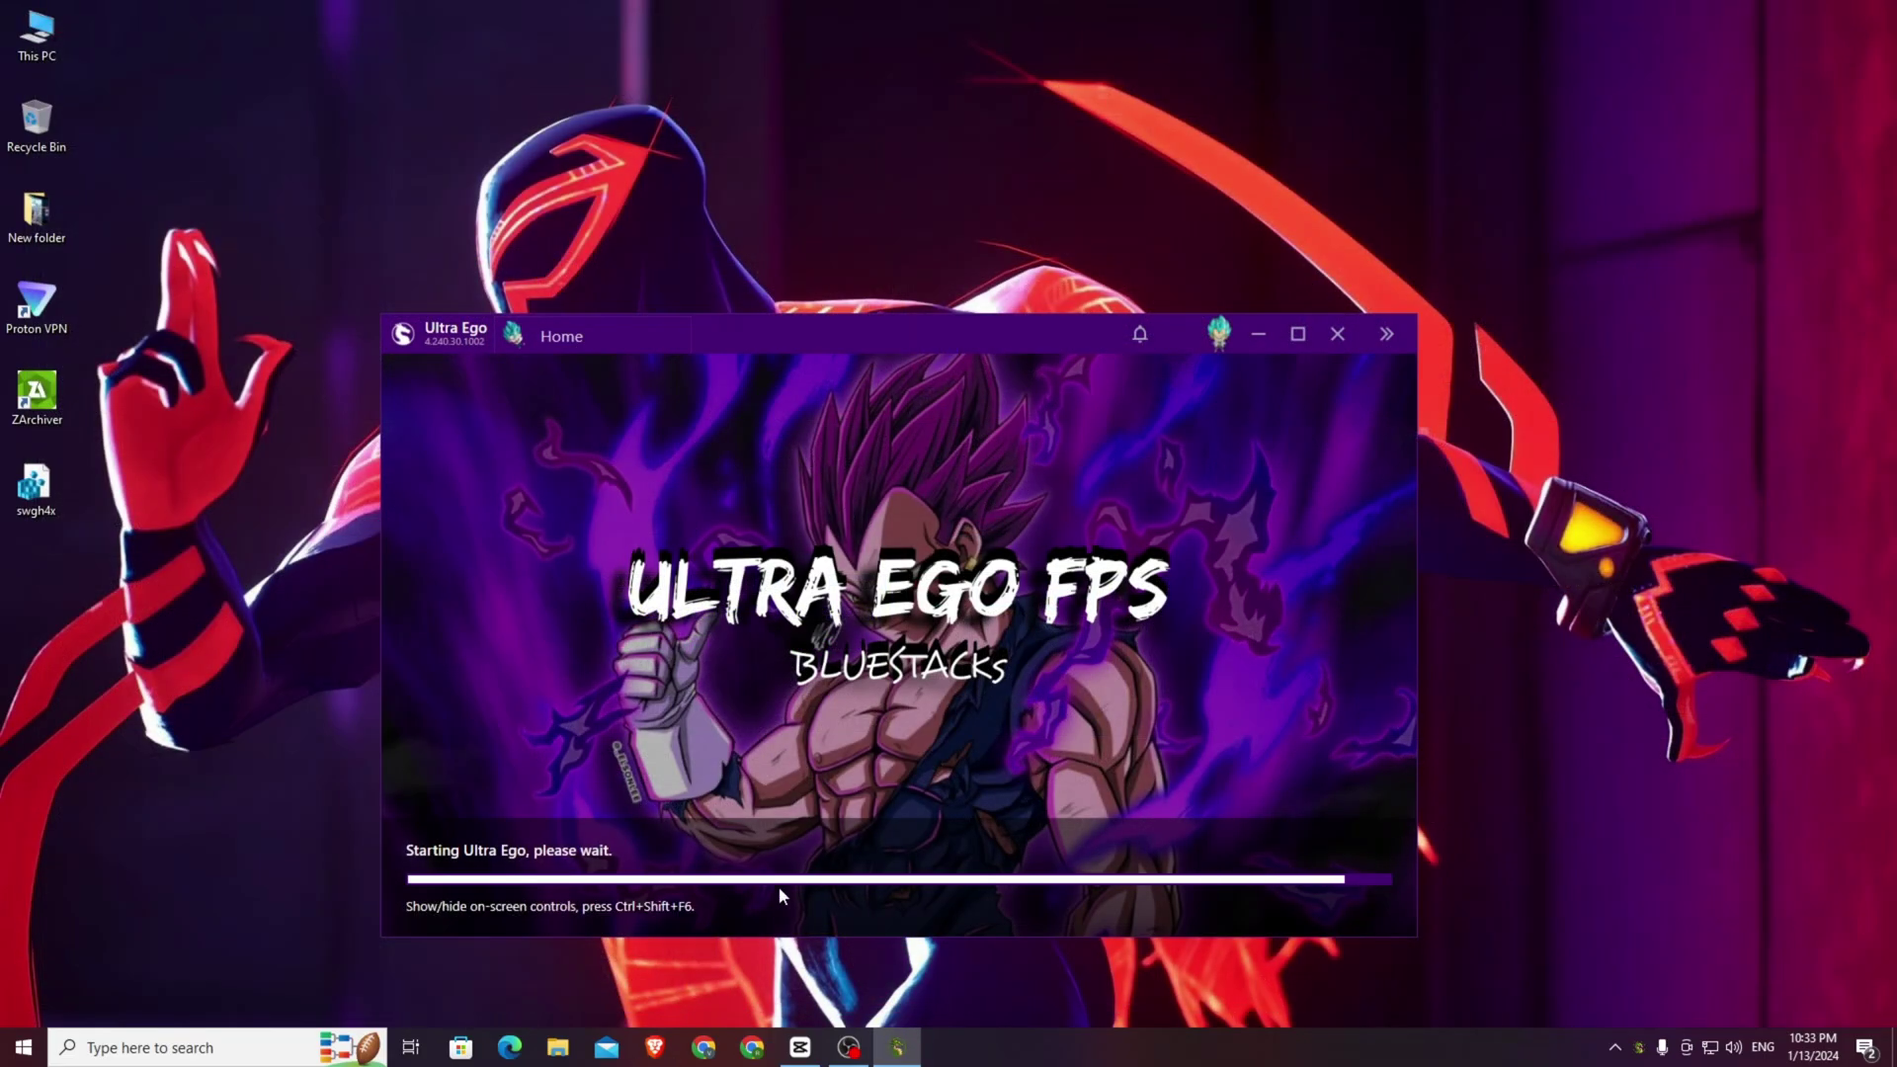
pyautogui.click(1617, 1050)
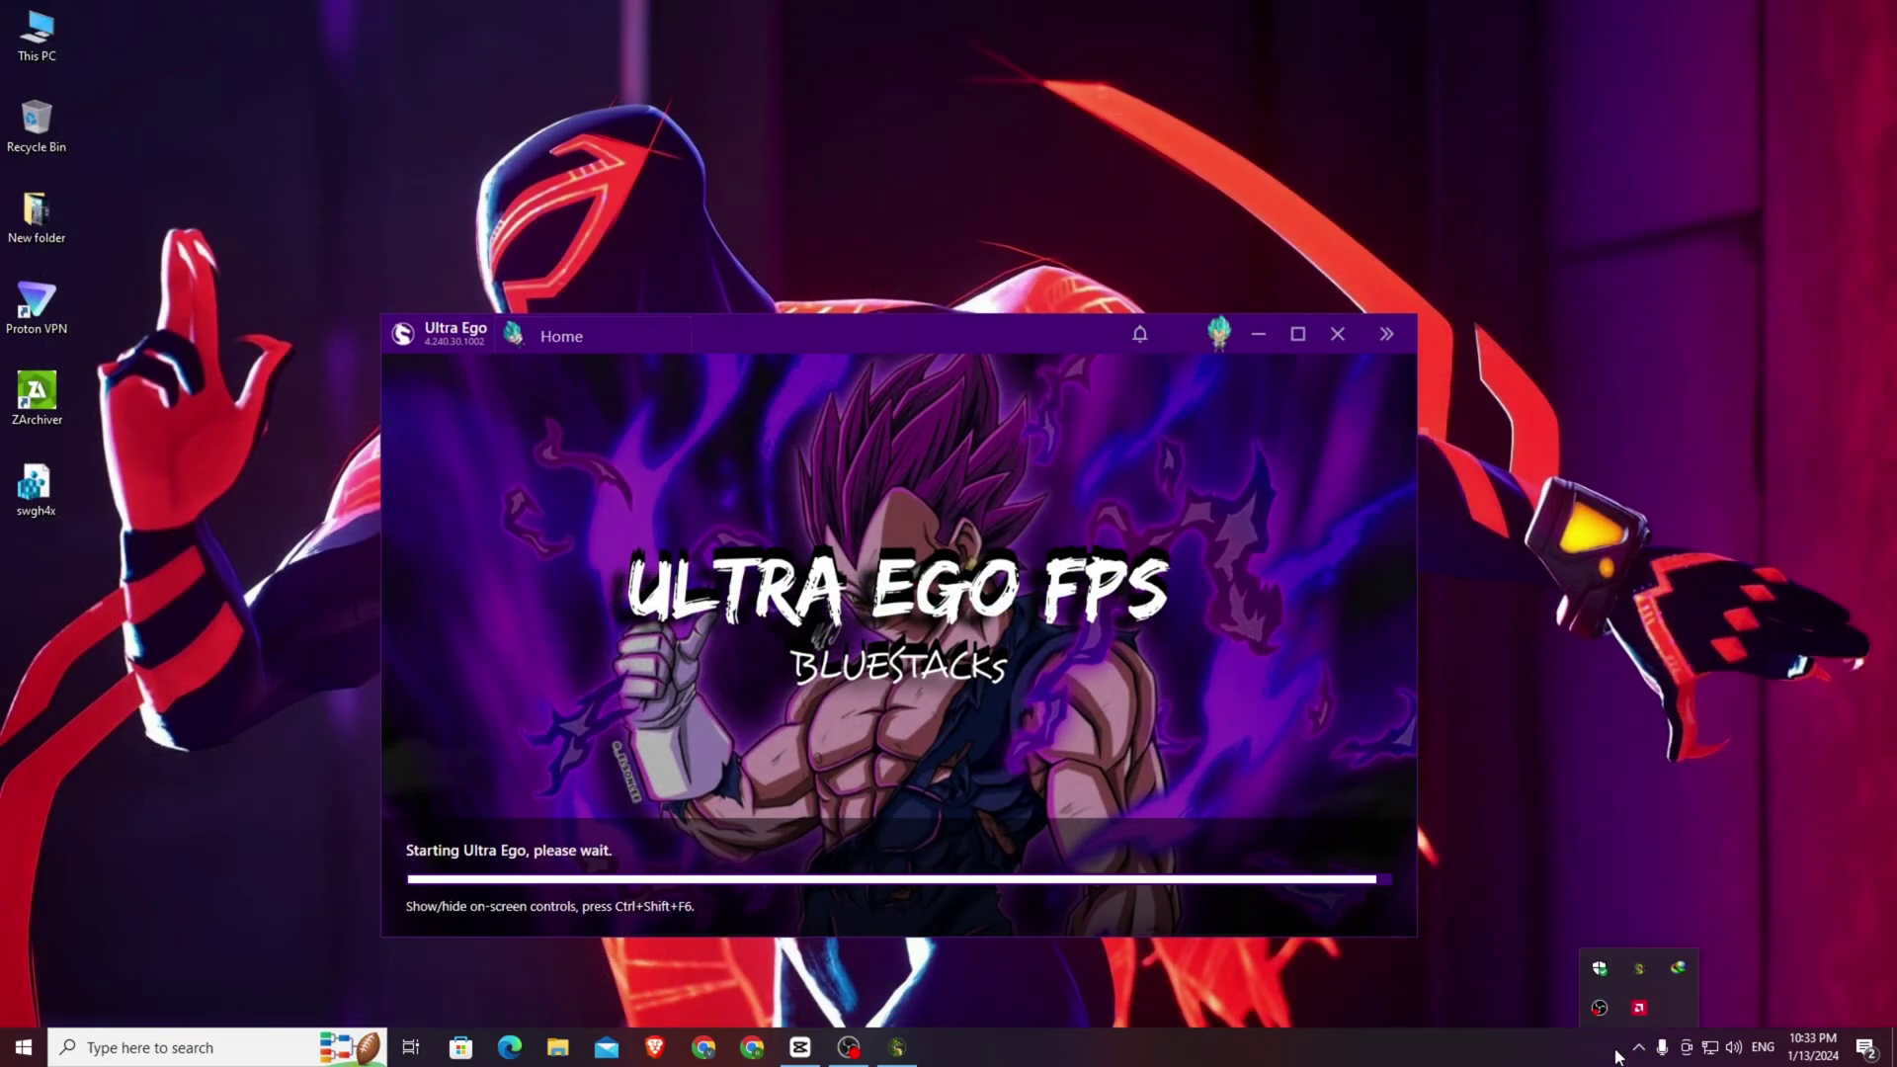
pyautogui.rightClick(1638, 968)
pyautogui.click(1326, 466)
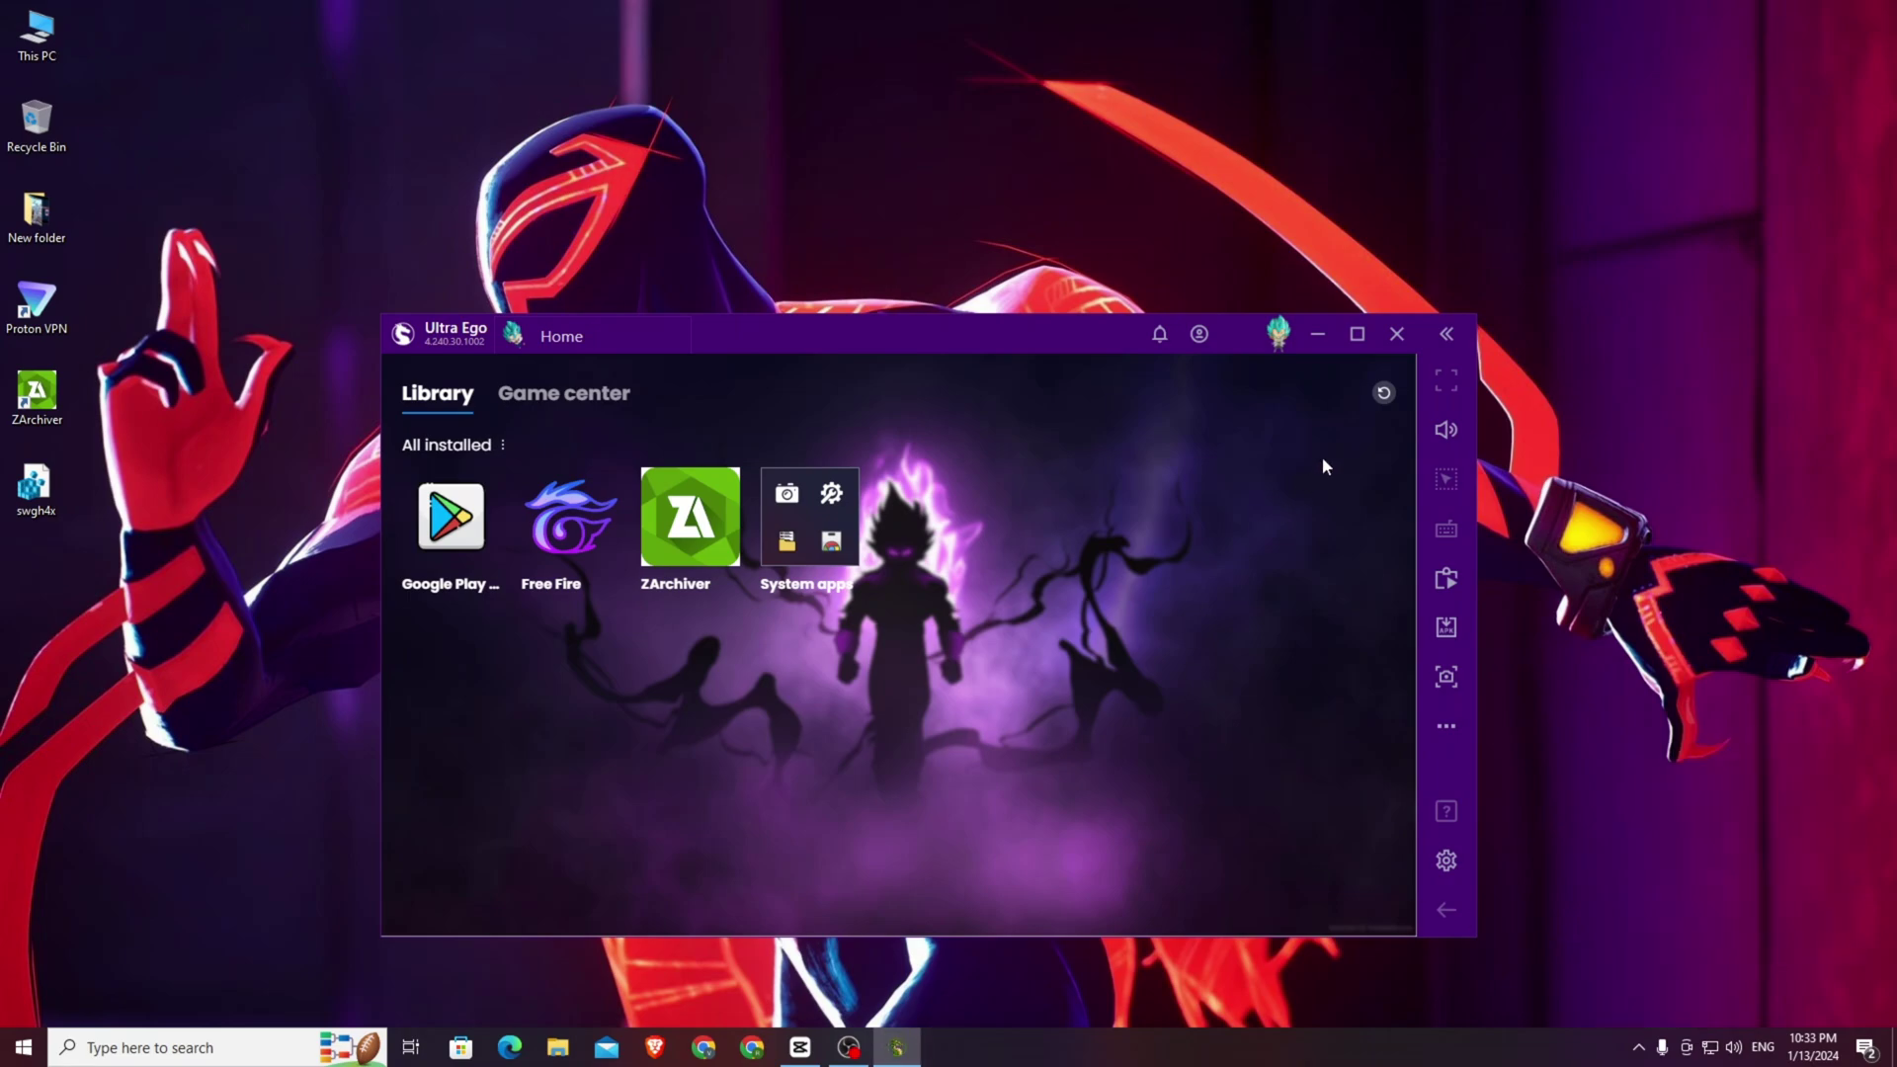
# Maximize the emulator window, view the Game center, return to the Library, and restore the window size.
pyautogui.click(1356, 334)
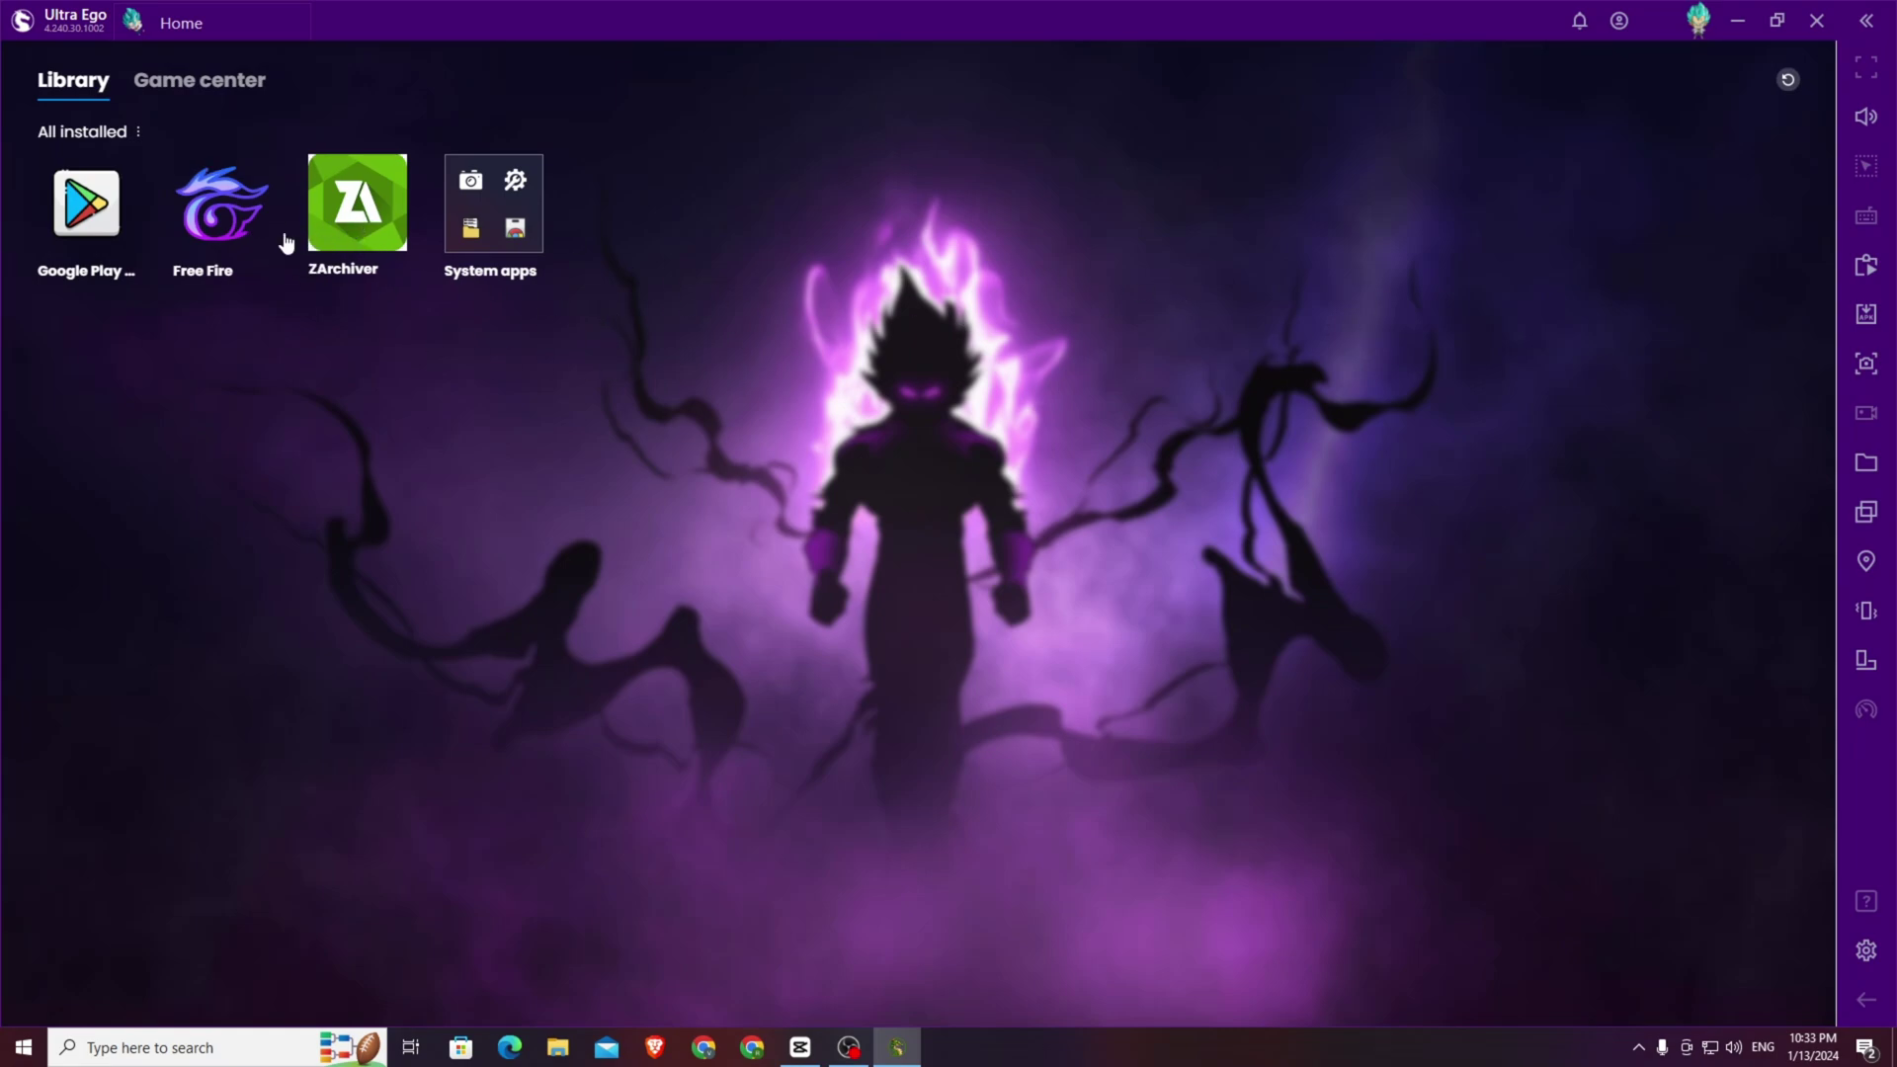
pyautogui.click(192, 84)
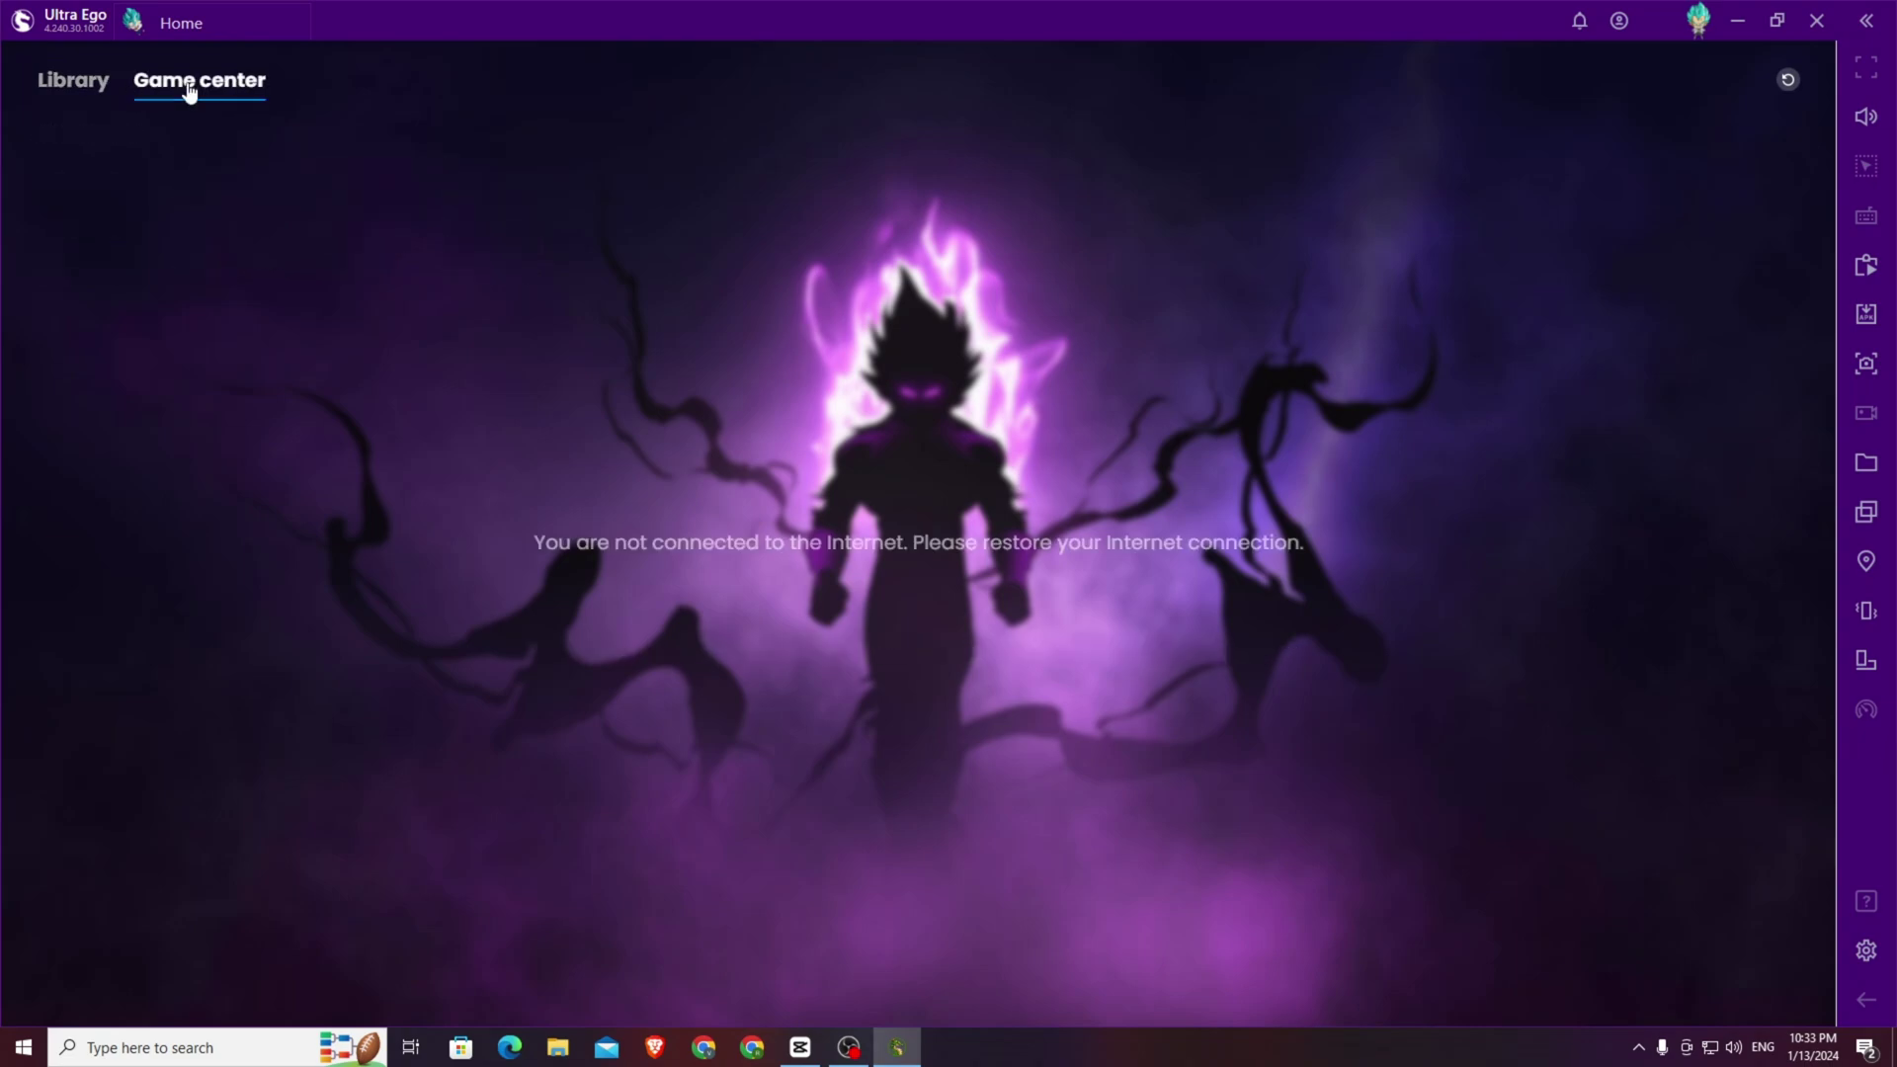
pyautogui.click(74, 84)
pyautogui.click(1778, 20)
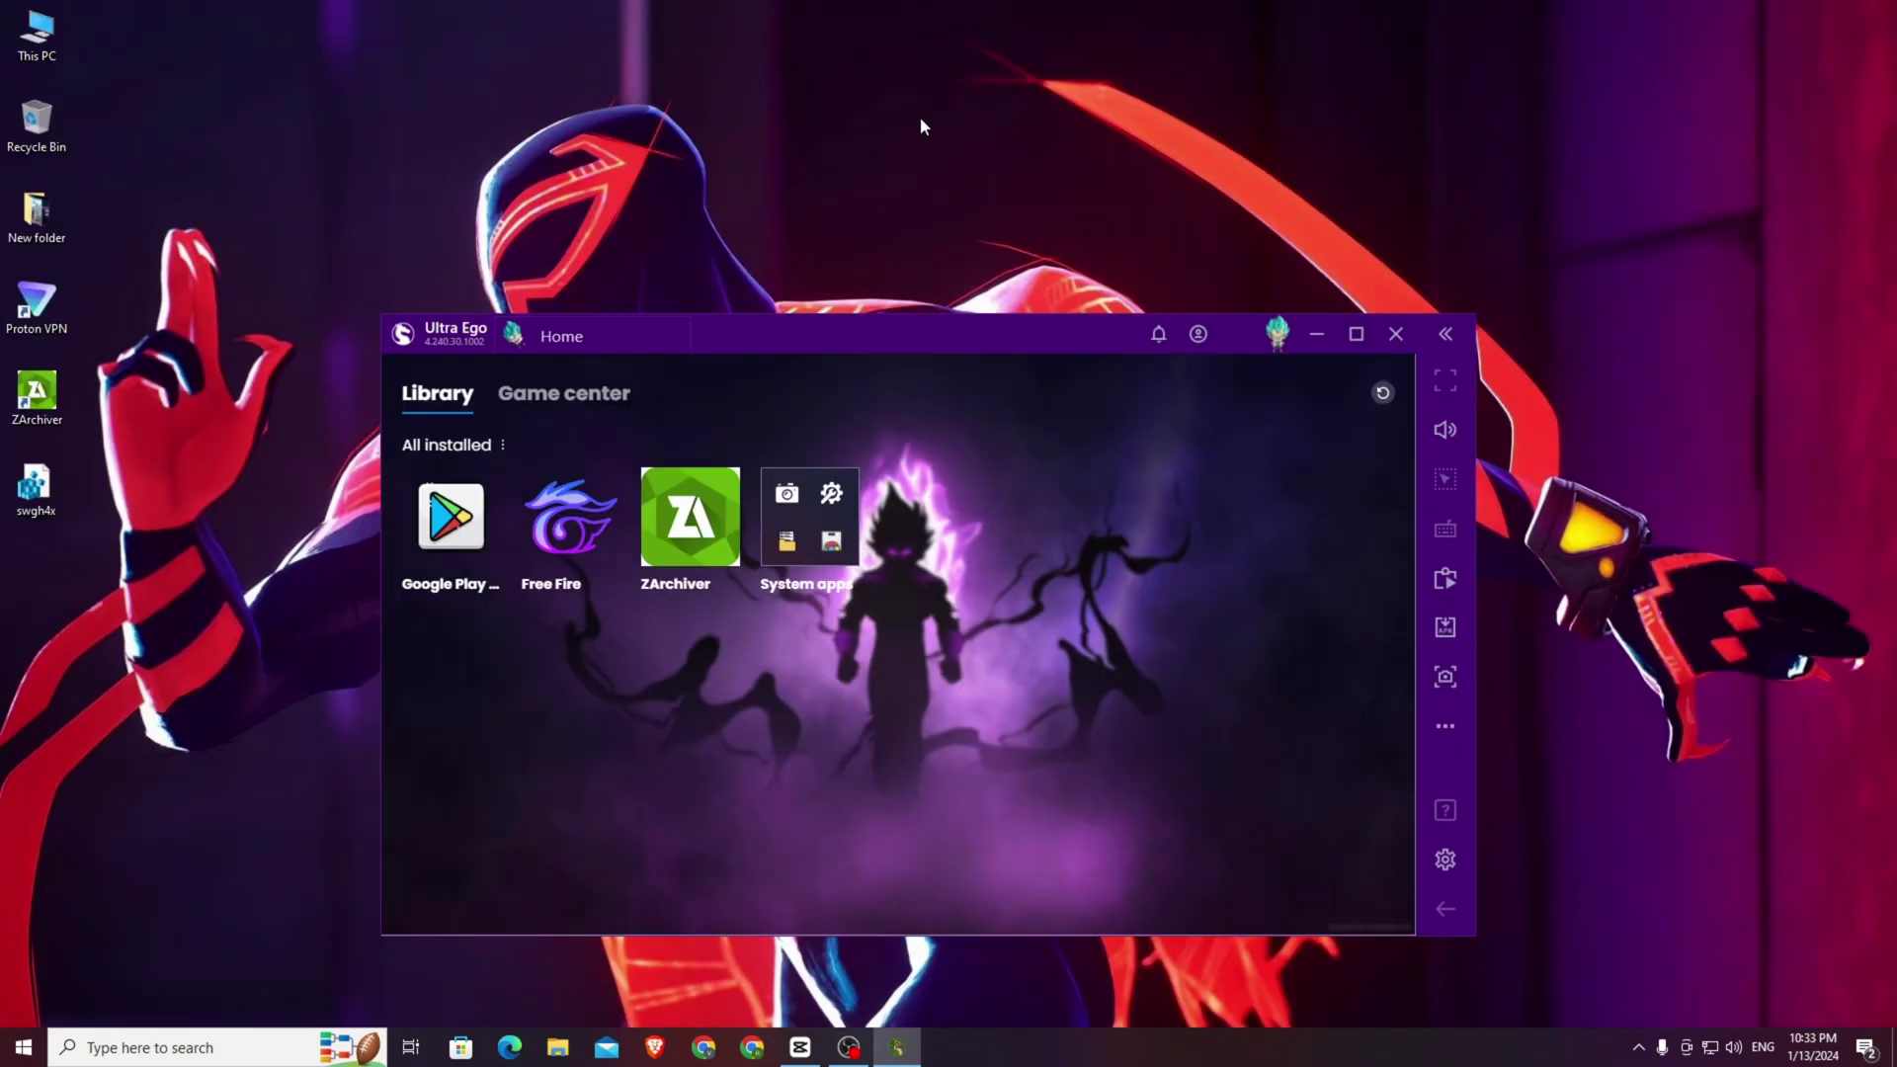
# Enlarge the emulator window and reposition it near the middle of the desktop.
pyautogui.moveTo(976, 314); pyautogui.dragTo(988, 223)
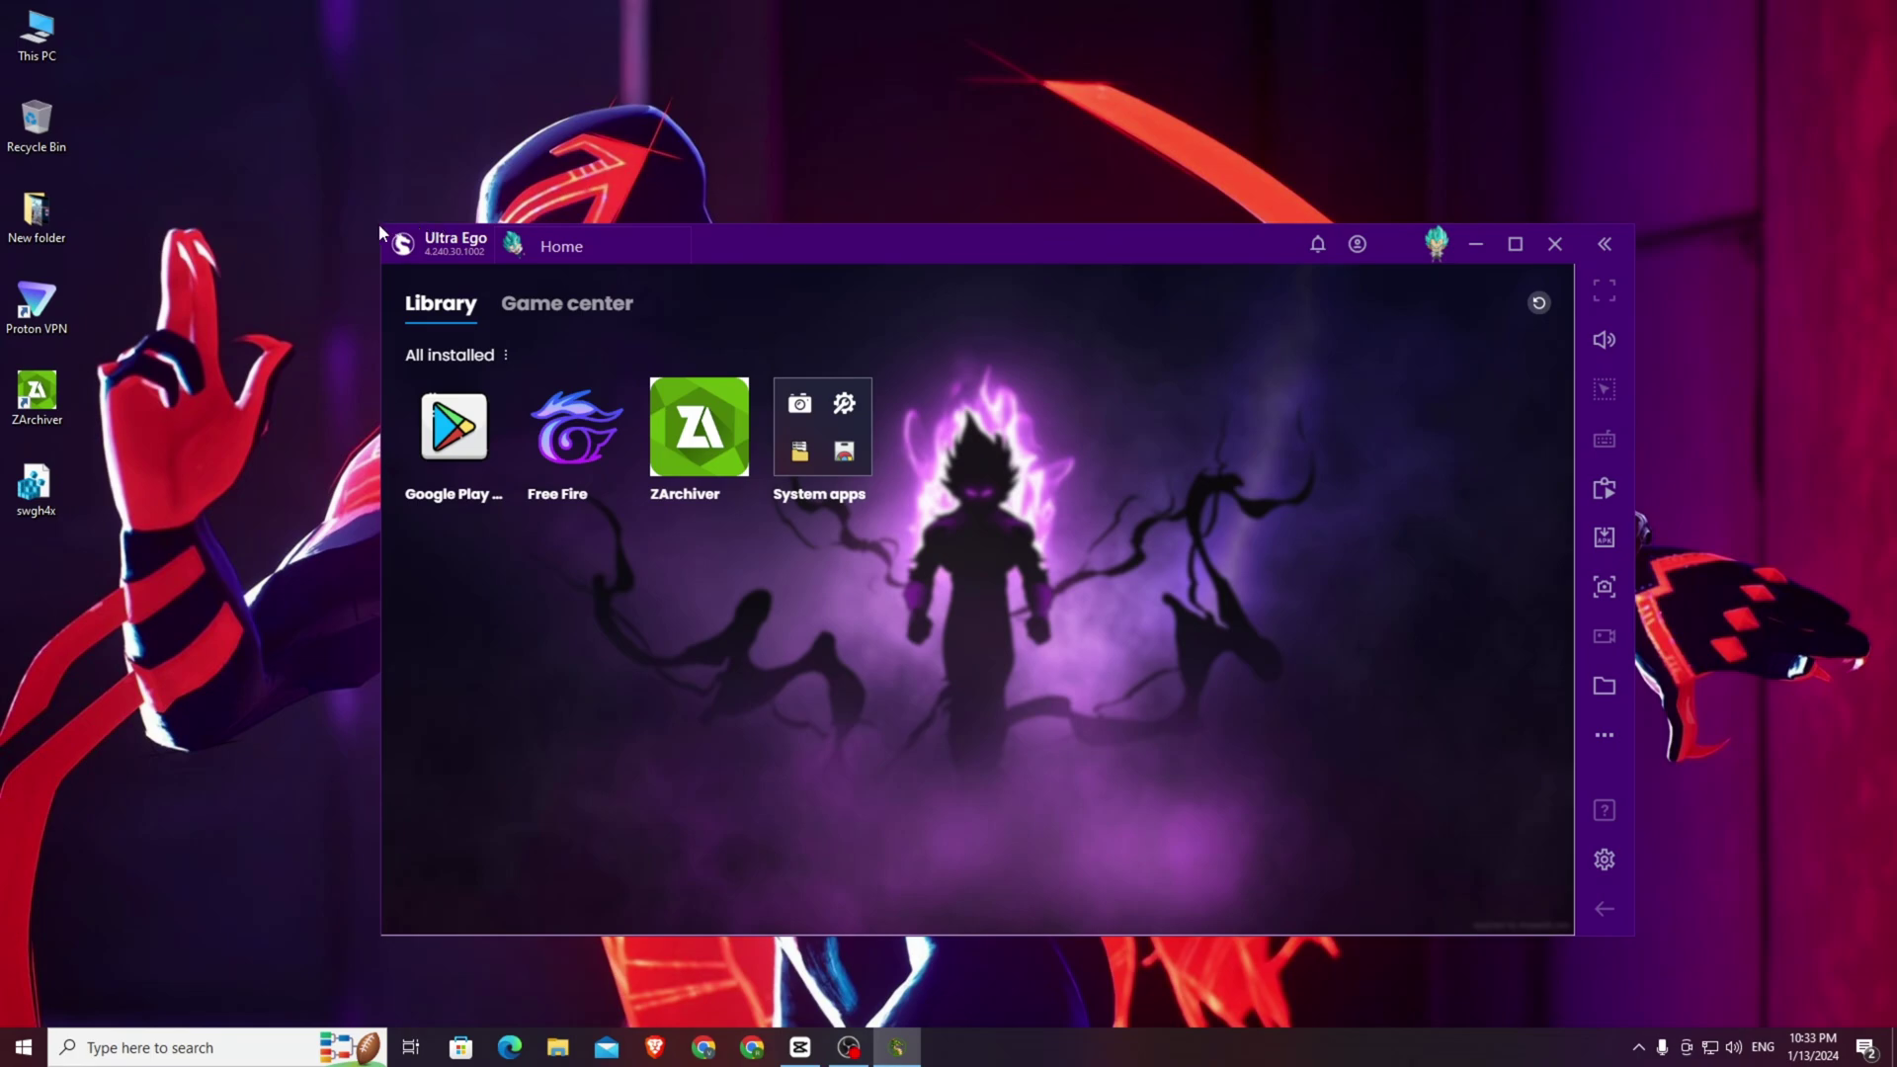
pyautogui.moveTo(378, 228); pyautogui.dragTo(419, 253)
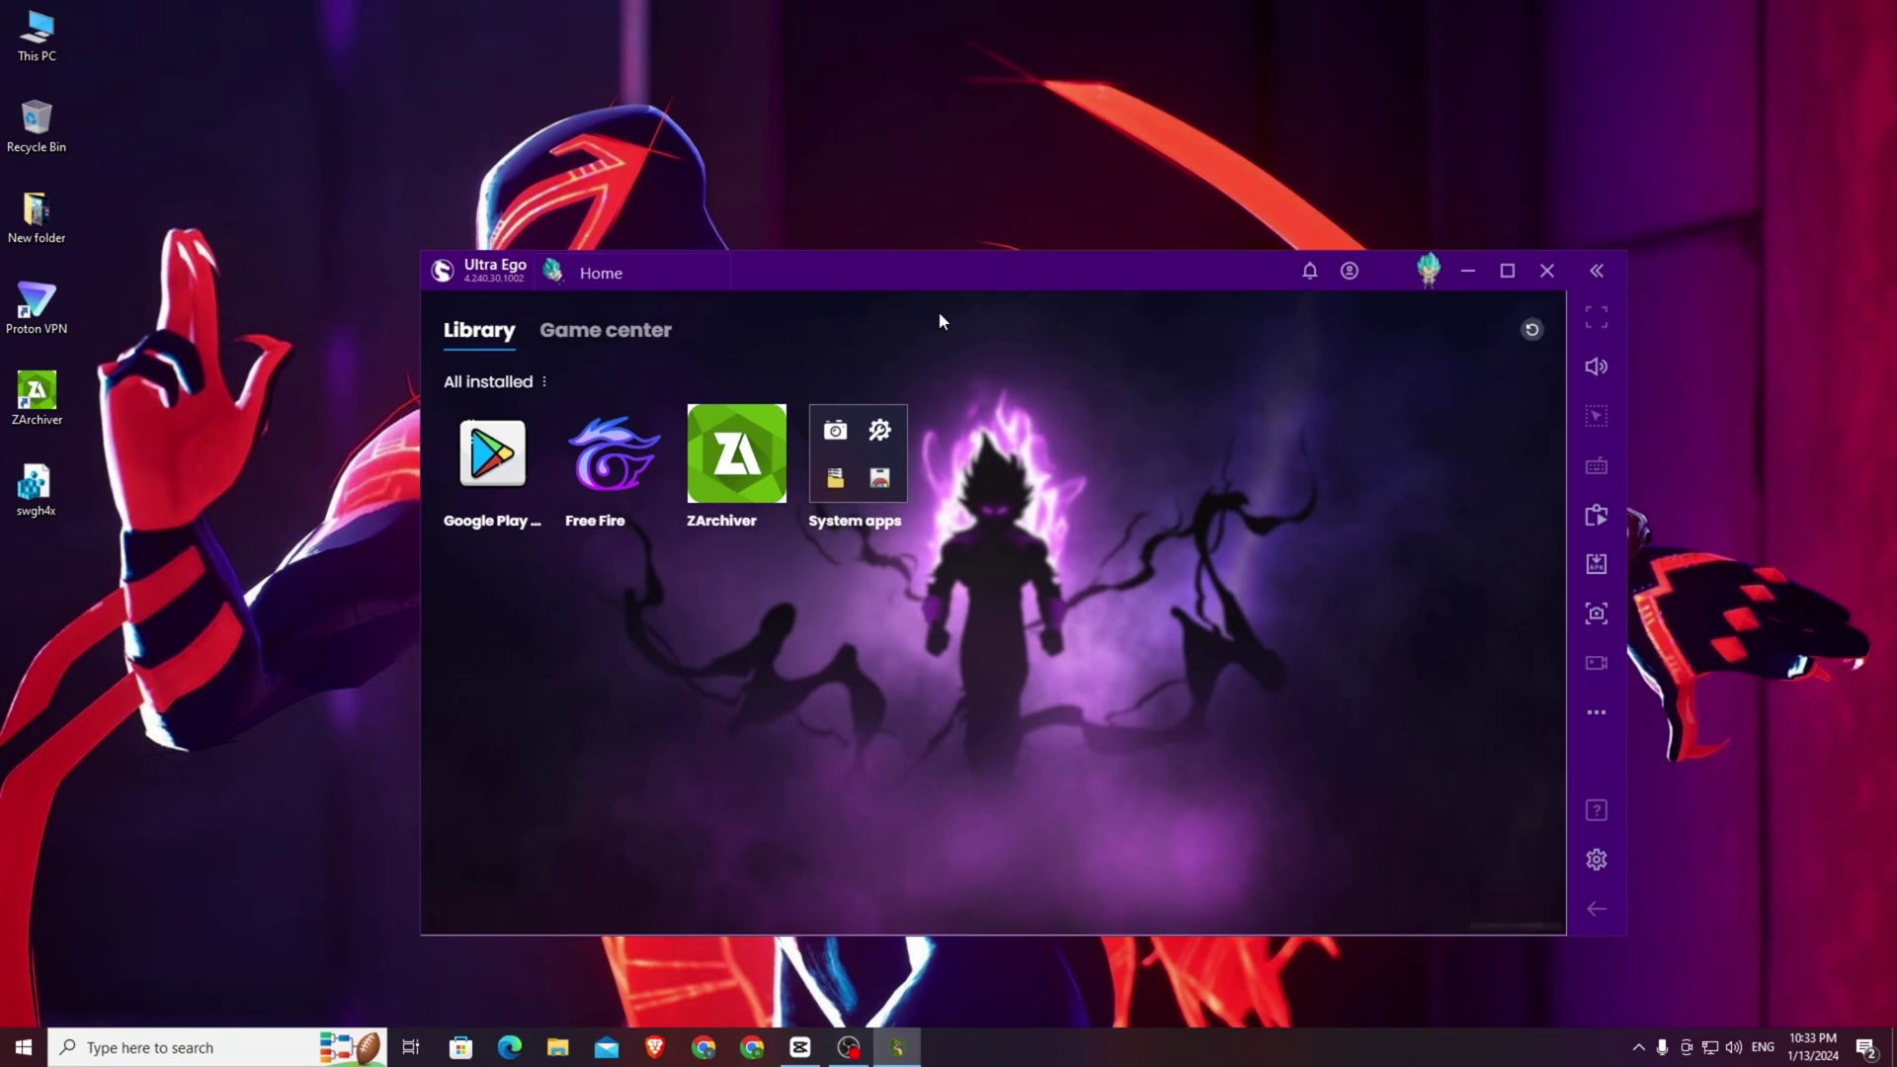
pyautogui.moveTo(909, 286); pyautogui.dragTo(836, 235)
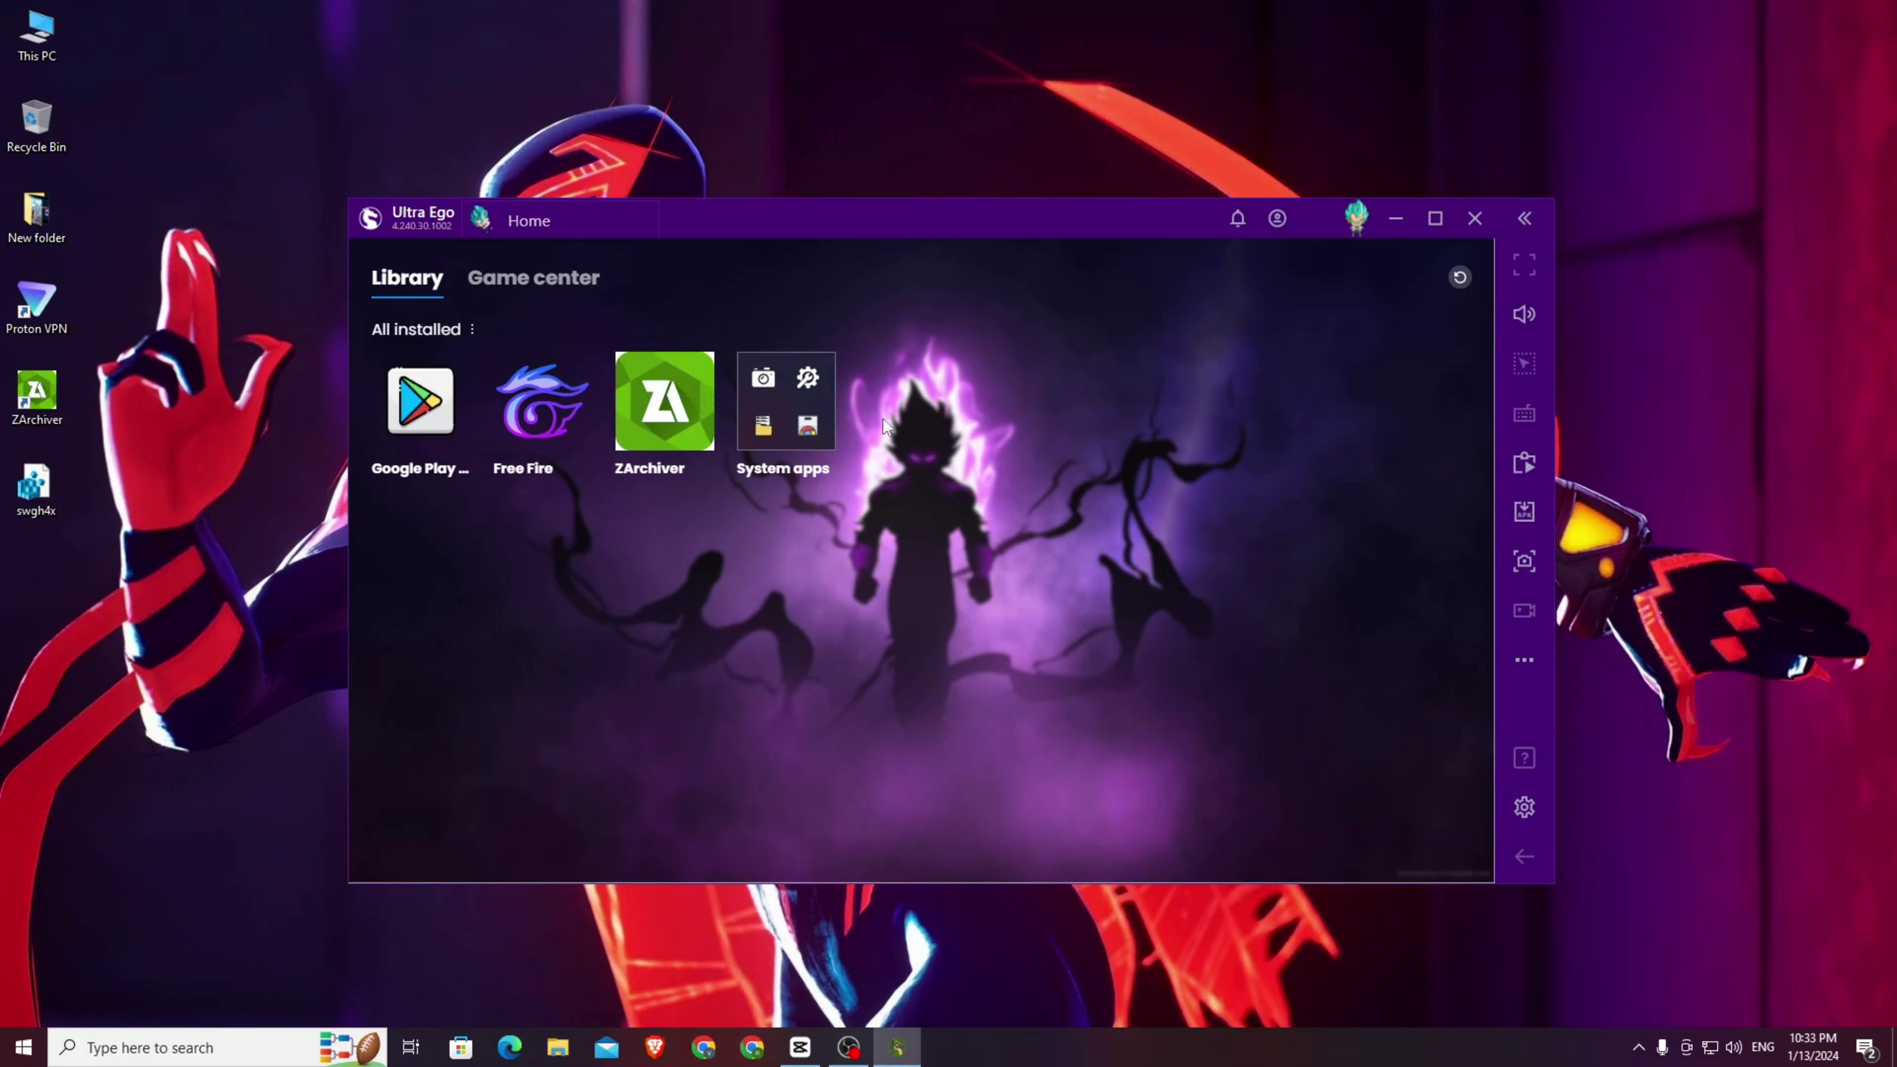
# Compare the emulator's display resolution and DPI settings with the Windows display resolution options, and close both settings windows.
pyautogui.click(1350, 220)
pyautogui.click(1313, 258)
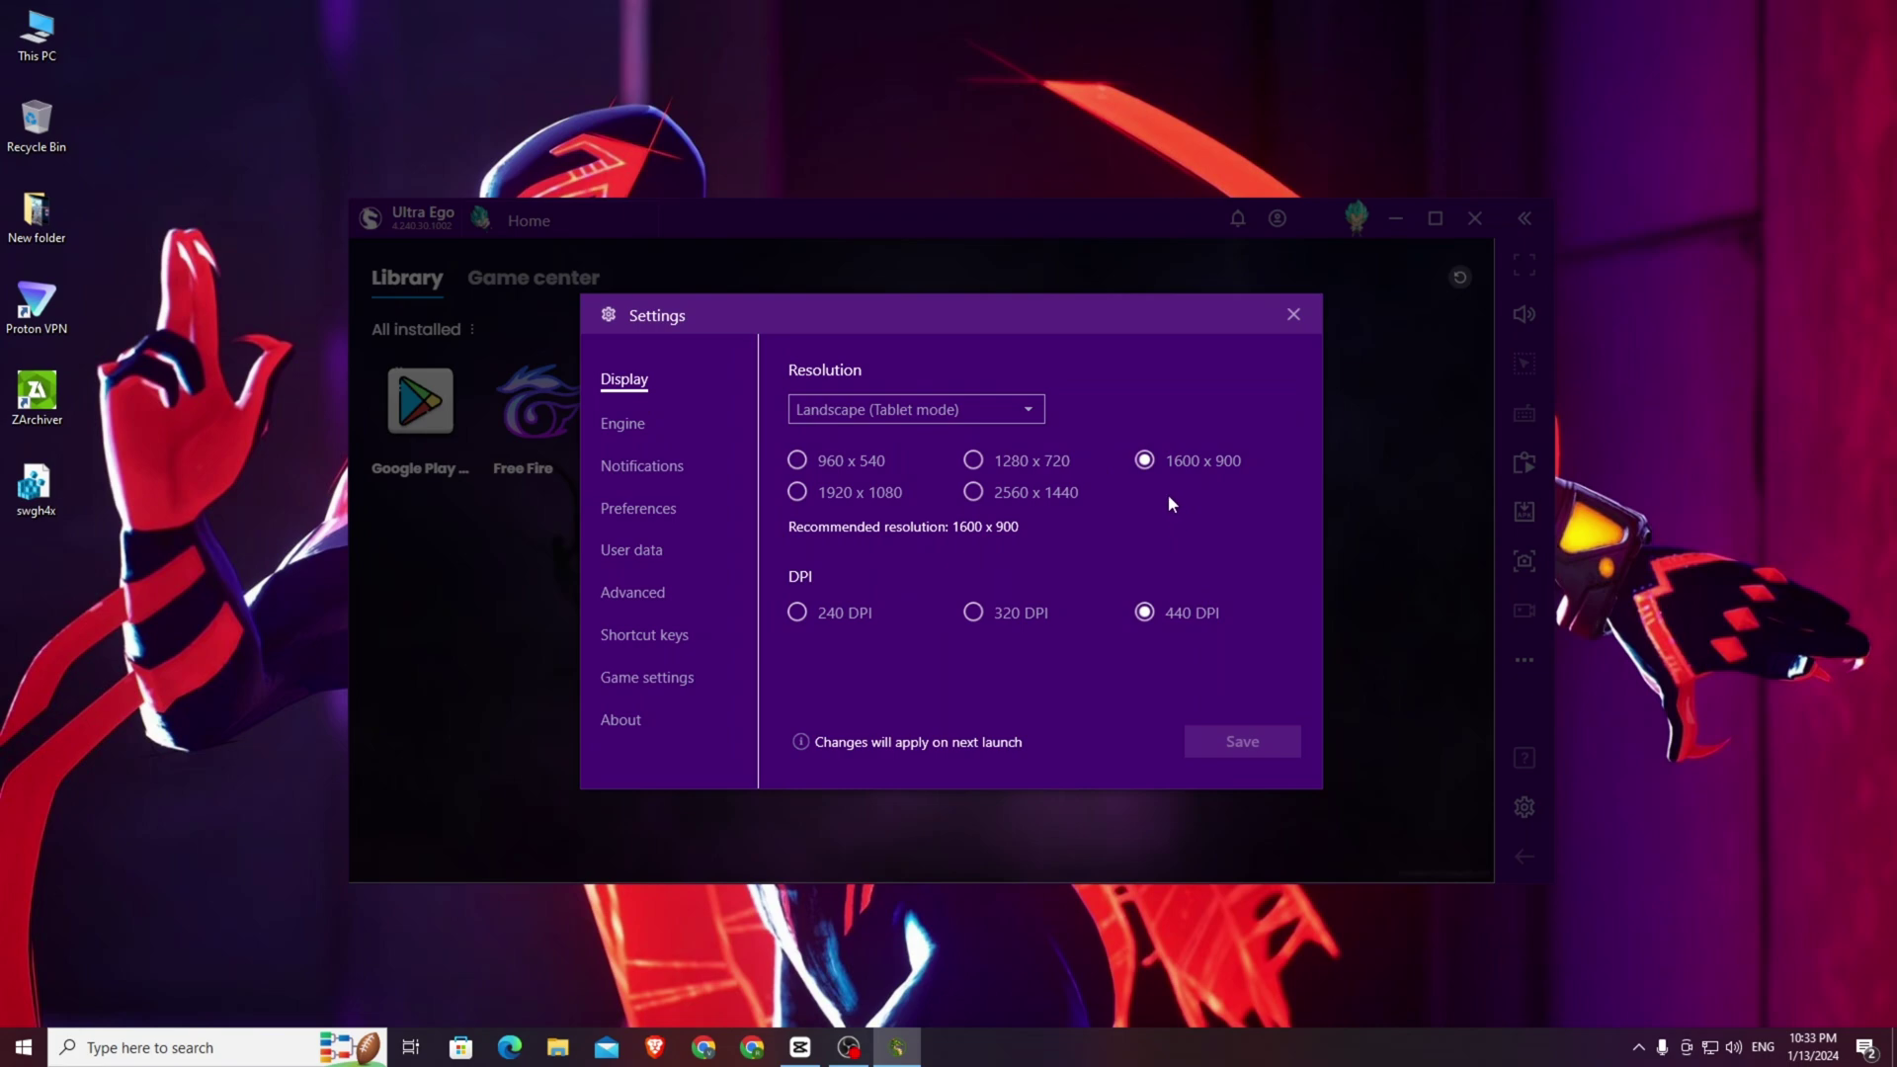
pyautogui.rightClick(1636, 408)
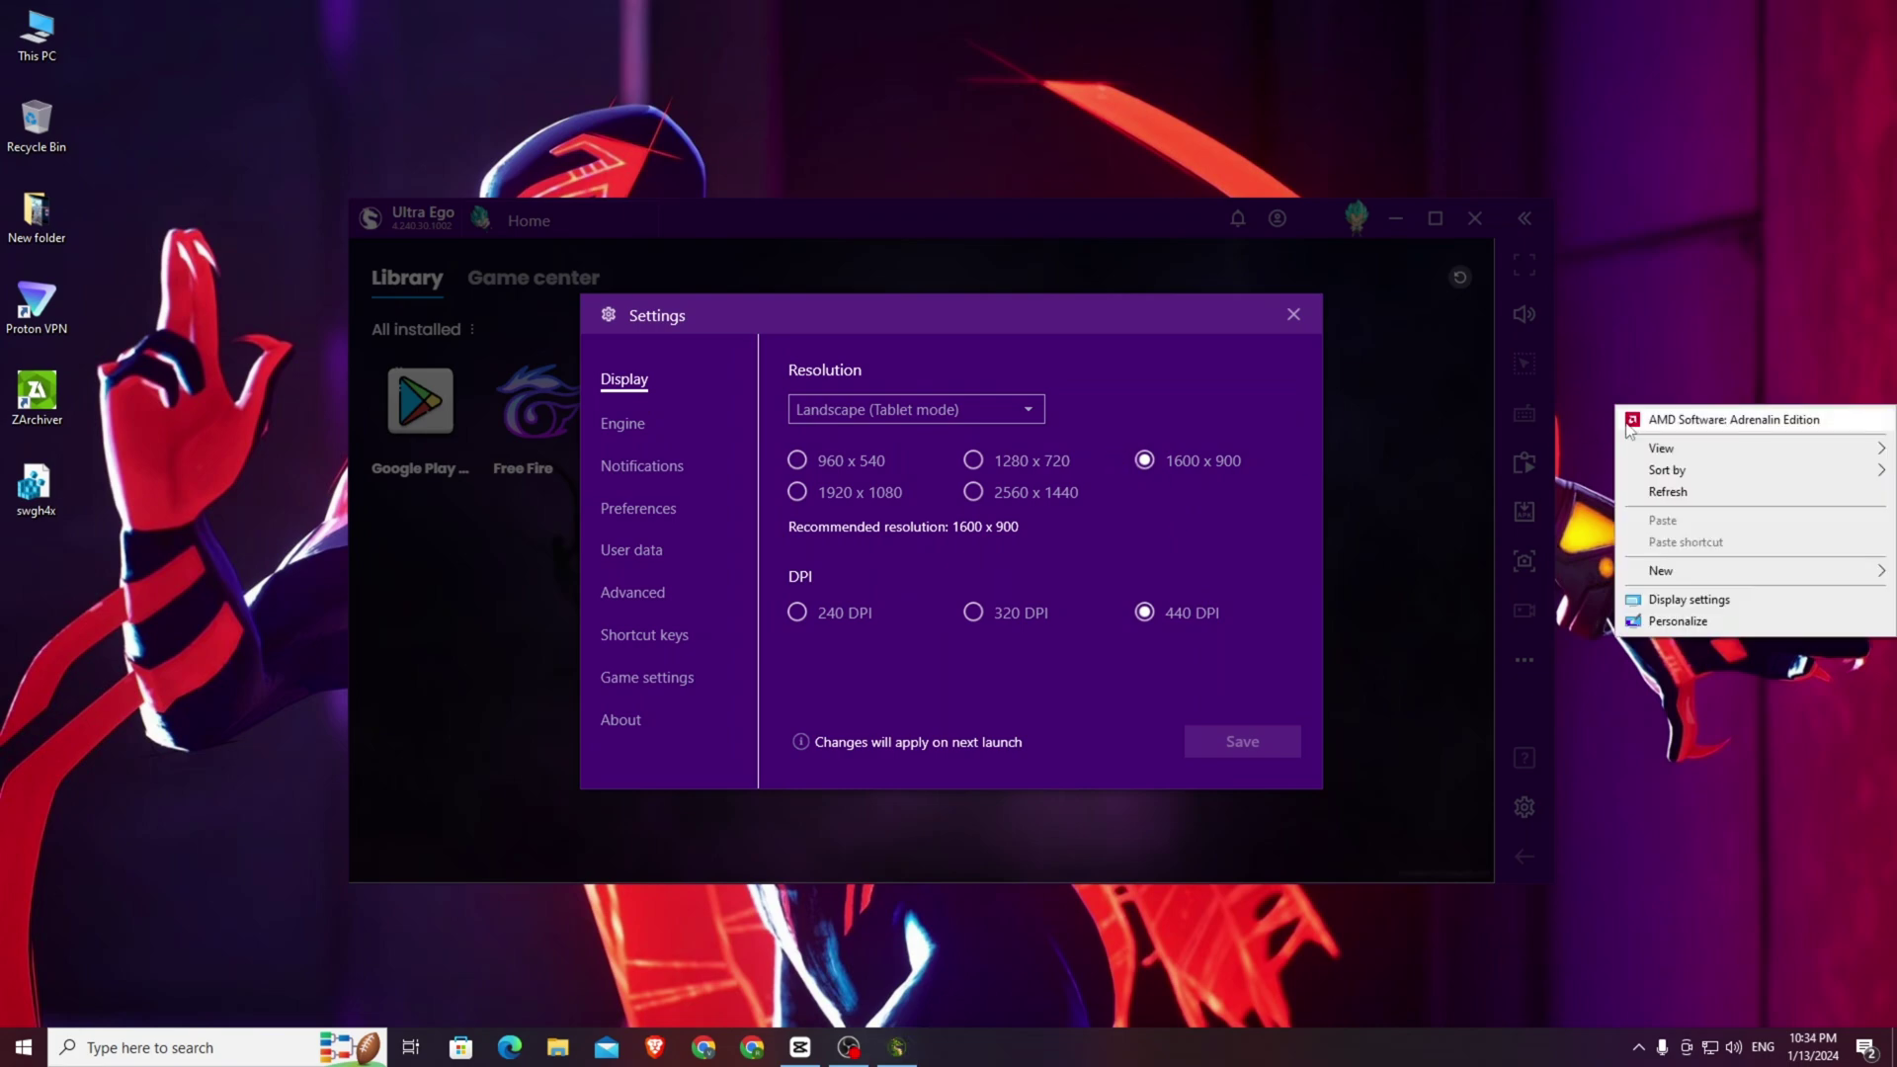
pyautogui.click(1688, 600)
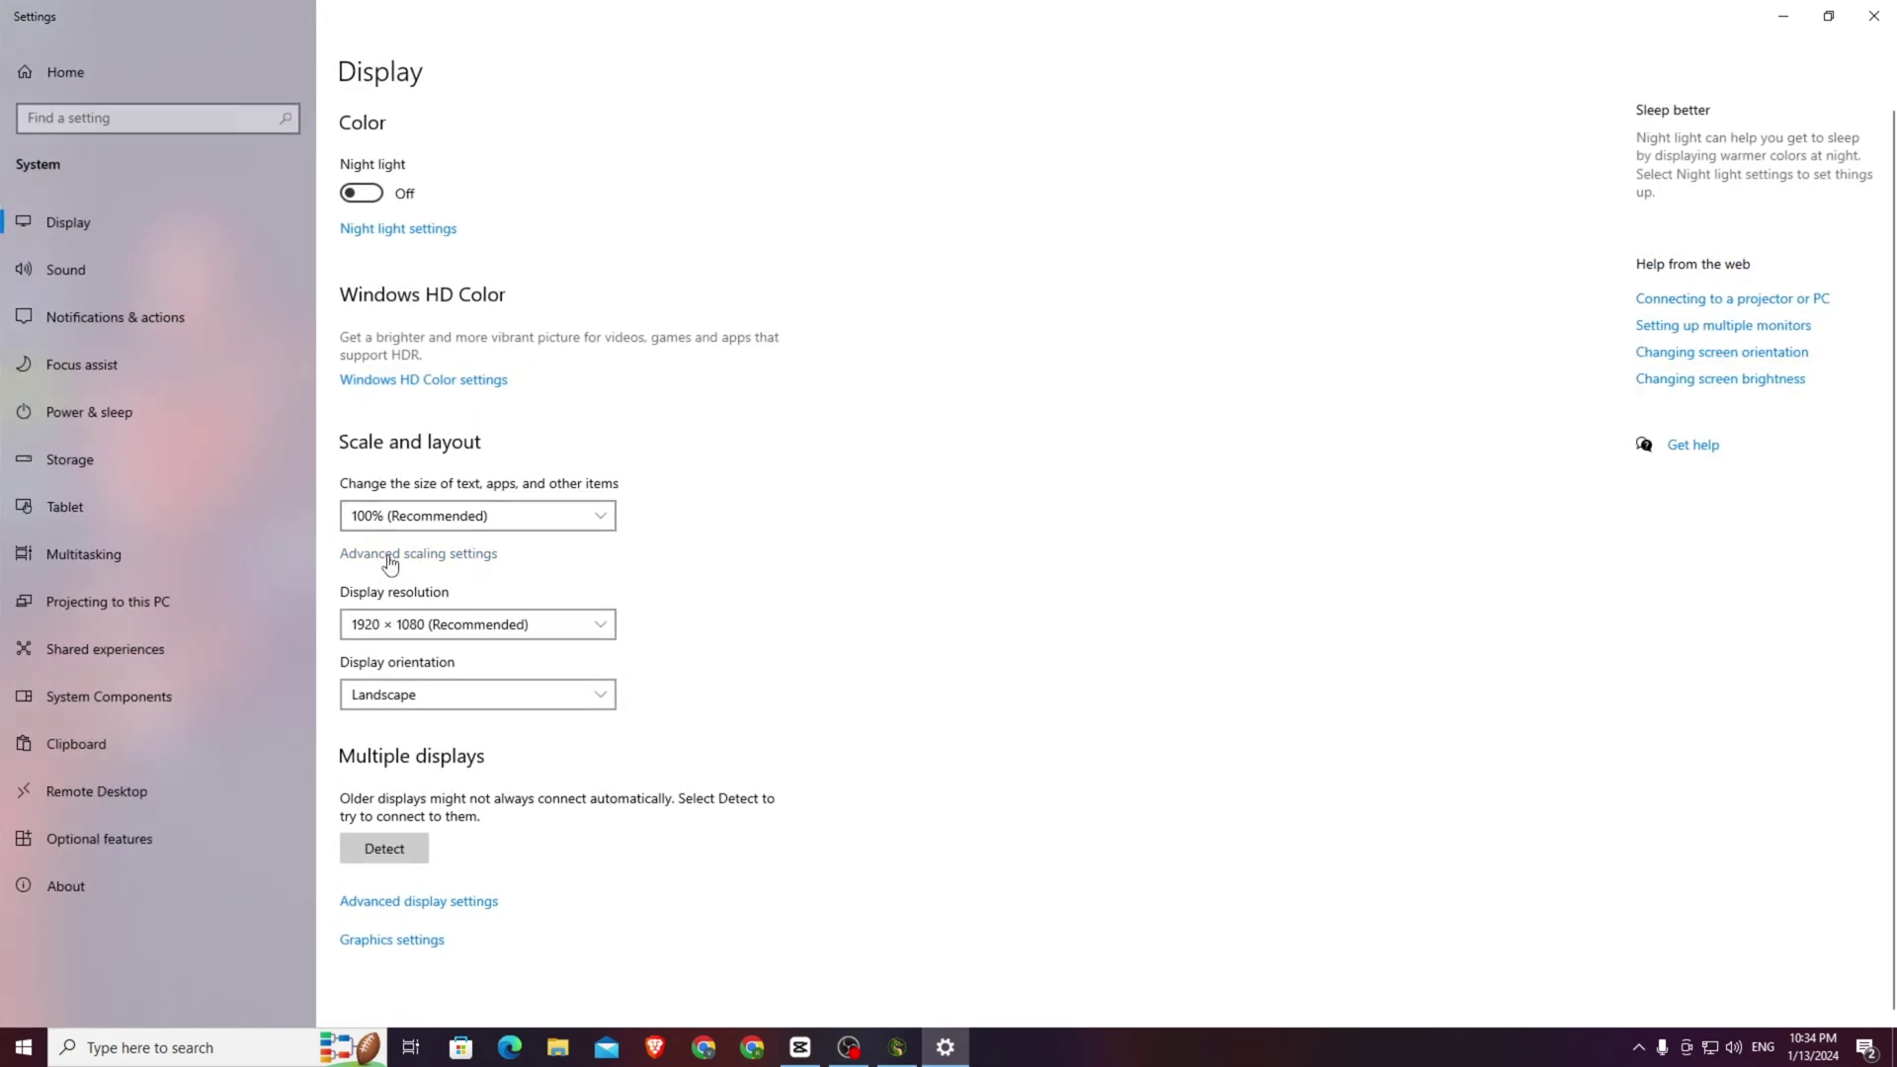
pyautogui.click(449, 623)
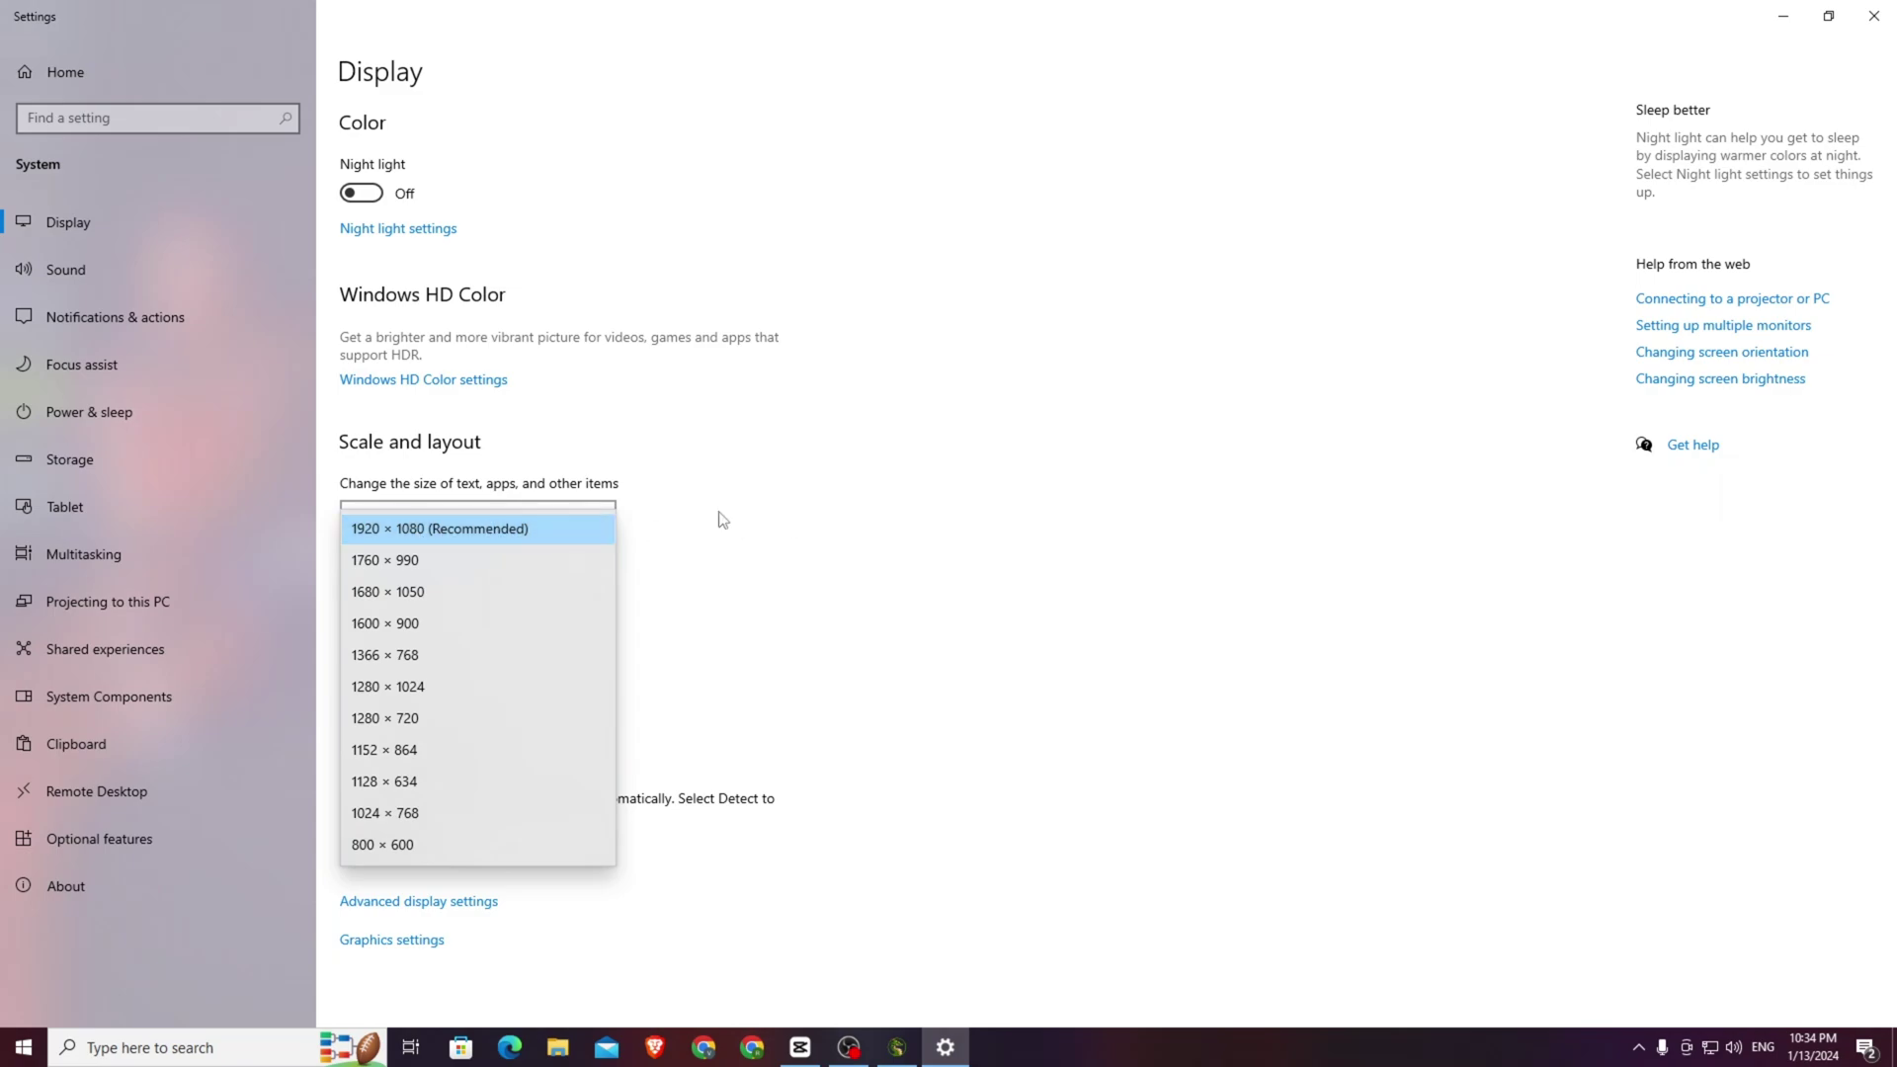
pyautogui.click(809, 494)
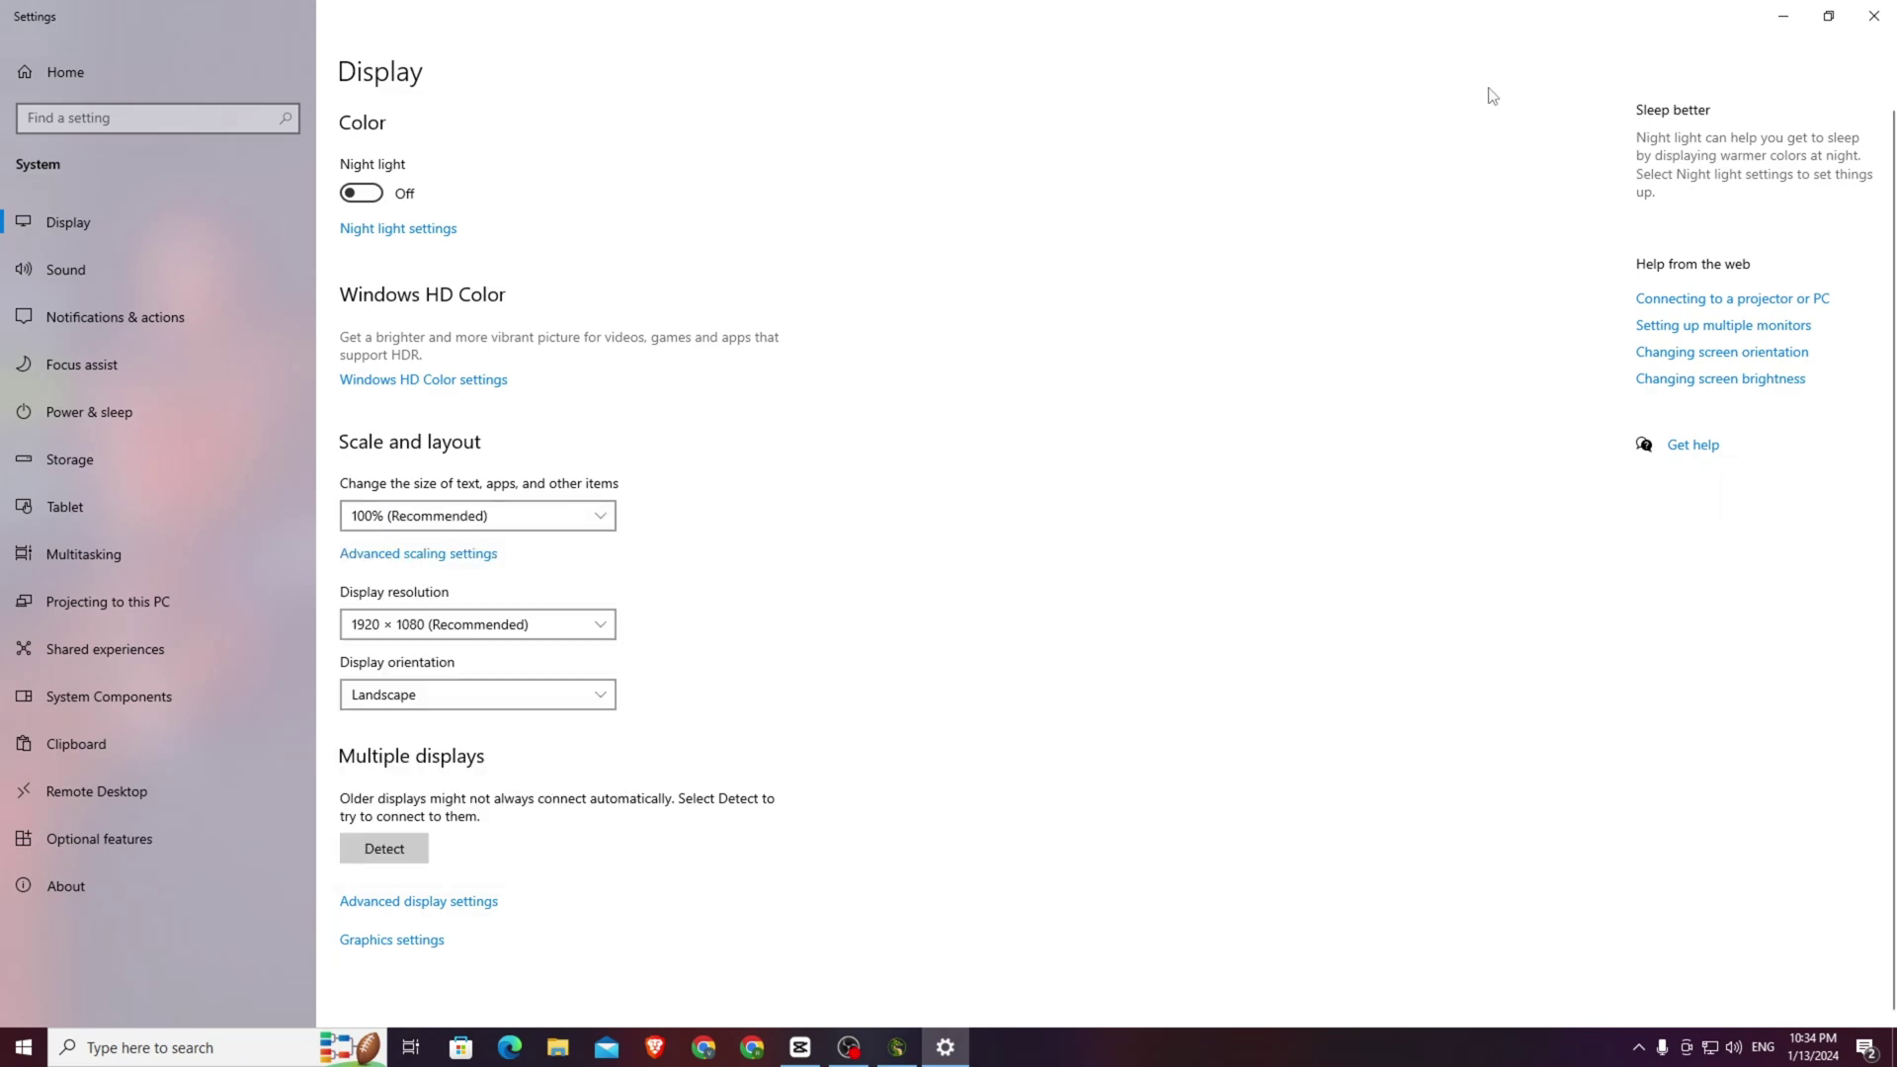
pyautogui.click(1874, 16)
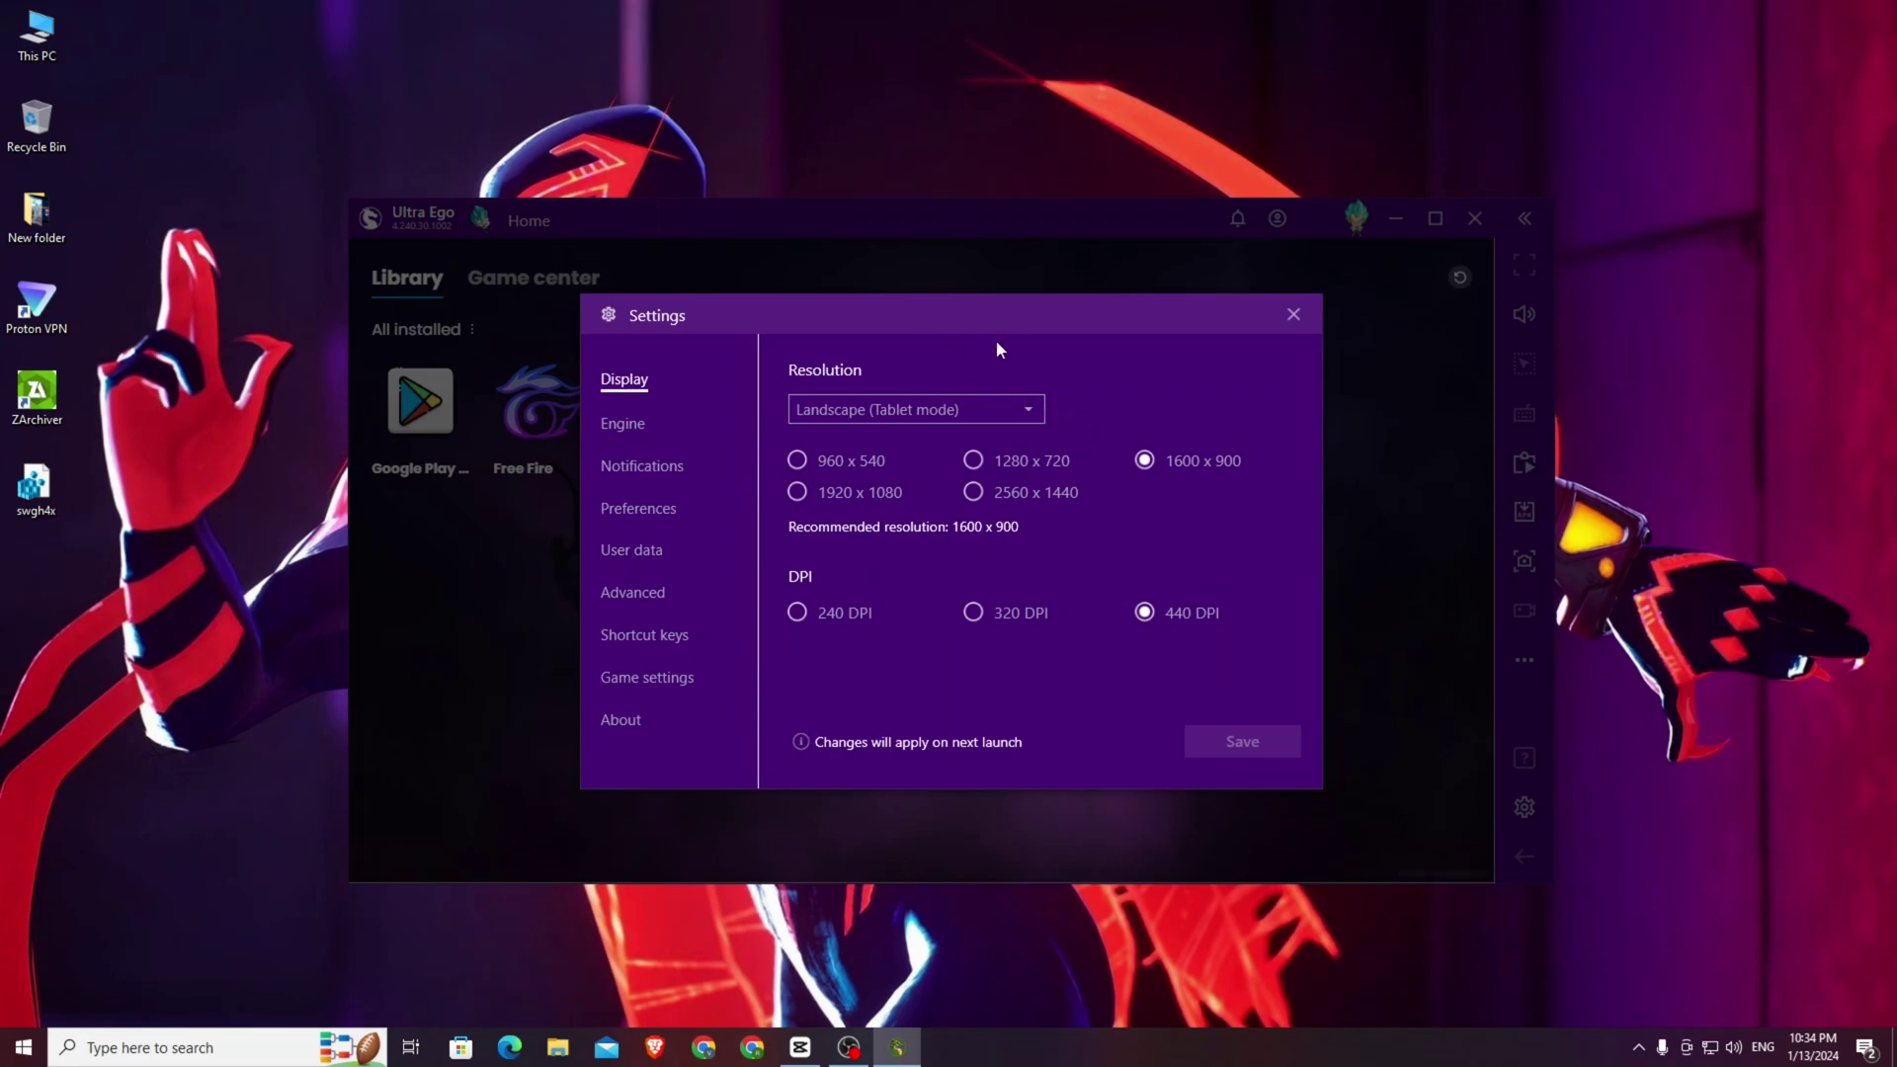
pyautogui.click(1293, 316)
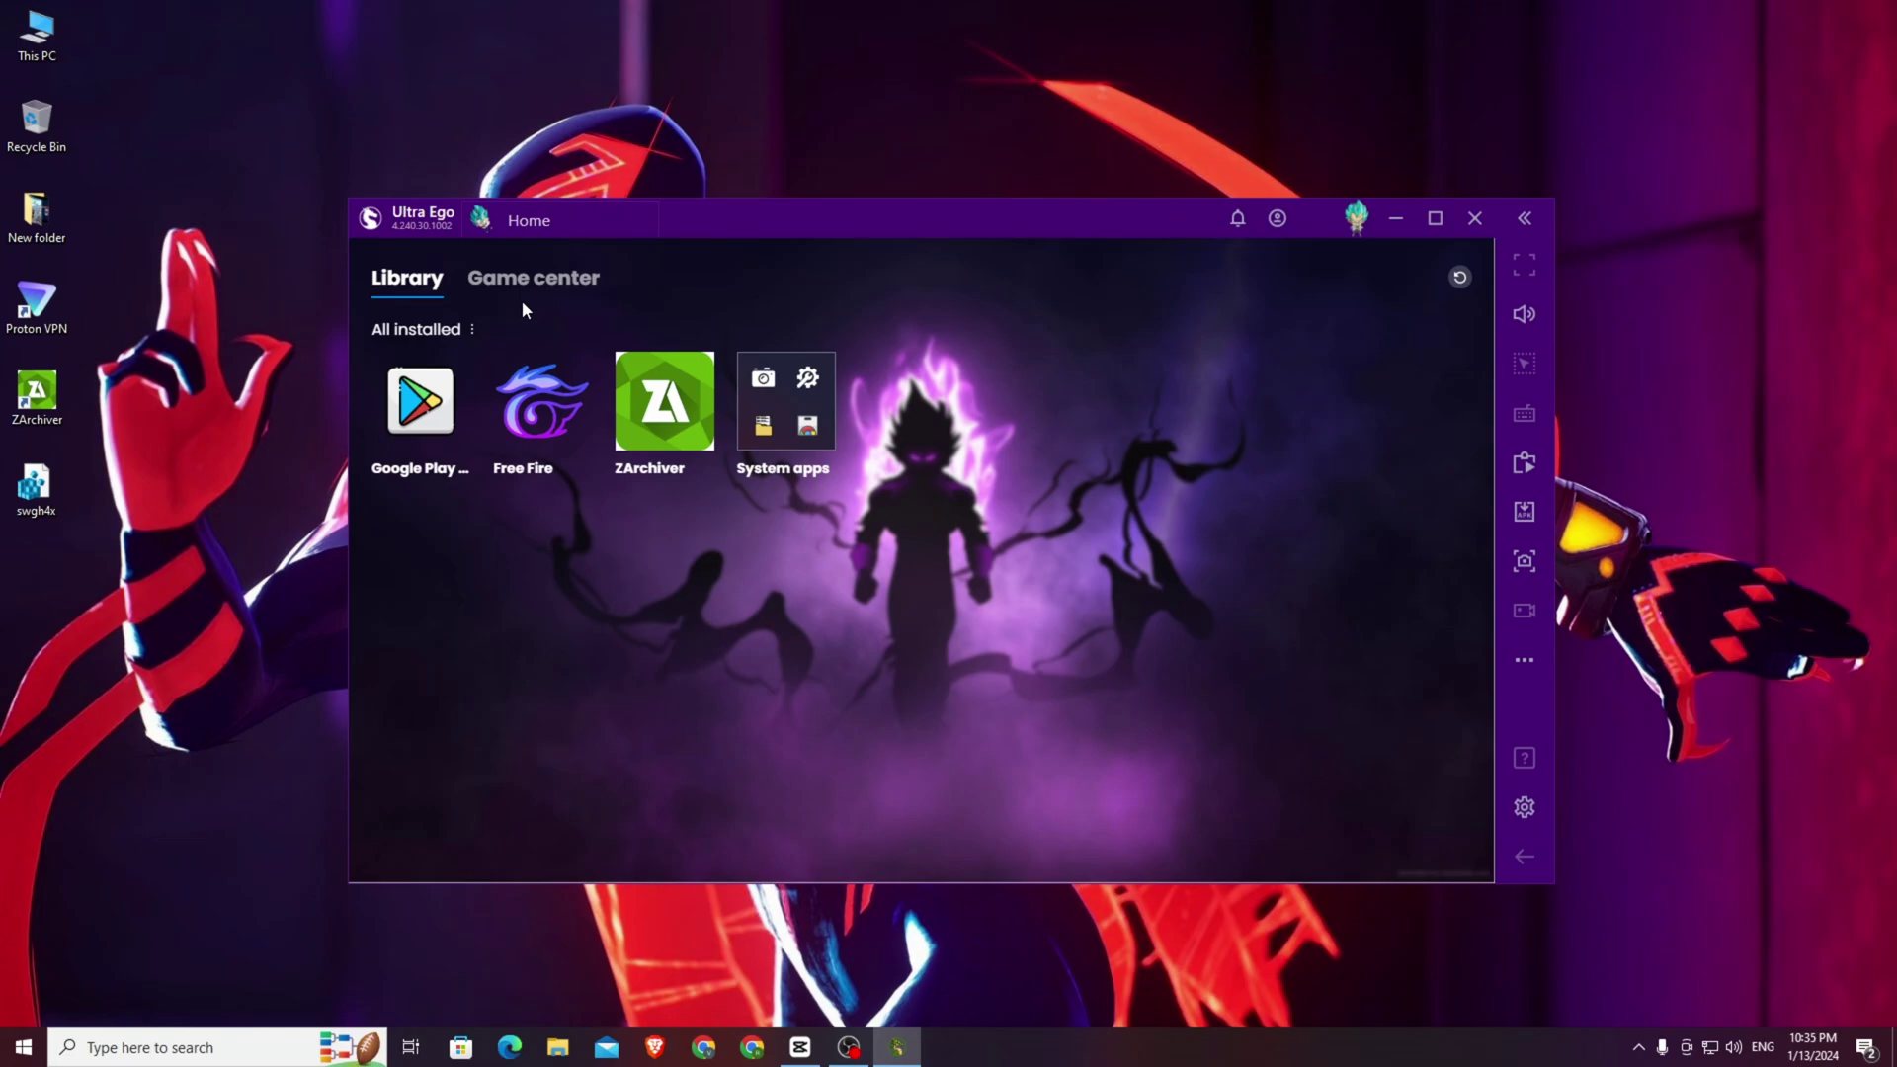
# Reopen the emulator settings and review the Display and Engine options, including graphics, CPU, RAM, frame rate and ABI.
pyautogui.click(1355, 219)
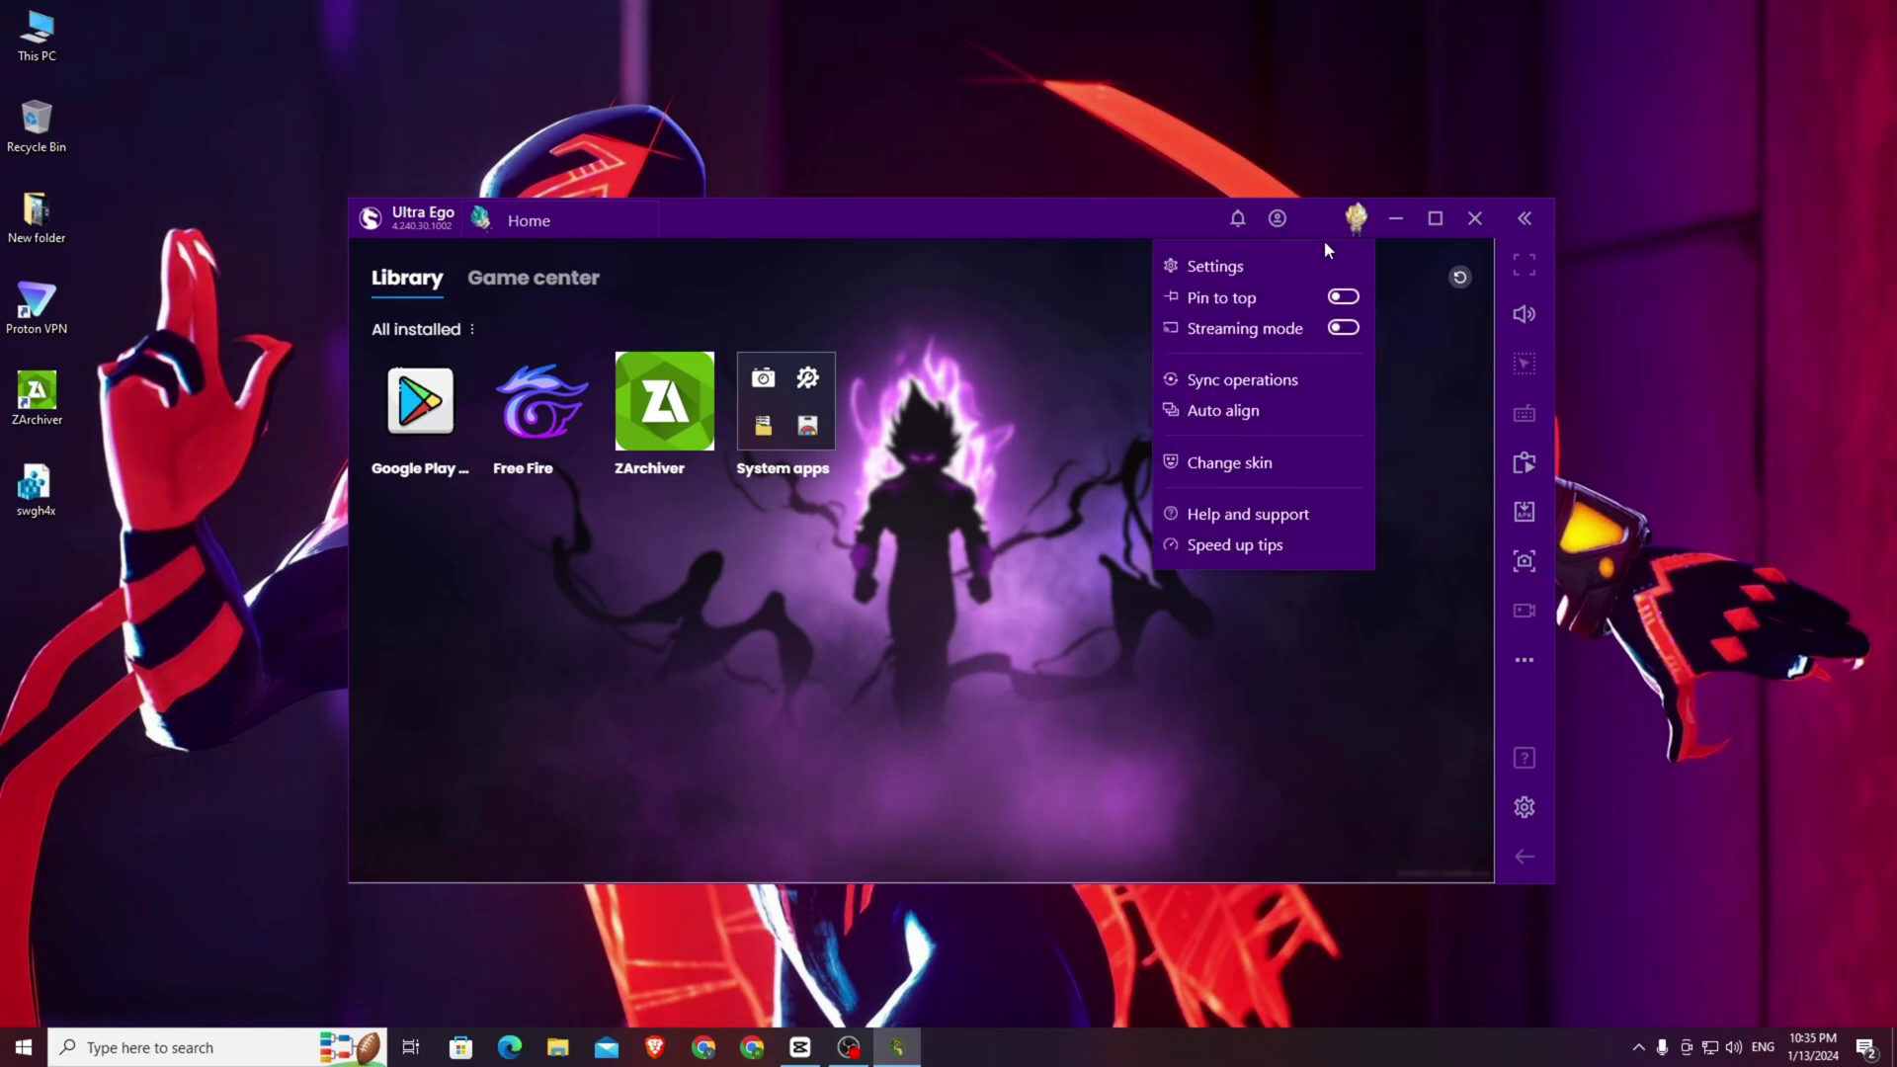
pyautogui.click(1289, 257)
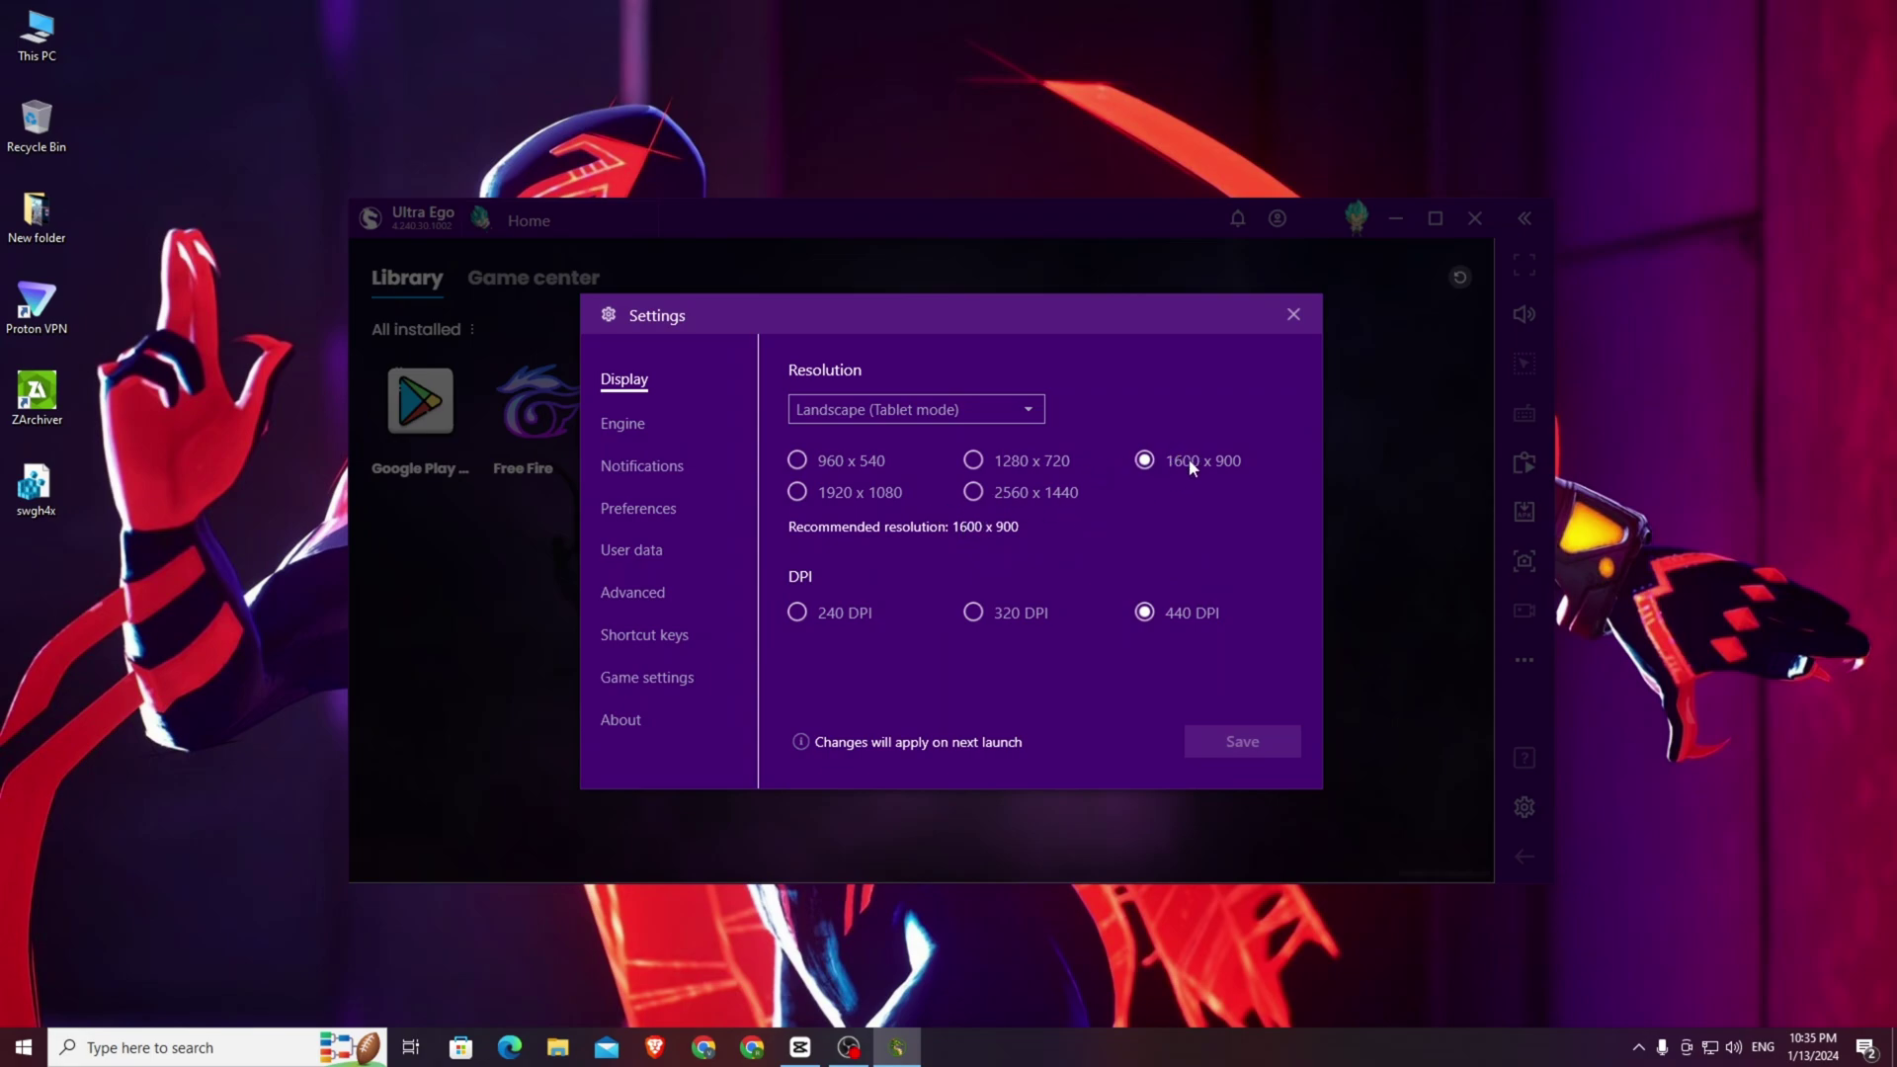
pyautogui.click(624, 425)
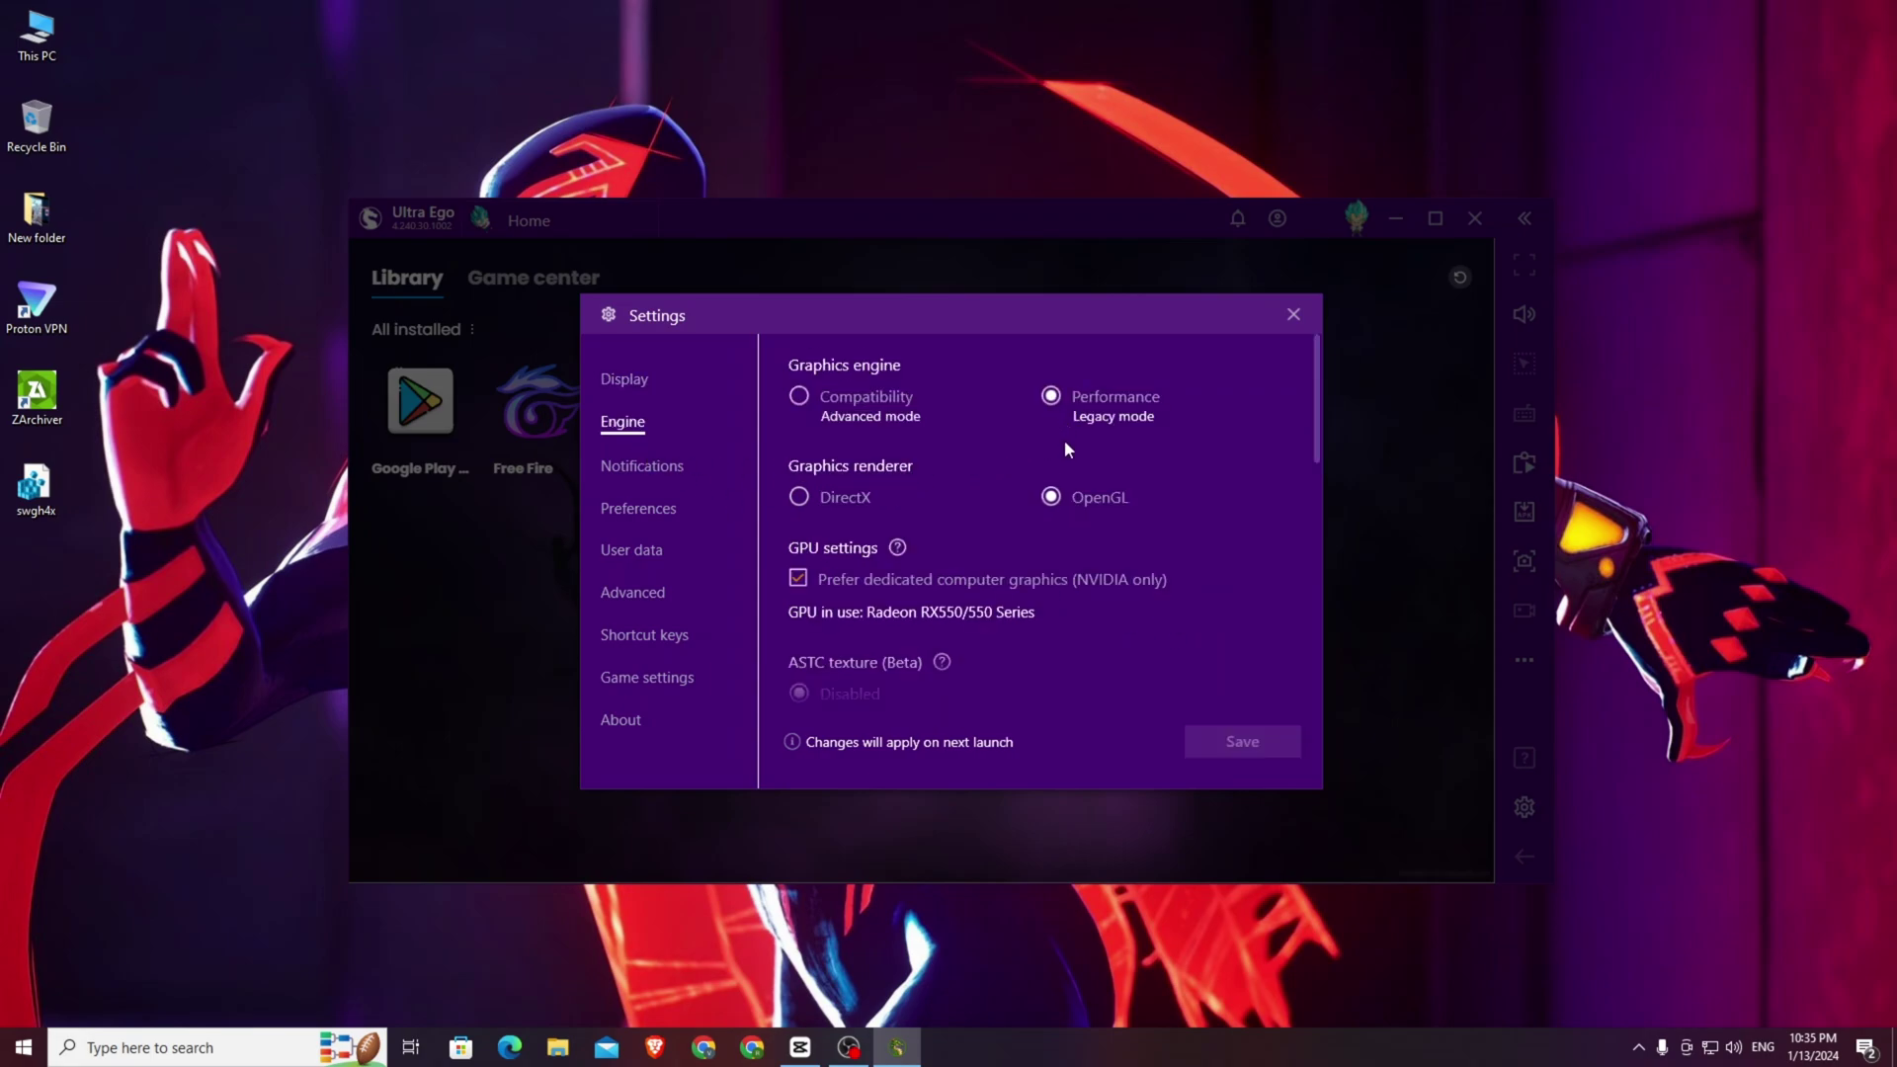
pyautogui.scroll(-6, 1122, 508)
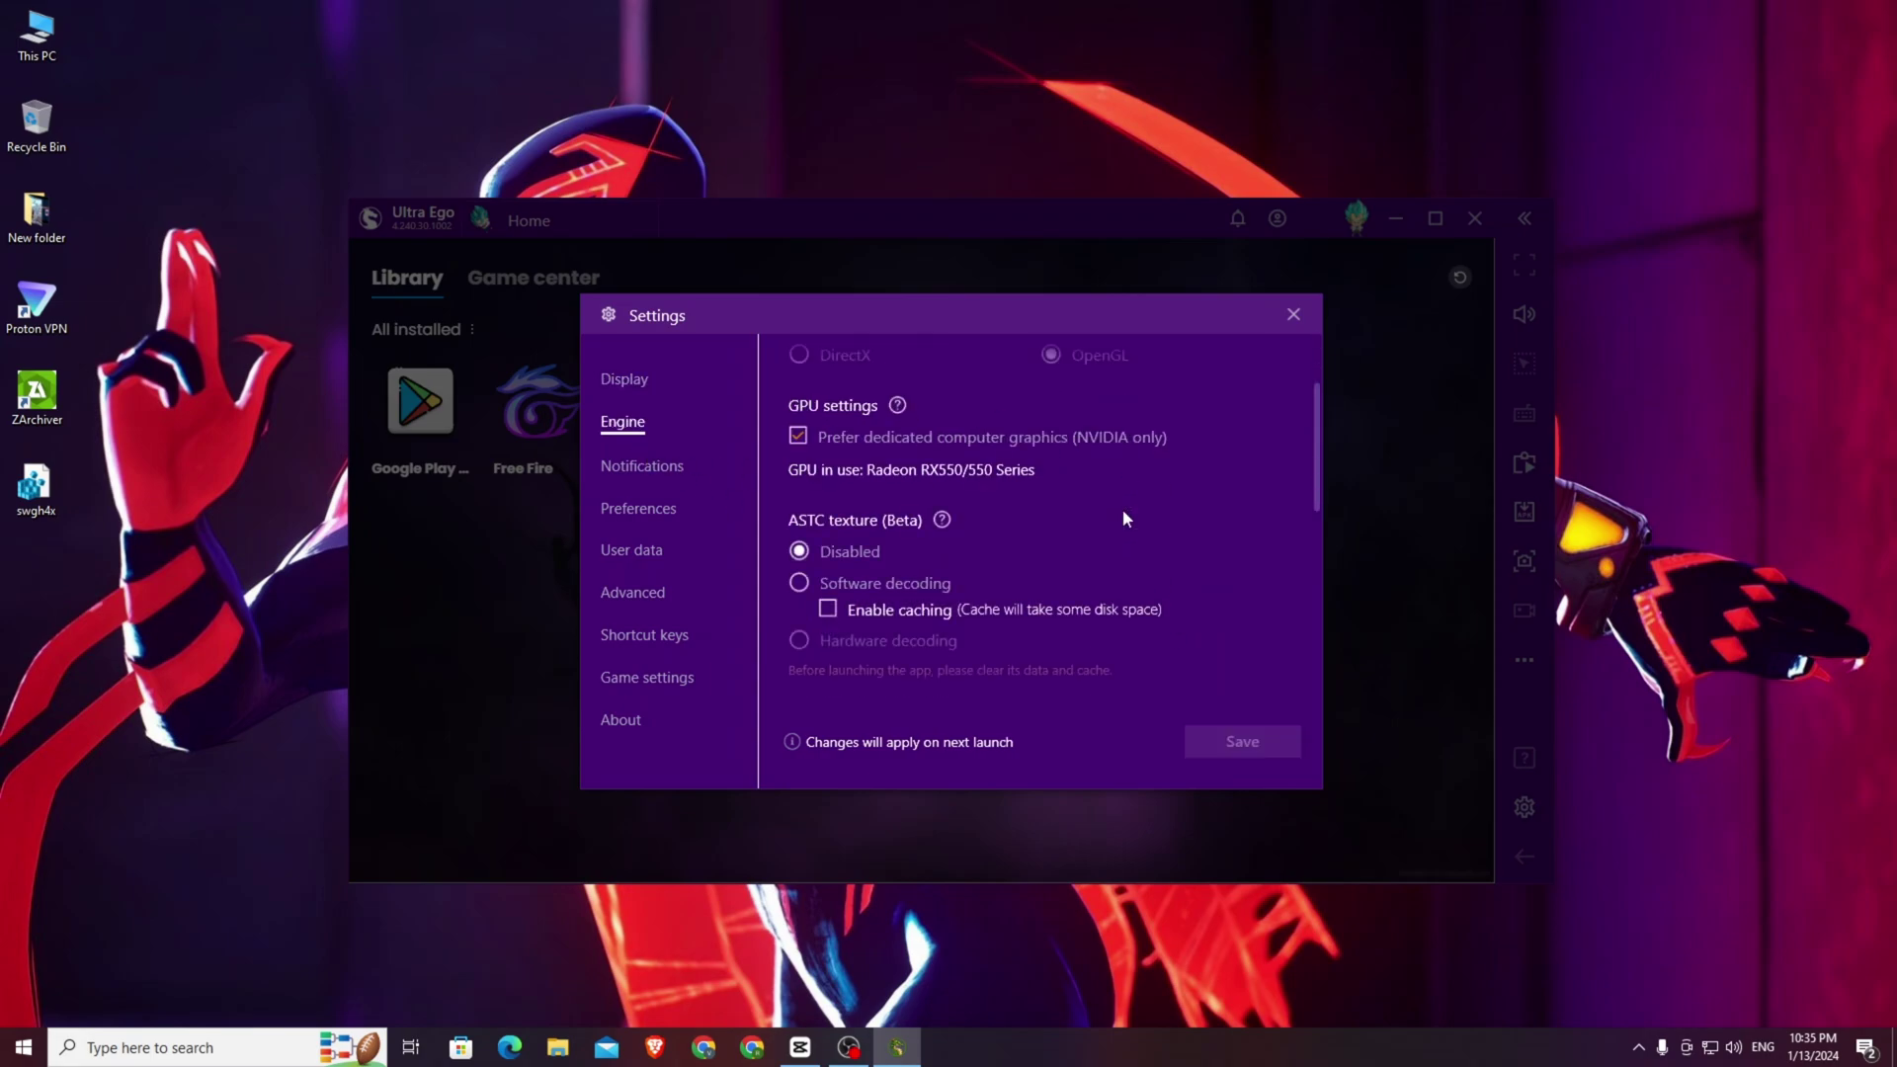
pyautogui.scroll(2, 909, 510)
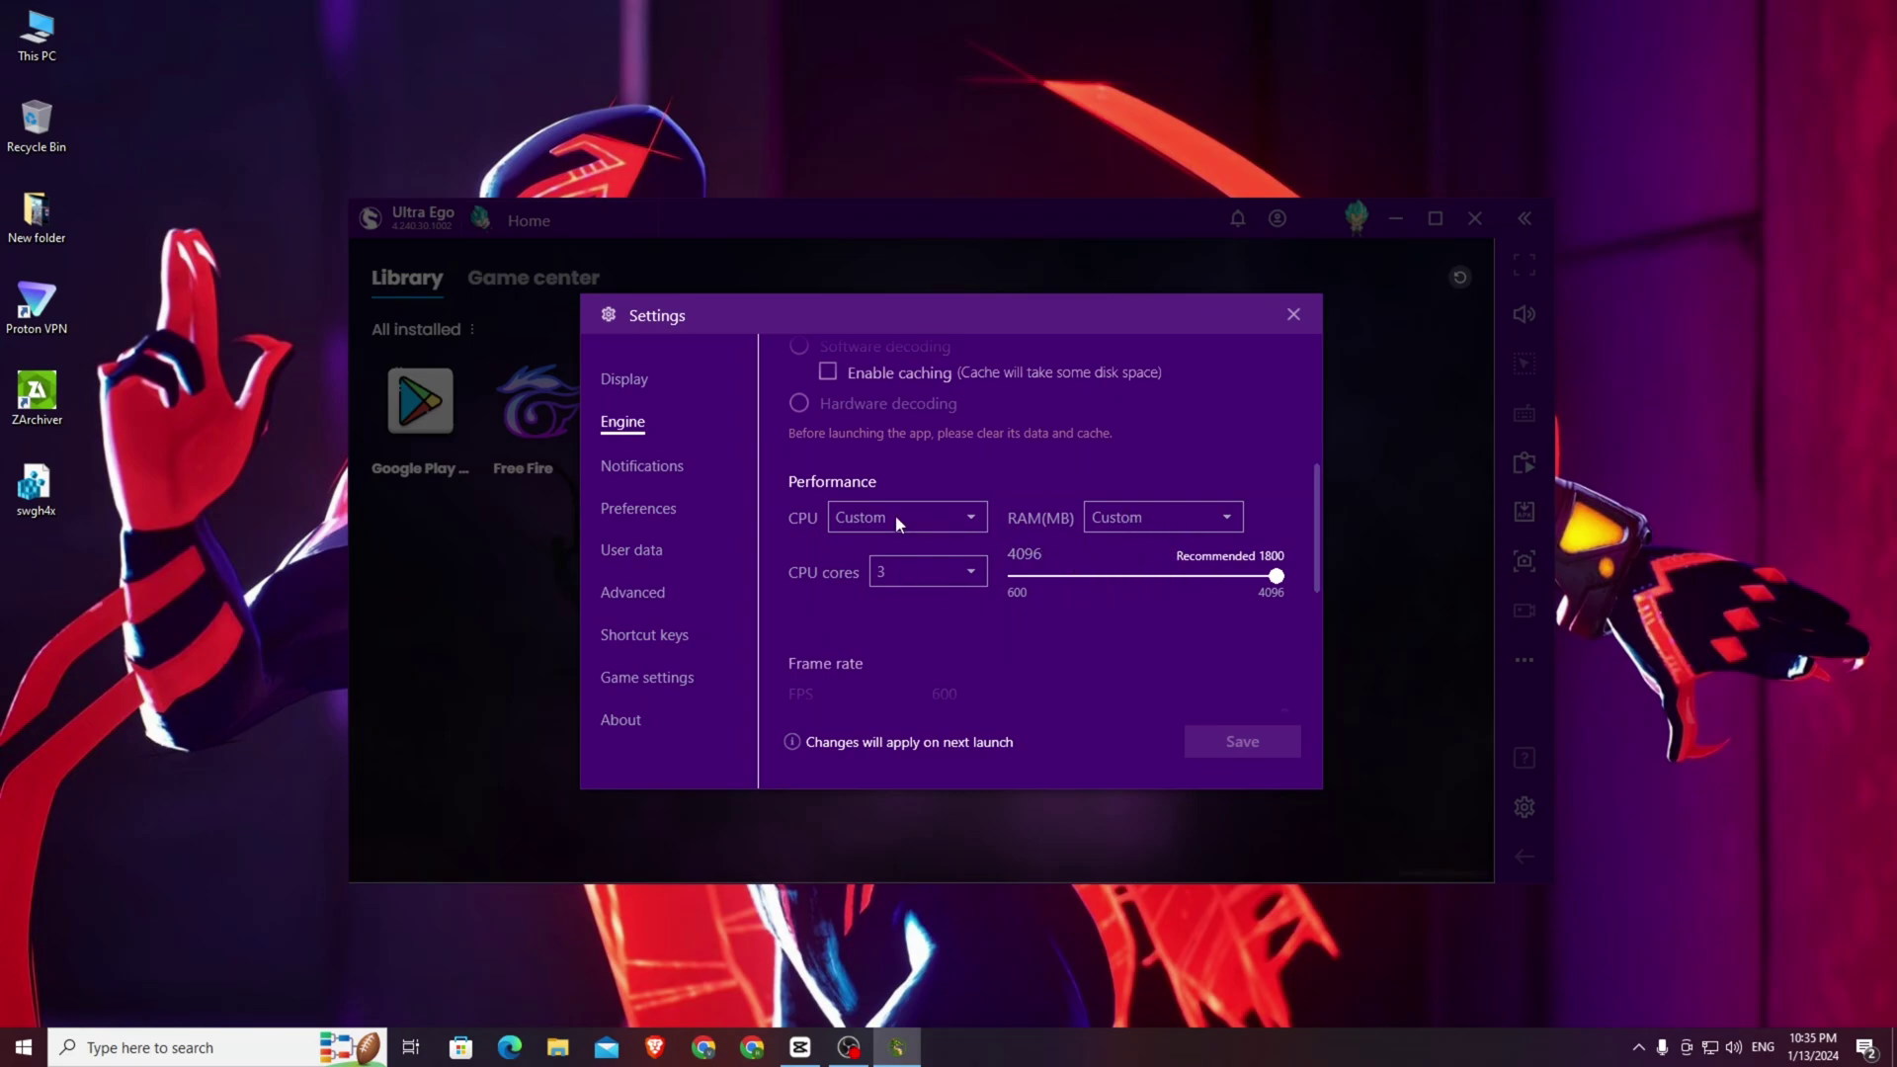
pyautogui.scroll(-2, 903, 596)
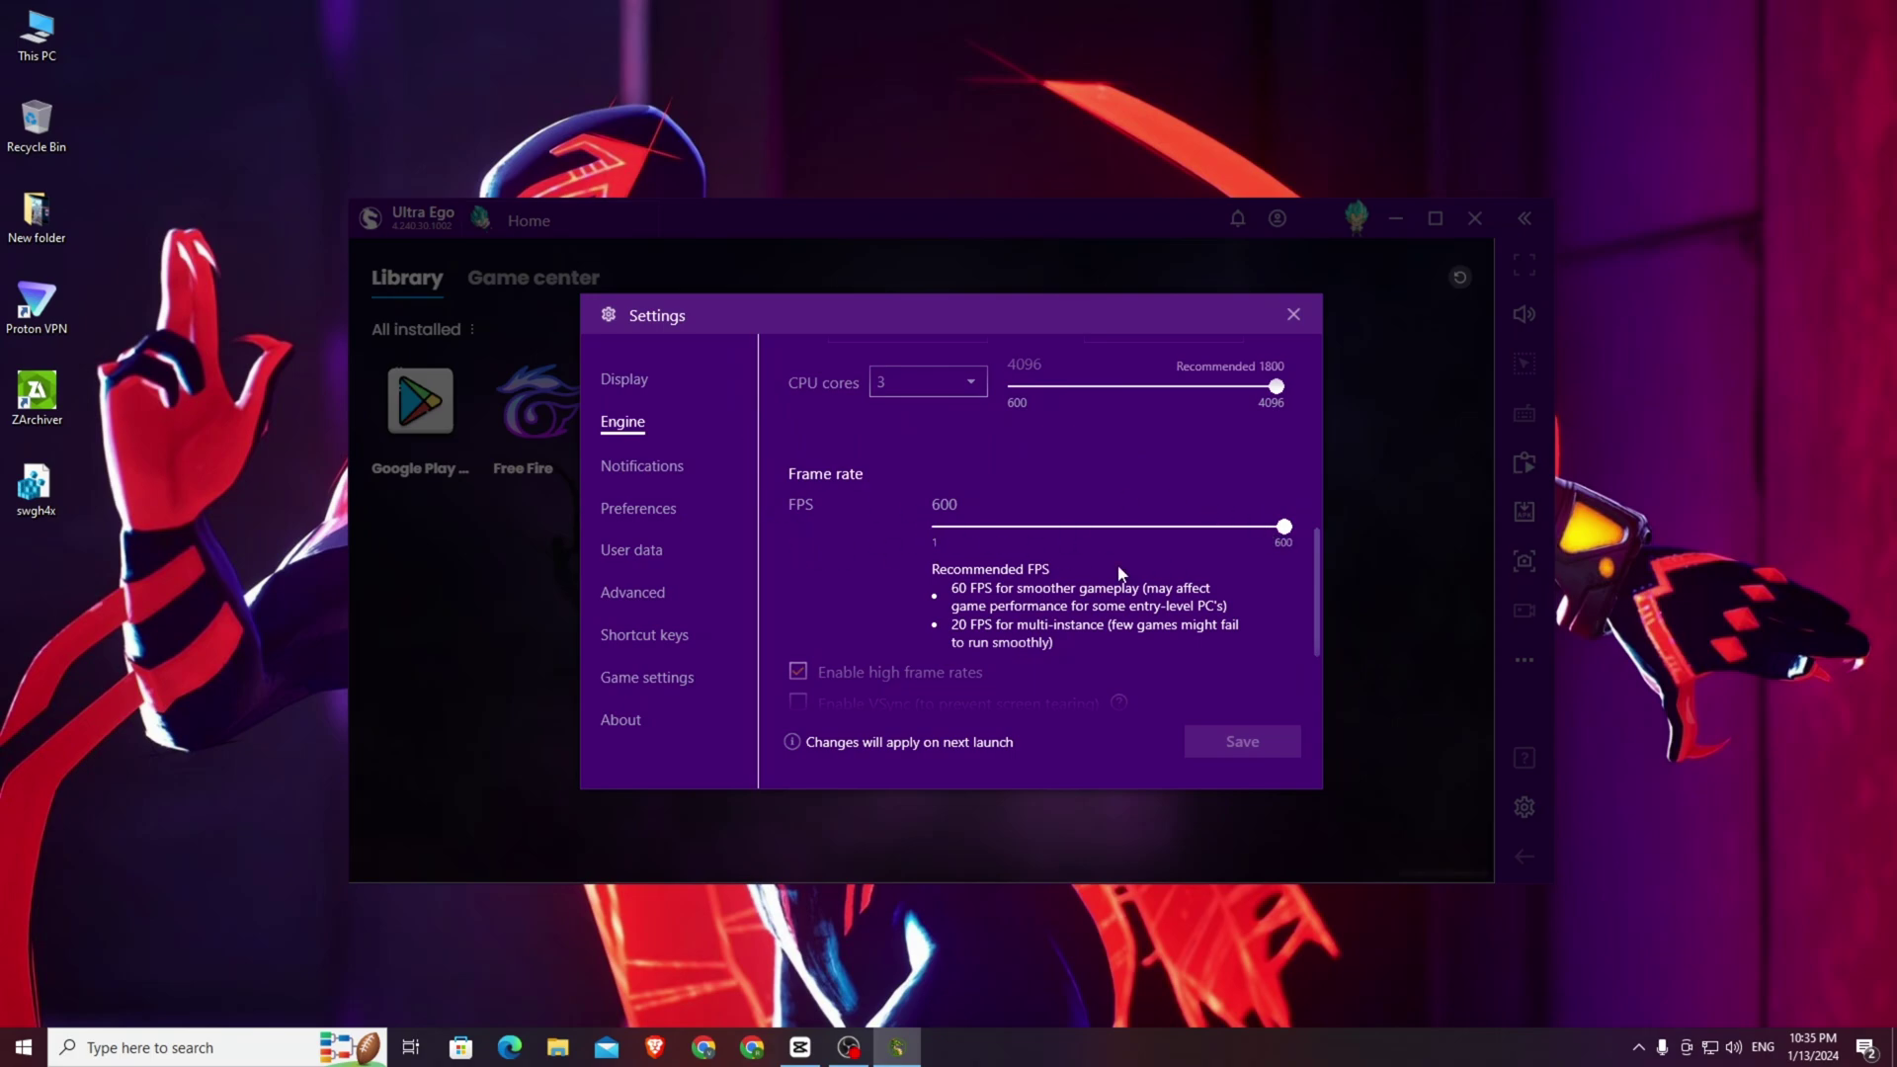
pyautogui.scroll(-1, 1238, 573)
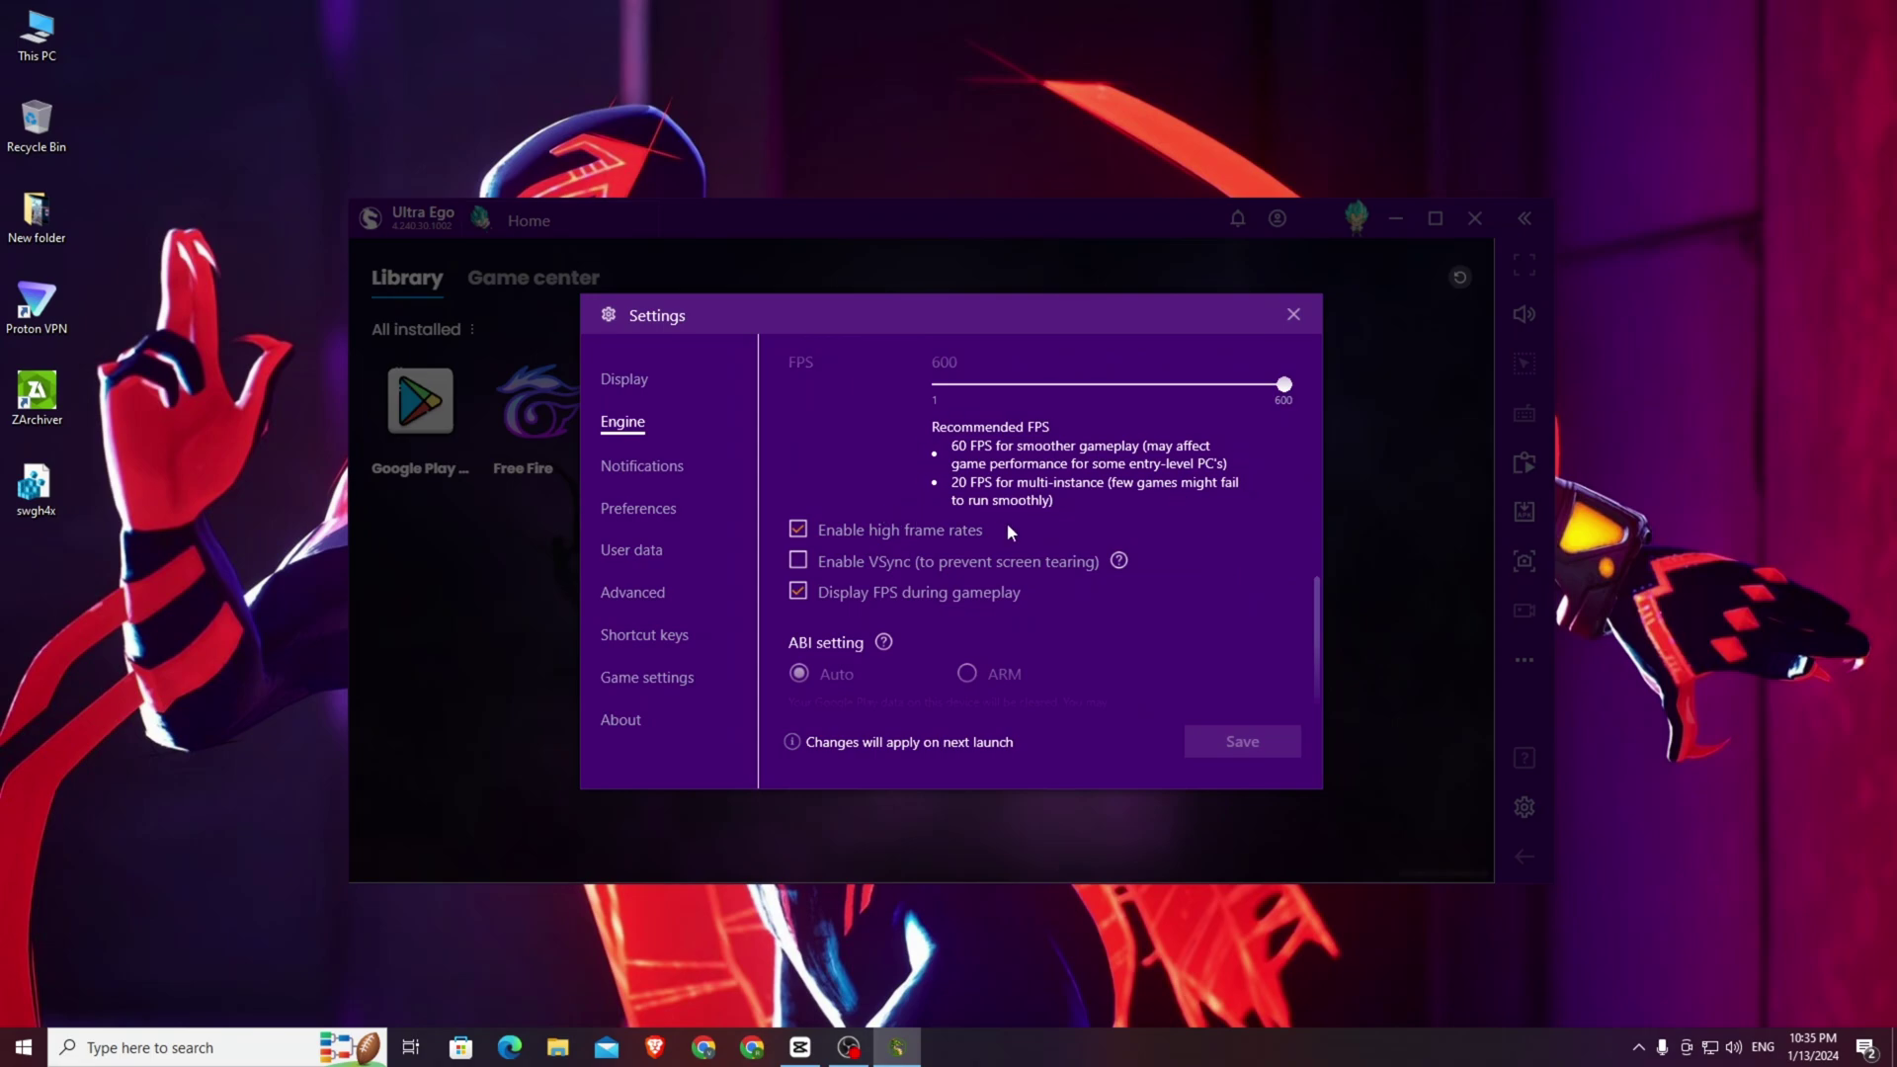
pyautogui.scroll(-1, 1006, 524)
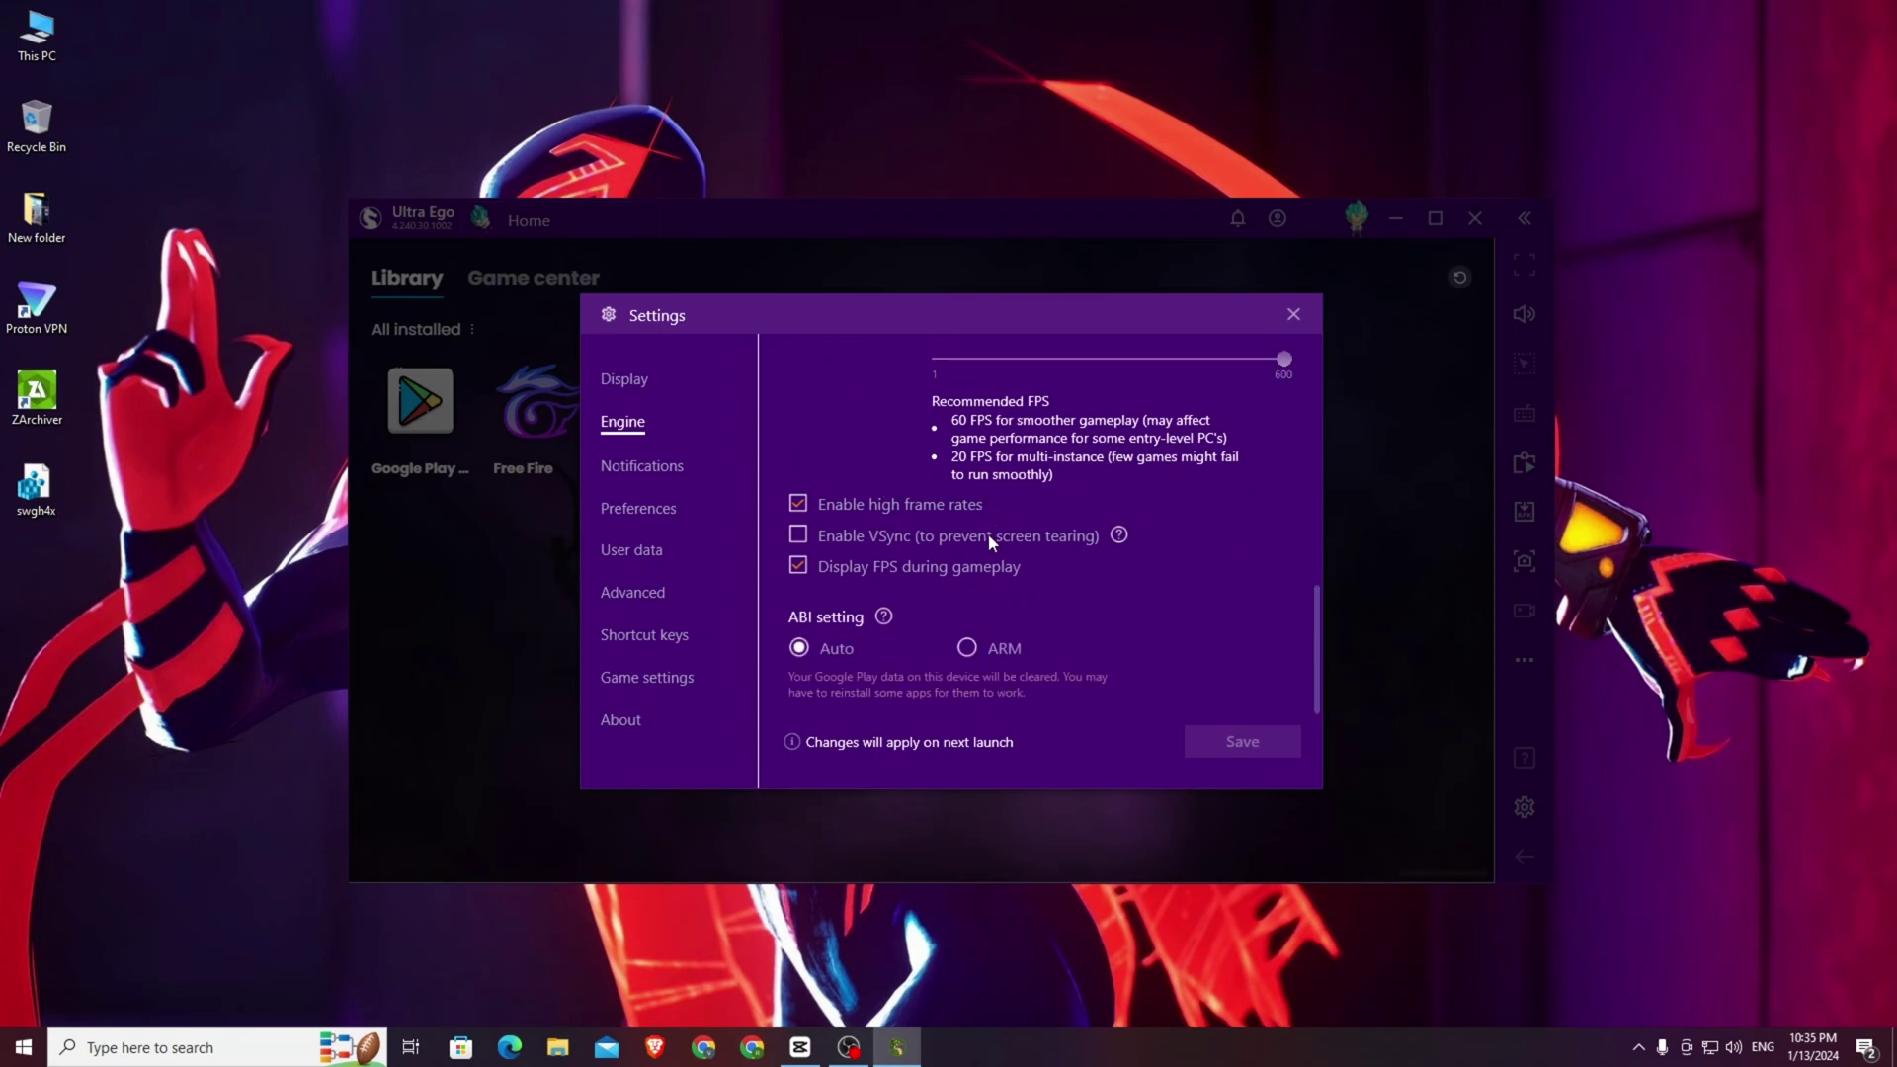
# Look through the emulator's Notifications, Preferences and User data settings.
pyautogui.click(633, 462)
pyautogui.scroll(-2, 1095, 502)
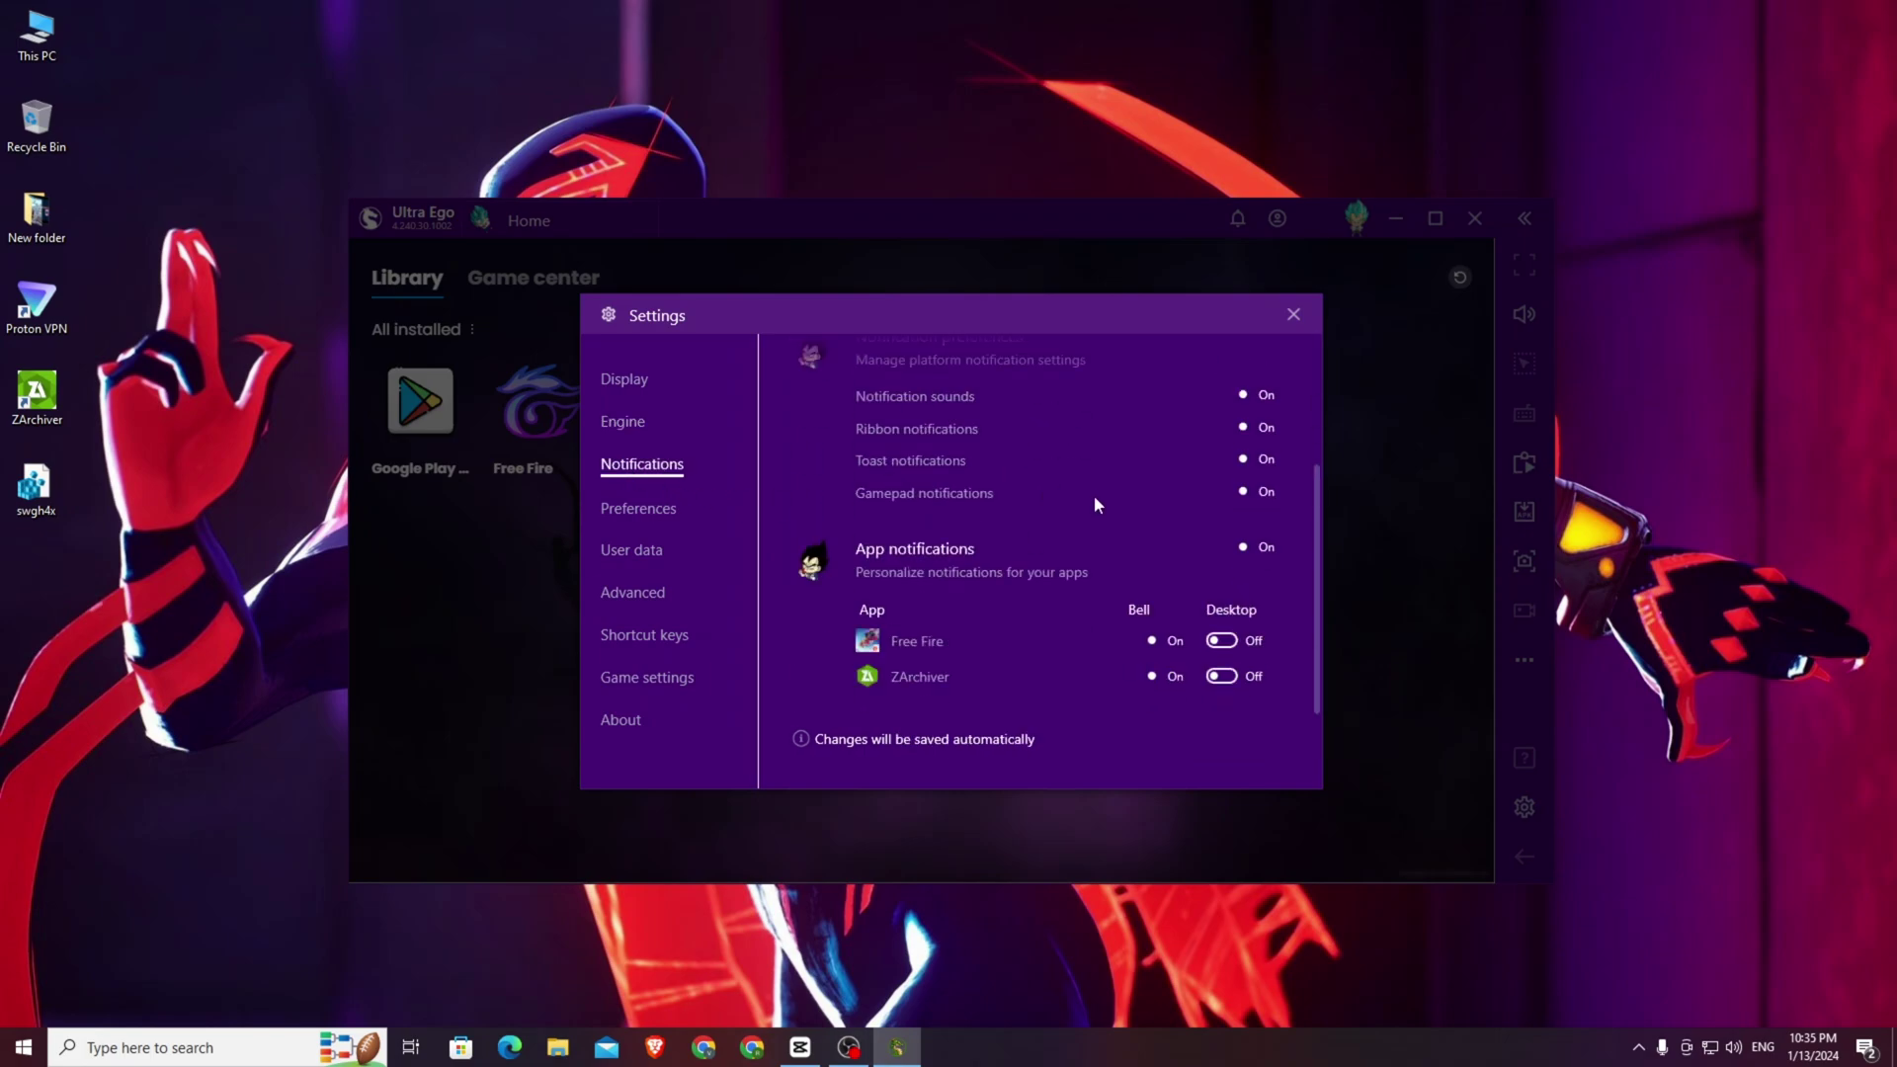
pyautogui.click(644, 510)
pyautogui.scroll(-6, 889, 524)
pyautogui.click(642, 549)
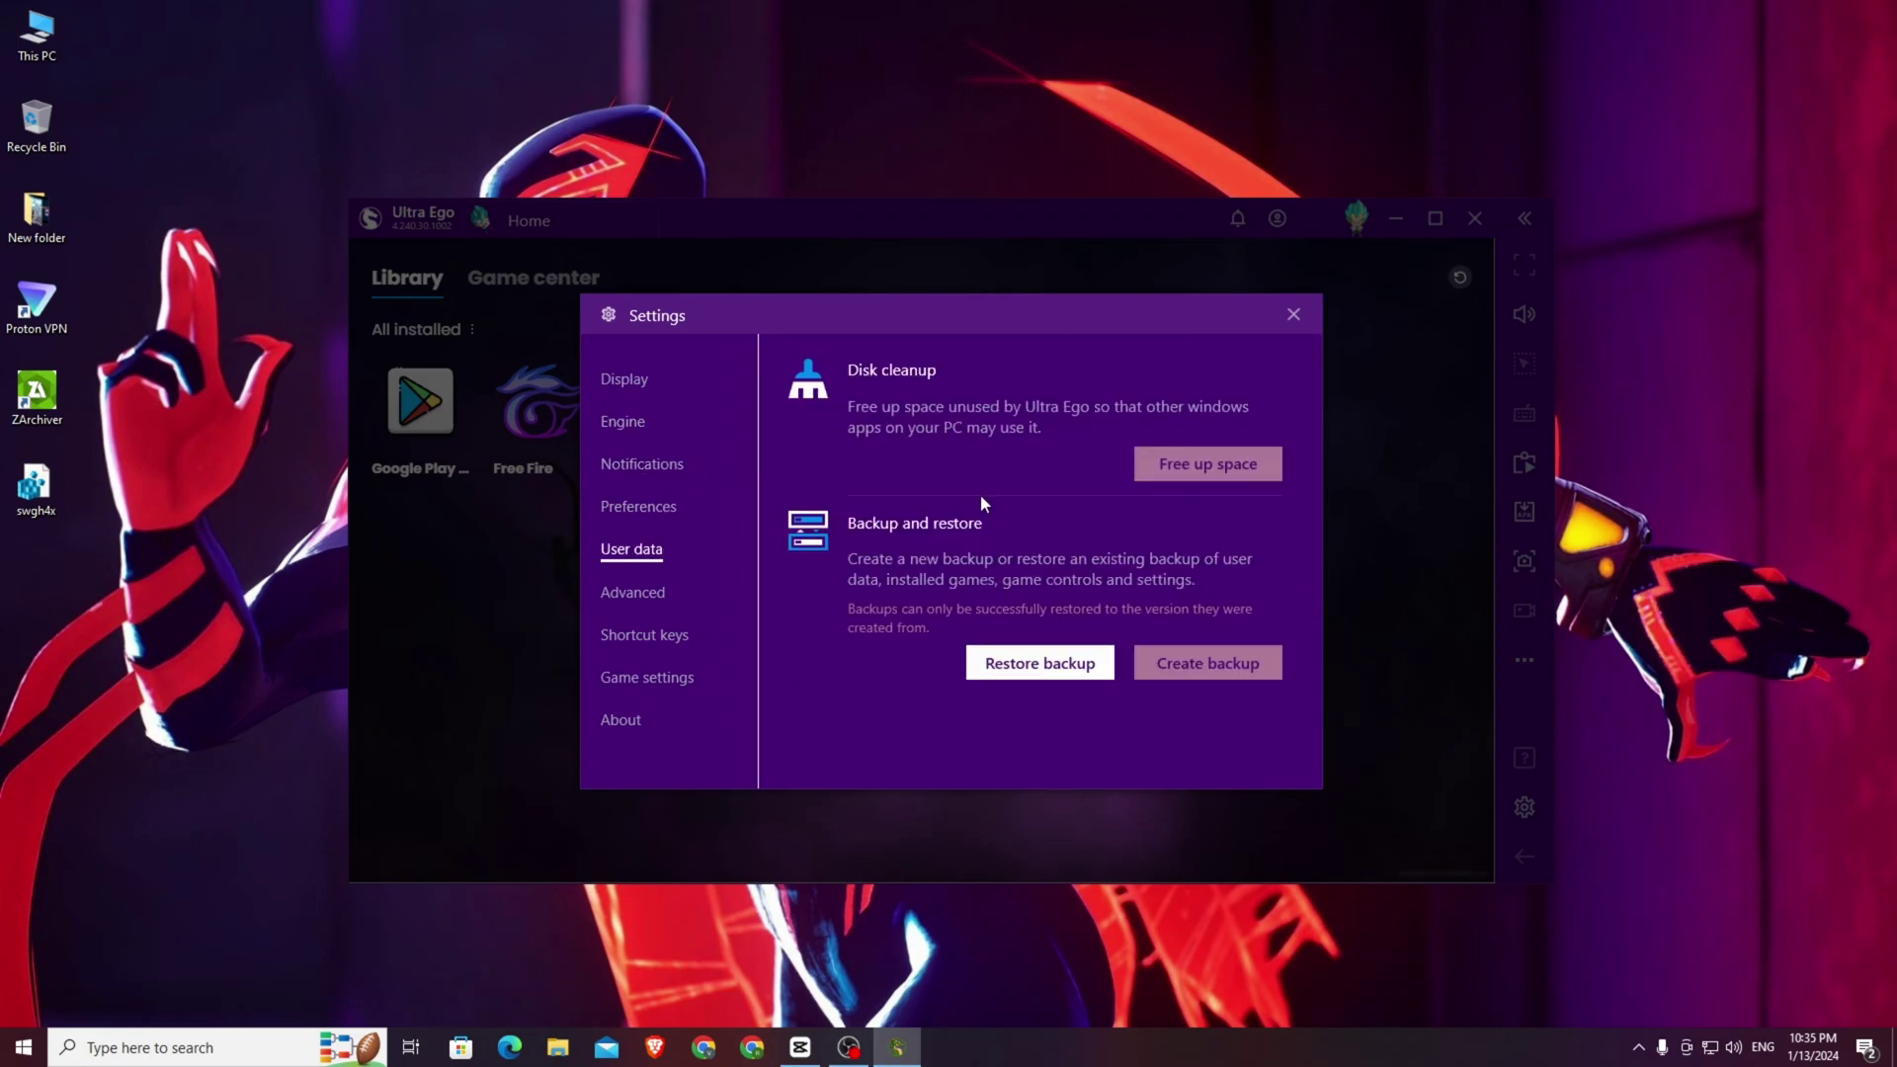
# Review the Advanced device profile and mobile network provider, glance at the Shortcut keys and Game settings, and close the emulator settings.
pyautogui.click(657, 591)
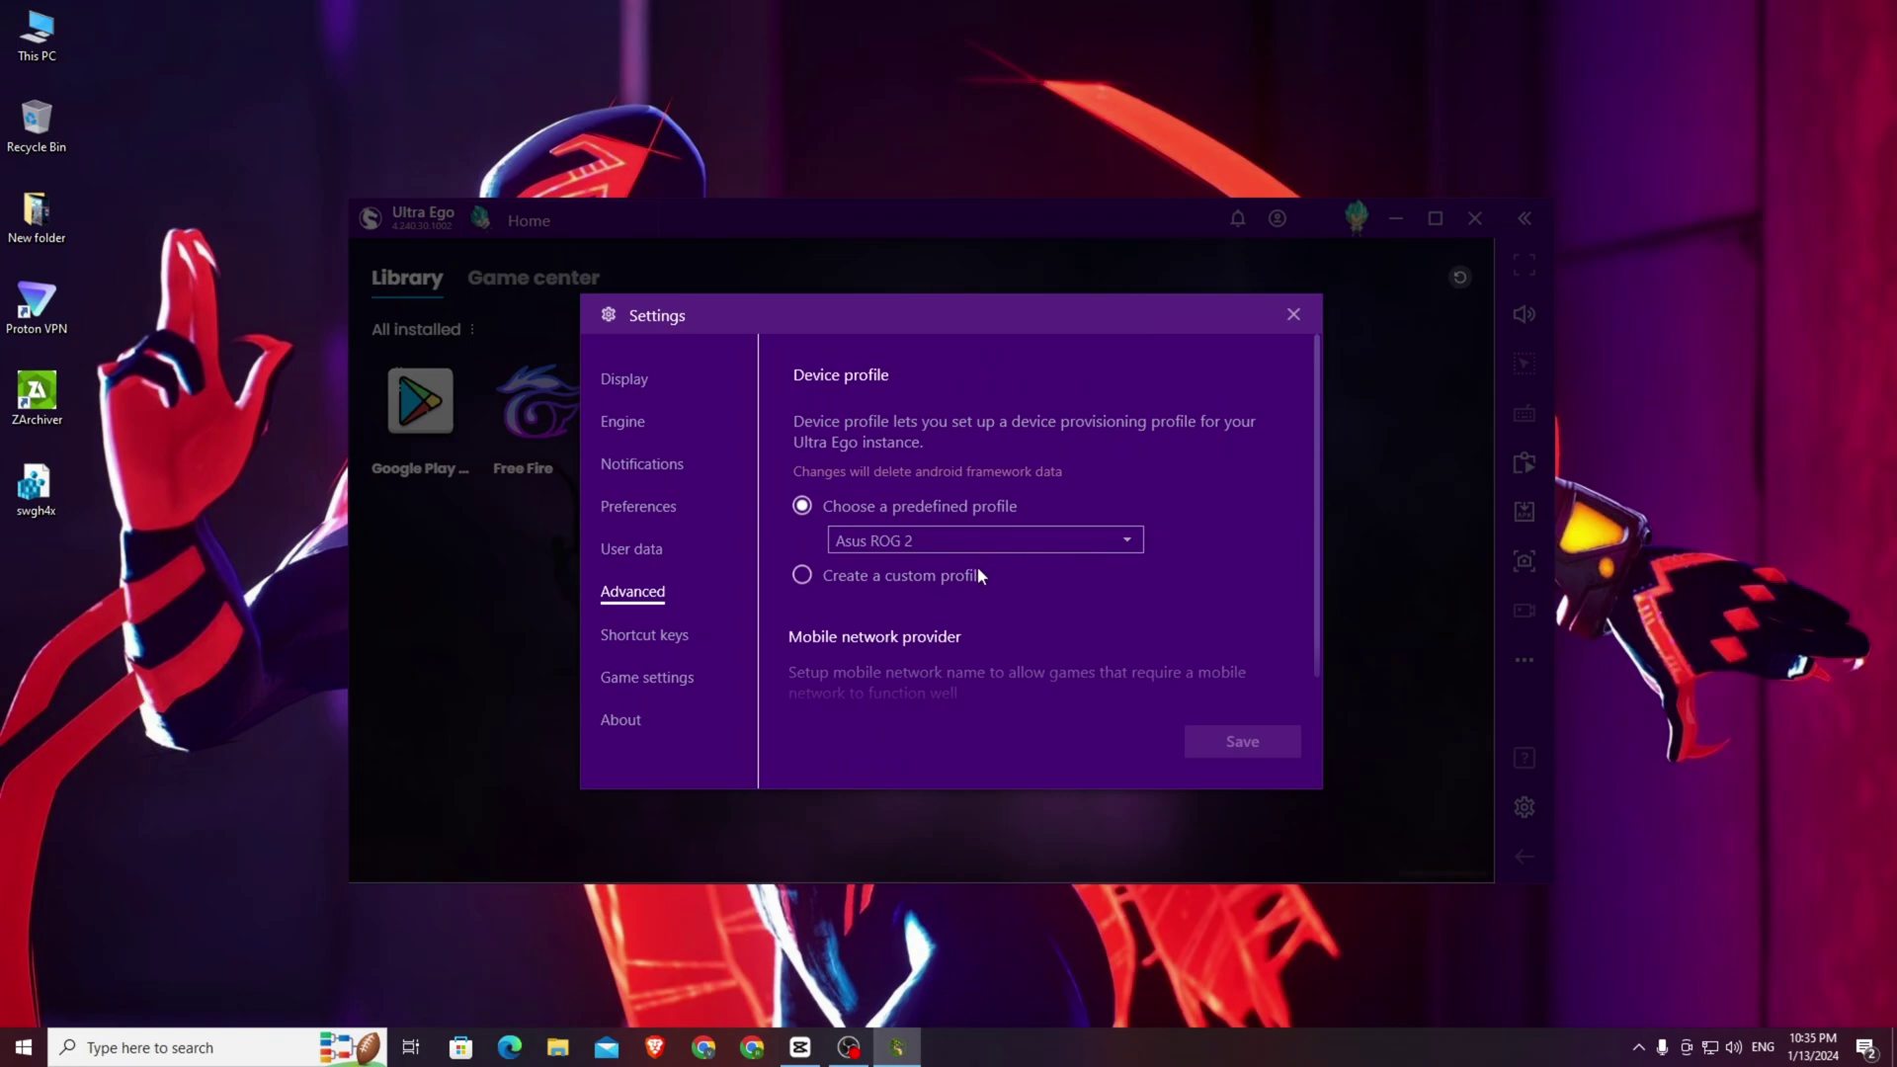
pyautogui.scroll(-1, 978, 576)
pyautogui.click(645, 635)
pyautogui.click(647, 677)
pyautogui.click(643, 593)
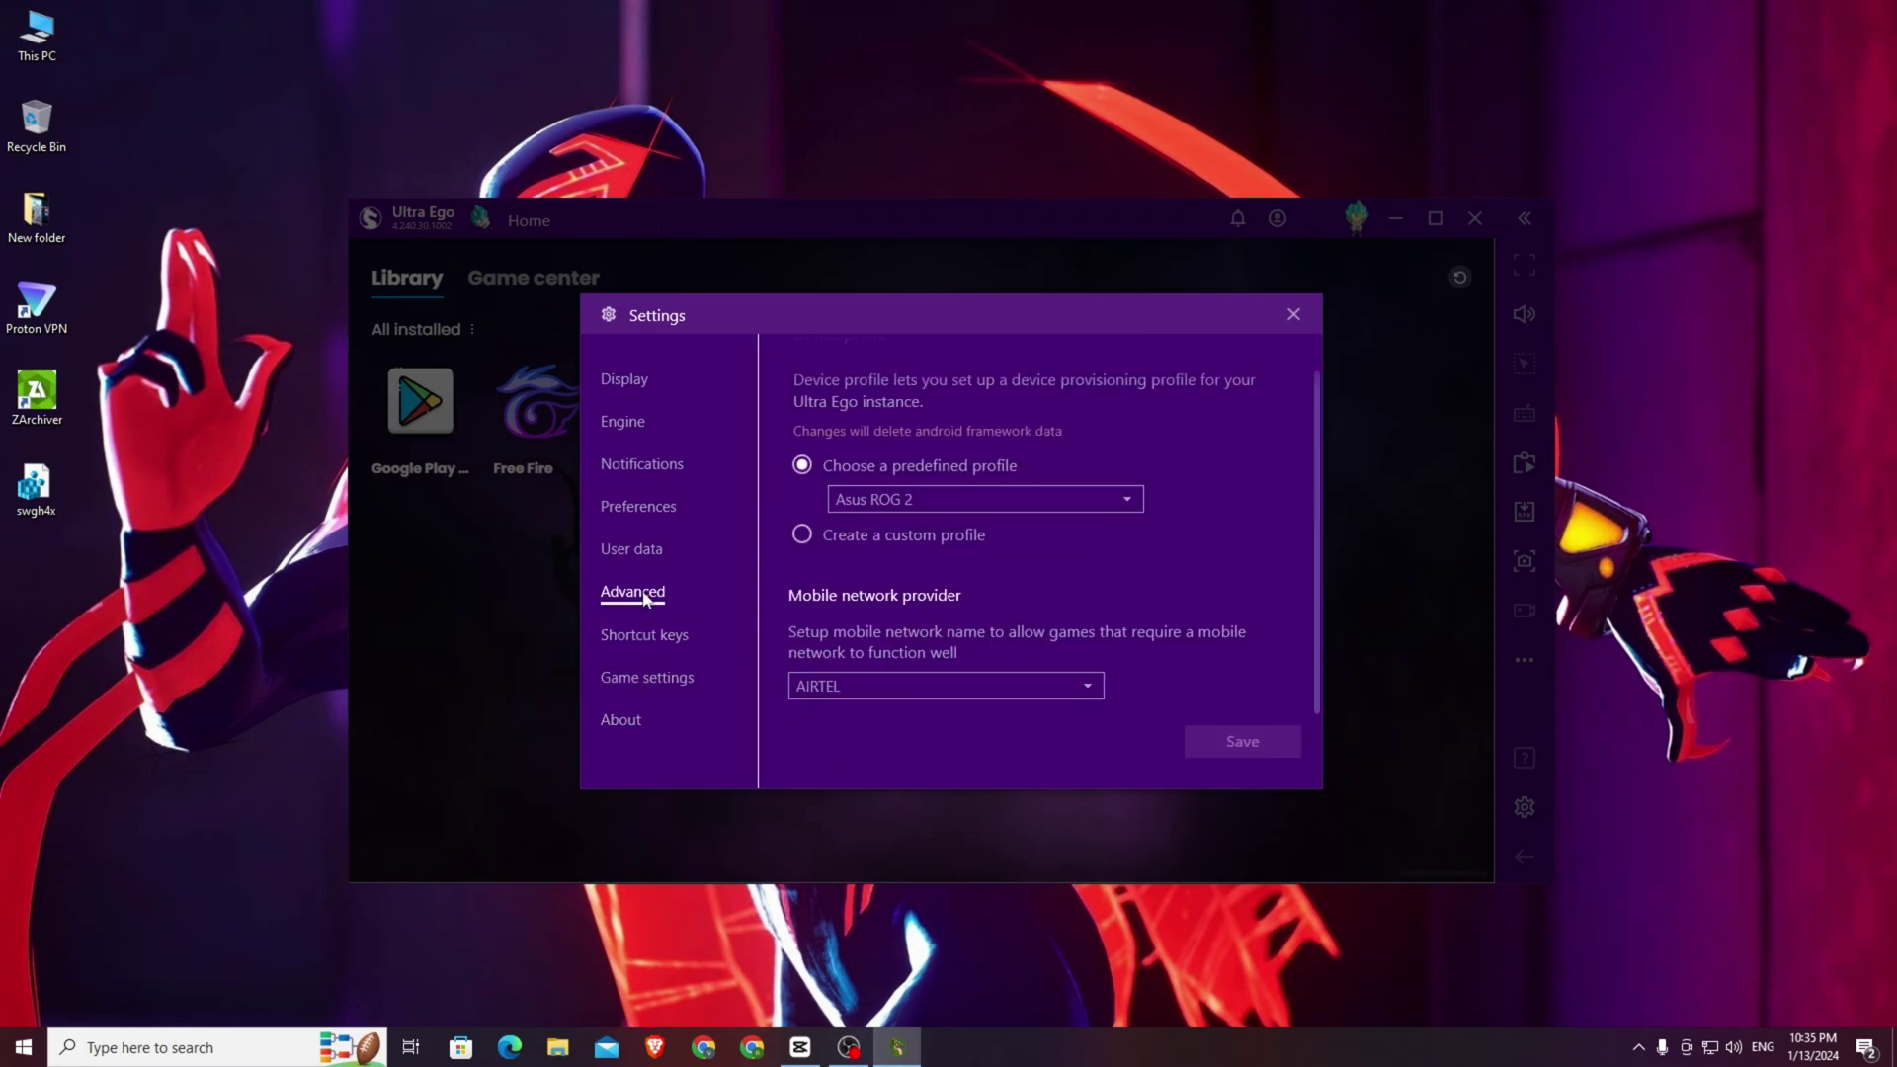
pyautogui.click(652, 551)
pyautogui.click(674, 633)
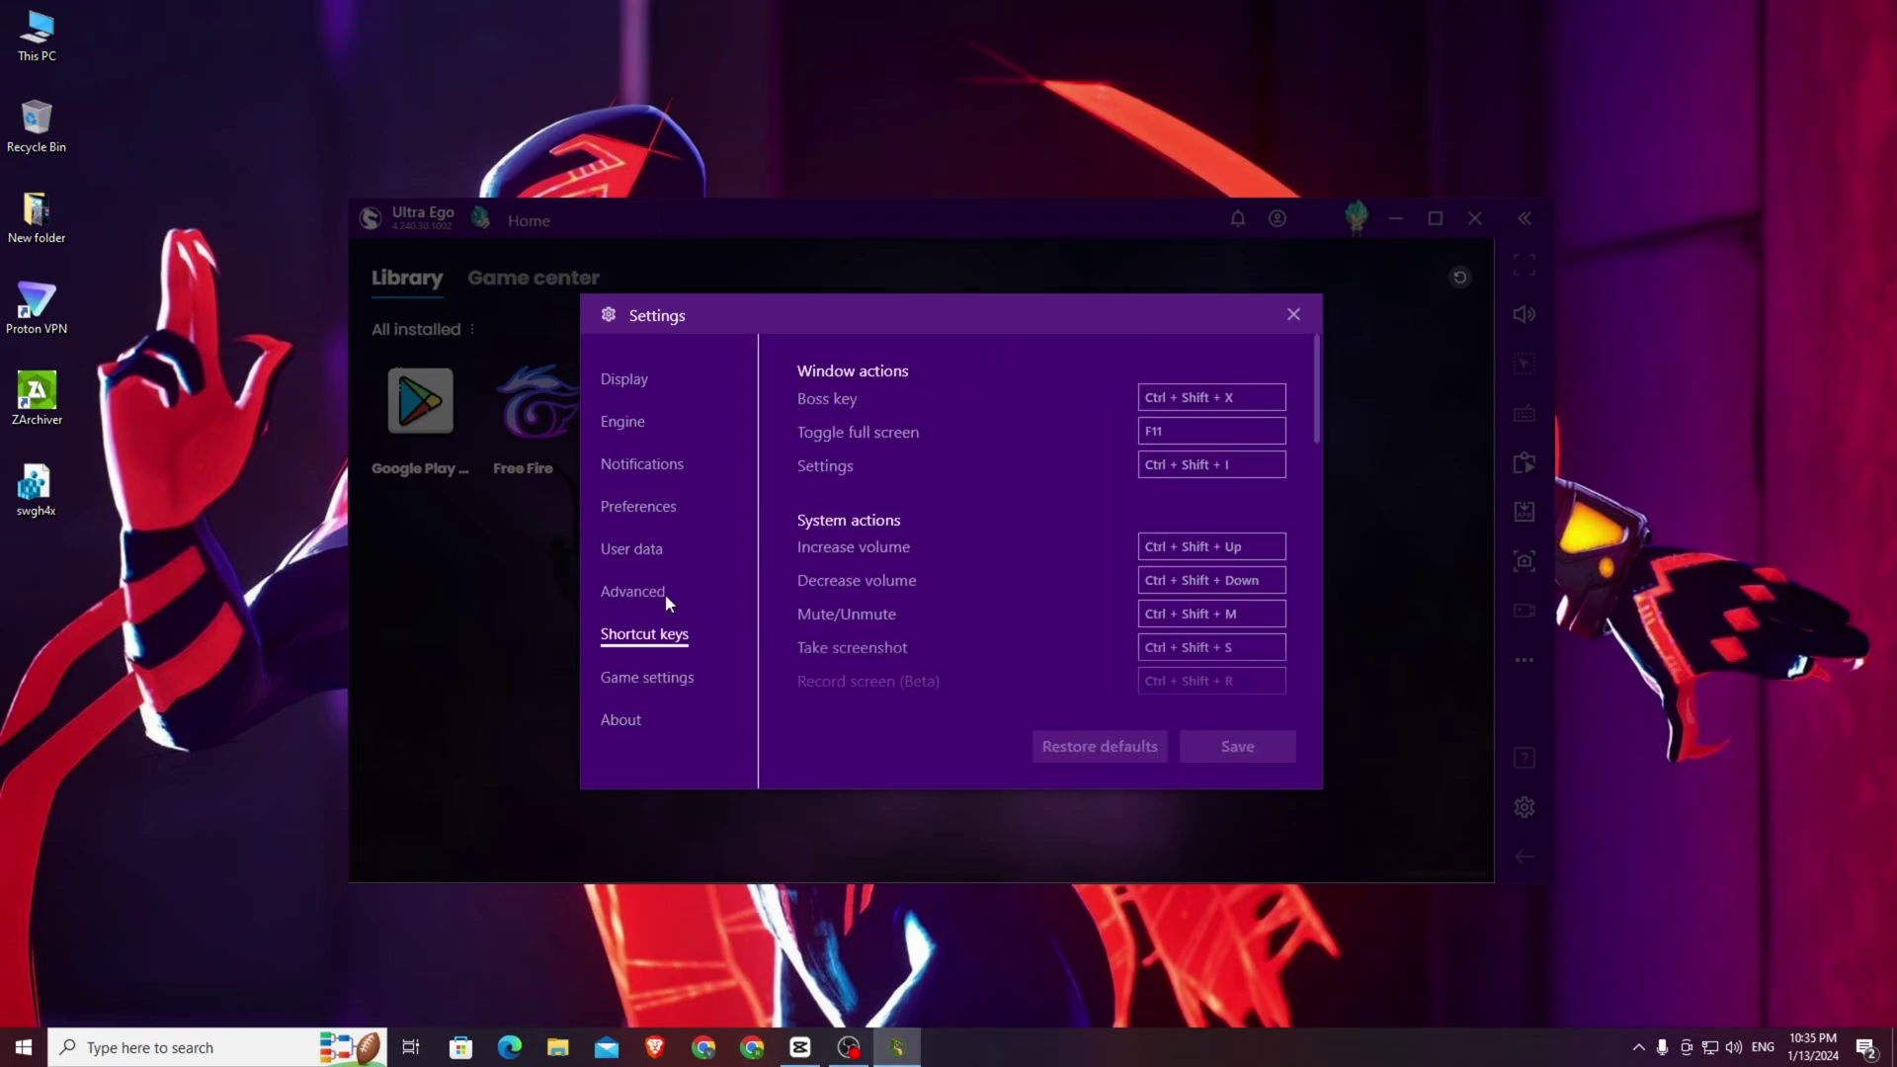
pyautogui.click(666, 596)
pyautogui.scroll(1, 1012, 585)
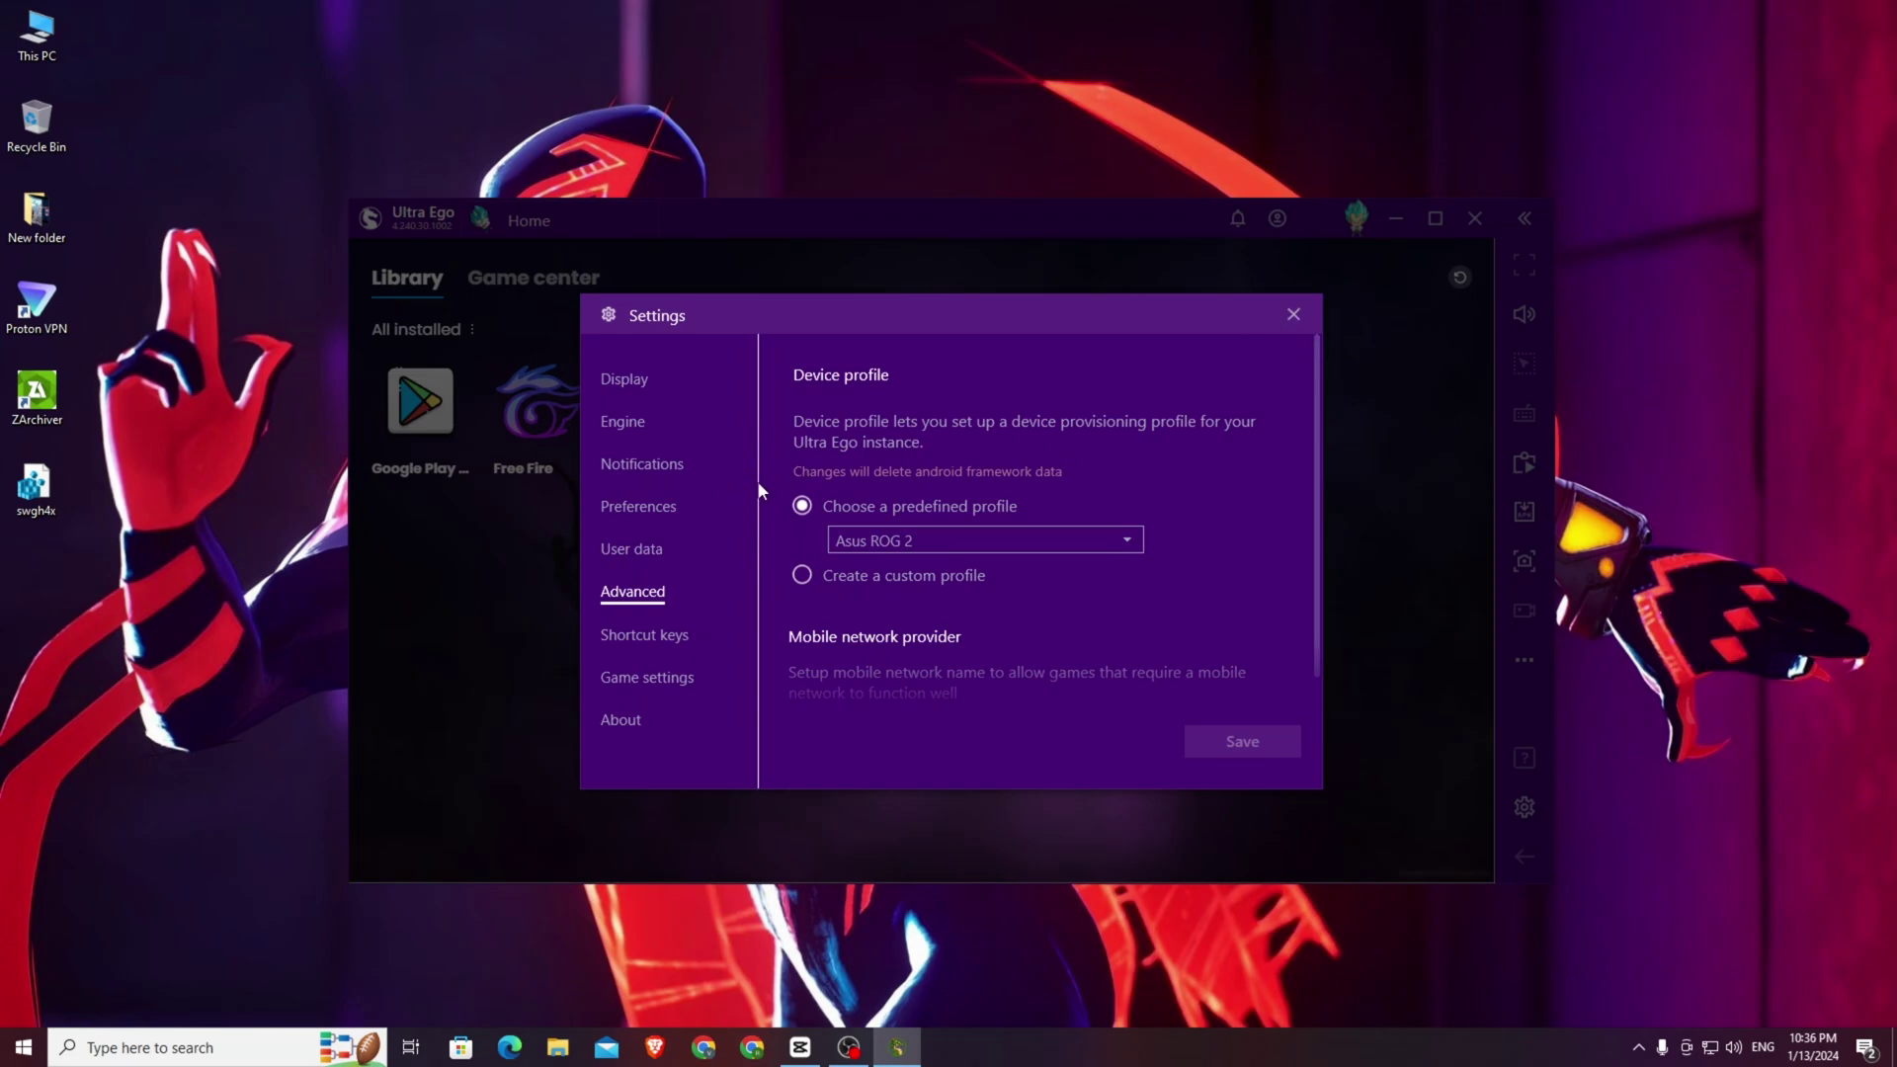
pyautogui.click(1293, 315)
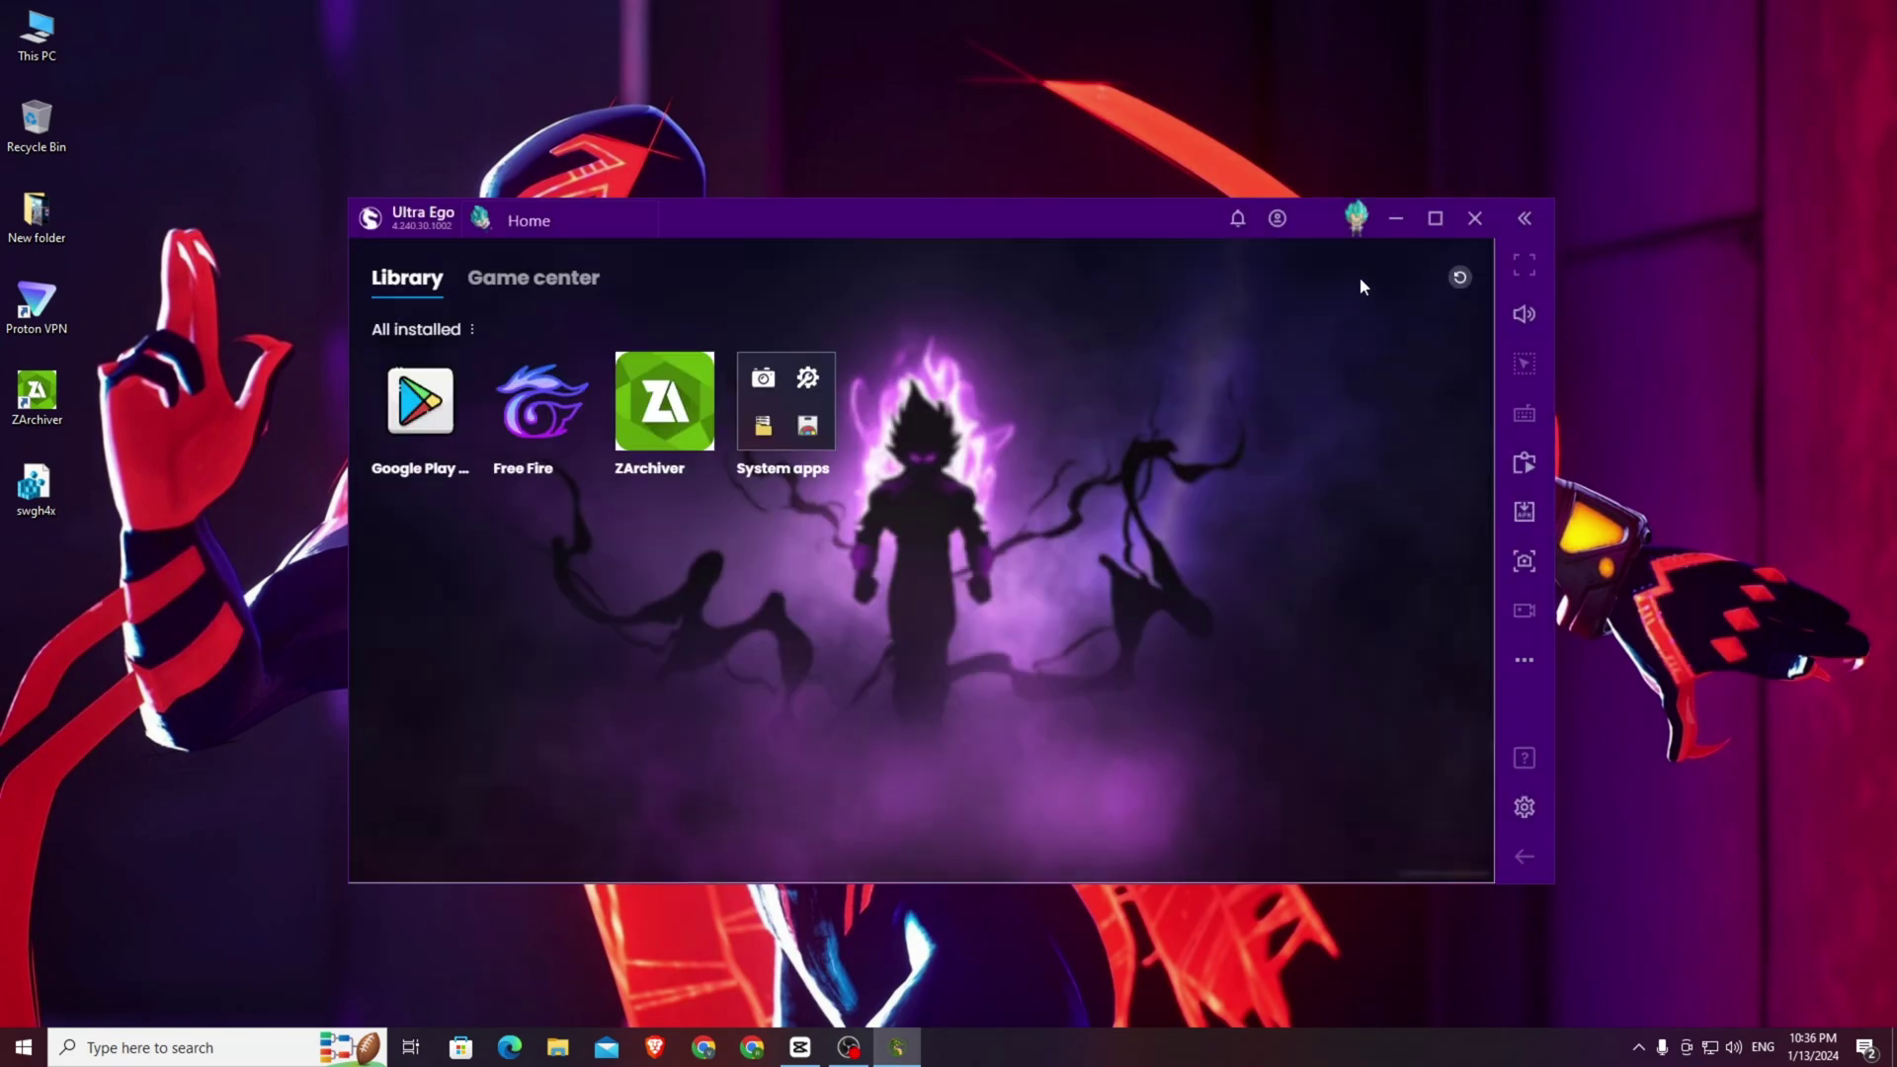
# Close the Ultra Ego emulator, confirming the exit, and refresh the desktop.
pyautogui.click(1475, 218)
pyautogui.click(1043, 571)
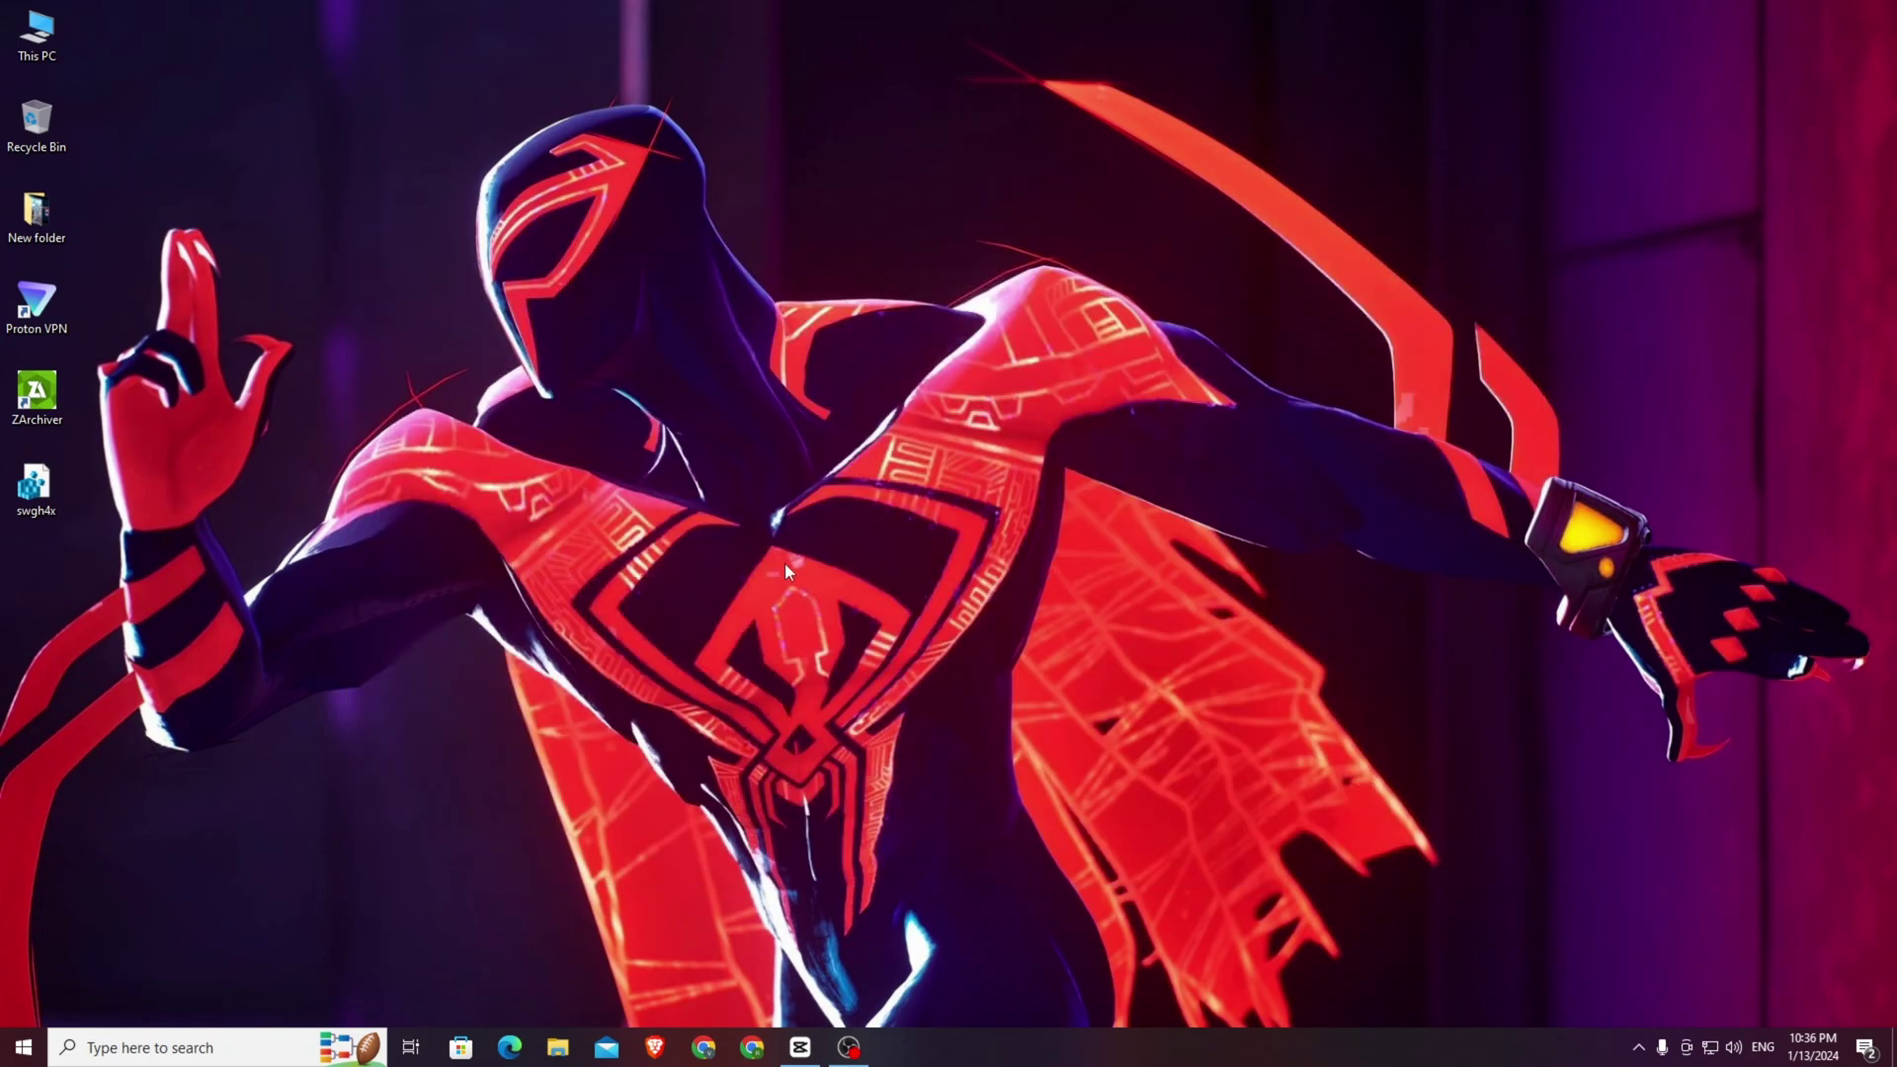
pyautogui.rightClick(577, 519)
pyautogui.click(618, 620)
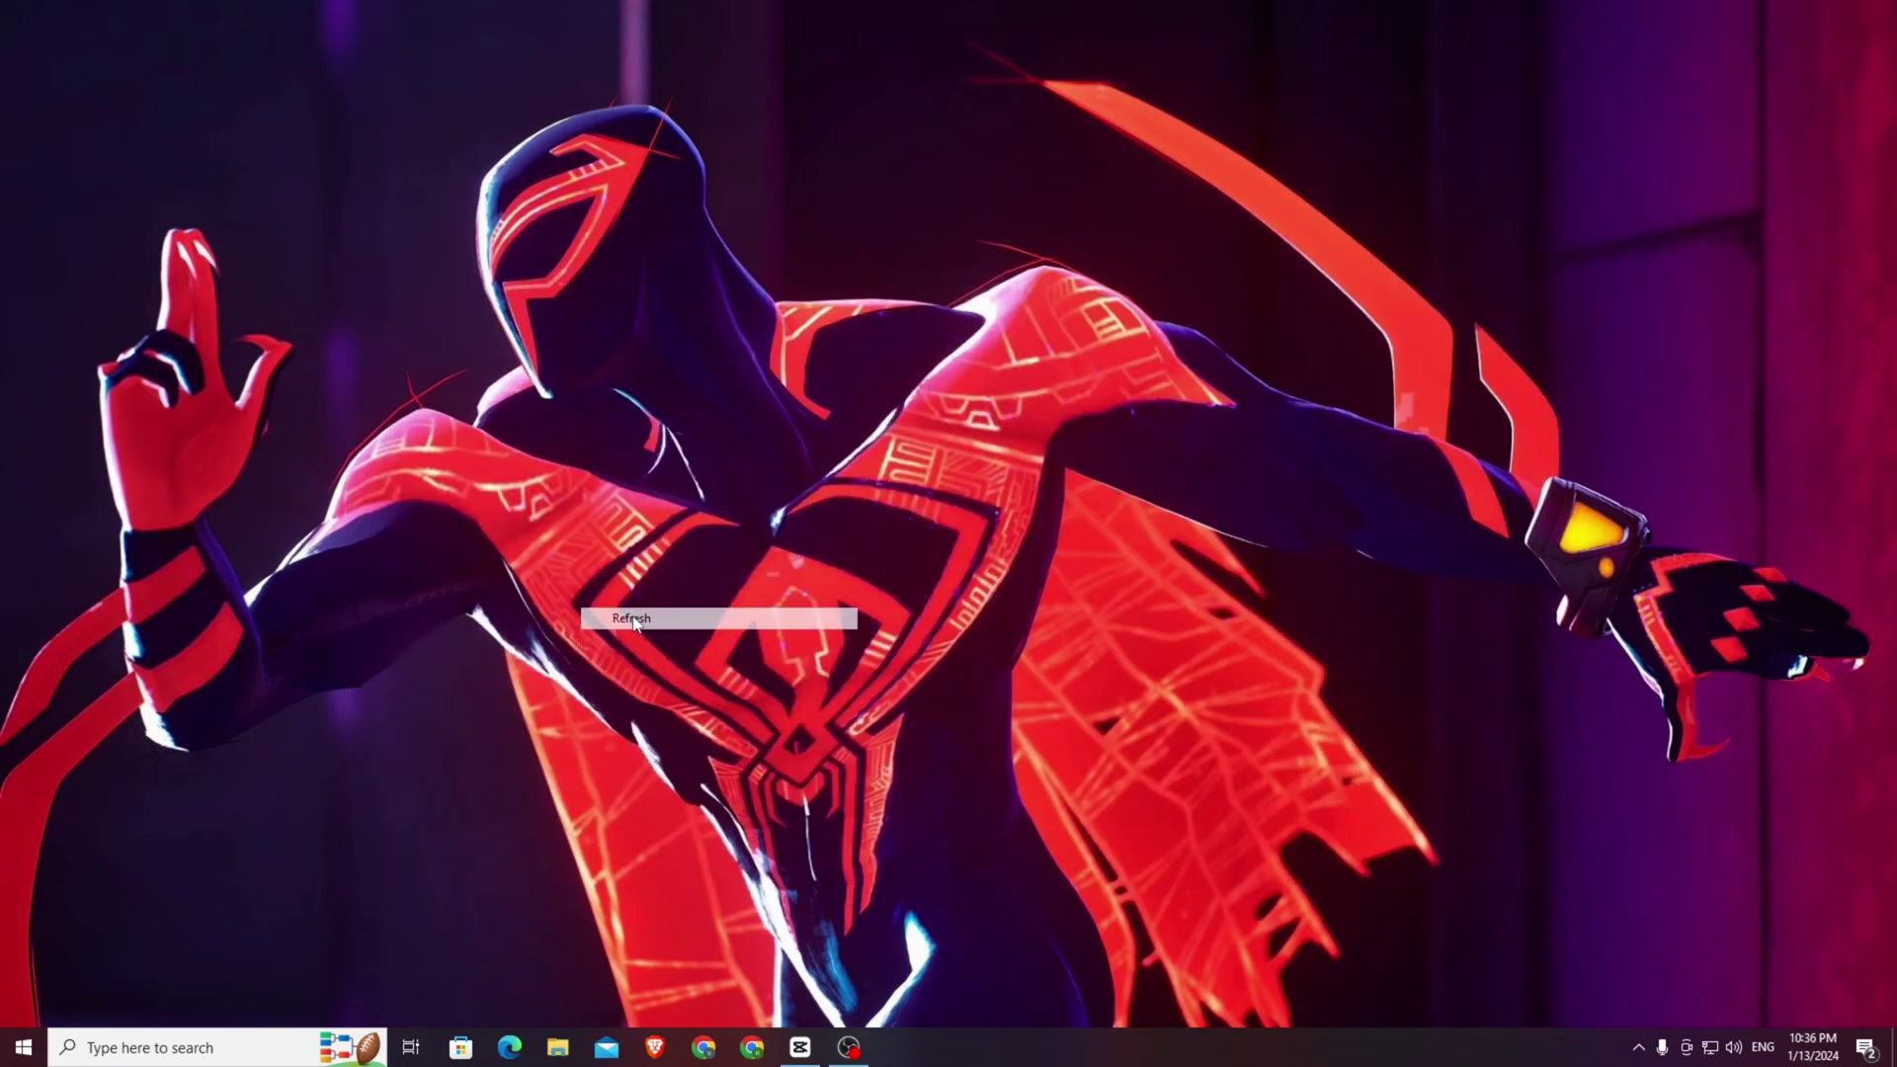
pyautogui.press('super')
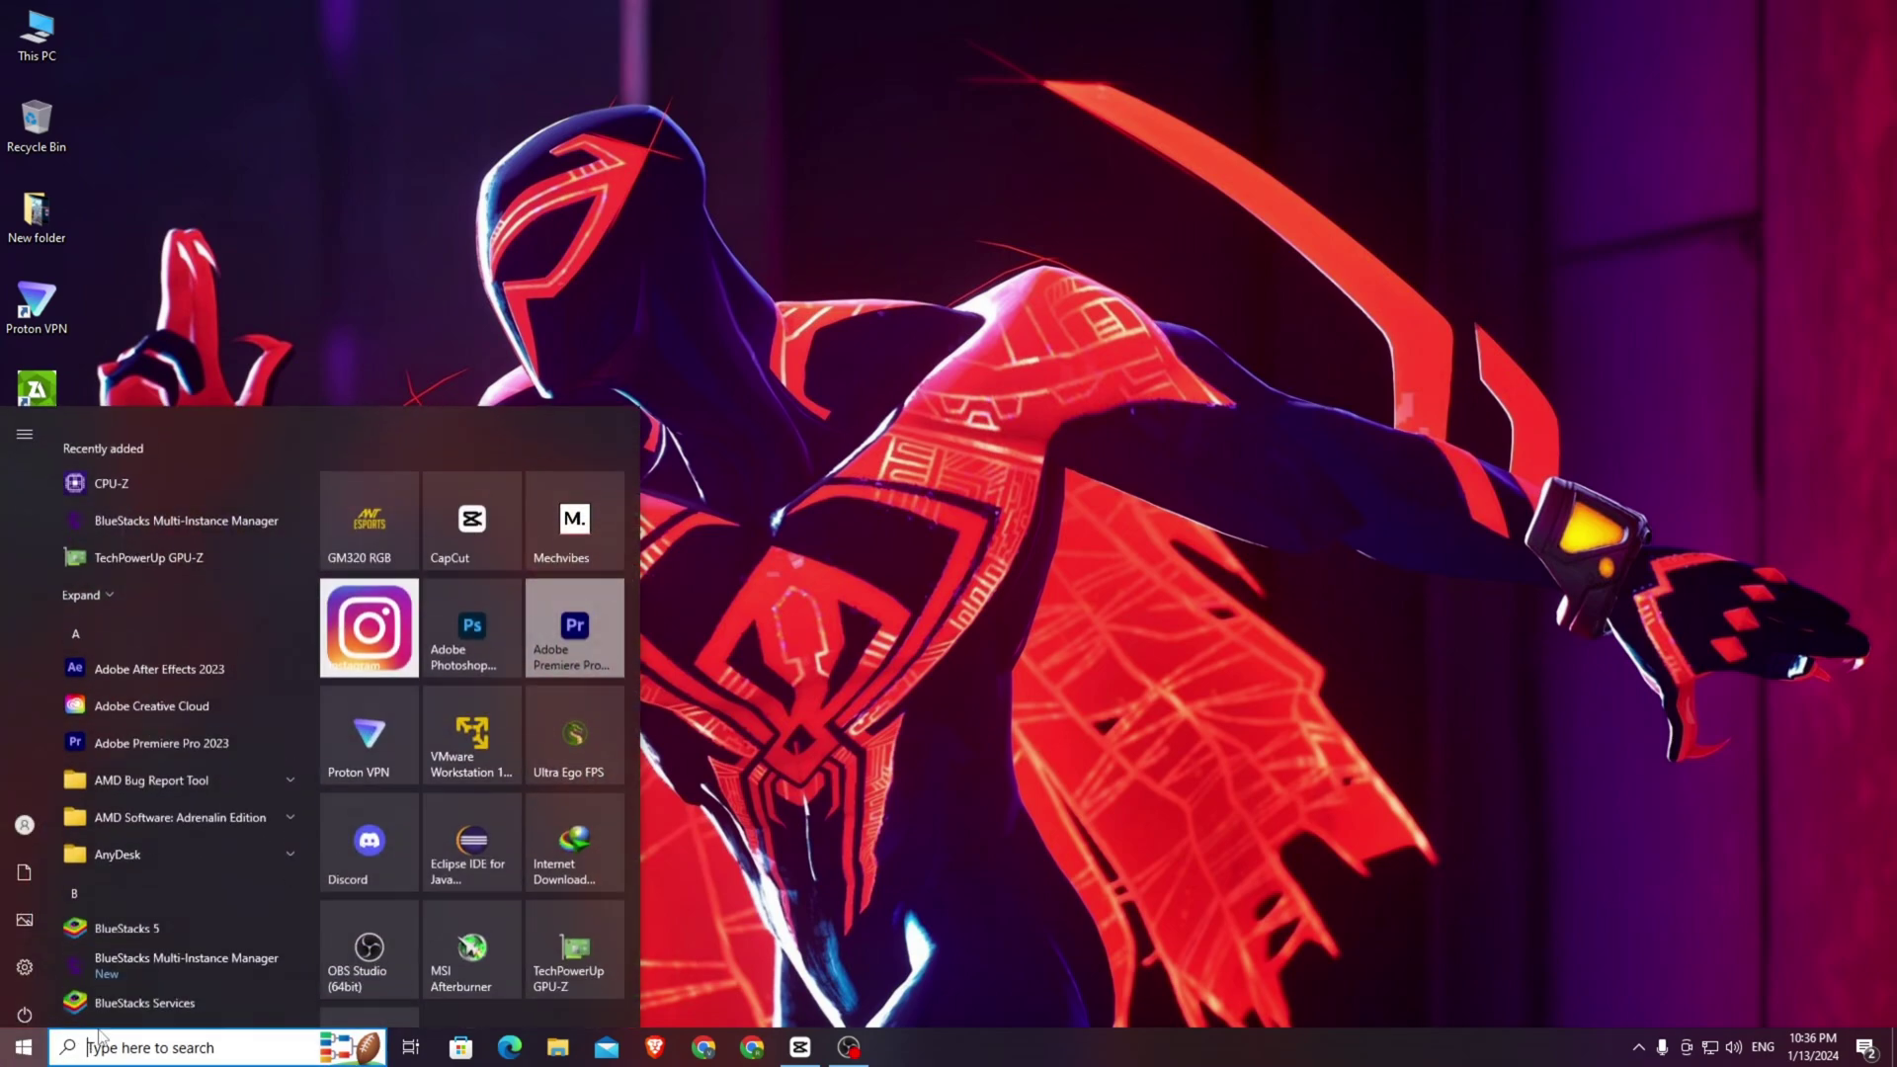
pyautogui.press('super')
pyautogui.press('super+s')
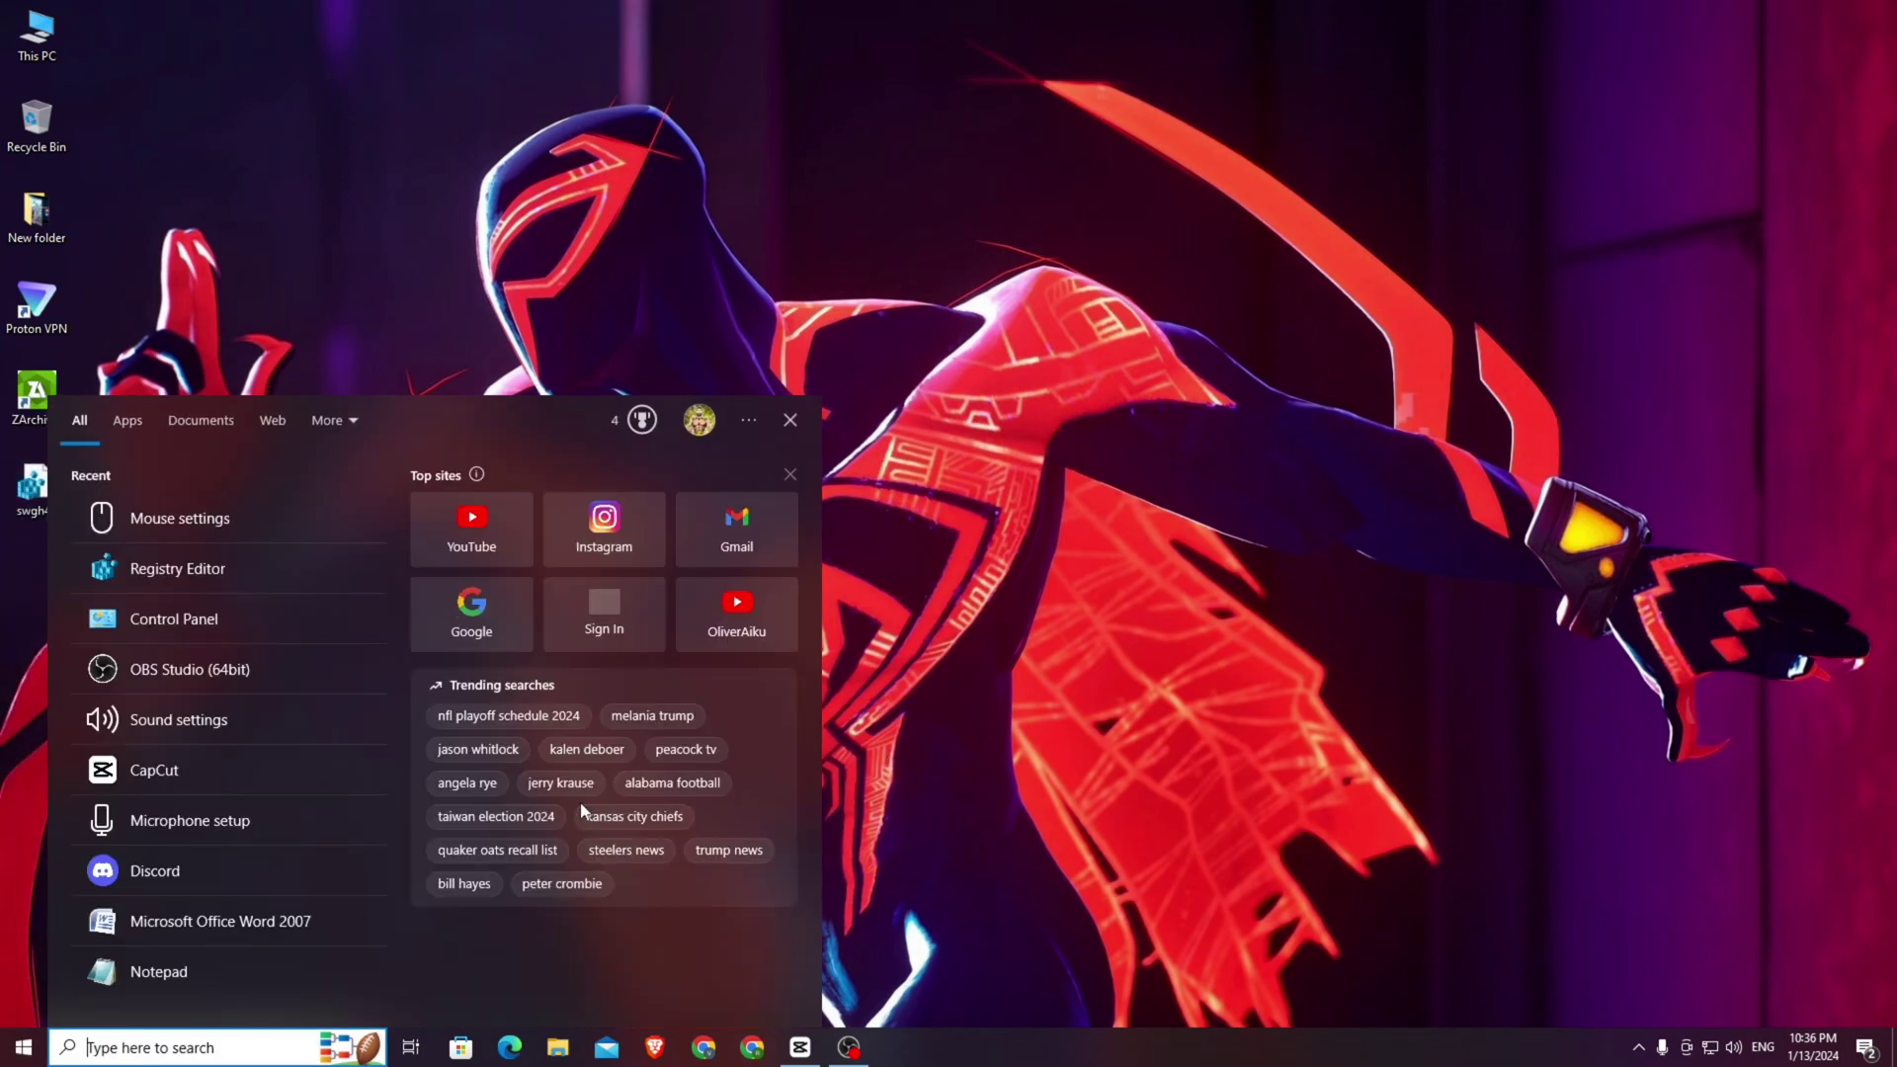
pyautogui.press('Escape')
pyautogui.press('super')
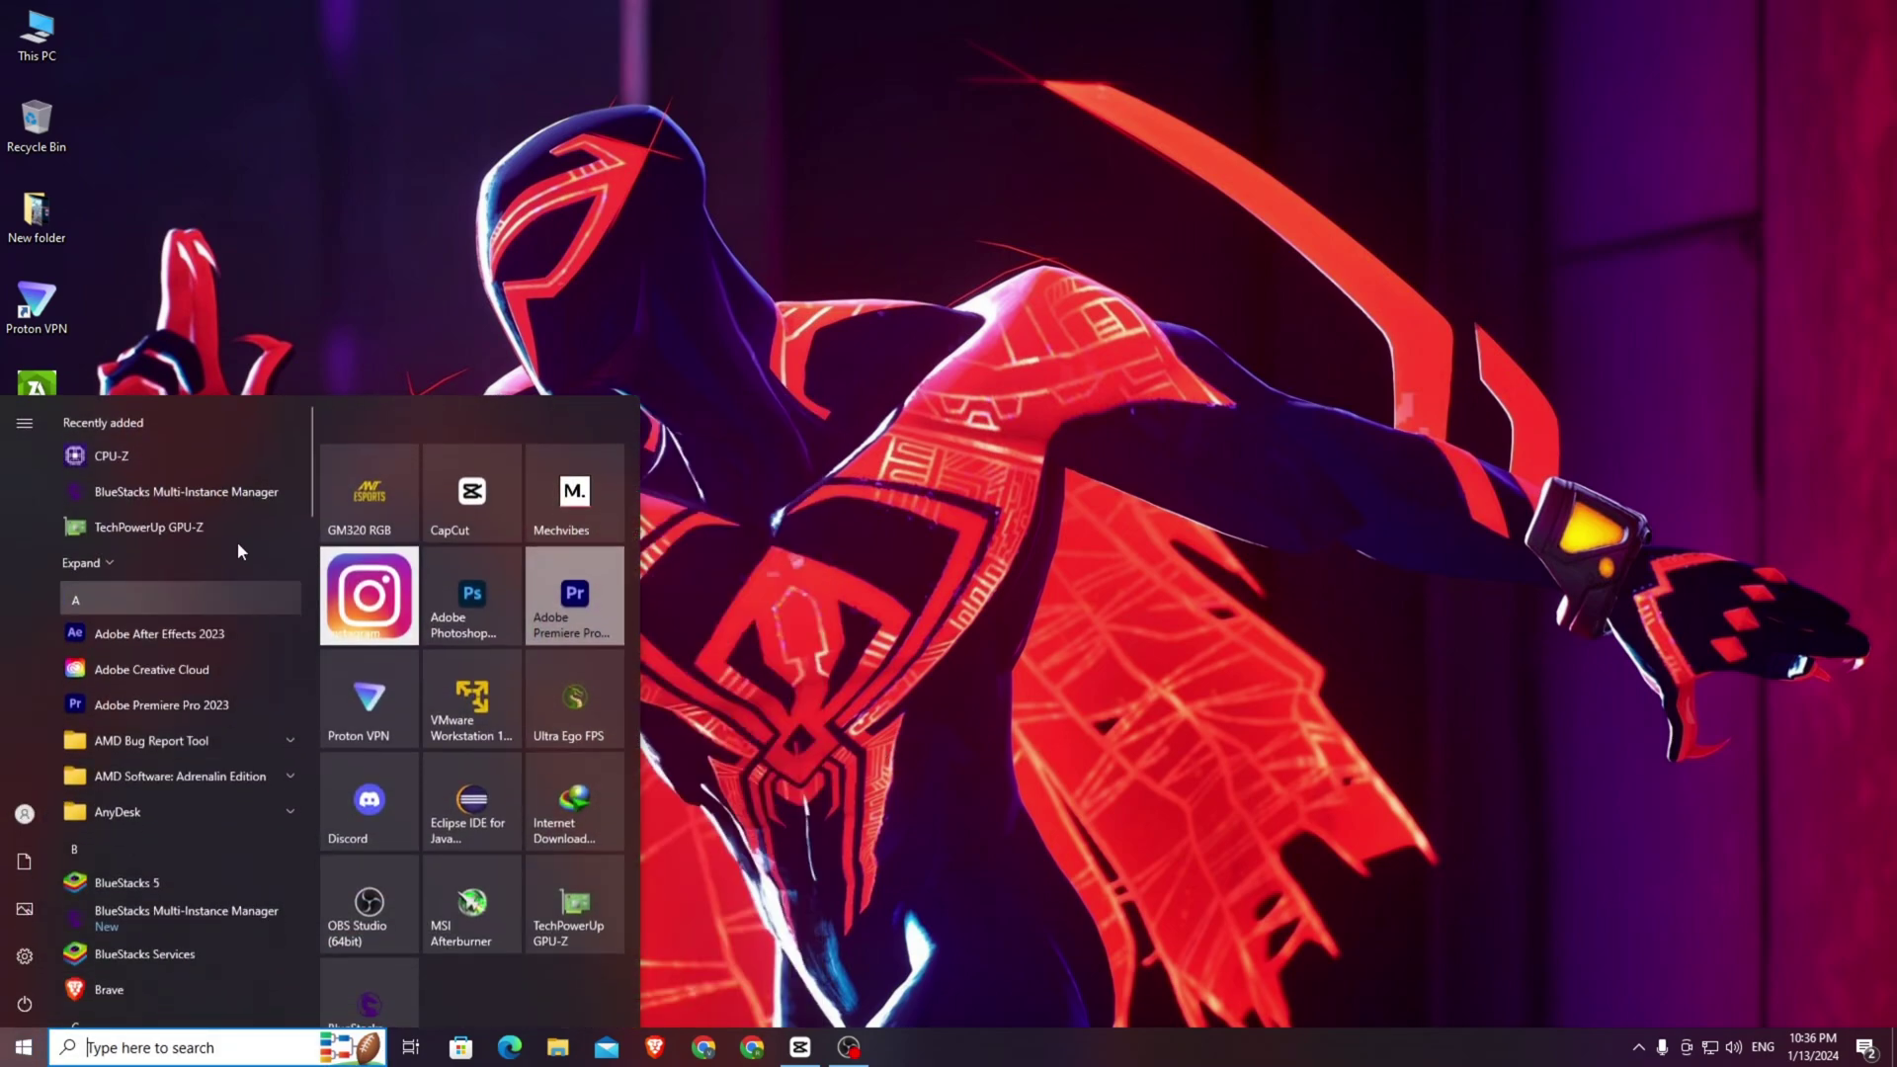
pyautogui.press('super')
# Open the BS Ultra Ego Version Final Beta folder inside New folder and look through its Assets images.
pyautogui.doubleClick(16, 225)
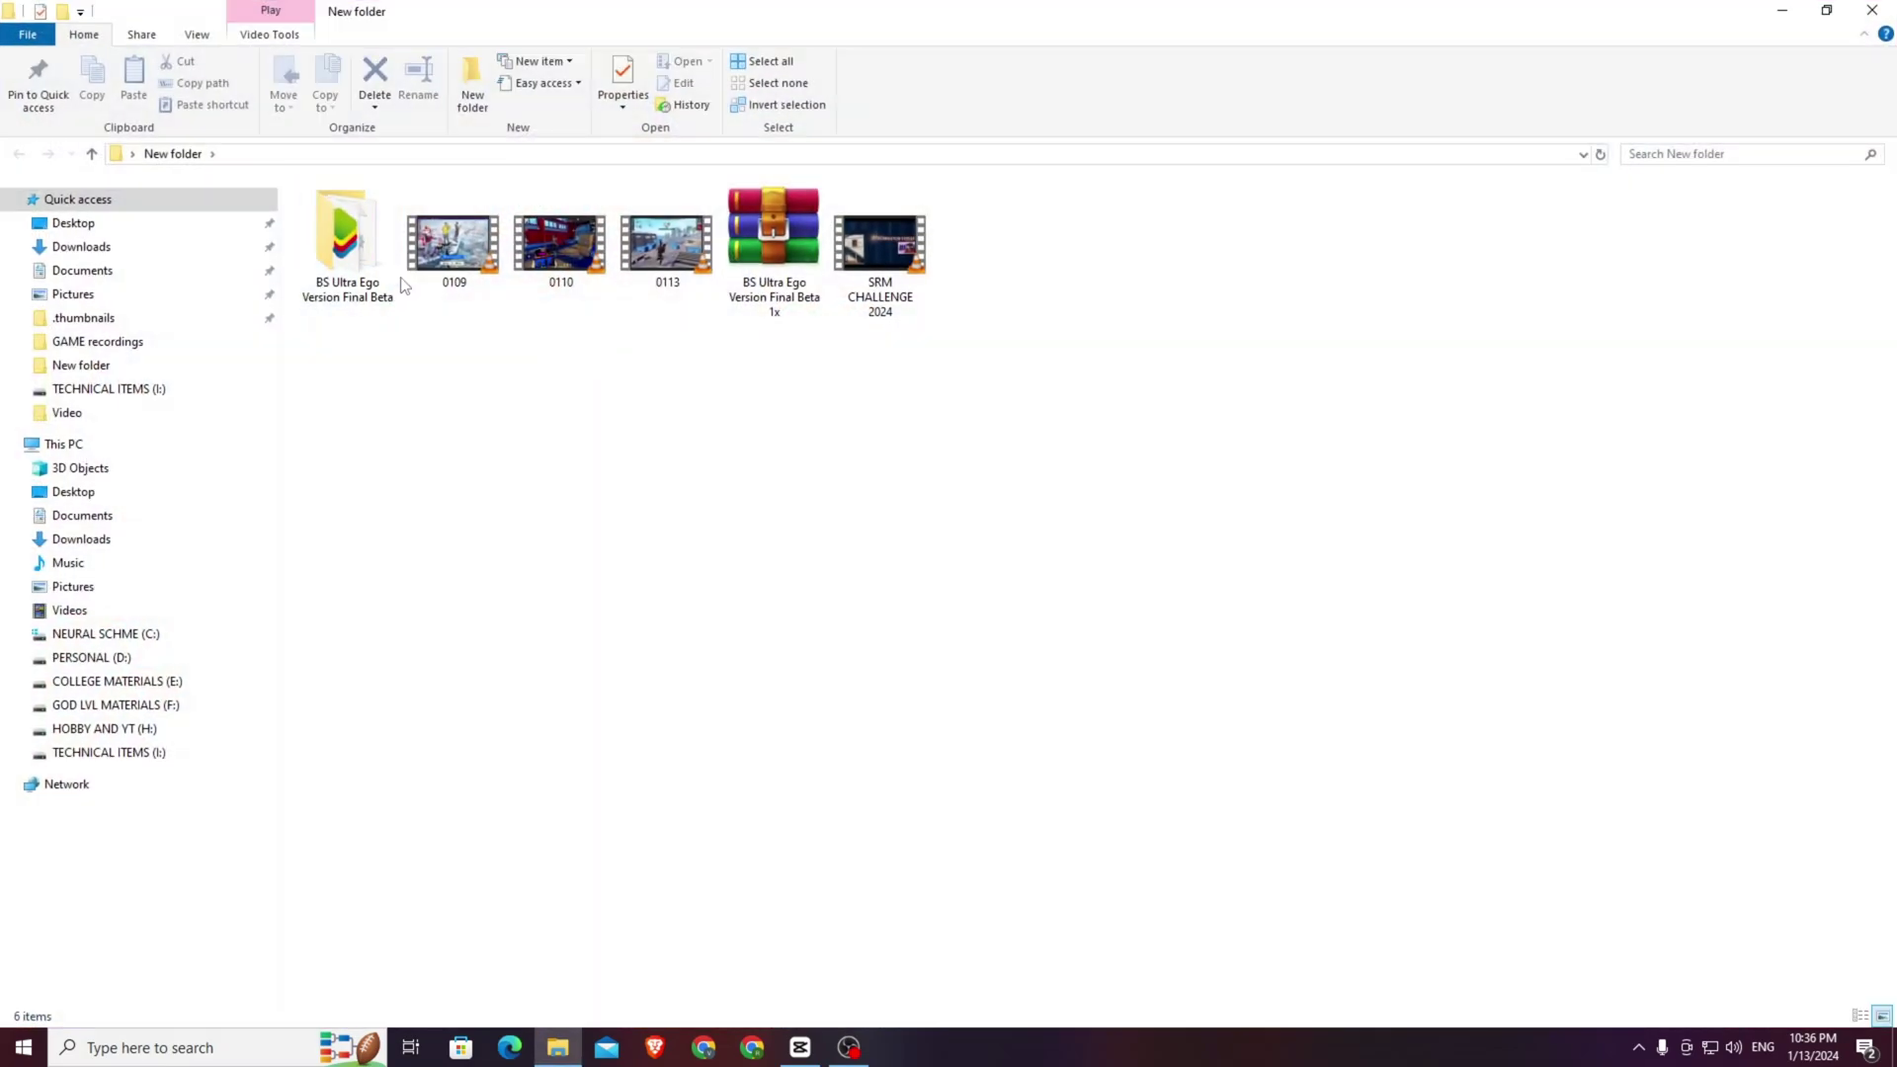
pyautogui.doubleClick(353, 230)
pyautogui.doubleClick(364, 215)
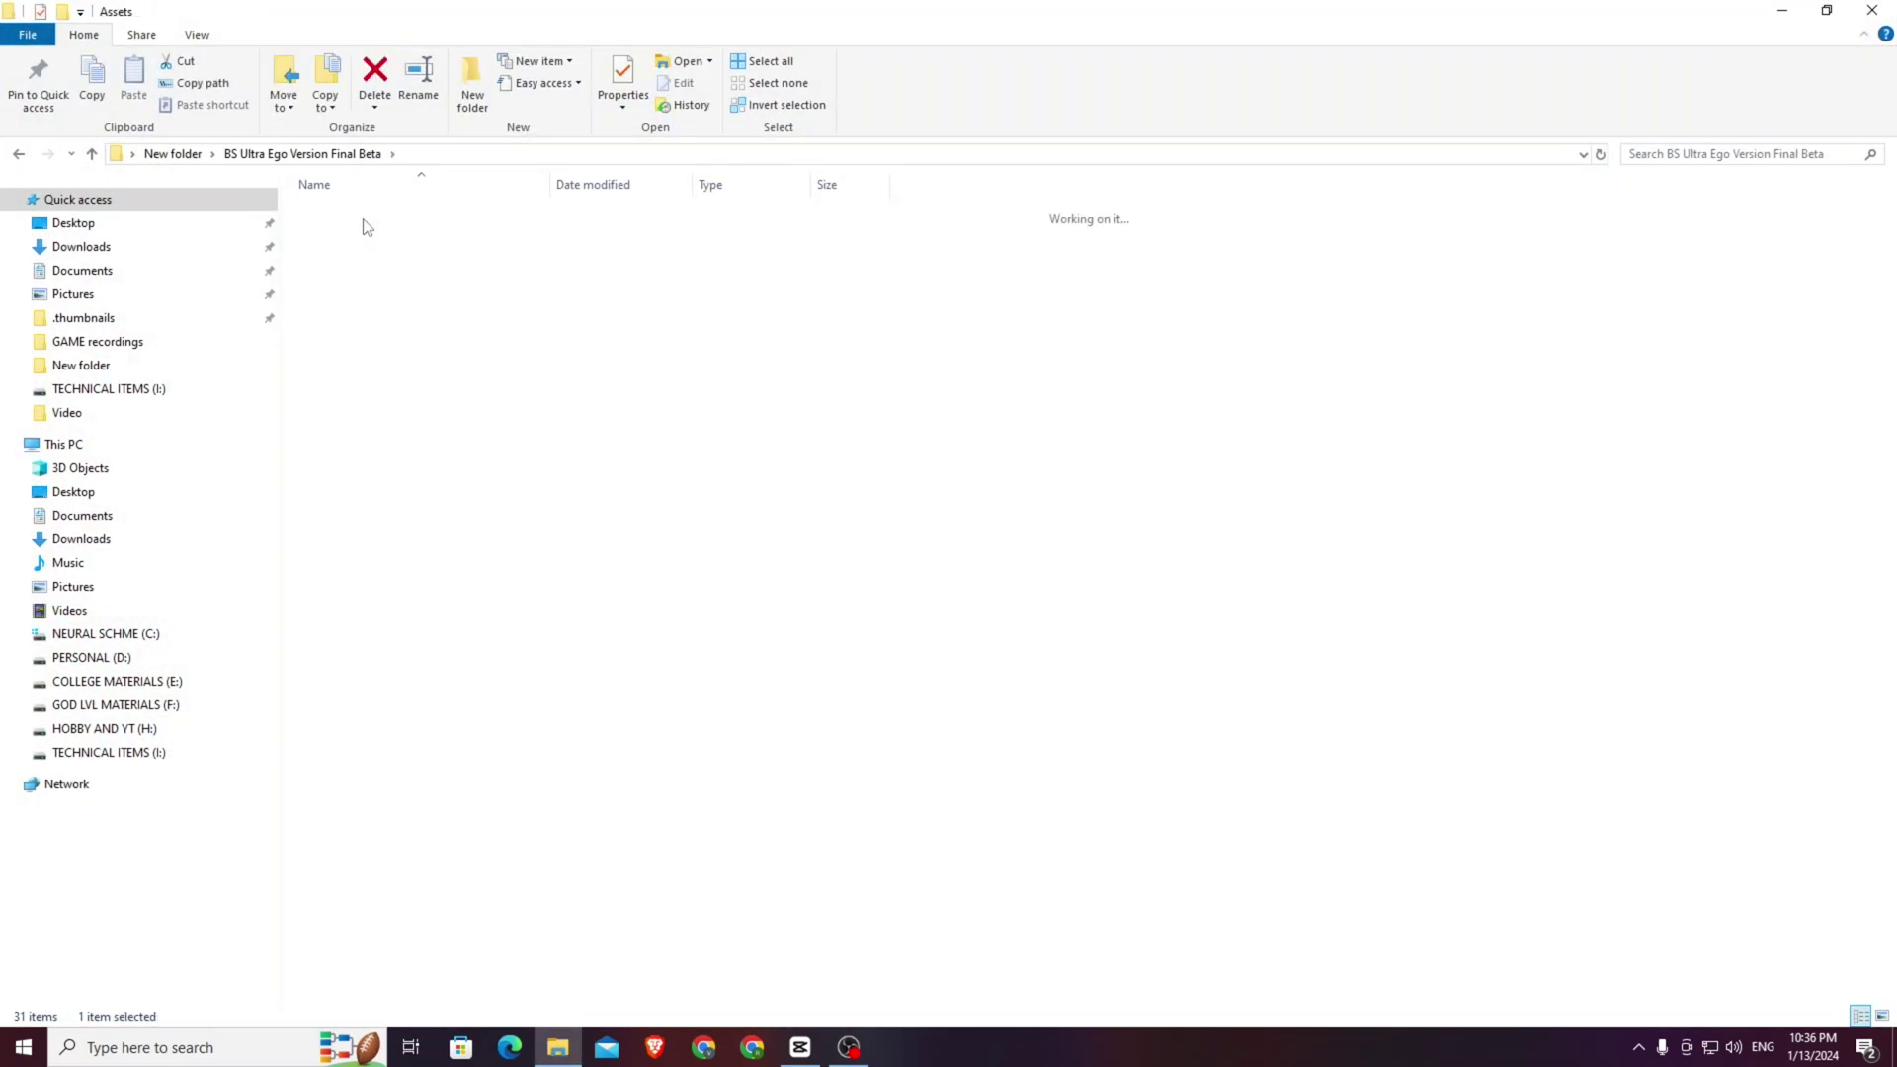
pyautogui.moveTo(351, 465); pyautogui.dragTo(1886, 183)
pyautogui.click(1731, 542)
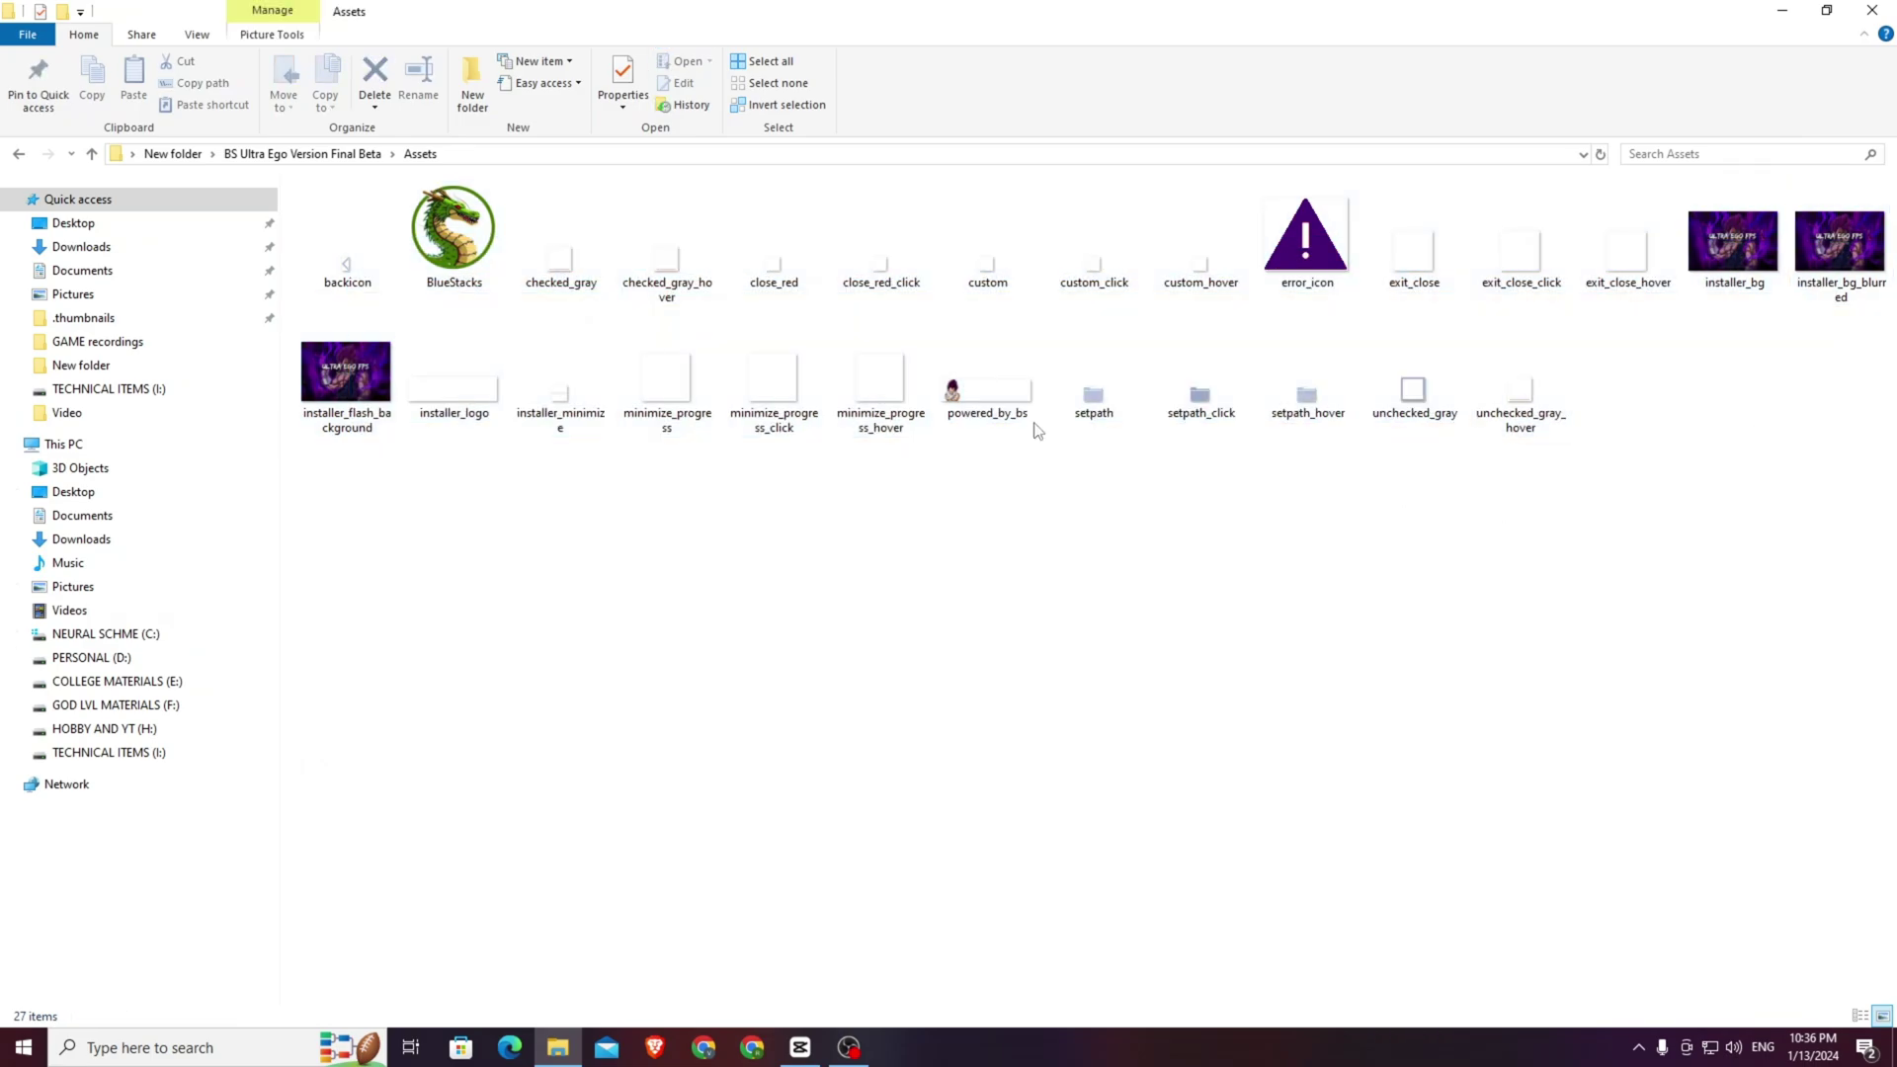
# Look into the Locales folder, then return to the BS Ultra Ego Version Final Beta folder and review its installer files.
pyautogui.click(18, 153)
pyautogui.click(381, 237)
pyautogui.doubleClick(381, 241)
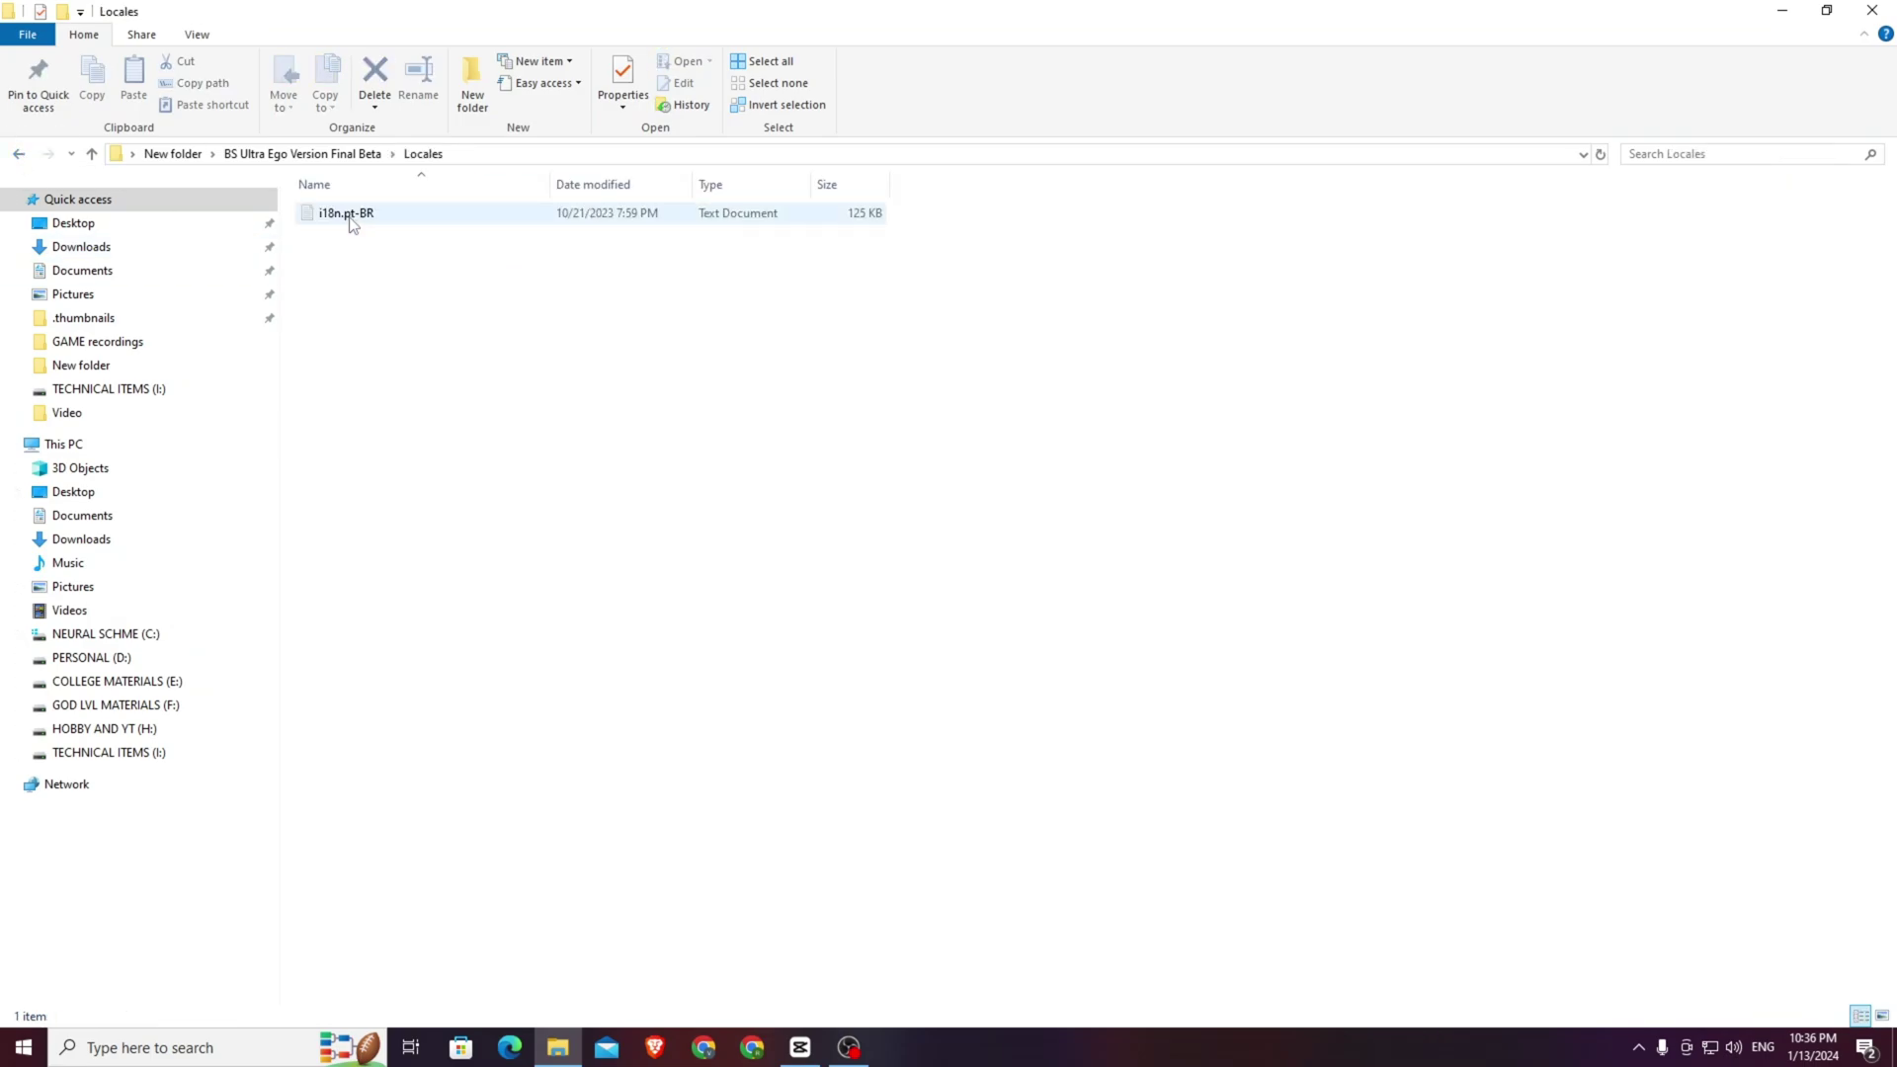
pyautogui.click(18, 153)
pyautogui.click(346, 858)
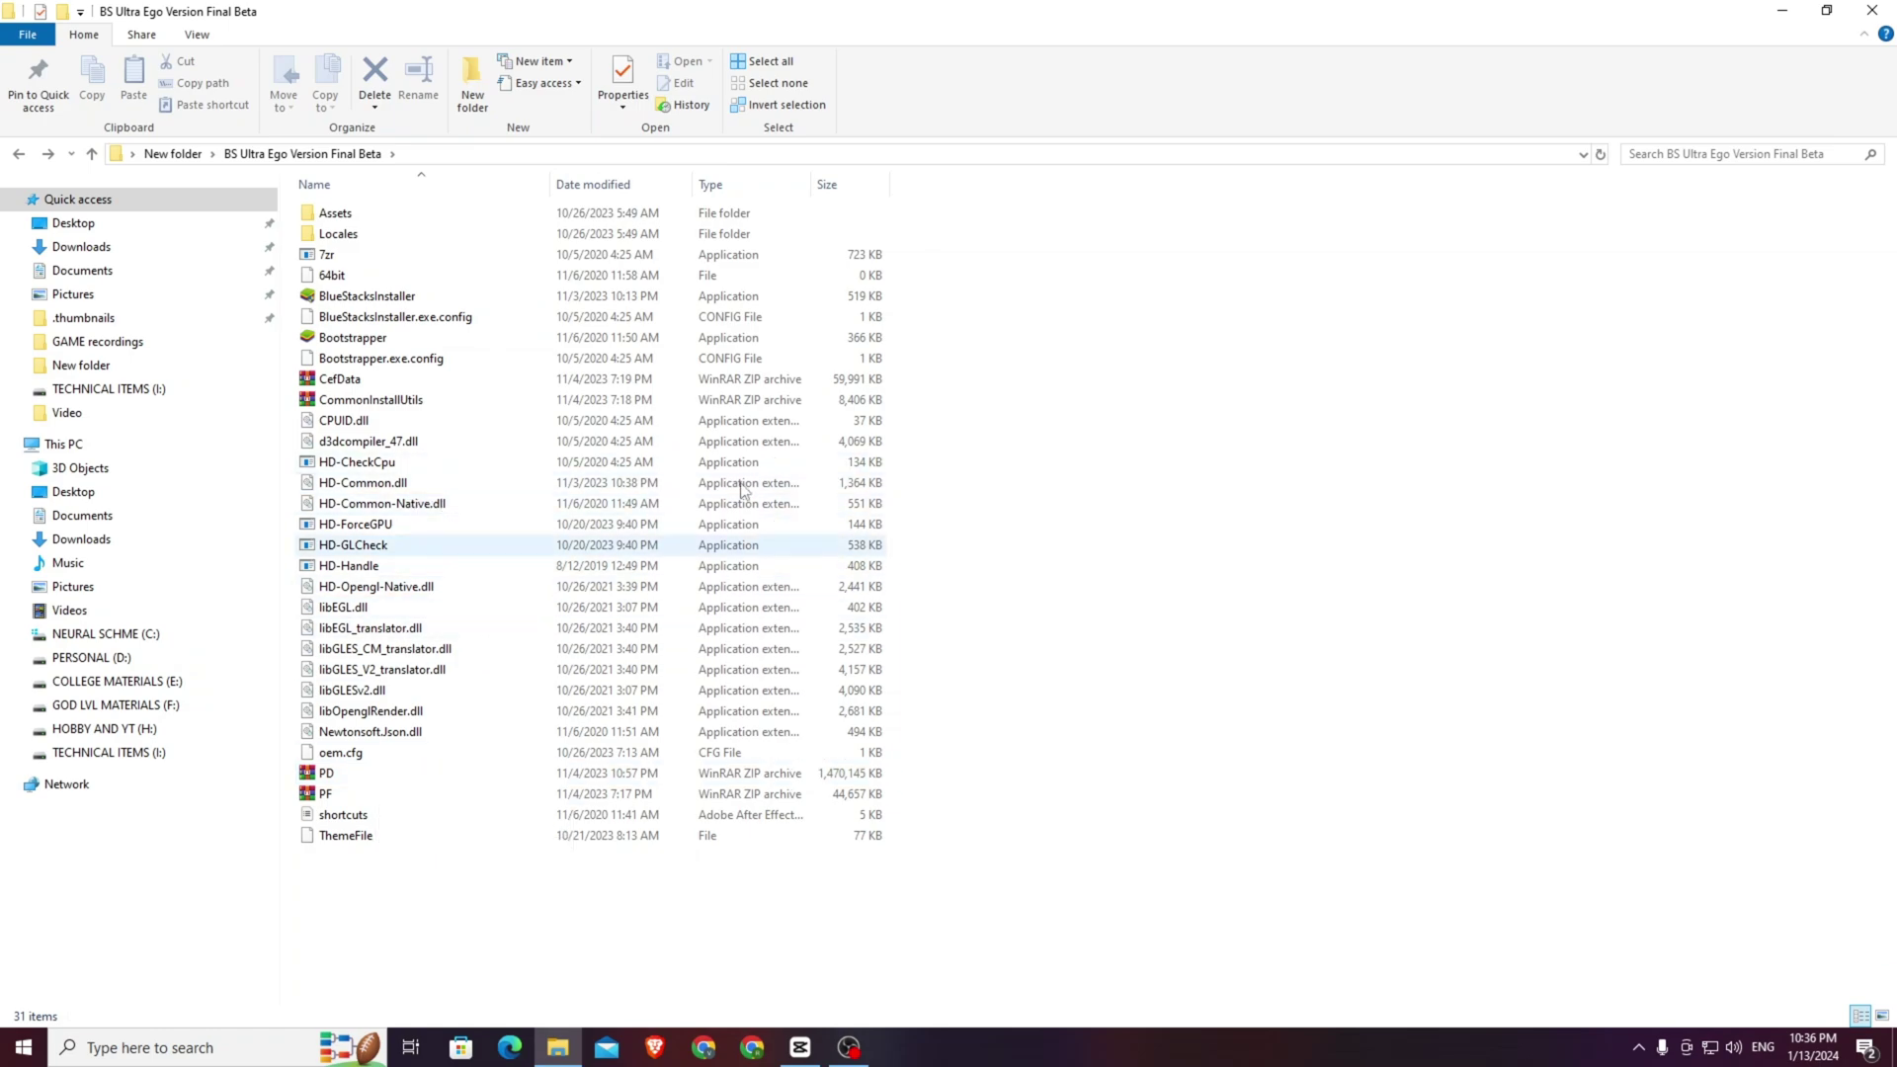
# Show the desktop in place of the open folder window and refresh it.
pyautogui.press('super+d')
pyautogui.press('super')
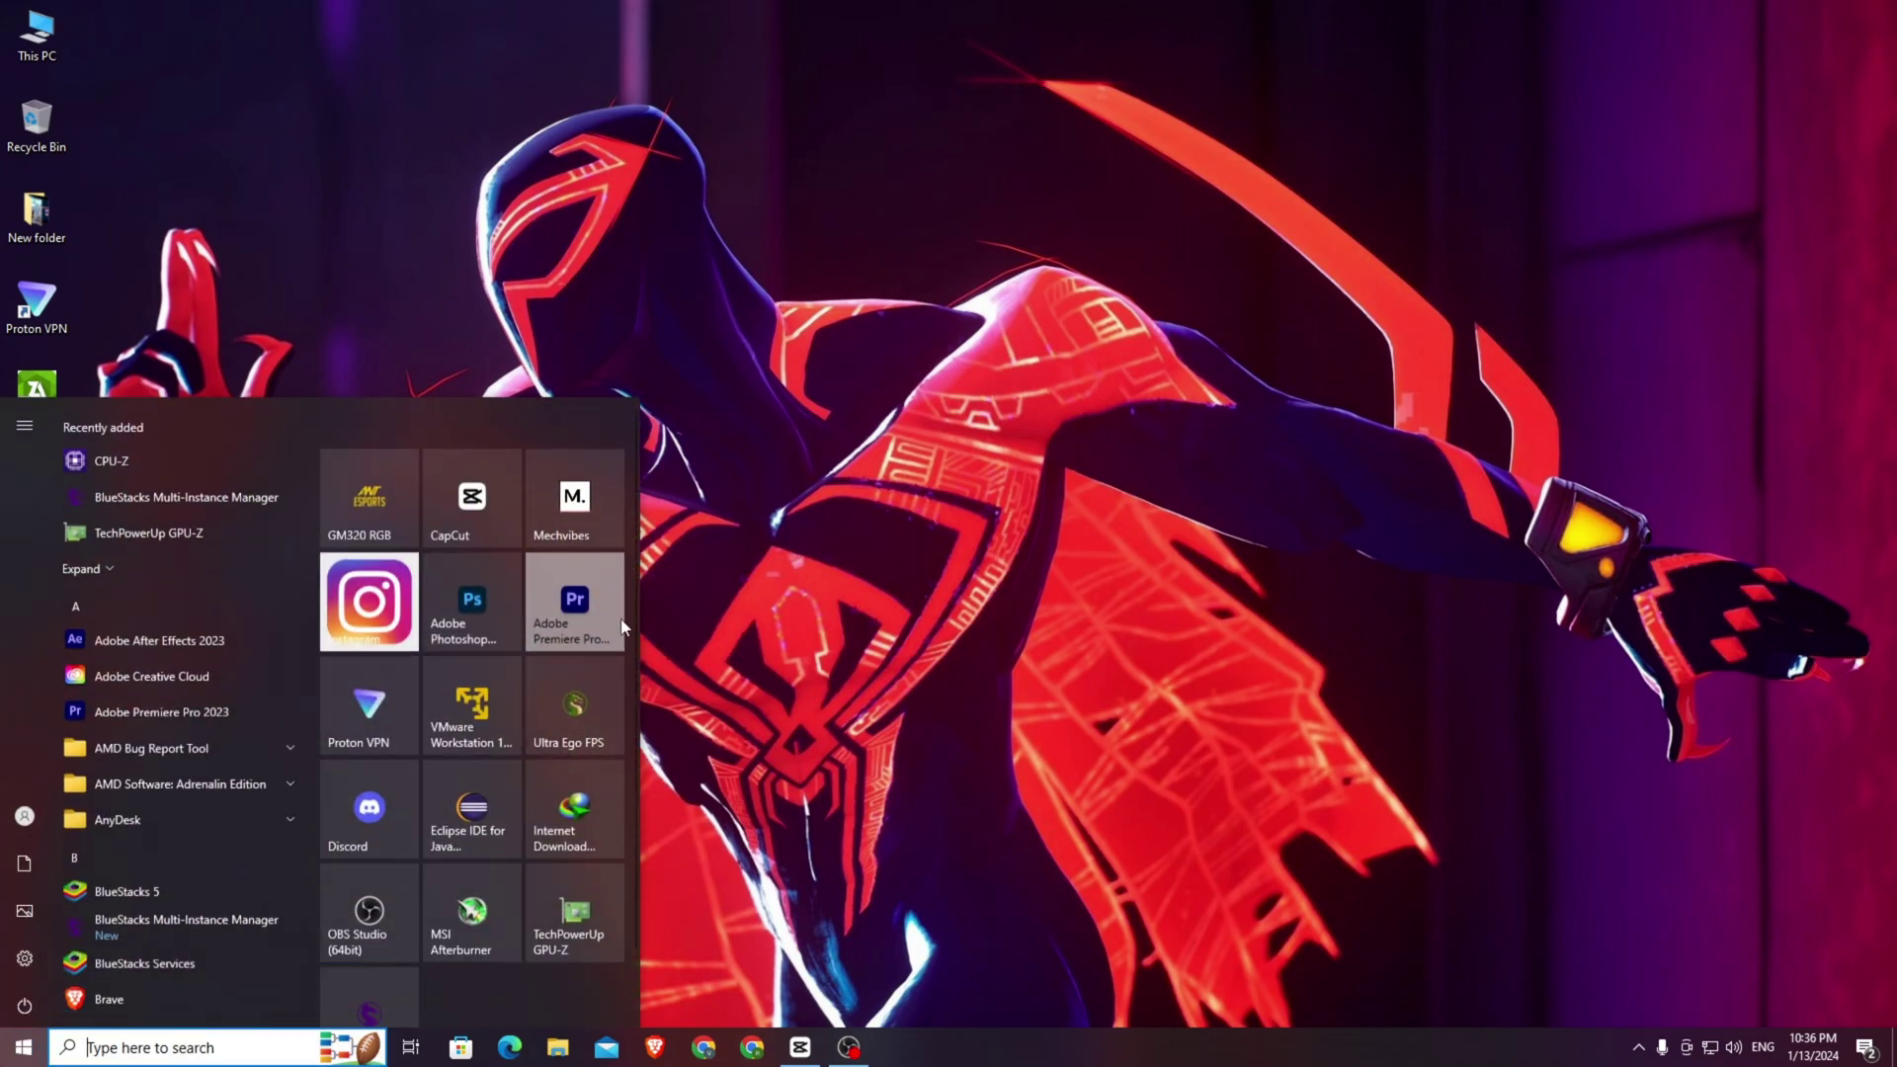
pyautogui.rightClick(846, 445)
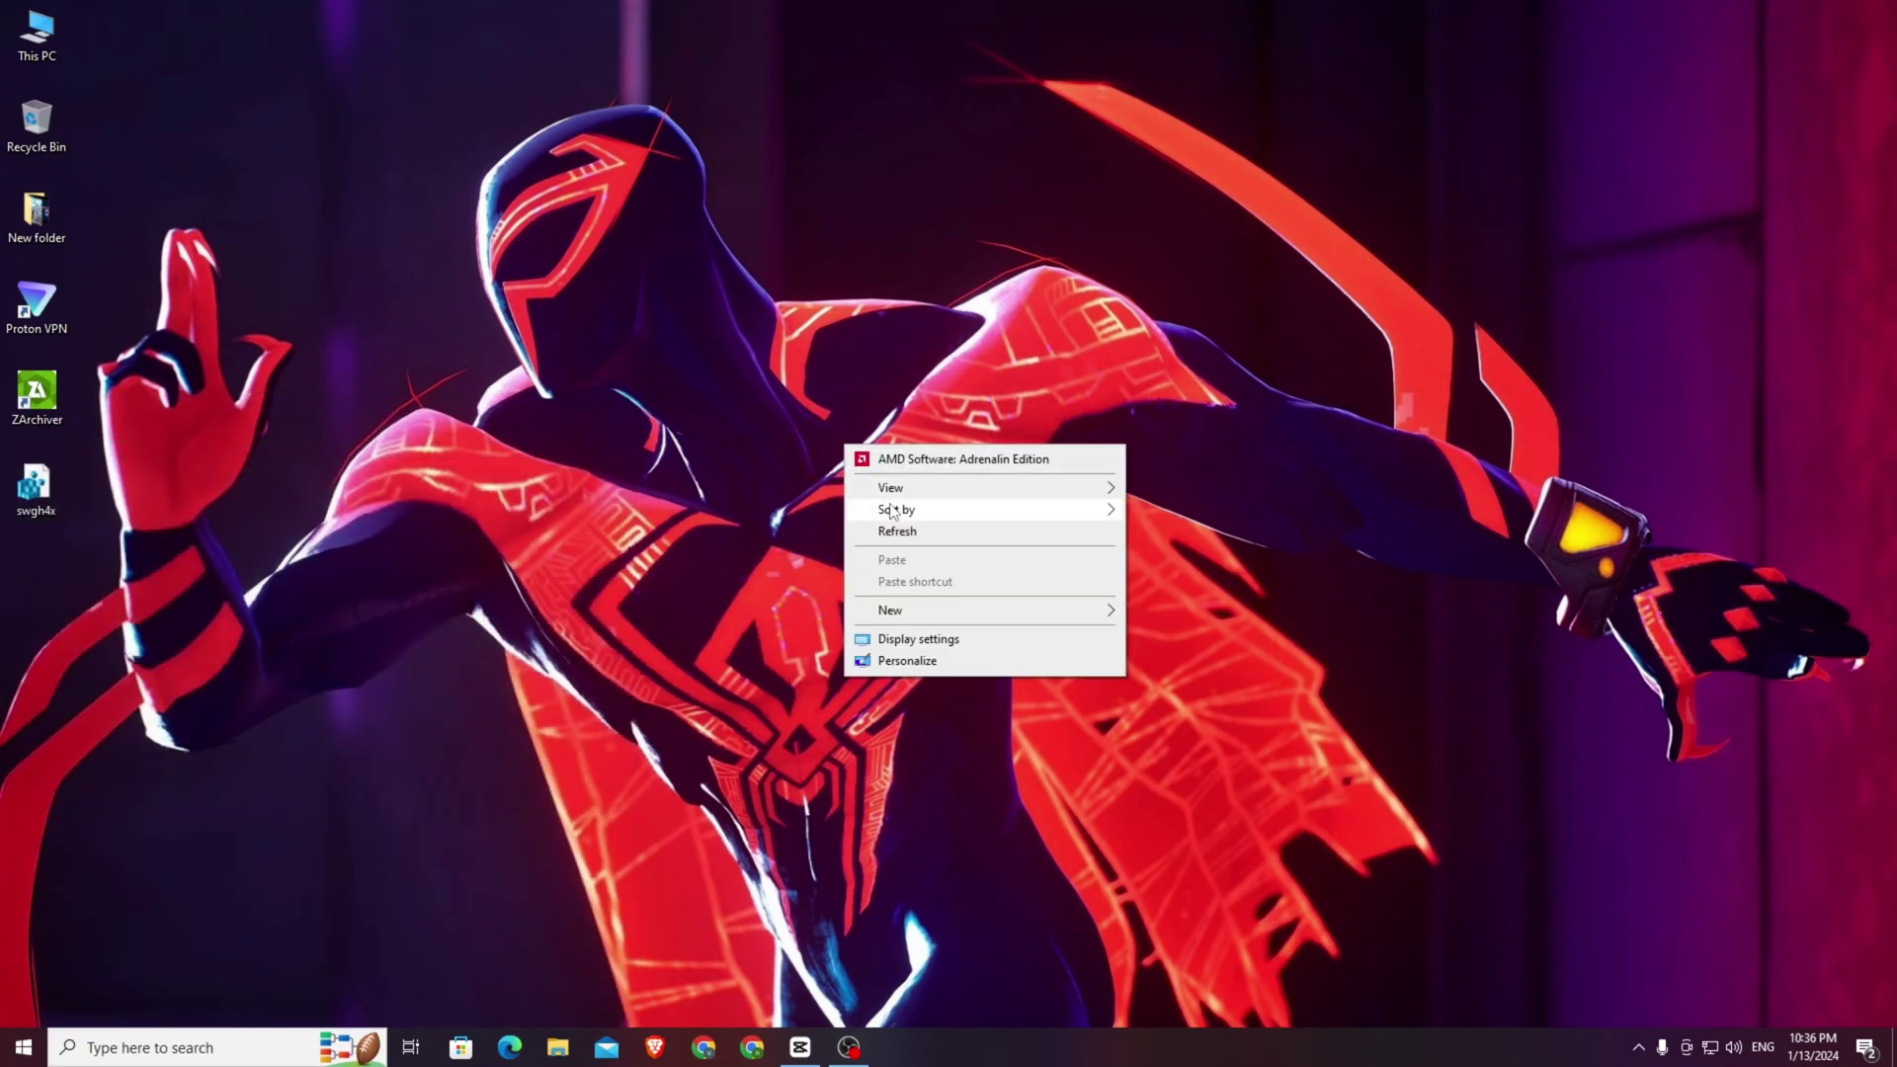
pyautogui.rightClick(902, 531)
pyautogui.rightClick(937, 618)
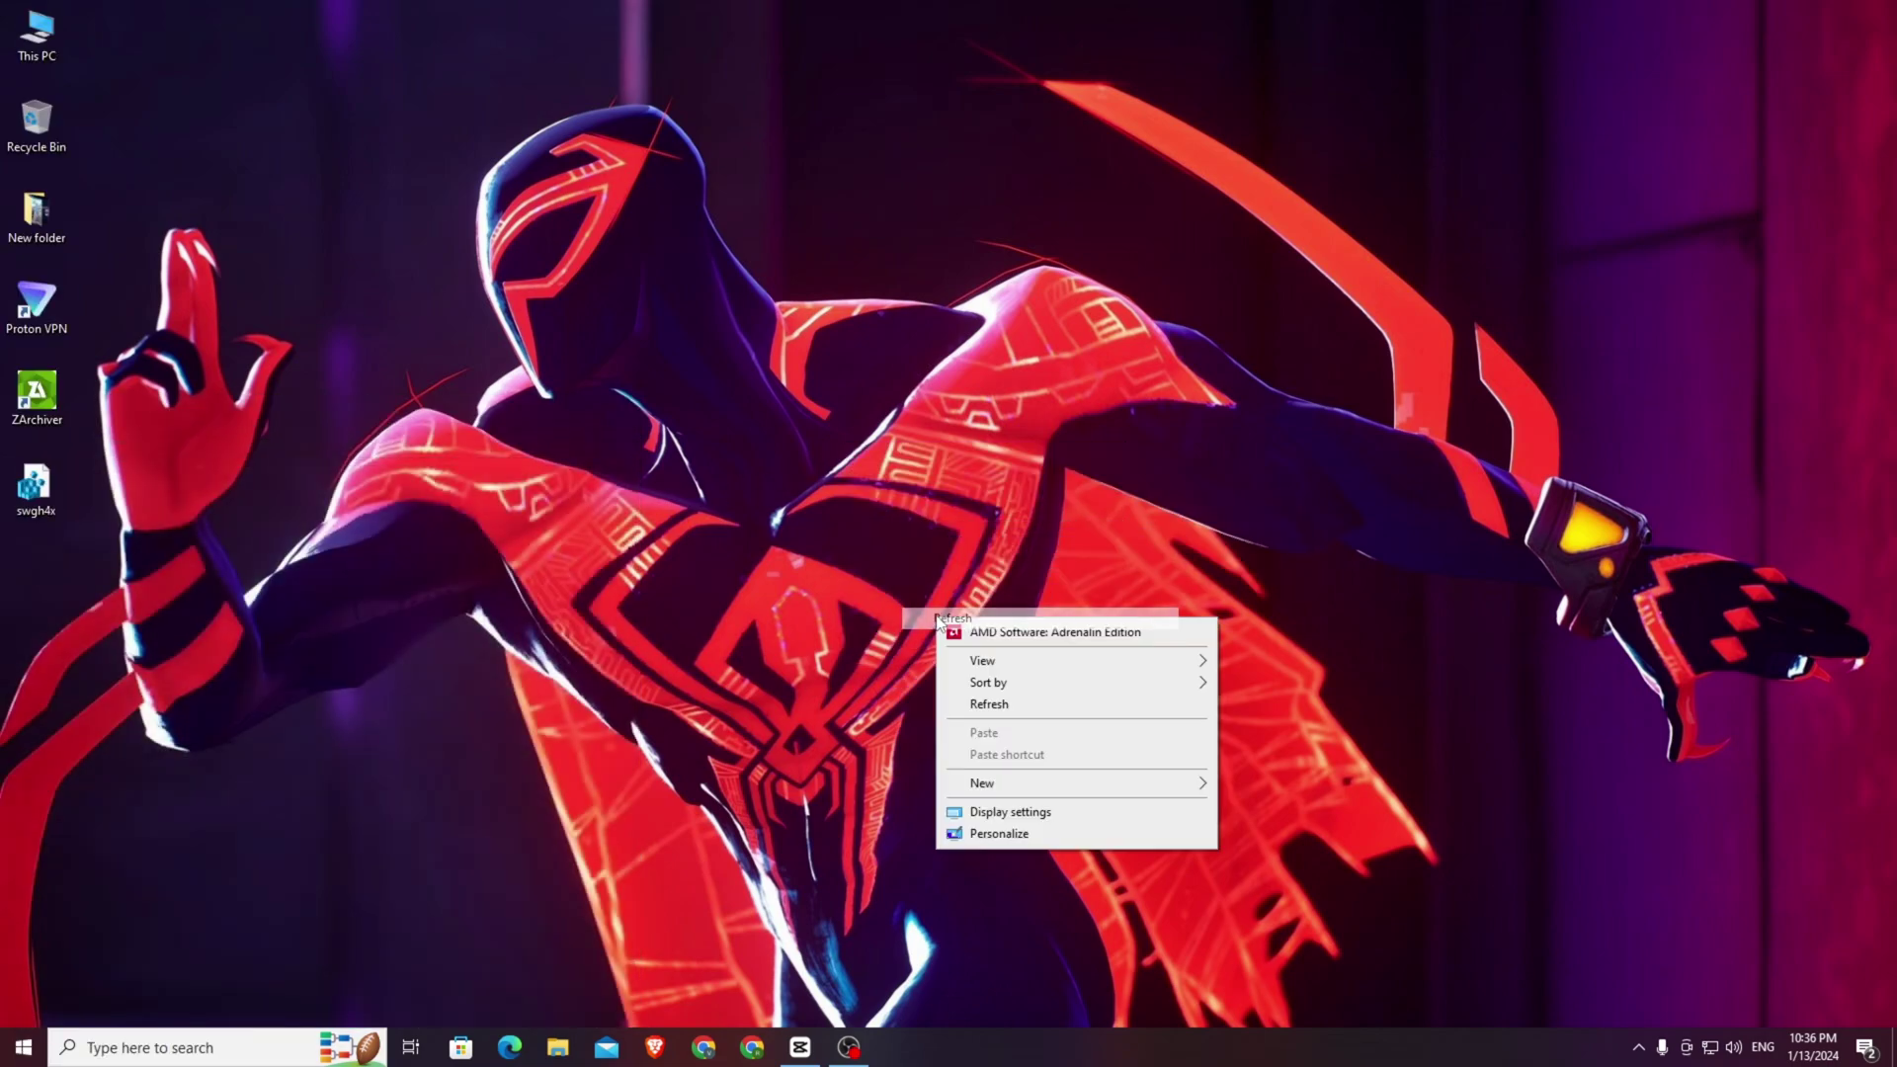